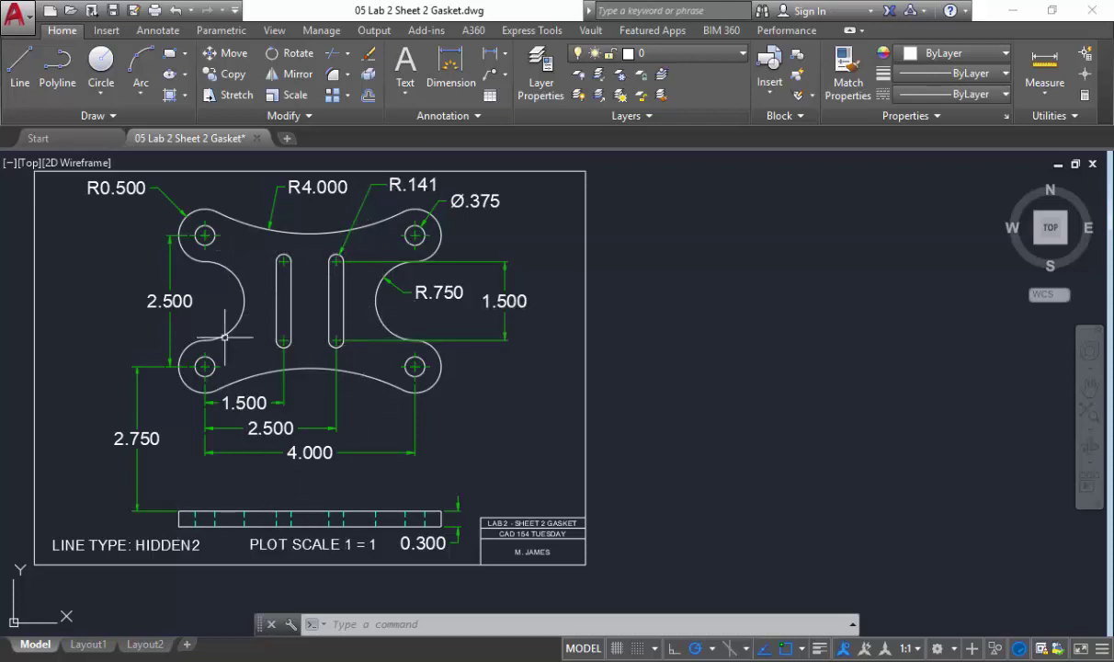
Examine the two left-hand holes of the reference gasket and the dimensions locating the hole centers.
scroll(204, 237, up, 2)
middle_drag(213, 254, 281, 258)
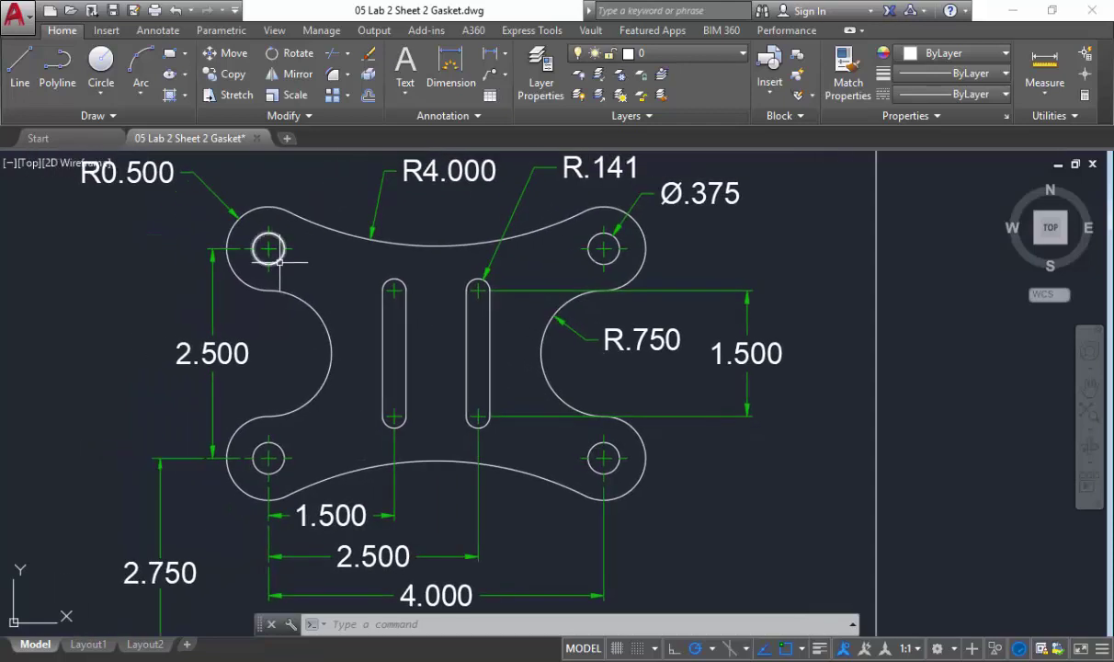
click(279, 260)
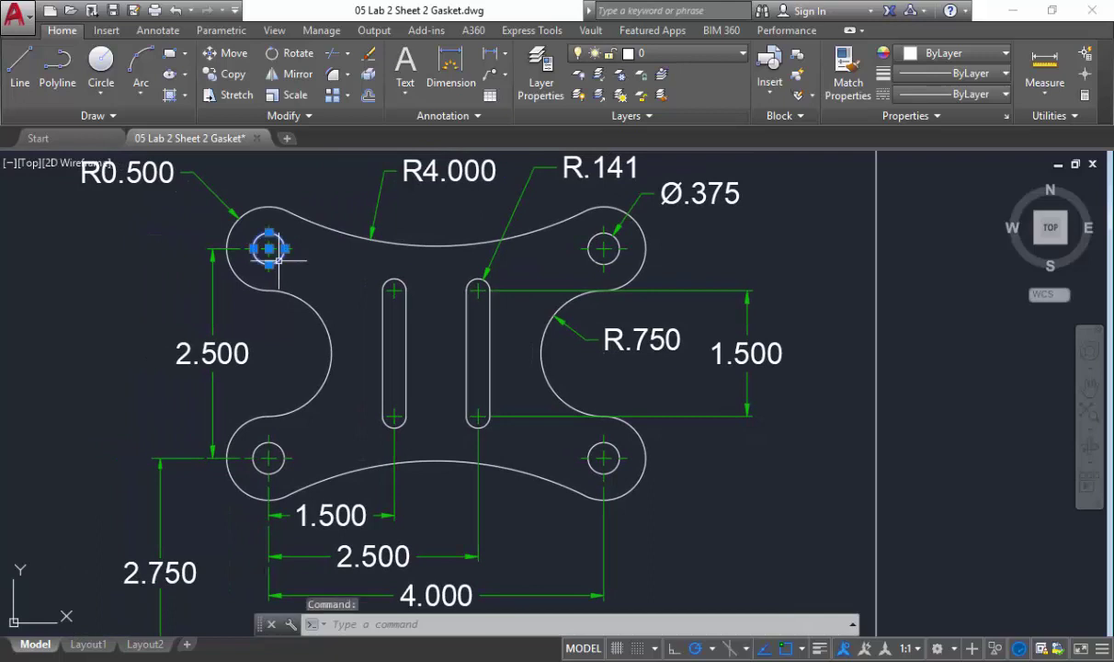
click(280, 447)
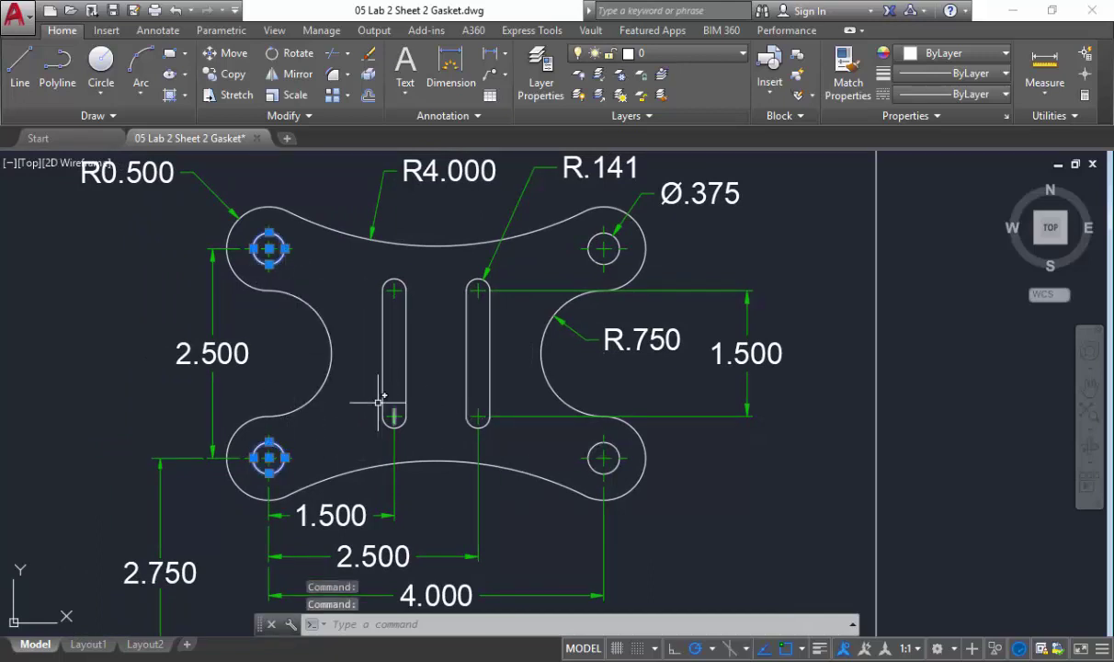
key(Escape)
key(Escape)
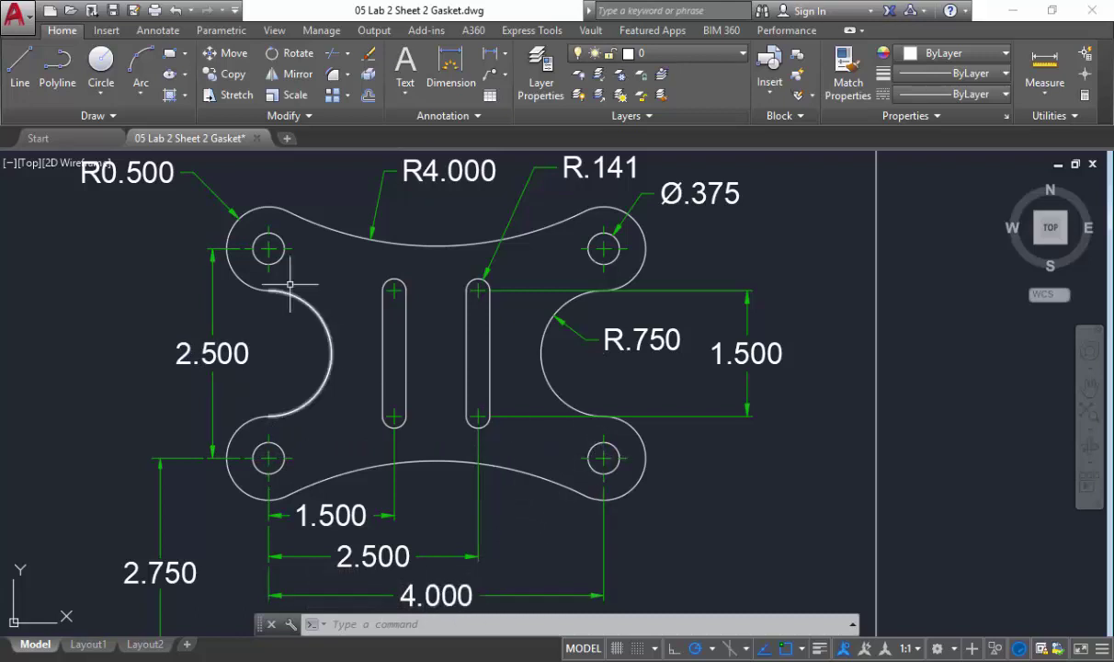
Draw a rectangle 4 wide and 2.5 high with the Line command in the empty space beside the reference sheet.
click(20, 72)
mouse_move(791, 448)
middle_down()
mouse_move(709, 458)
mouse_move(552, 426)
mouse_move(497, 433)
middle_up()
scroll(684, 460, down, 2)
click(616, 432)
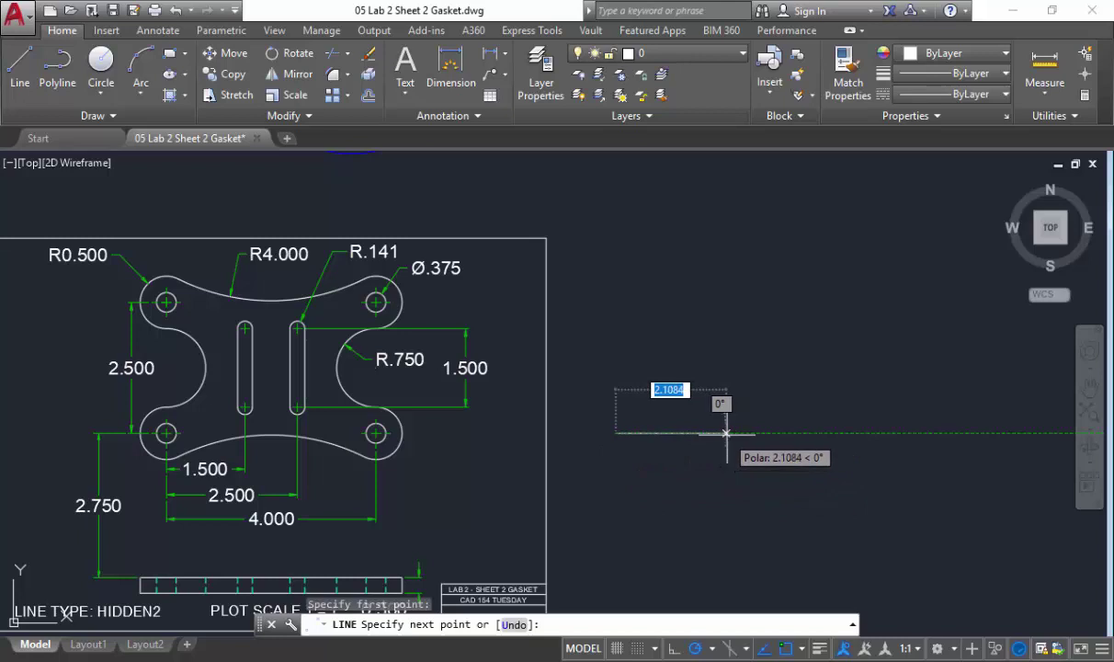
text(4)
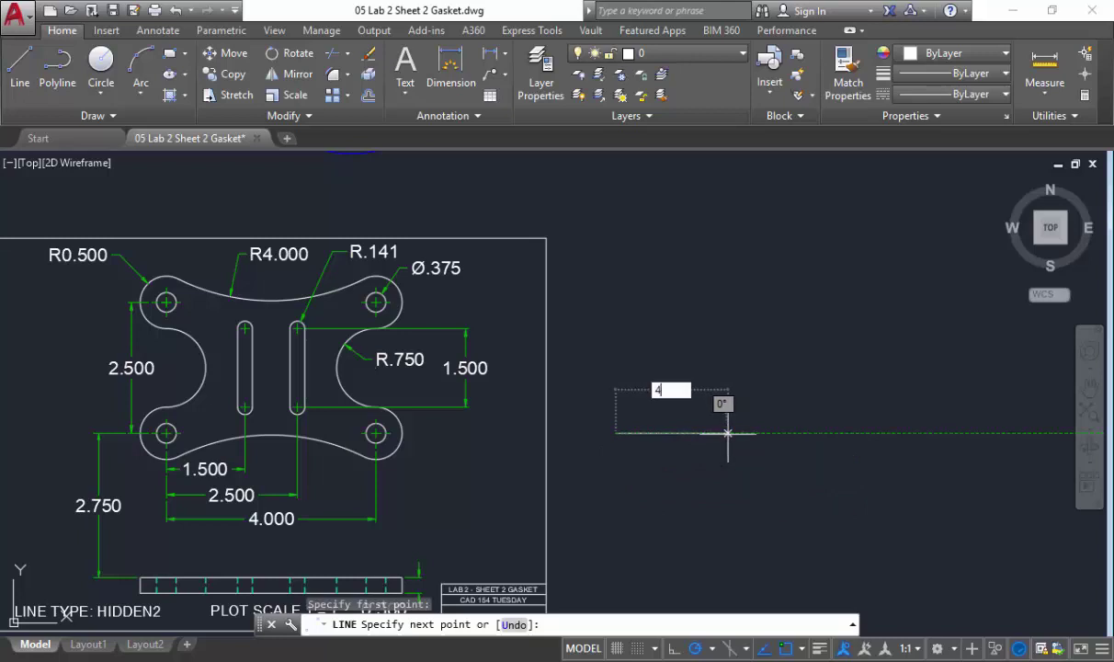
key(Return)
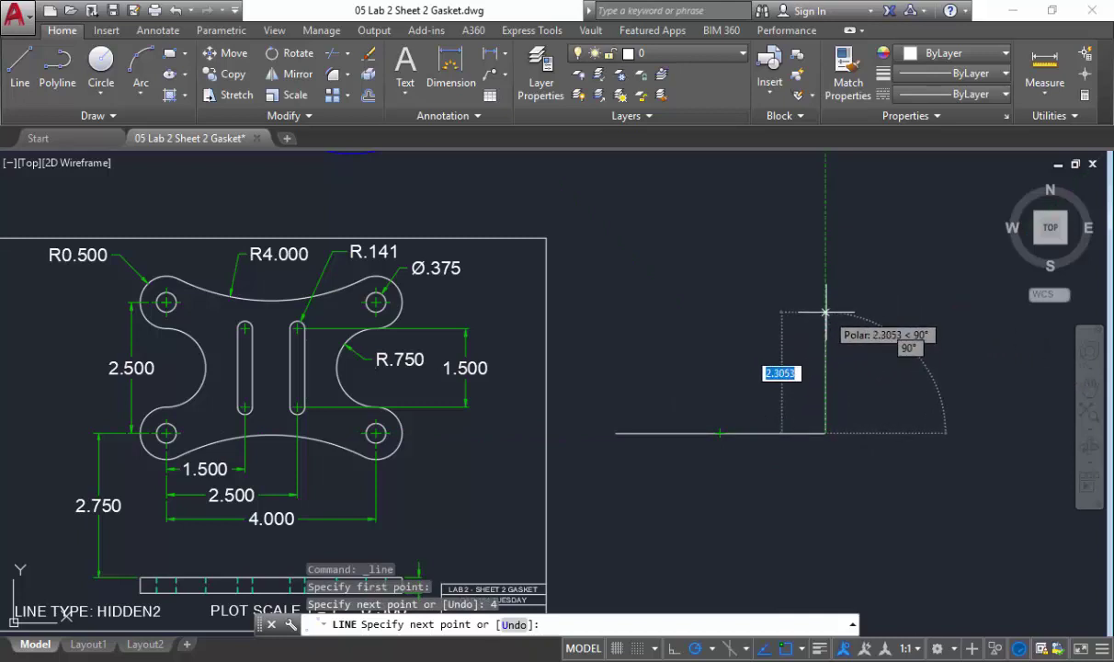
text(2.5)
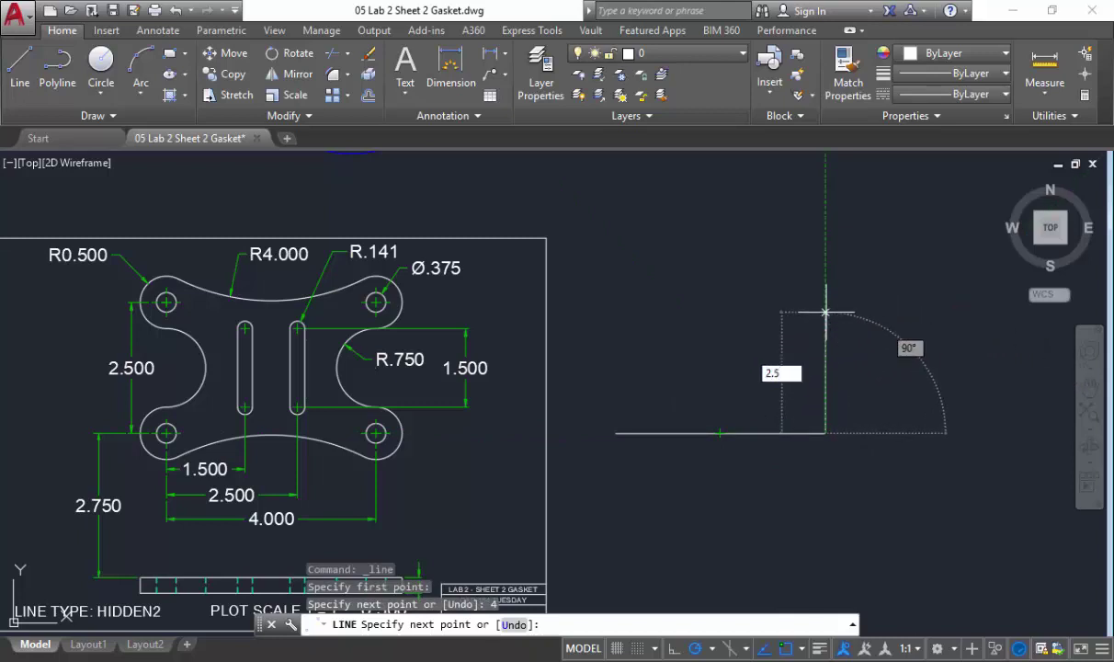
key(Return)
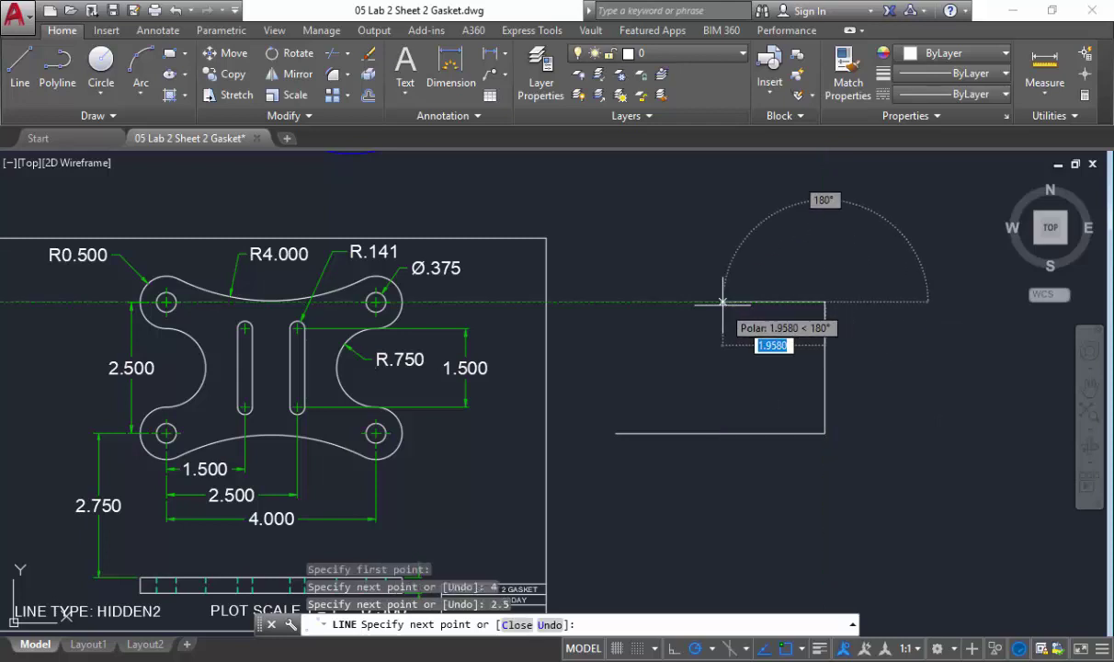
text(4)
key(Return)
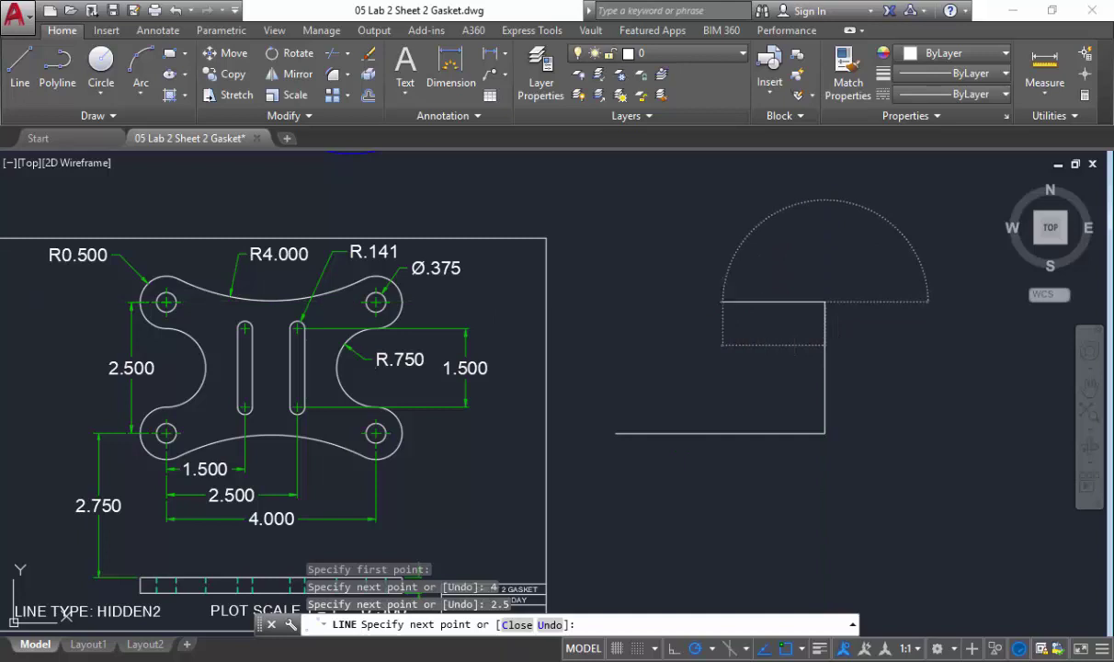
click(615, 433)
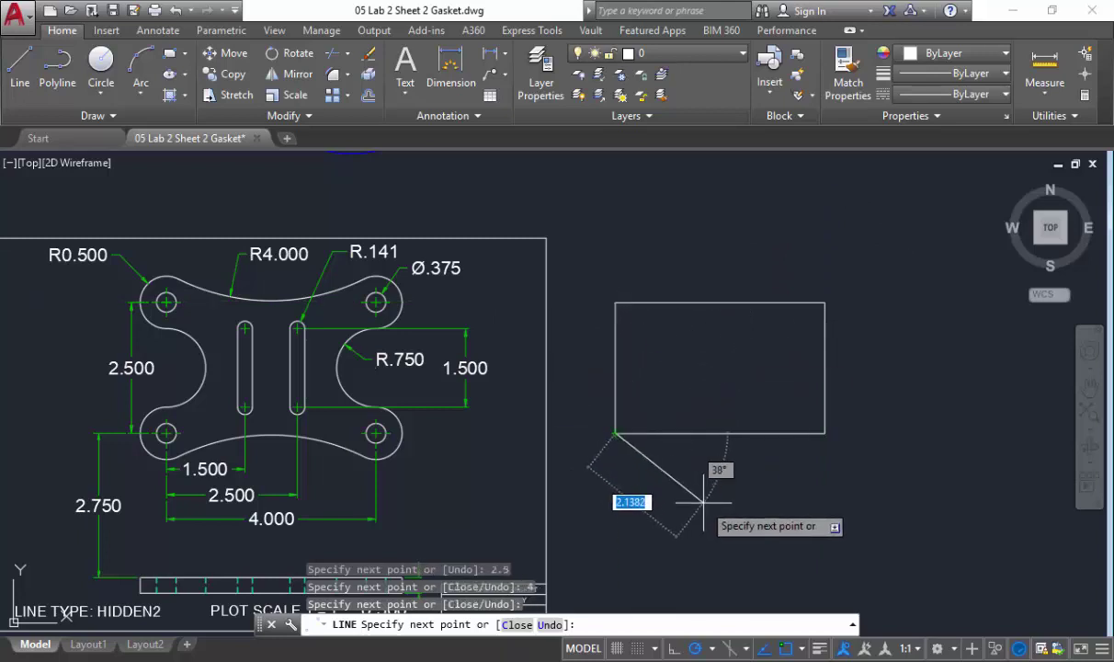
key(Escape)
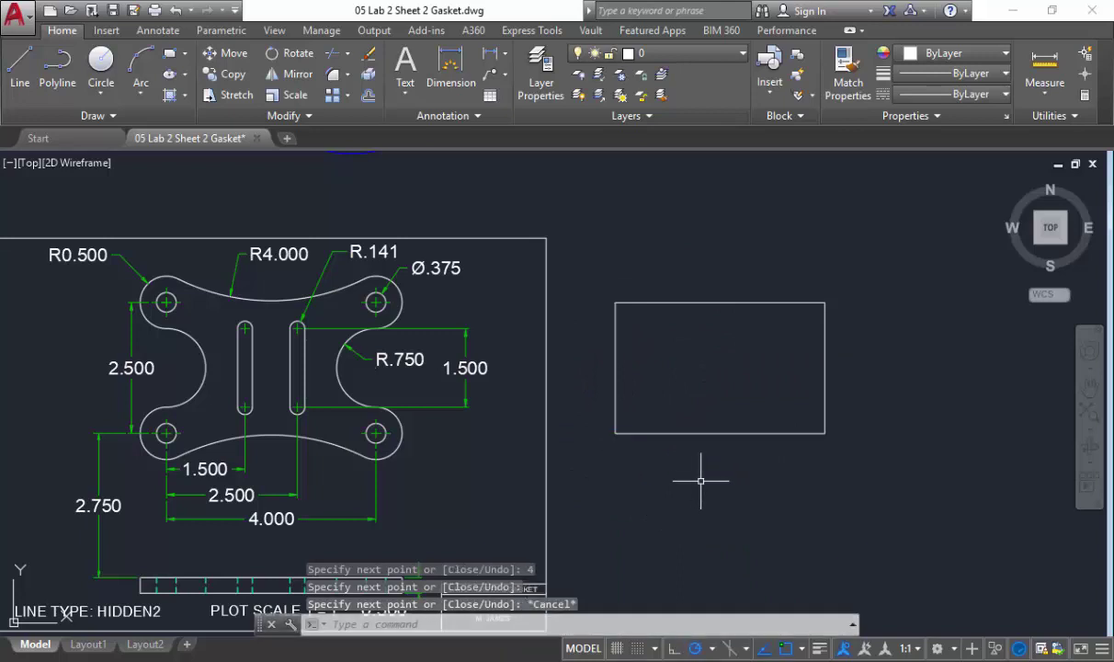
right_click(690, 477)
click(652, 360)
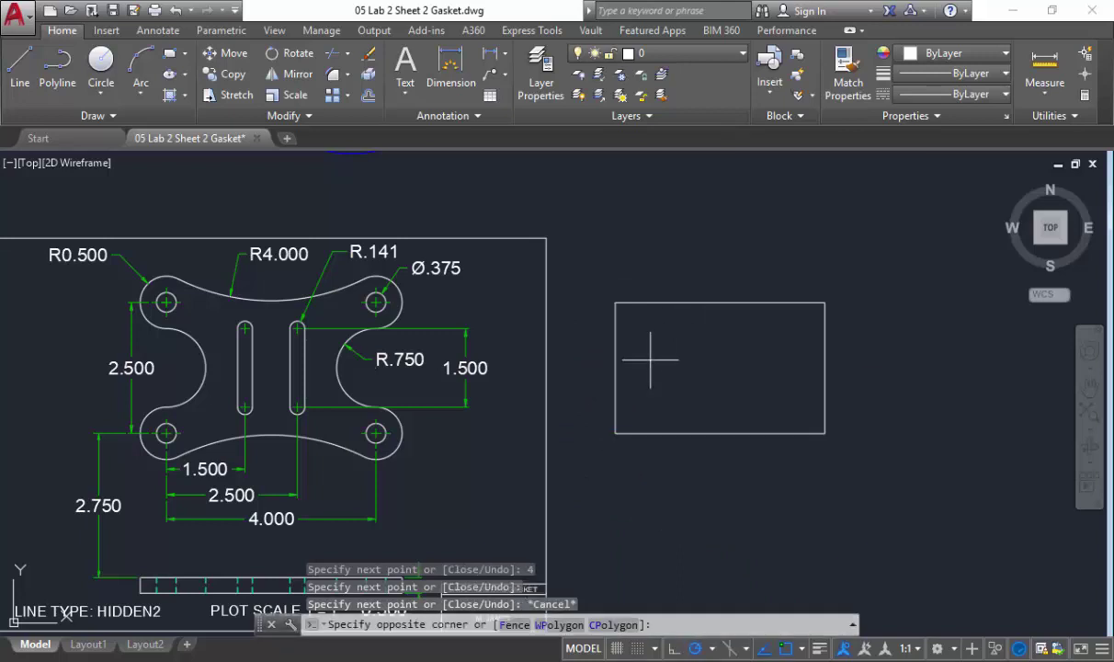
click(687, 377)
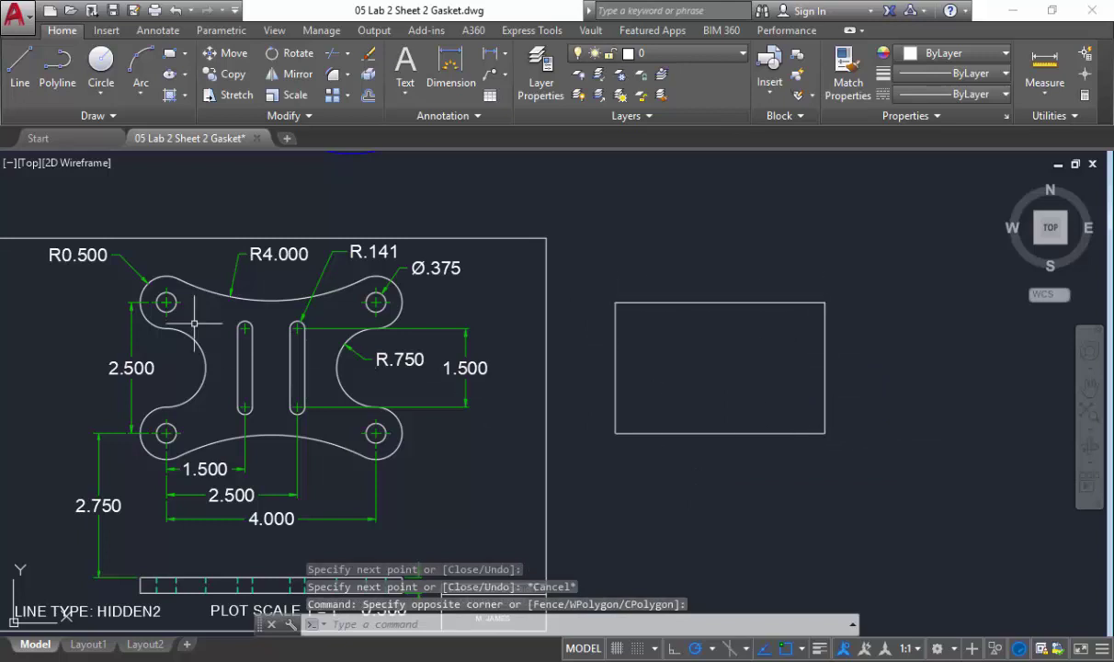
Examine the gasket's hole diameter callout and the radius and diameter illustration above the reference sheet.
click(167, 303)
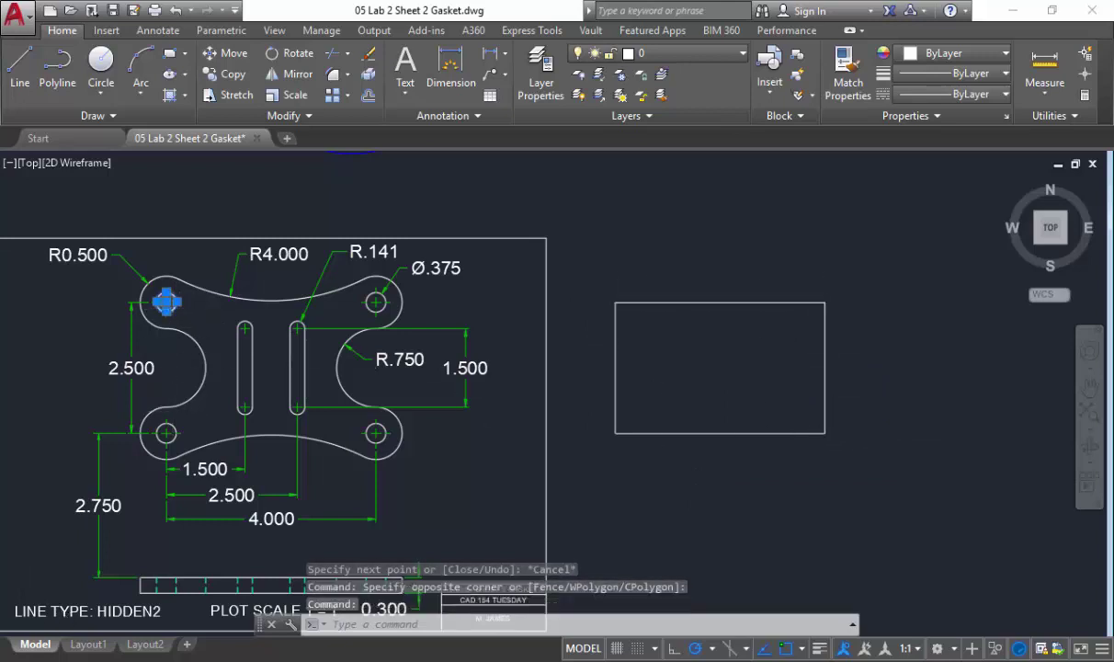
scroll(176, 416, up, 2)
key(Escape)
scroll(229, 463, down, 1)
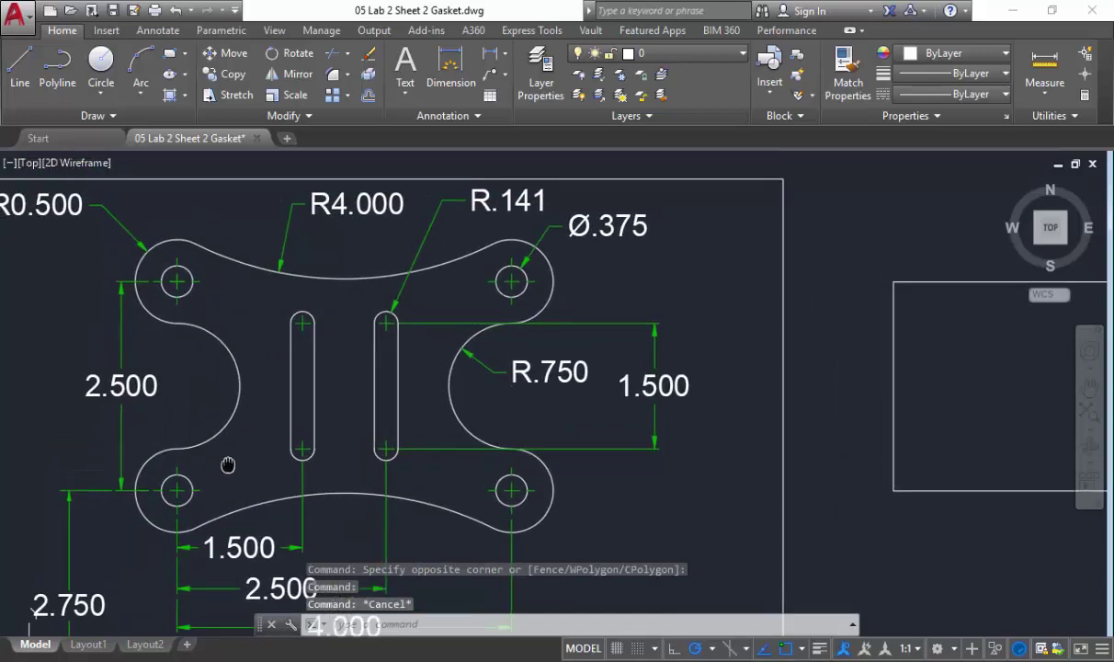
scroll(257, 465, up, 1)
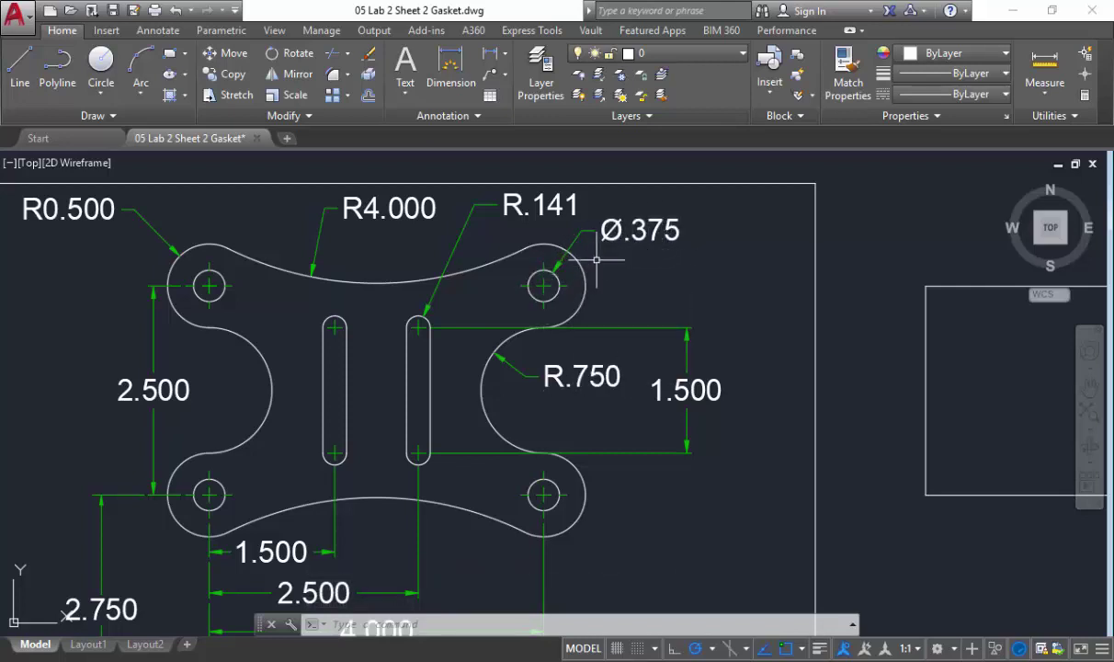
scroll(606, 239, up, 2)
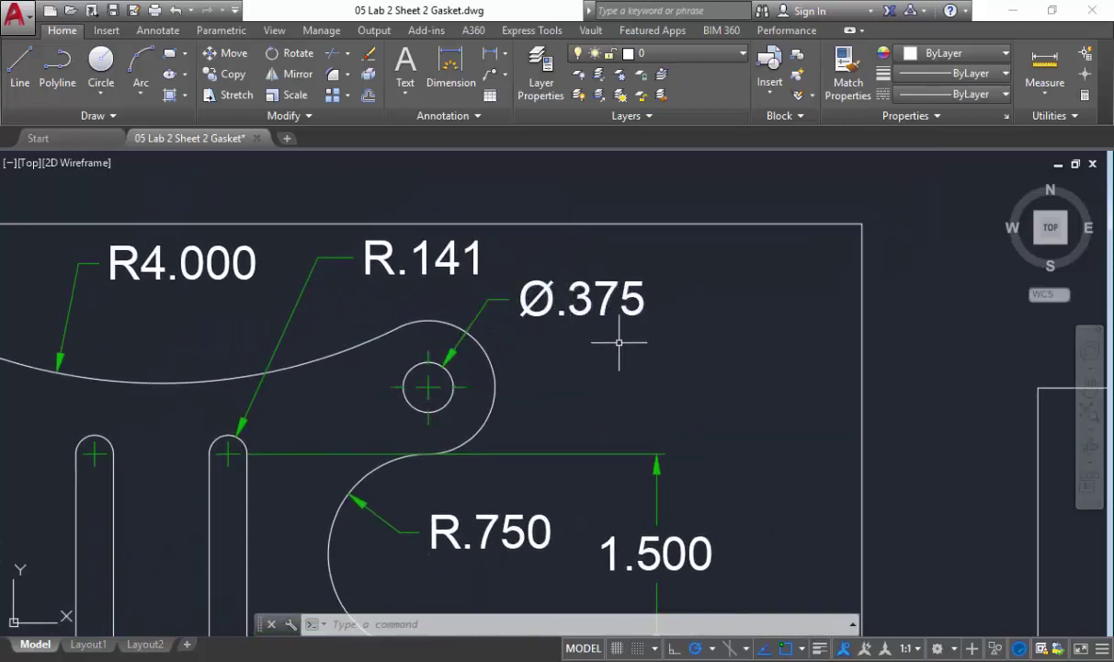
scroll(684, 339, down, 5)
middle_drag(534, 178, 429, 324)
scroll(480, 262, up, 5)
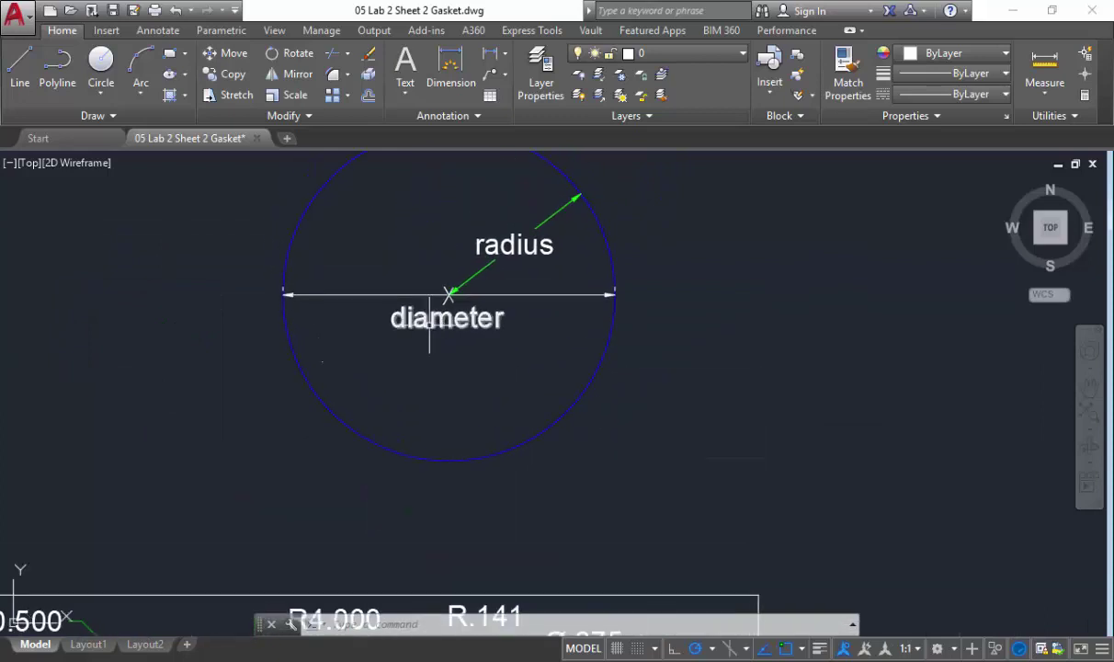
middle_drag(513, 433, 512, 348)
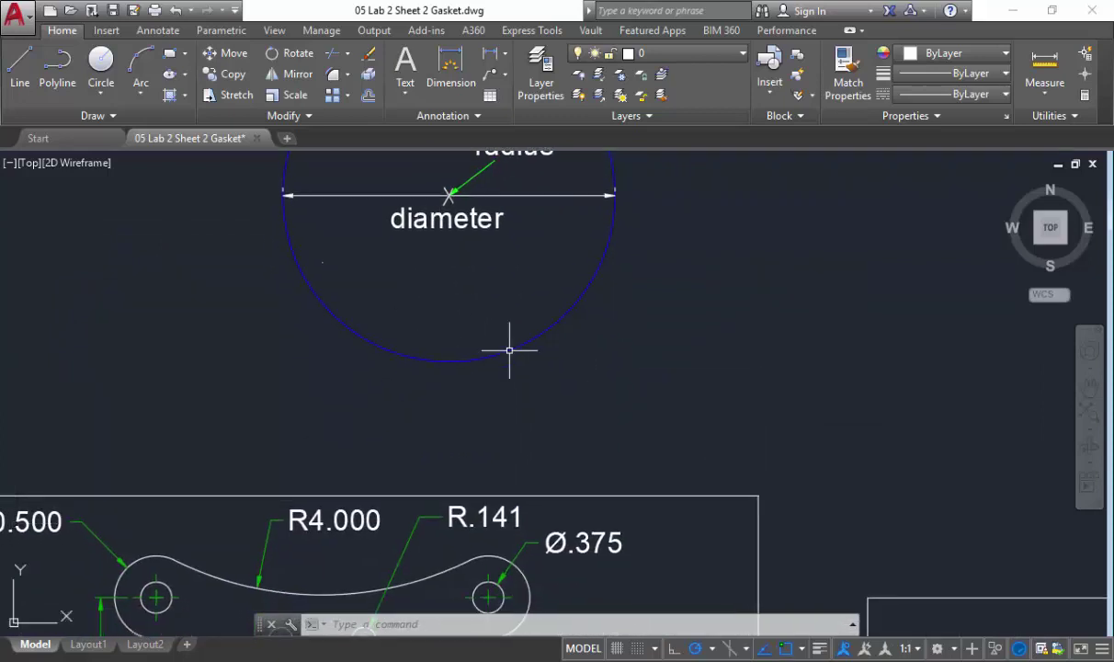
Copy the text of the Ø.375 dimension on the gasket's upper-right hole.
click(489, 598)
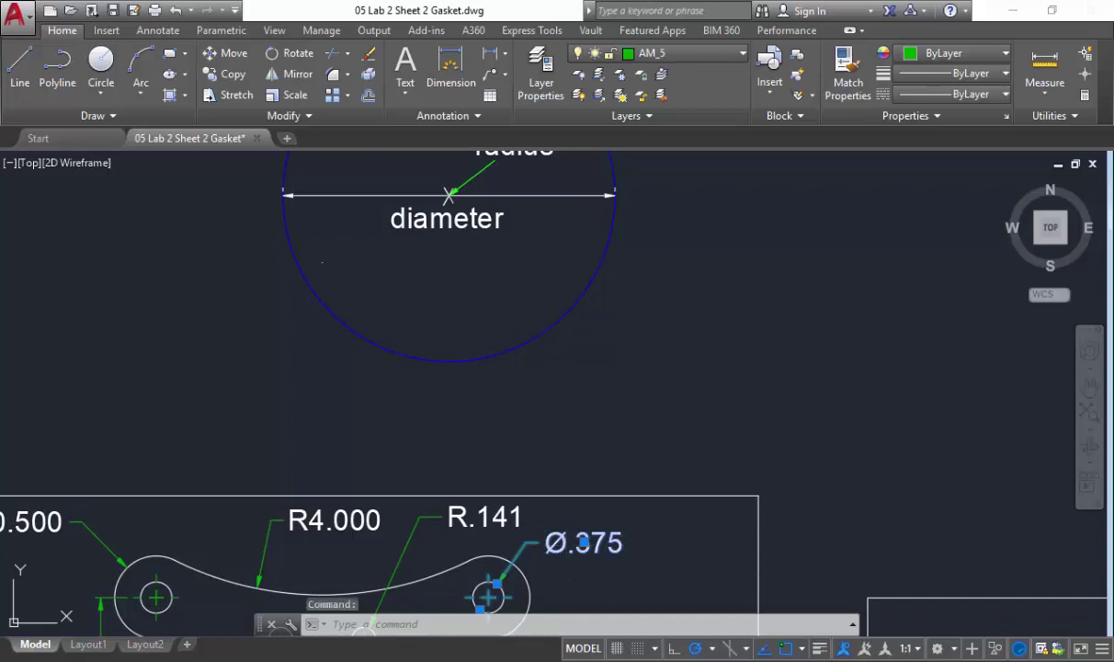
double_click(583, 542)
key(ctrl+c)
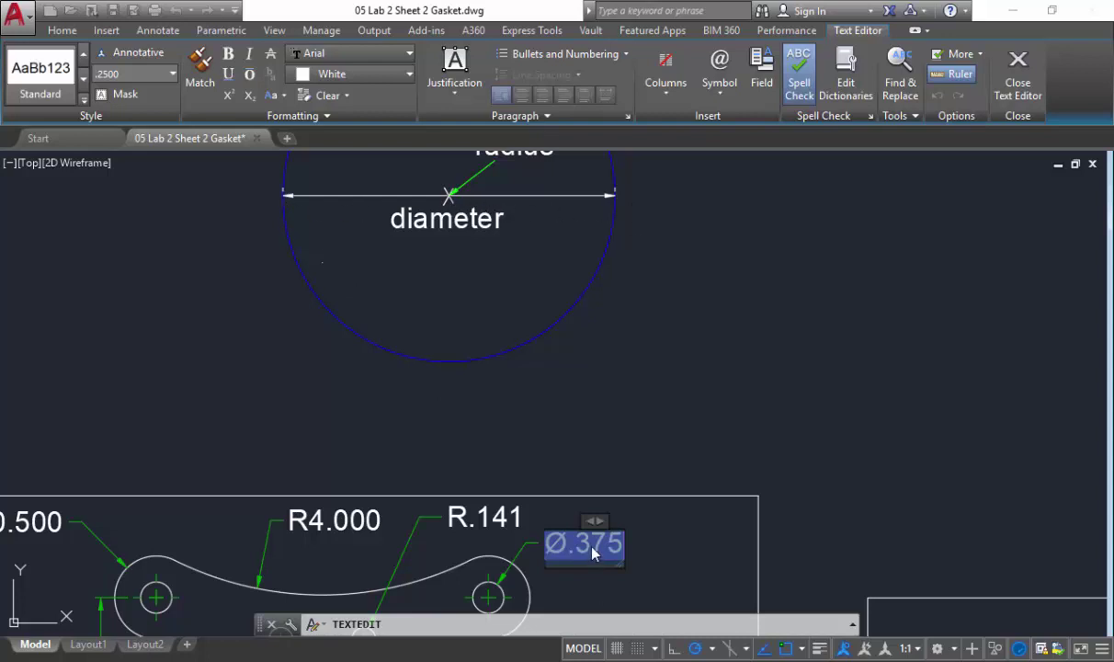
click(460, 293)
Change the diameter label in the blue circle illustration to "Ø = diameter", using the copied symbol, and save the drawing.
click(448, 196)
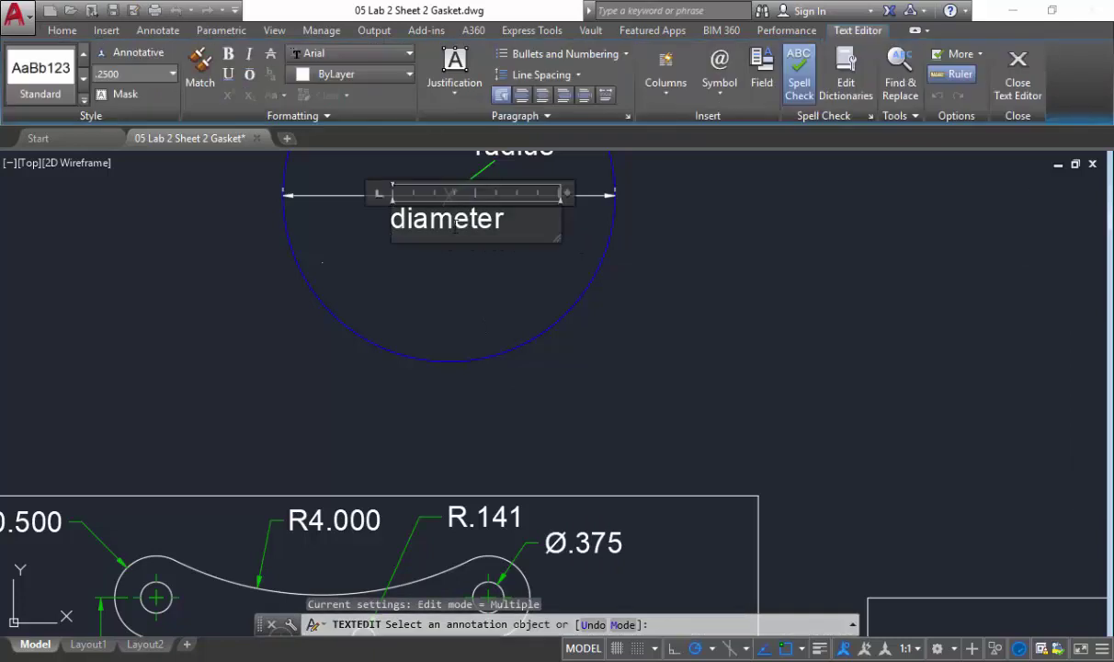
key(ctrl+v)
key(BackSpace)
key(BackSpace)
key(BackSpace)
key(BackSpace)
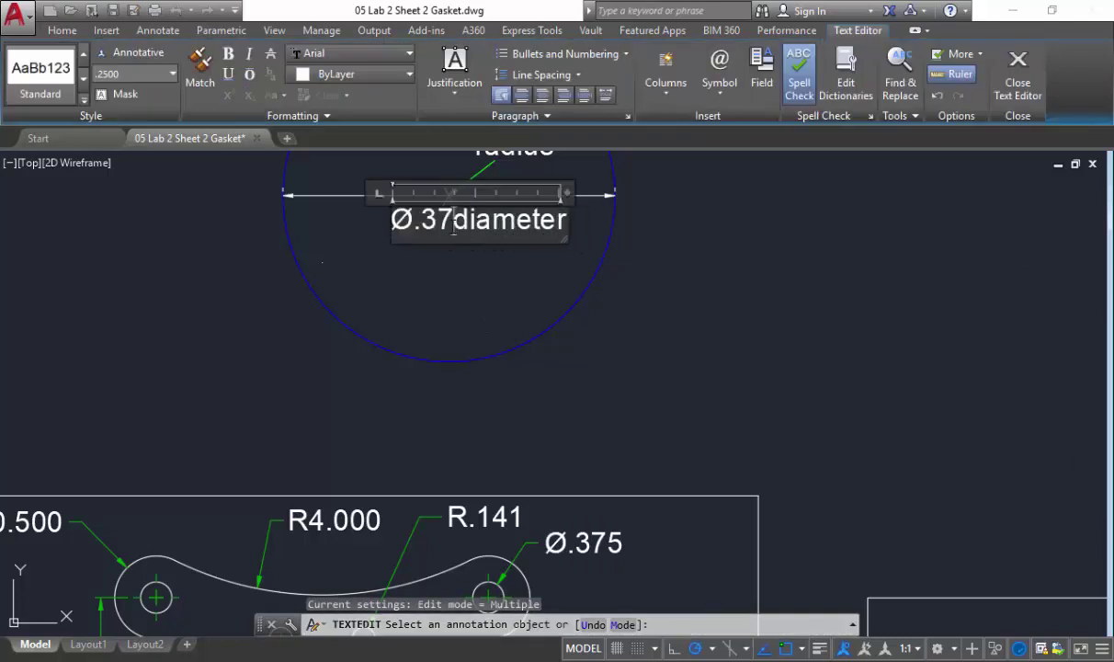
key(Tab)
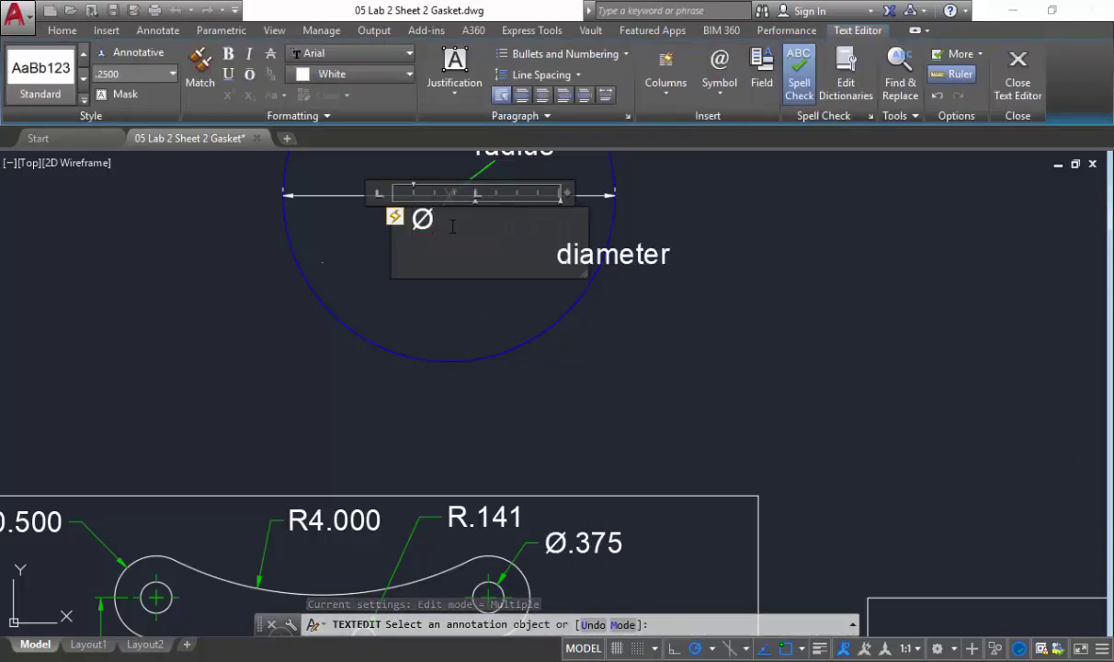
key(BackSpace)
text(= diameter)
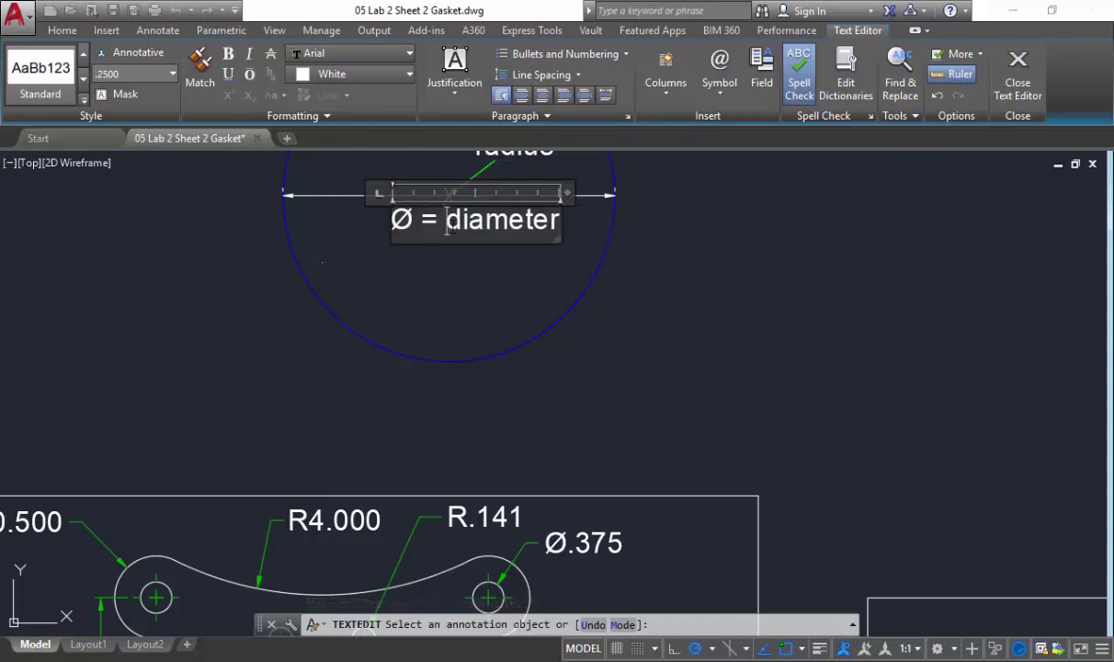
click(489, 298)
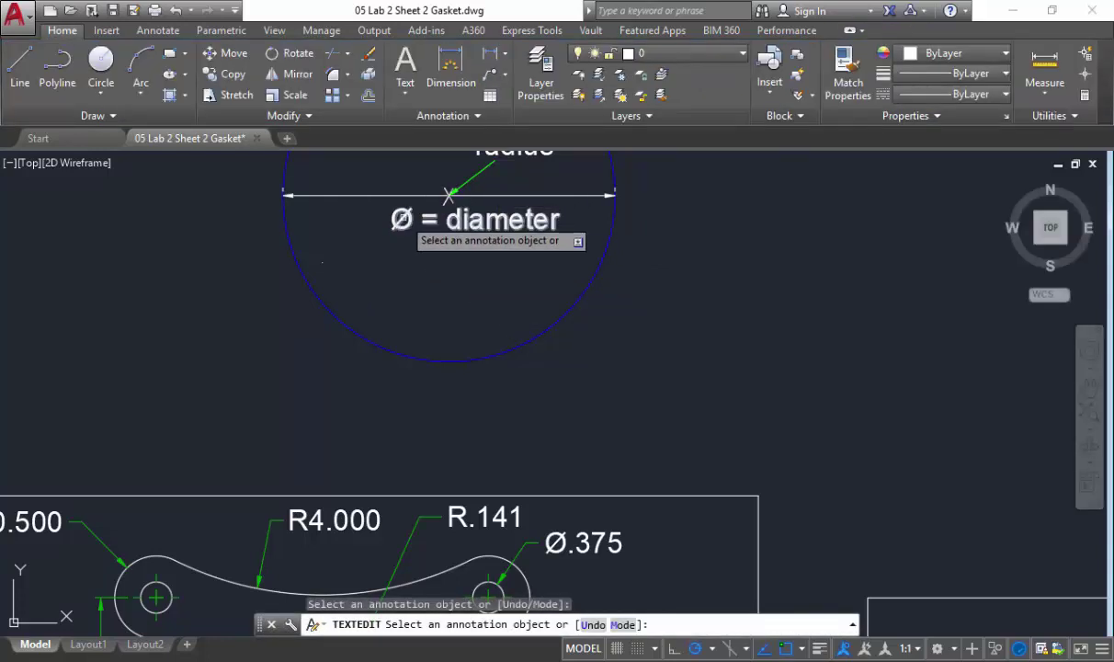
key(Escape)
key(ctrl+s)
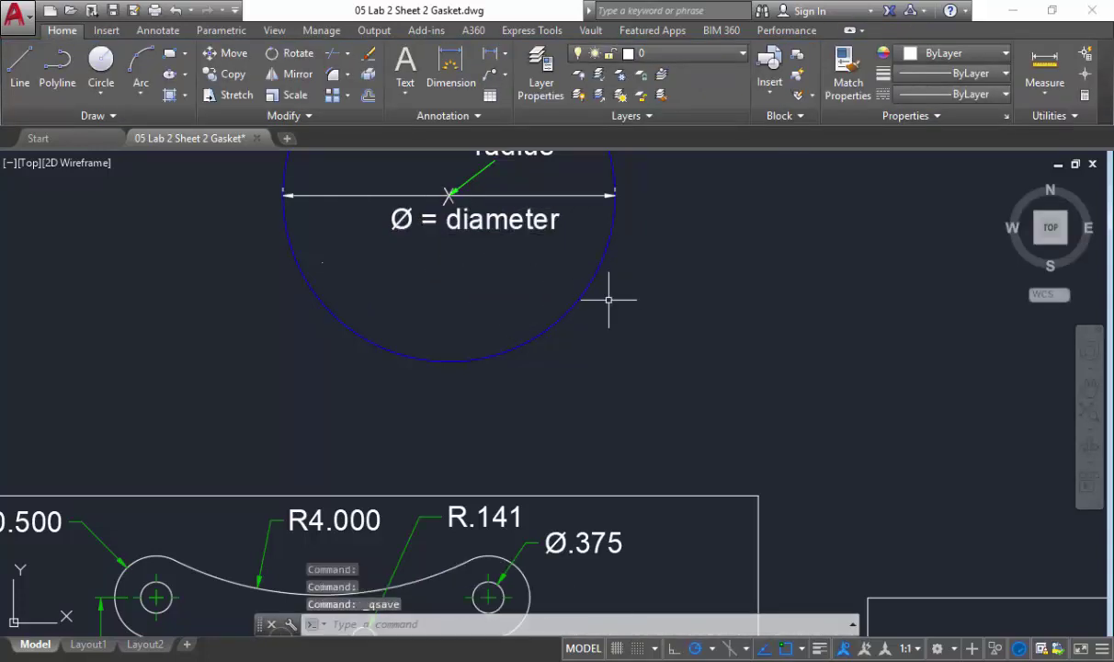
Draw a .375 diameter circle centered on the upper-left corner of the 4 by 2.5 rectangle.
scroll(662, 303, down, 4)
middle_drag(684, 335, 524, 237)
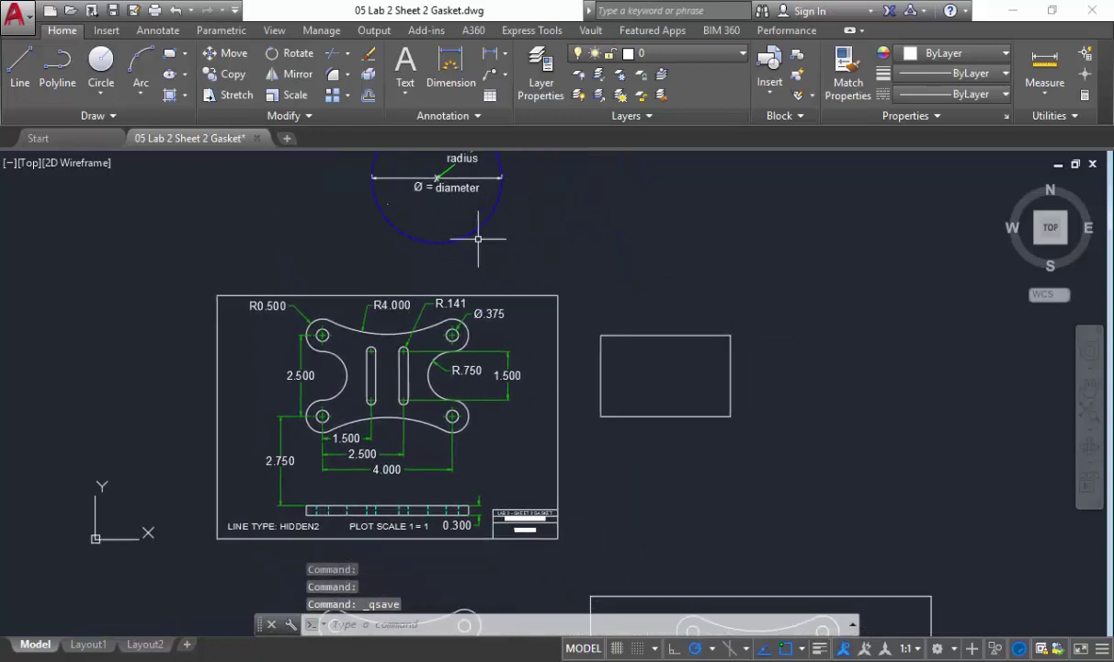
click(102, 93)
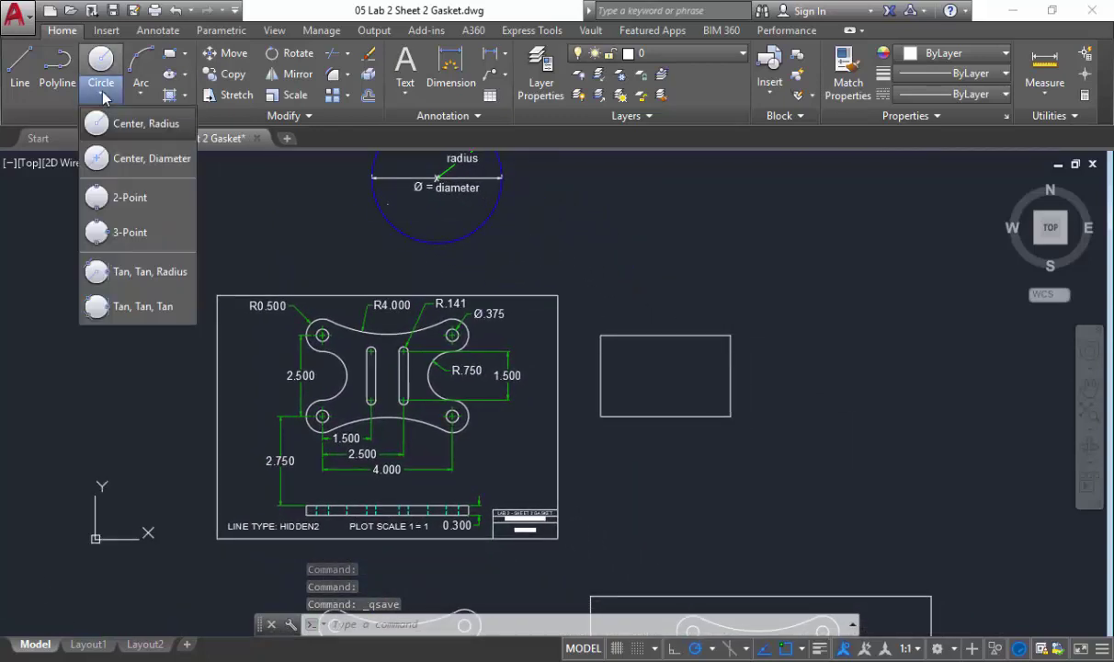
click(167, 166)
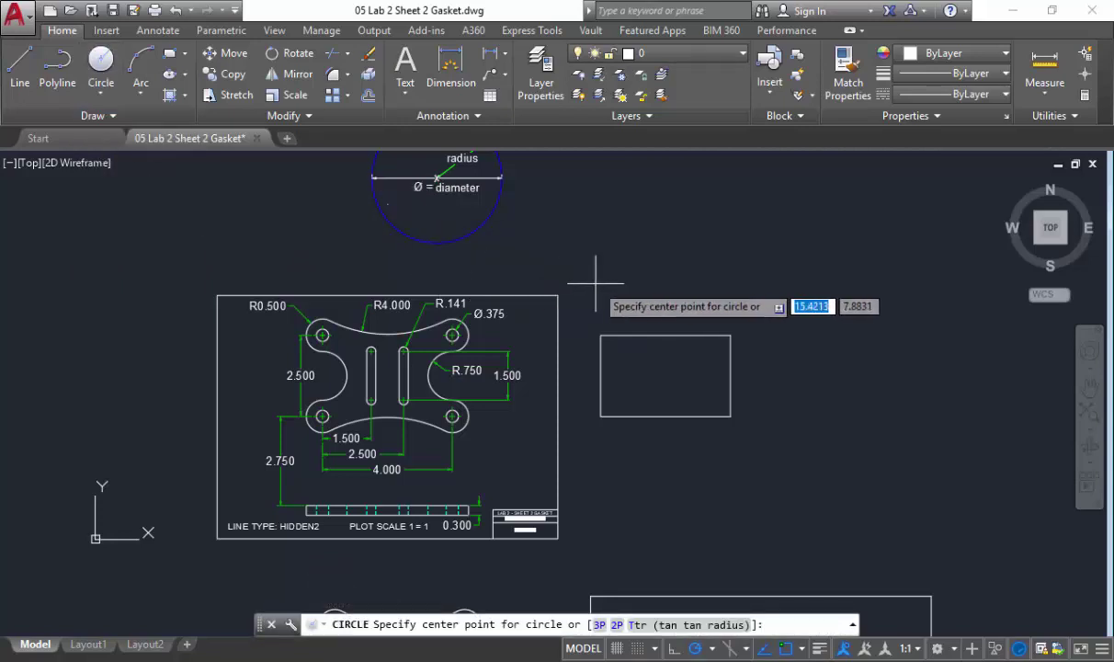
scroll(595, 293, up, 2)
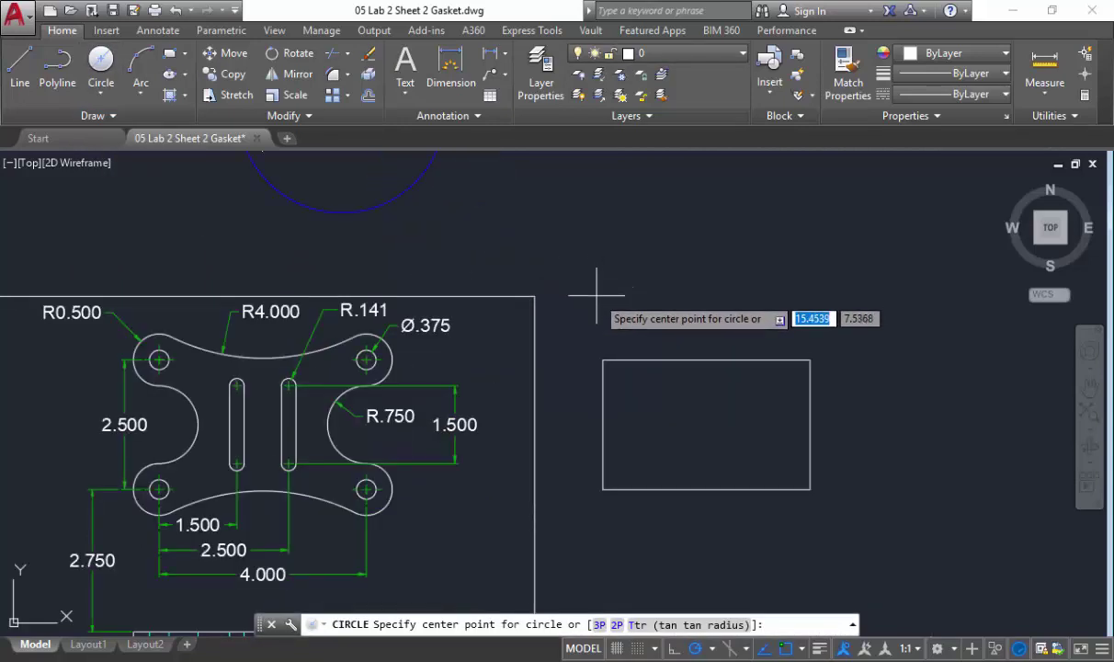
click(603, 360)
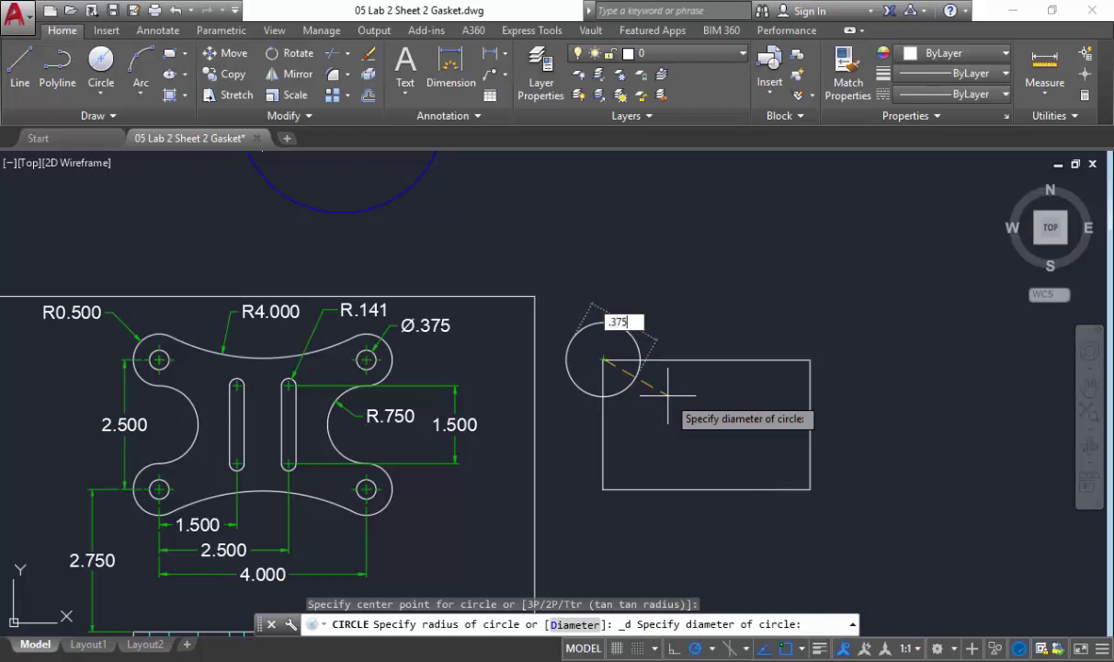
key(Return)
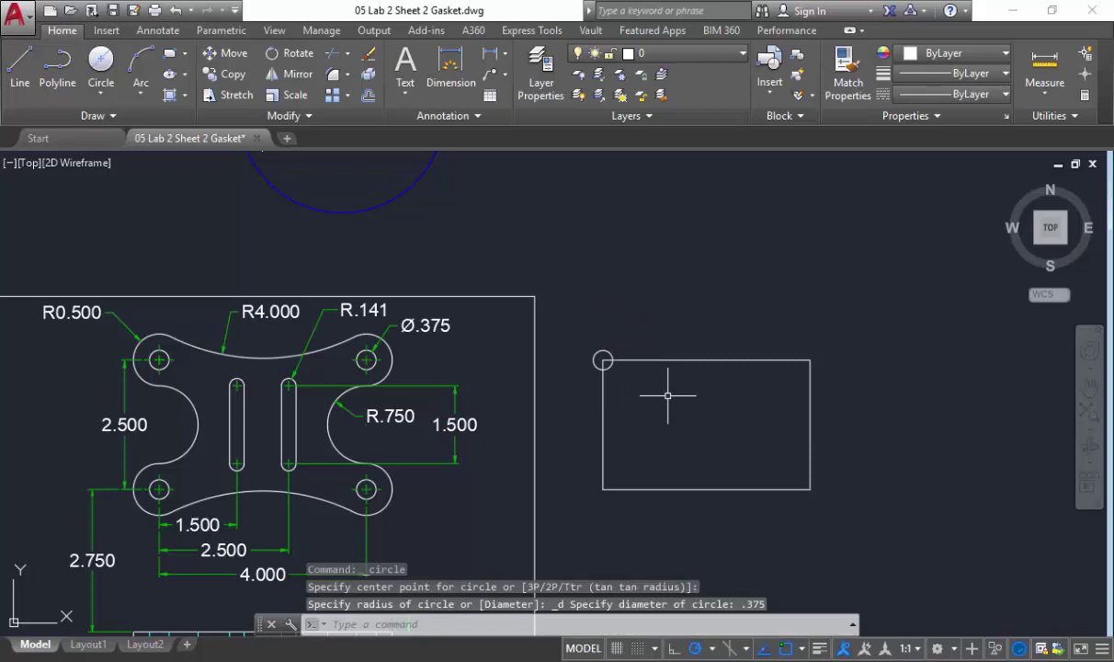
Draw .375 diameter circles centered on the rectangle's upper-right and lower-left corners.
click(101, 93)
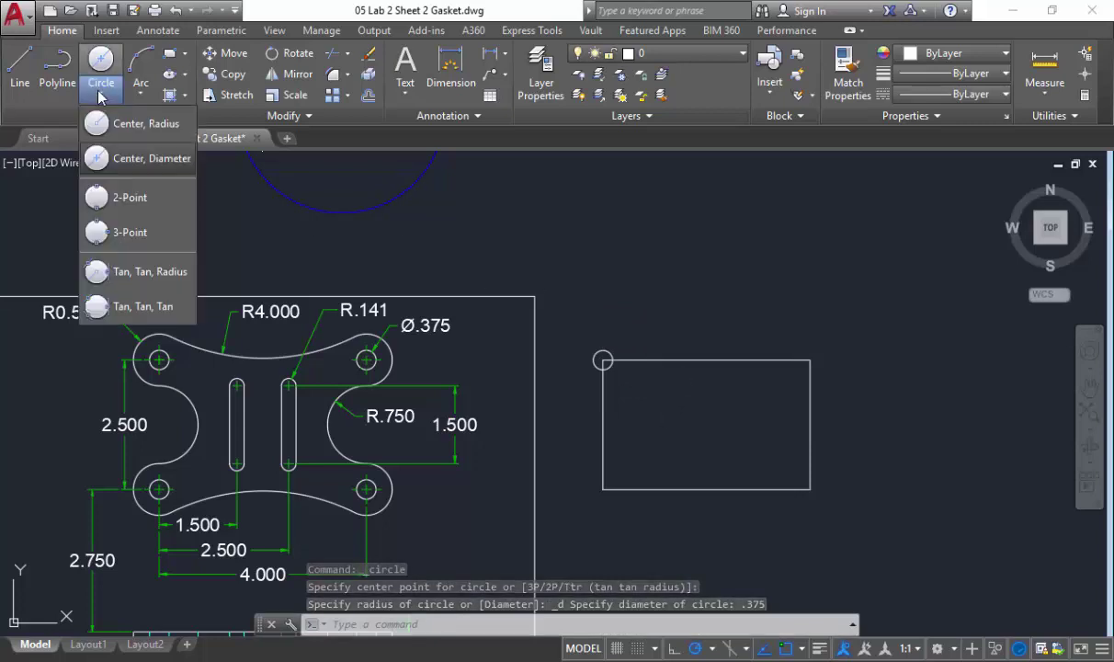
click(140, 159)
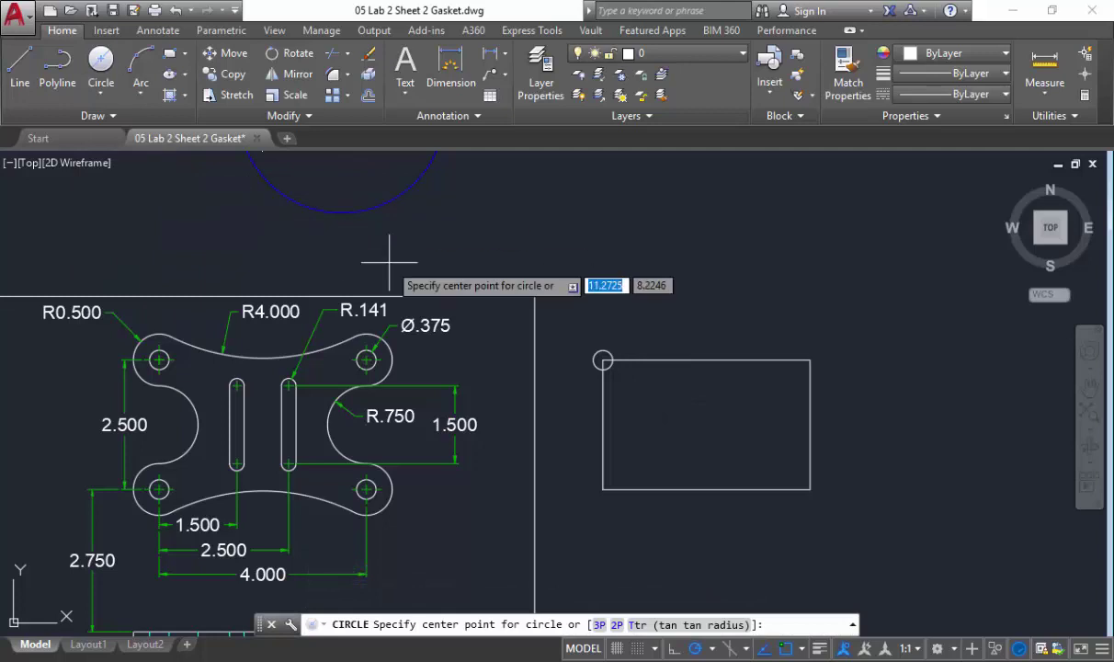
click(811, 359)
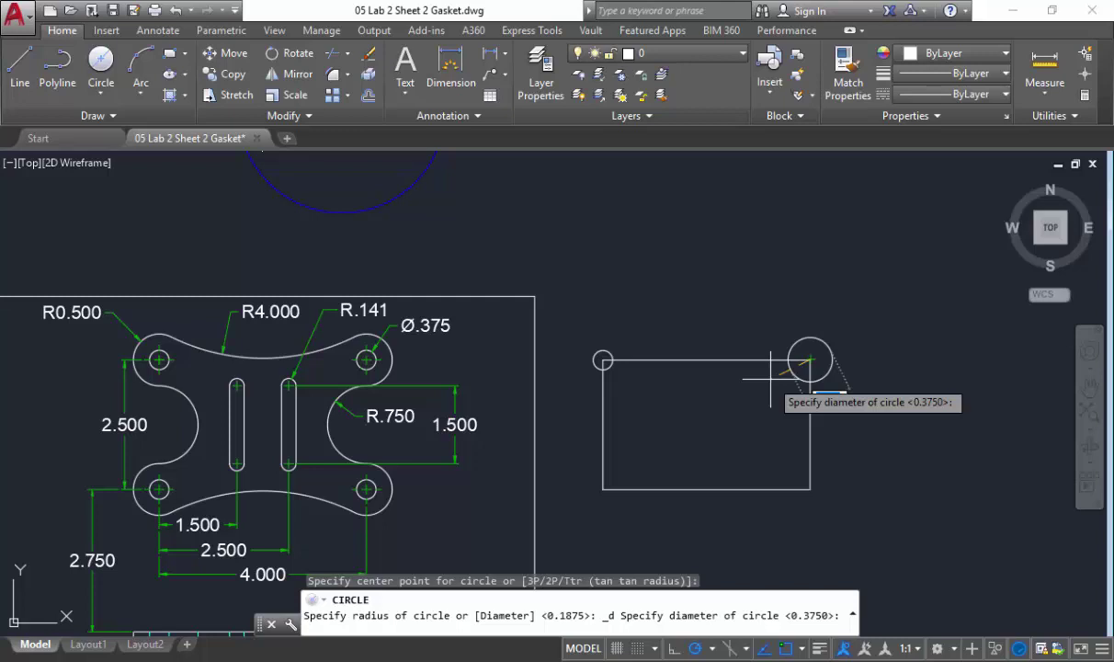
key(Return)
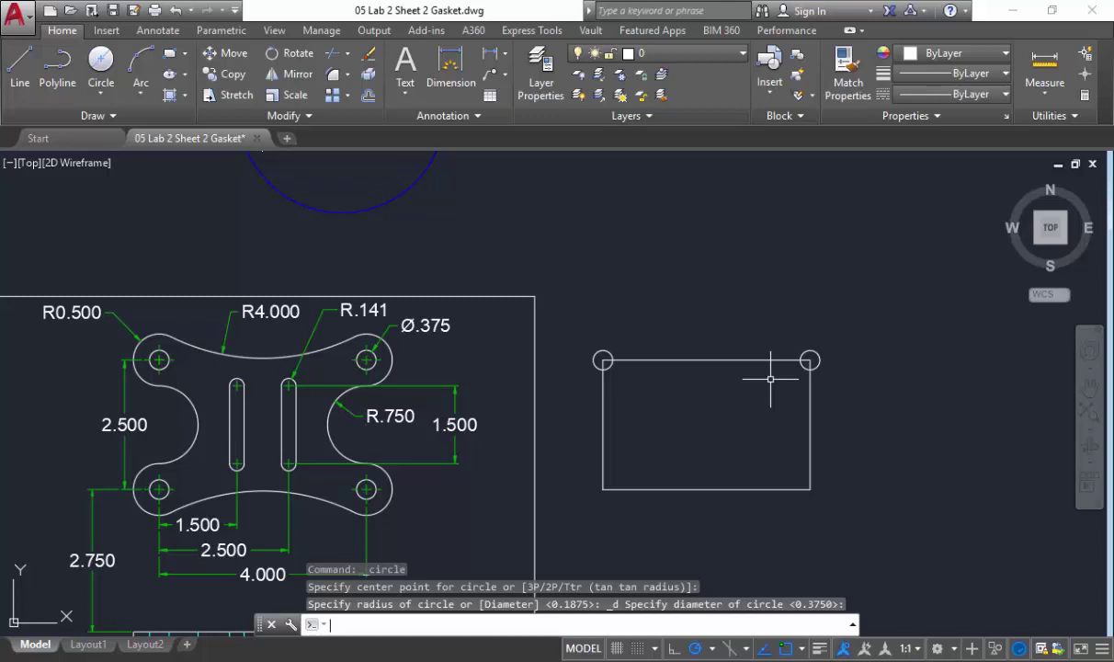
click(103, 95)
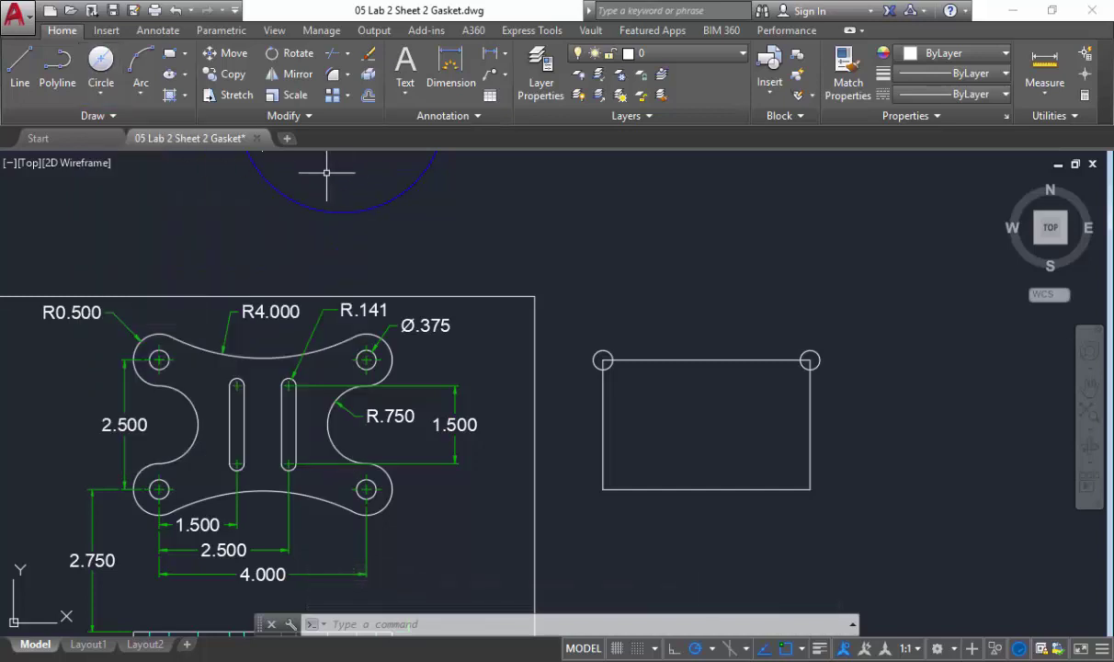
click(101, 60)
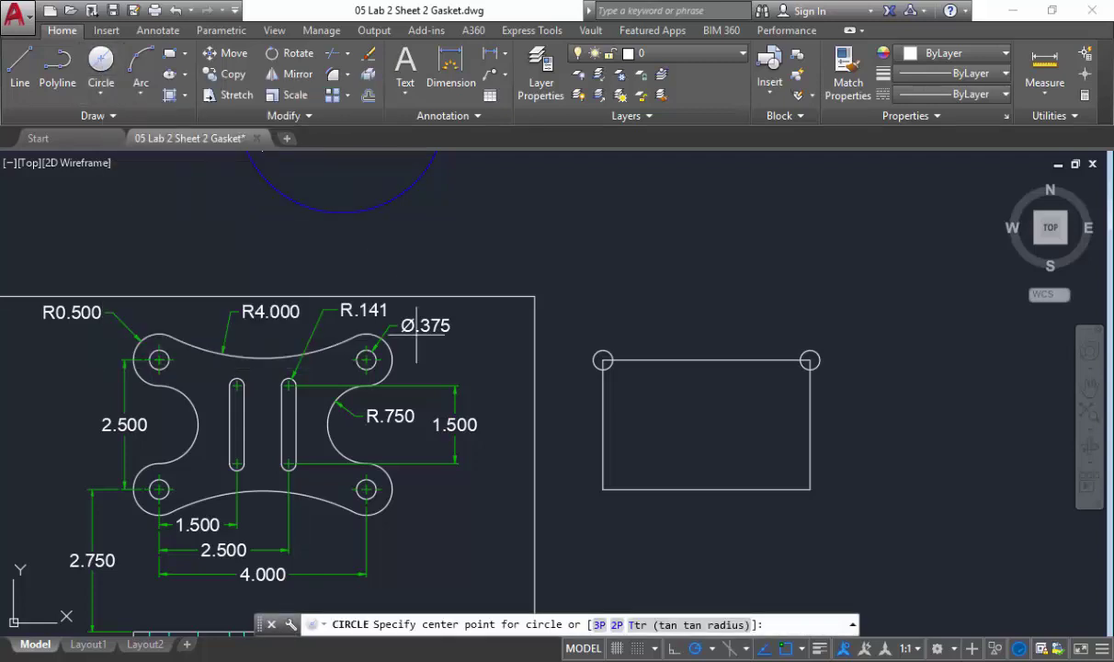
click(602, 488)
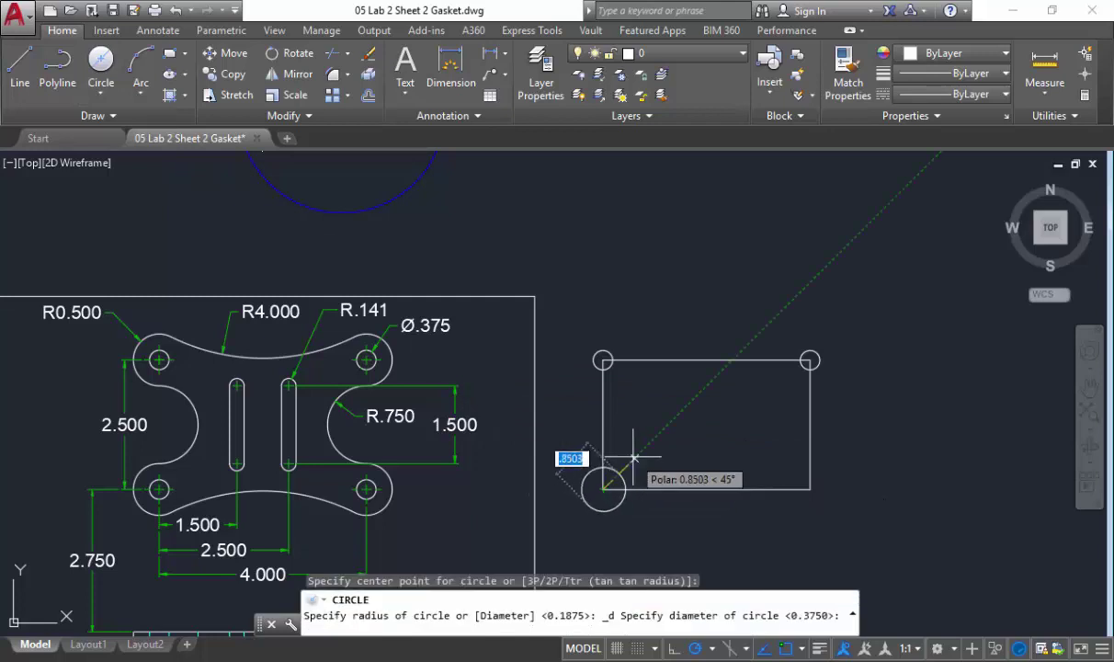
key(Return)
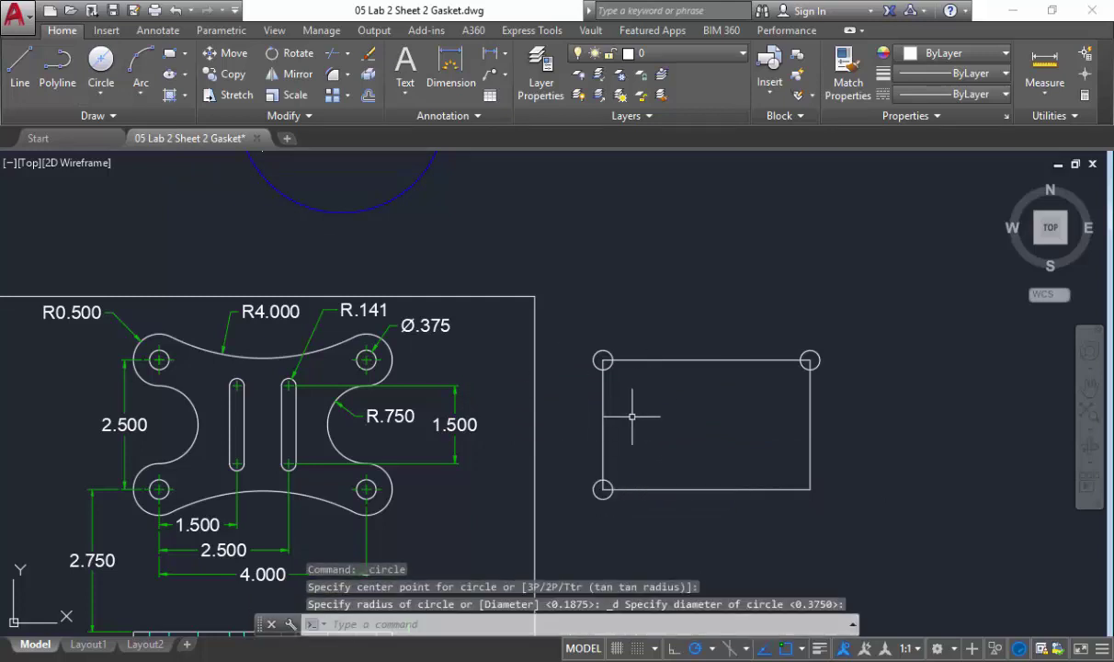
Draw a .375 diameter circle centered on the rectangle's lower-right corner.
click(101, 92)
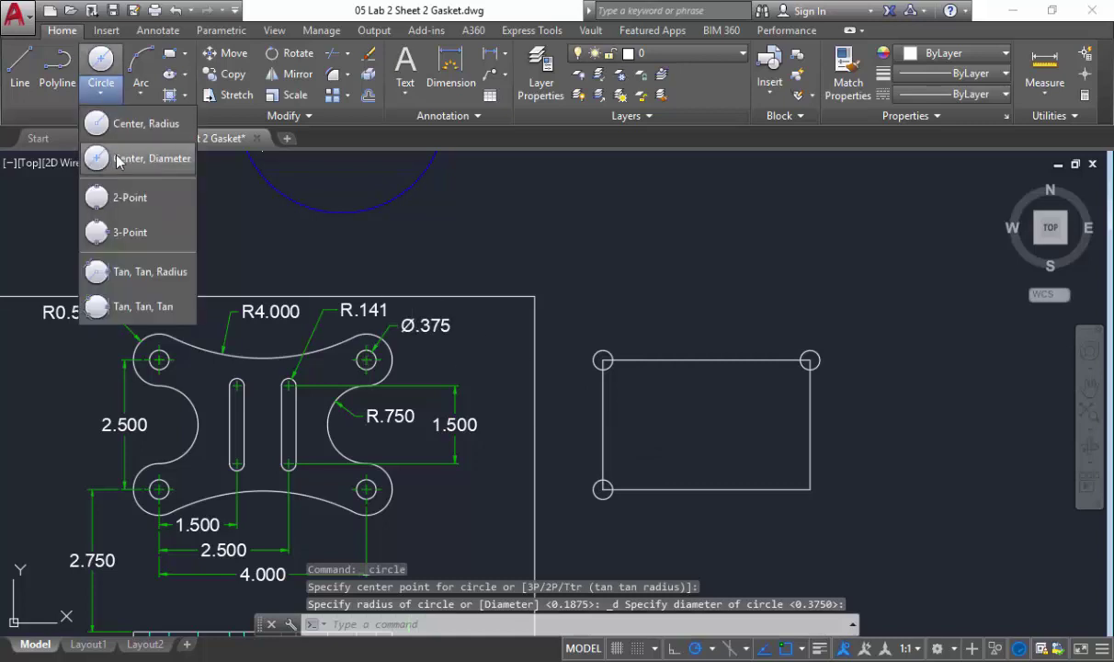
click(119, 156)
click(810, 489)
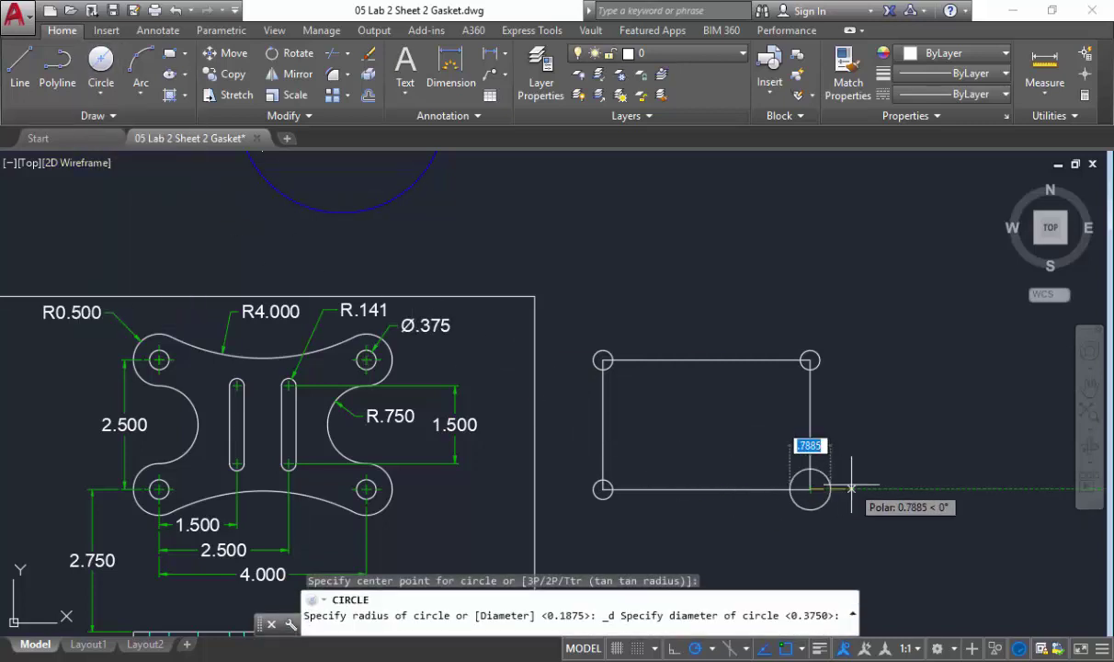
text(.3)
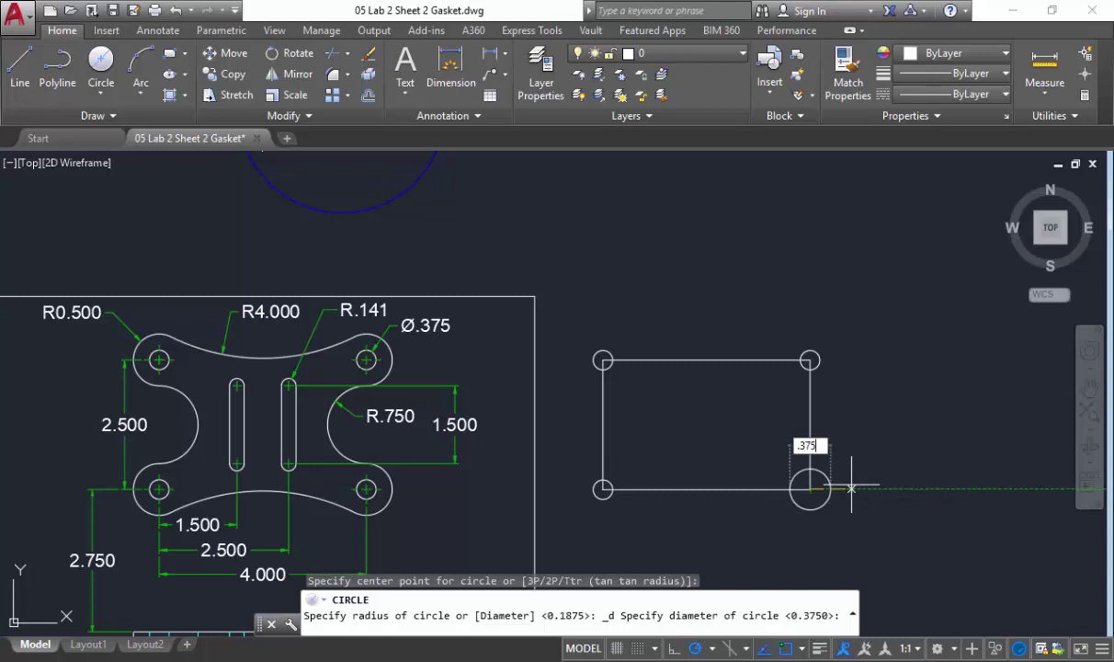
key(Return)
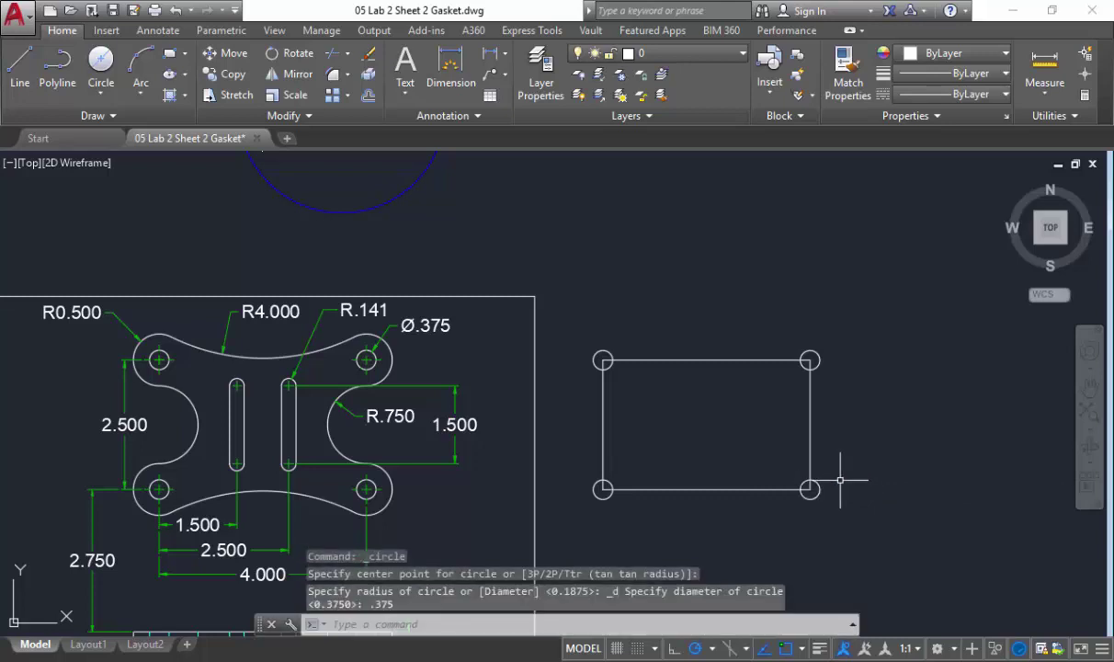
Check the reference gasket's R0.500 corner arc and draw a .5 radius circle centered on the rectangle's upper-left corner.
middle_drag(145, 367, 269, 354)
scroll(264, 350, up, 2)
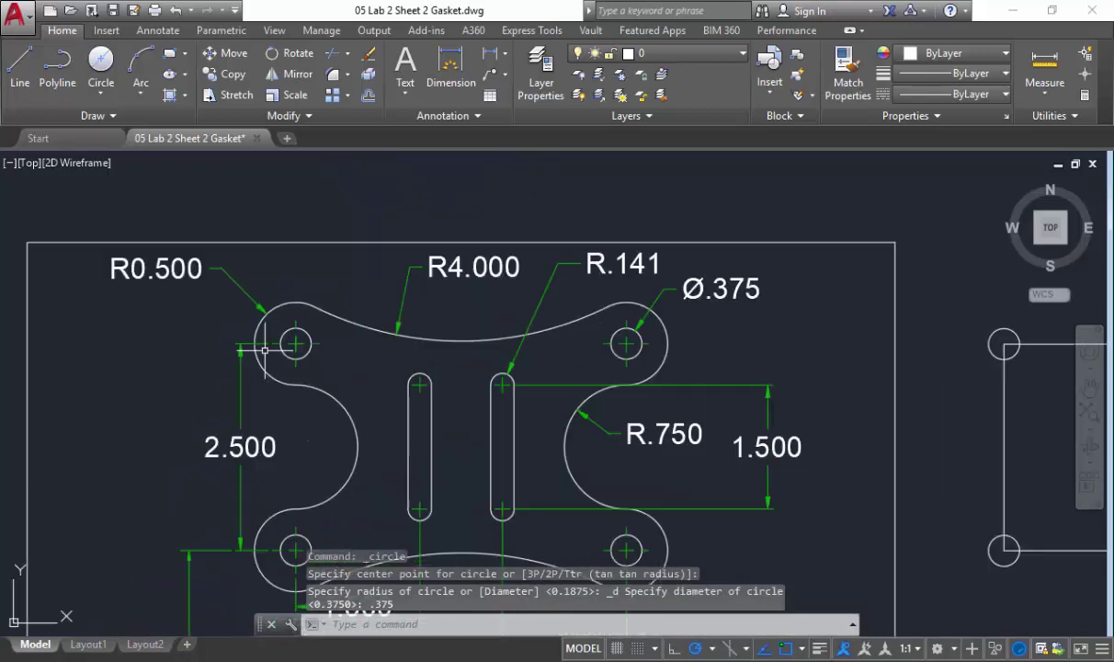
click(287, 303)
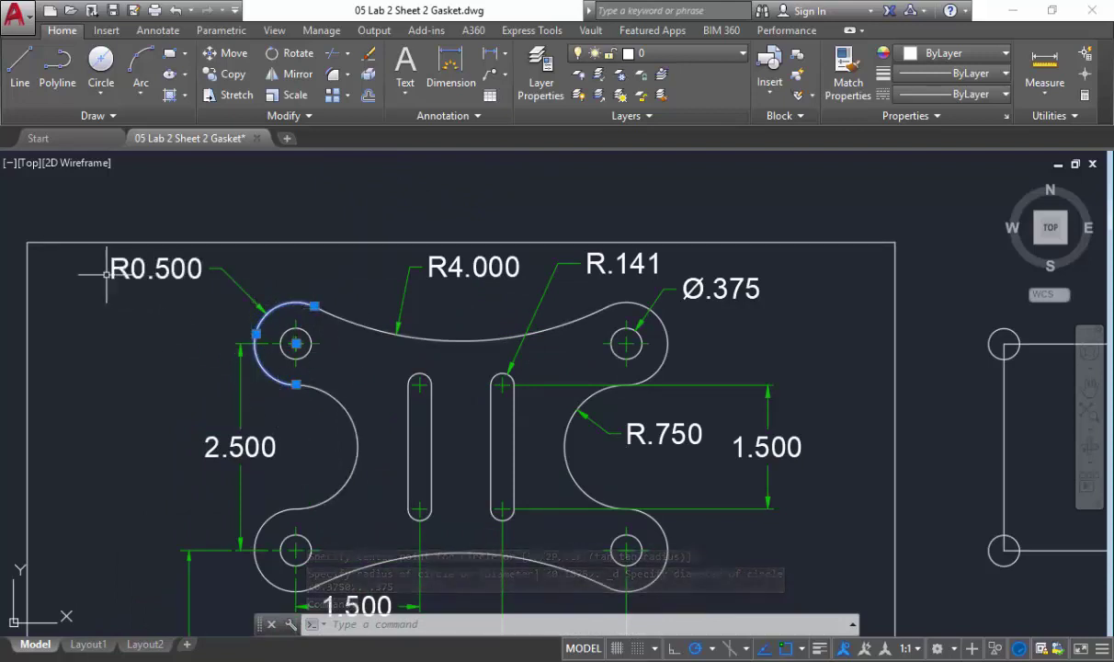
click(107, 98)
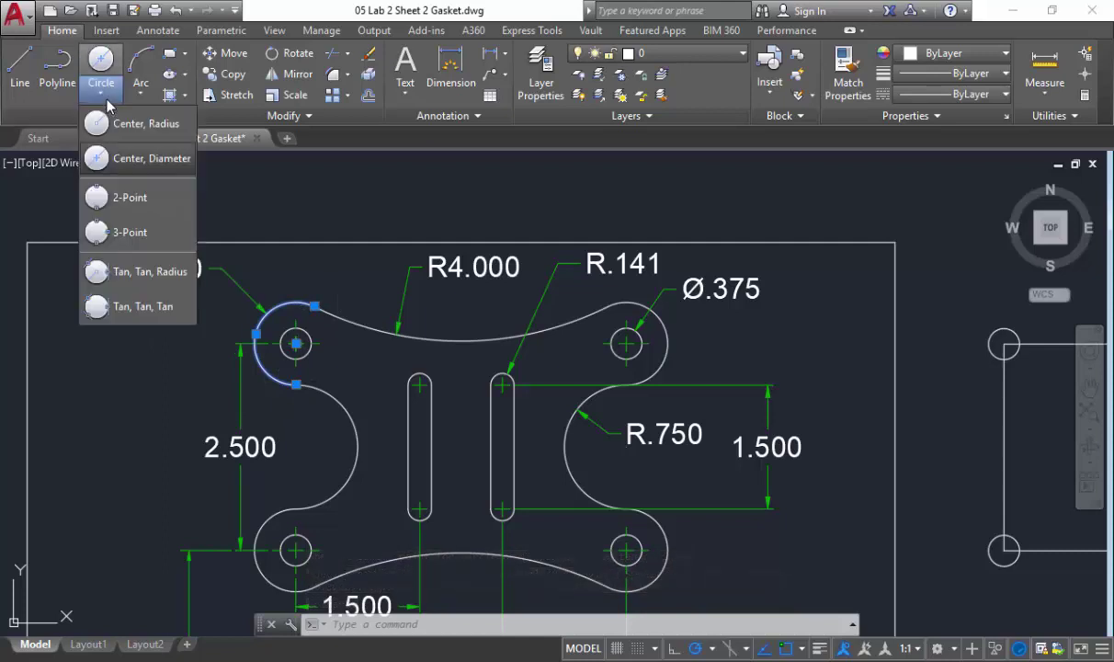
click(158, 126)
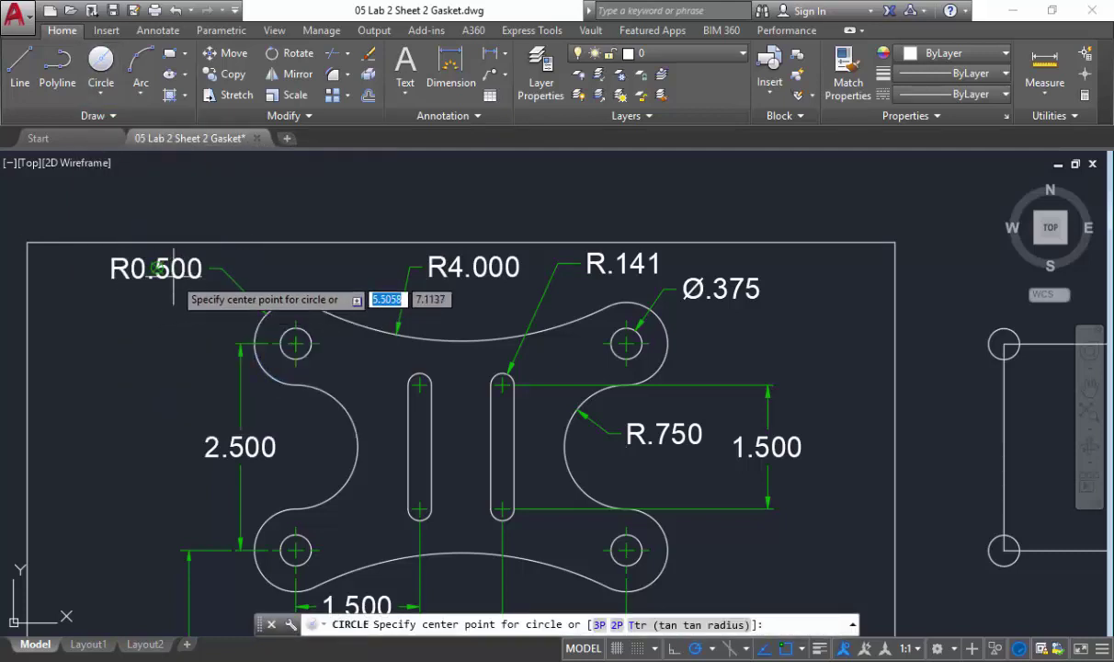
middle_drag(606, 434, 268, 394)
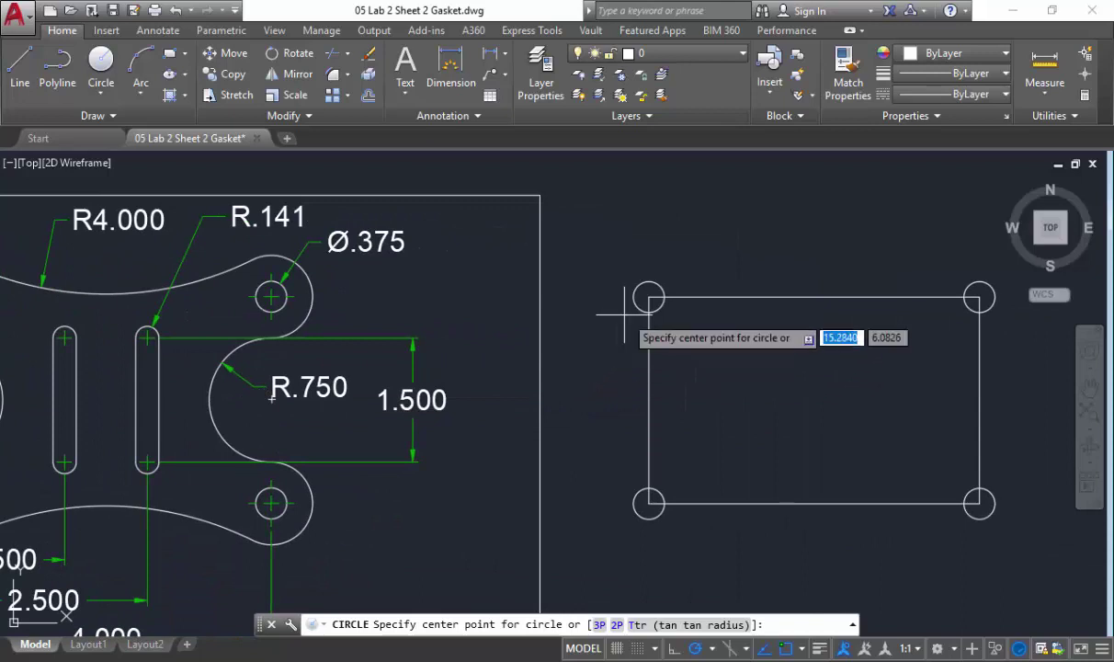
click(649, 297)
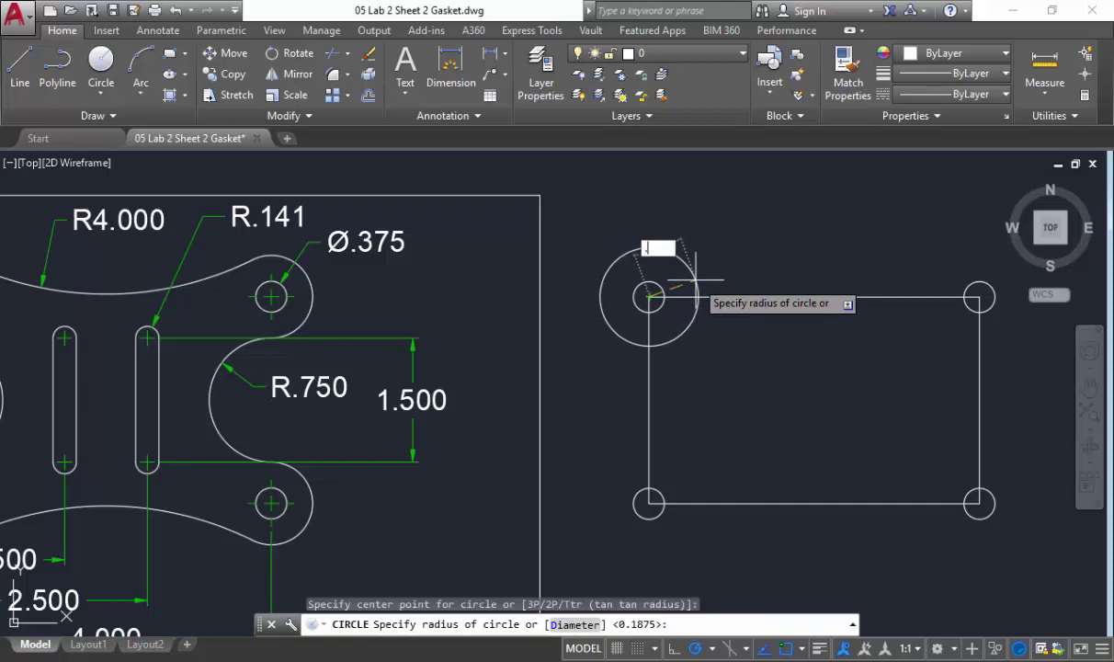
key(Return)
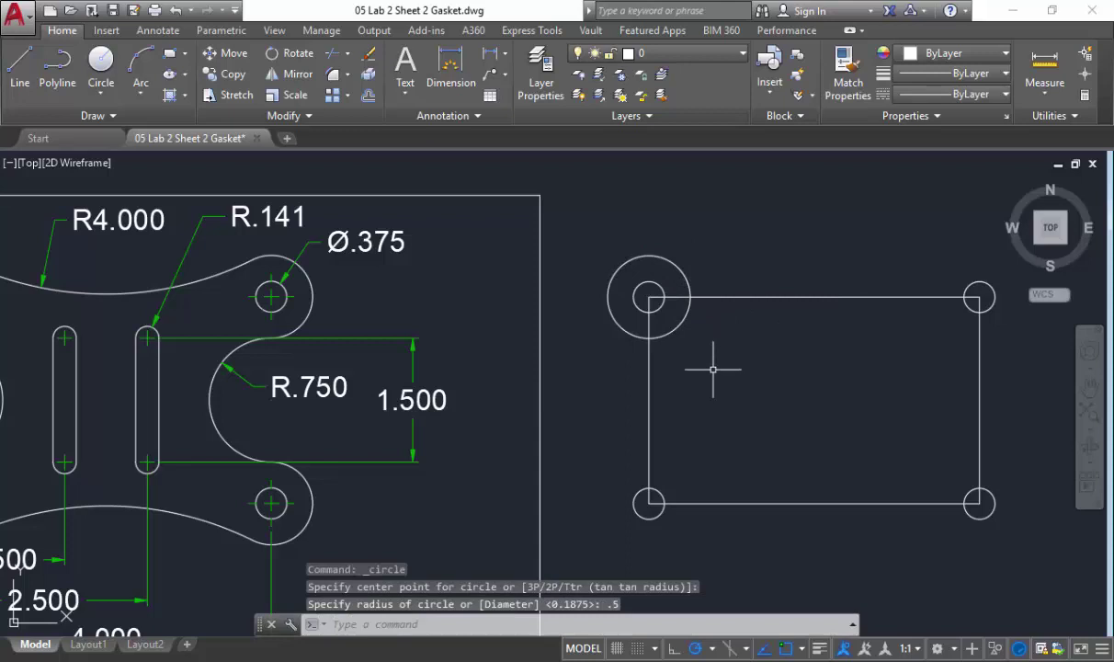
Draw a .5 radius circle concentric with the small circle at the rectangle's upper-right corner.
click(101, 65)
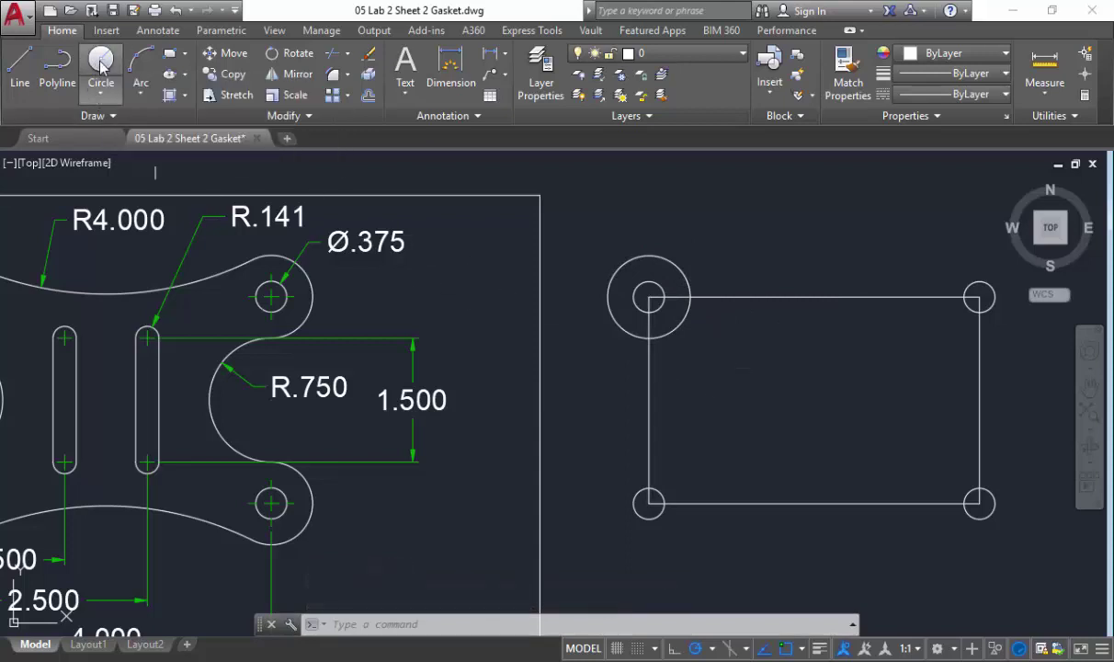
click(979, 297)
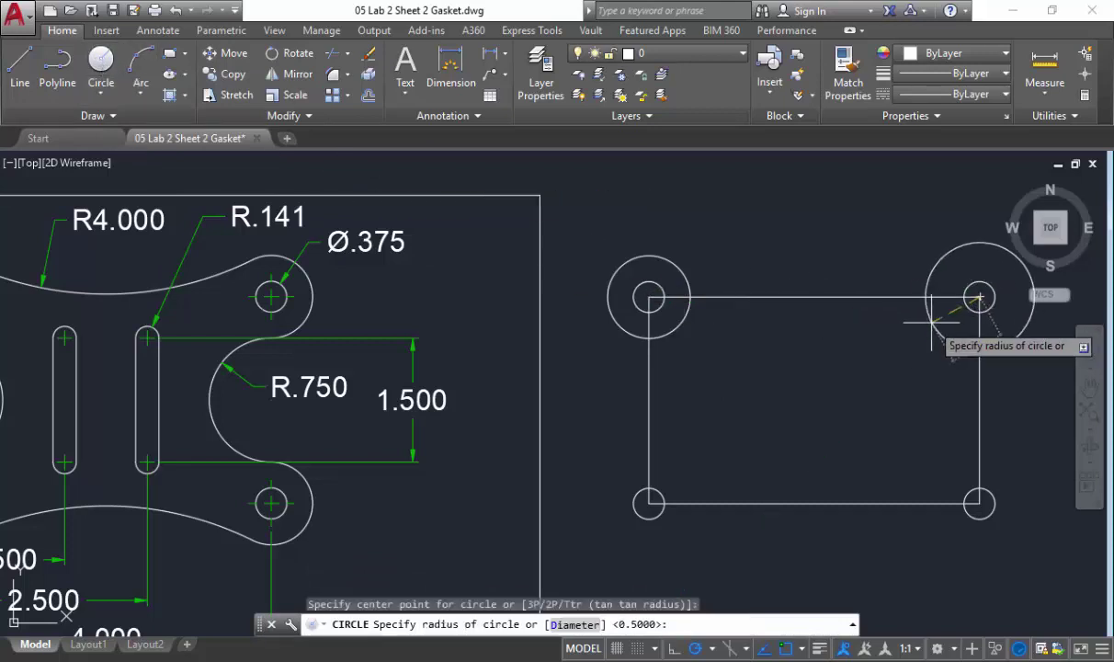
middle_drag(927, 316, 804, 324)
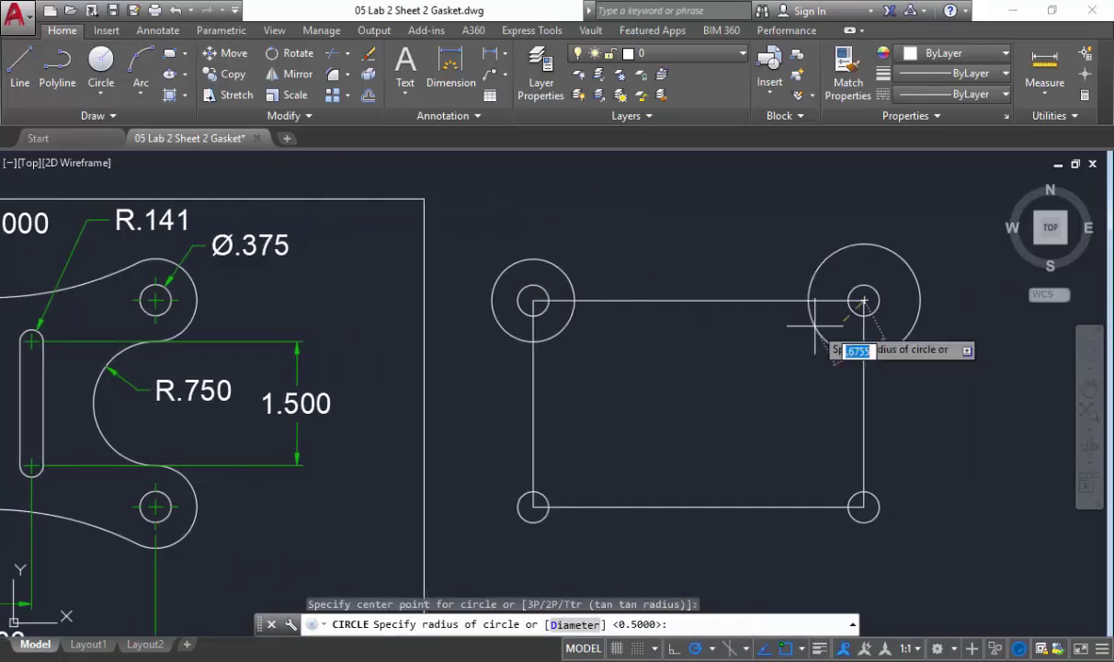
key(Return)
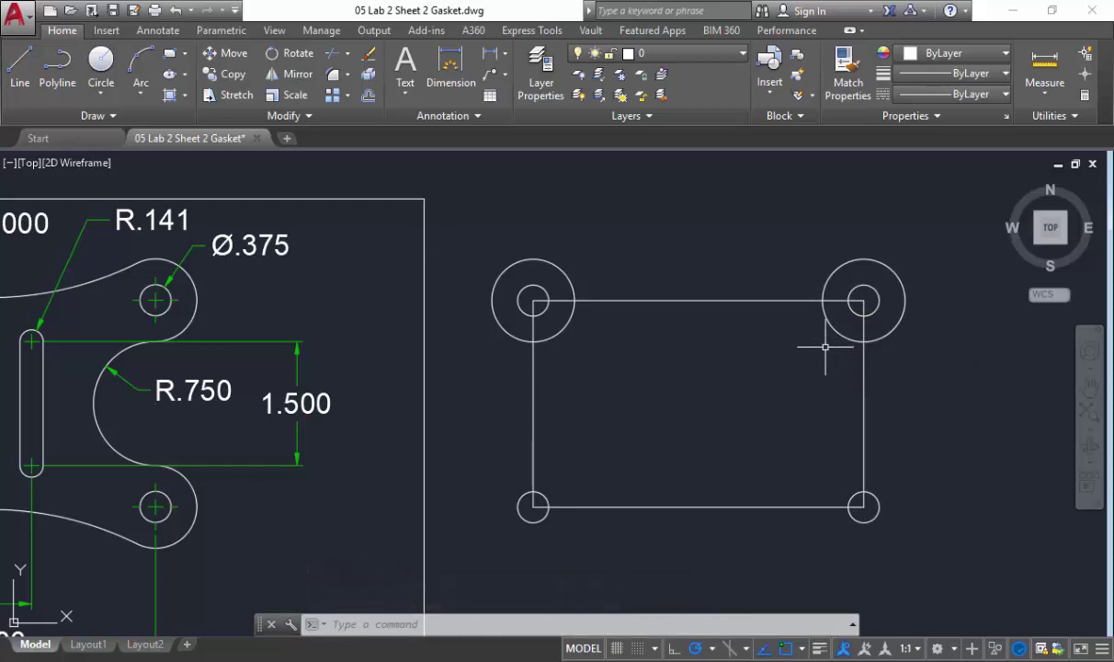
Draw .5 radius circles centered on the rectangle's lower-left and lower-right corners.
click(102, 65)
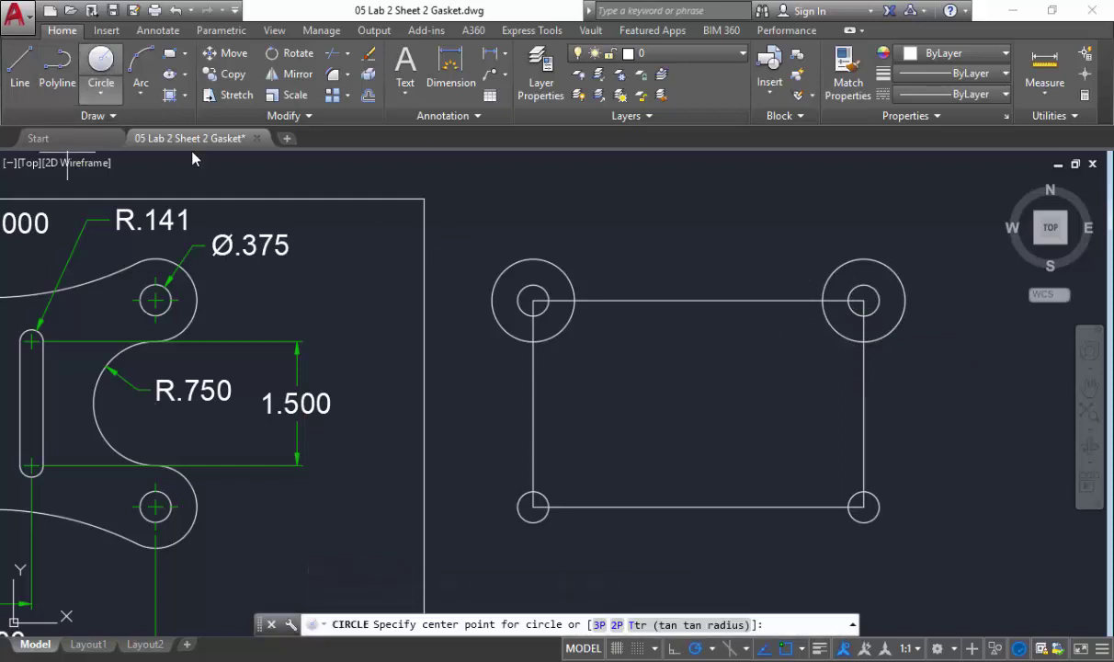
click(533, 505)
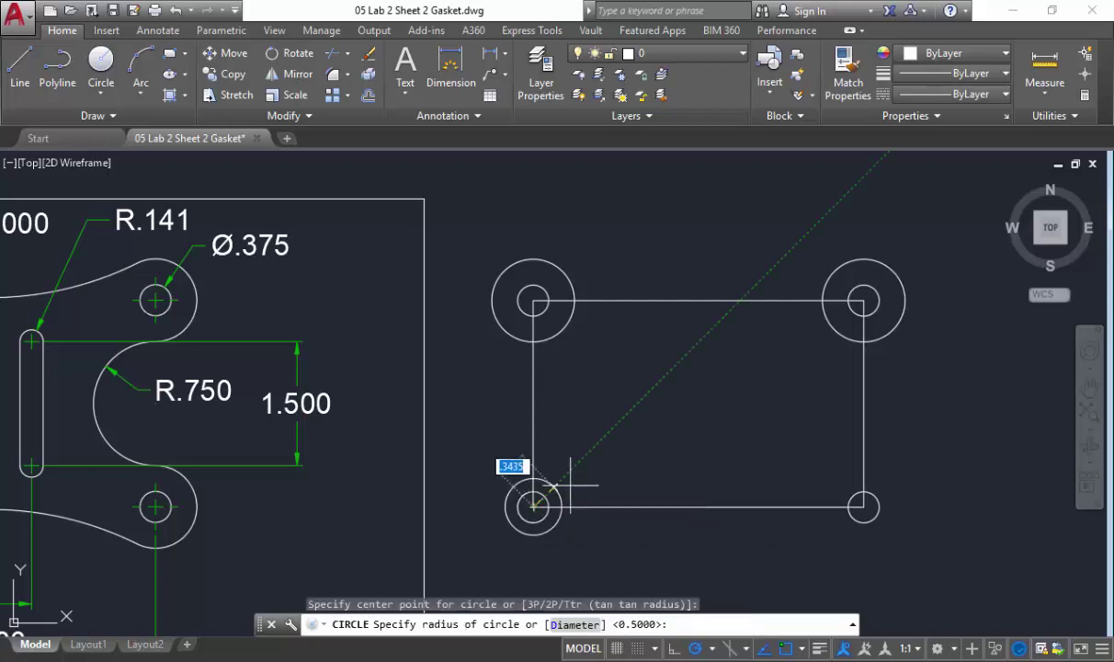
key(Return)
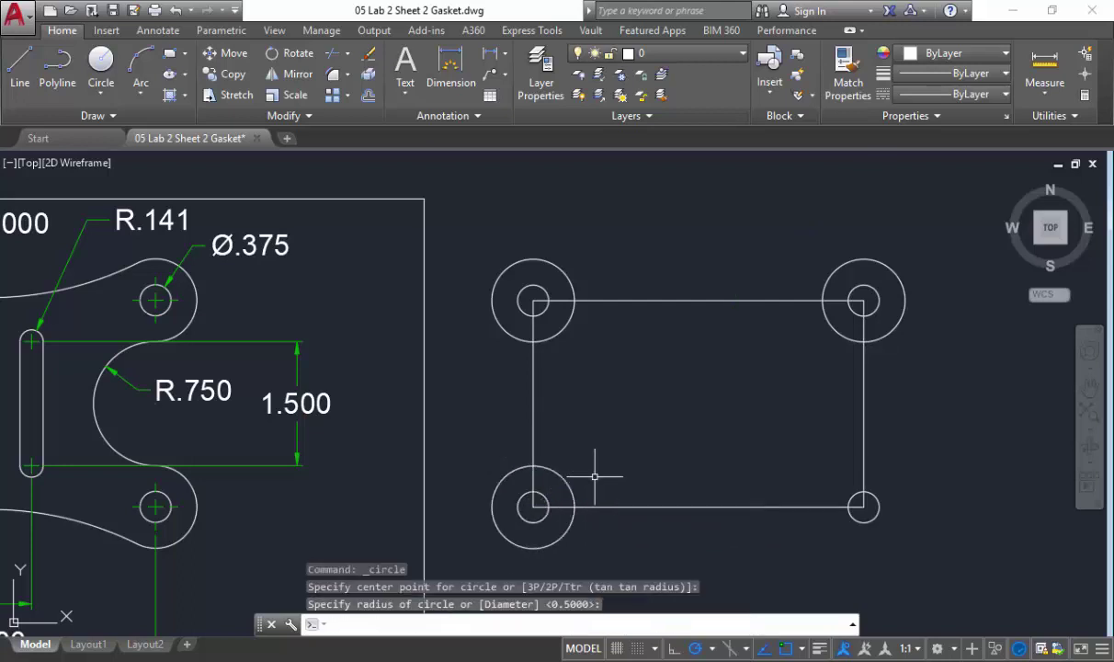
click(101, 64)
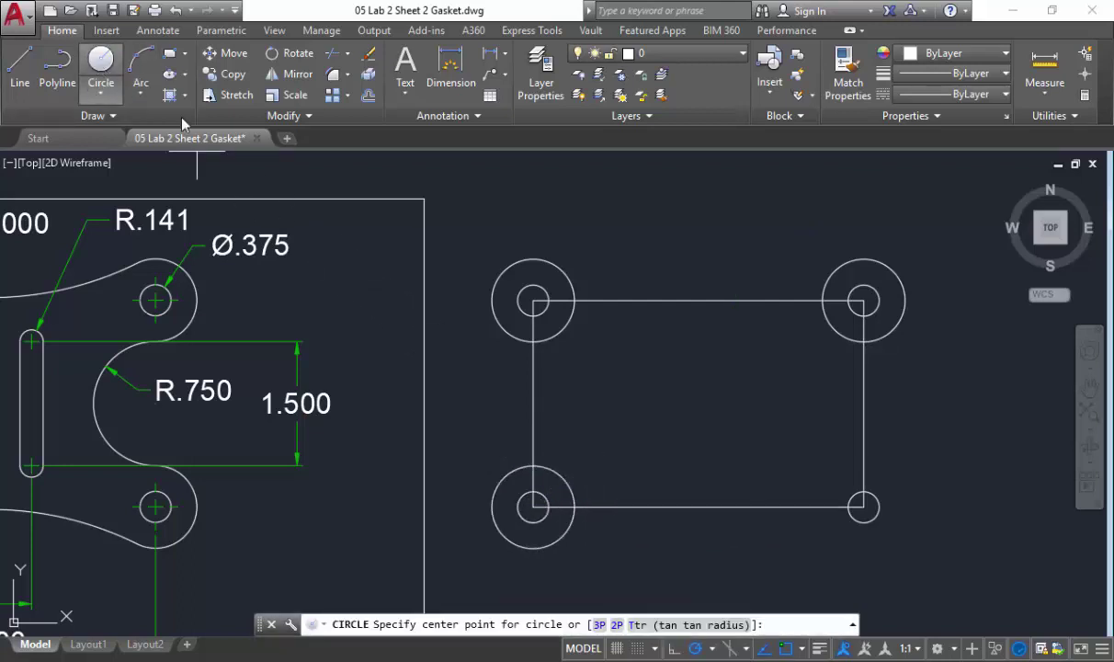
click(863, 505)
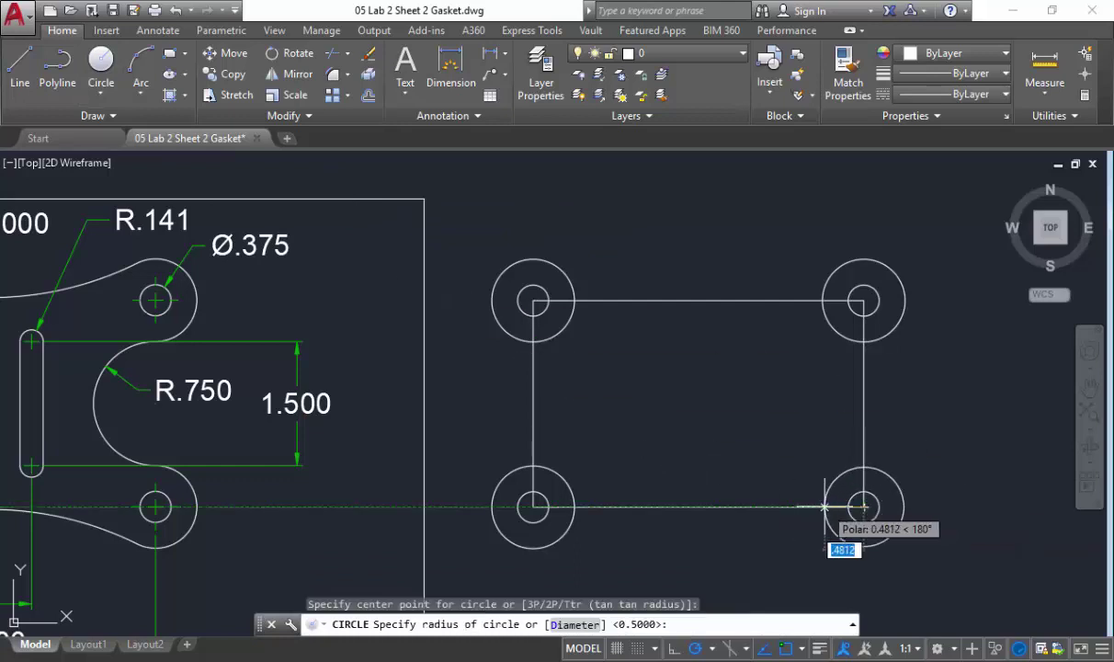
scroll(824, 505, down, 3)
scroll(517, 368, up, 1)
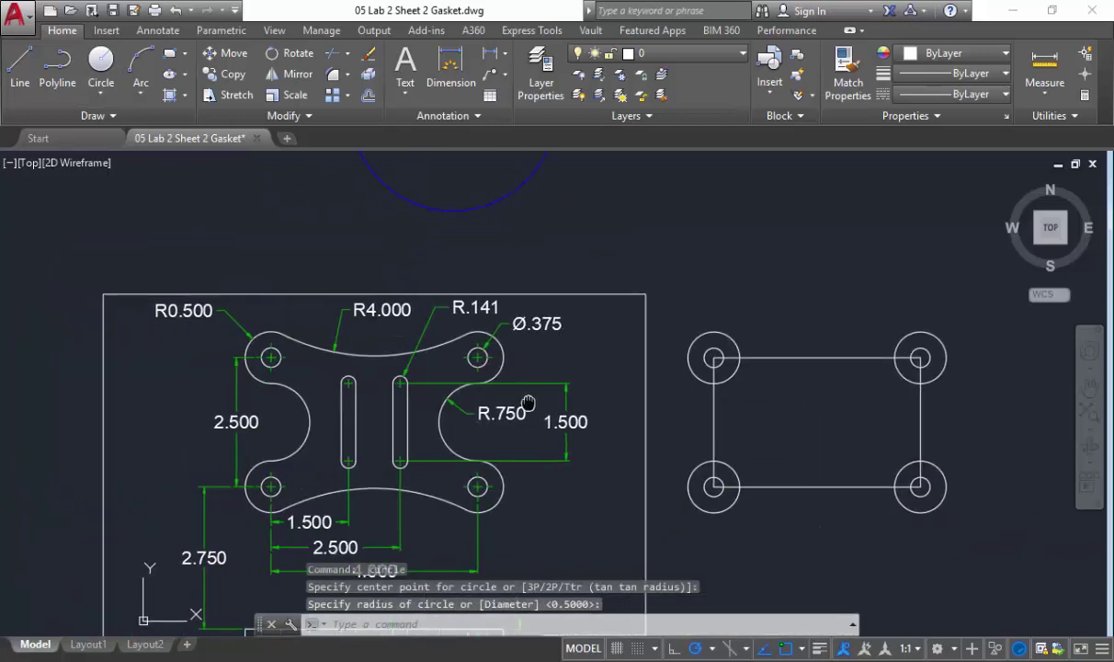
key(Escape)
Examine how the reference gasket's upper R4.000 arc meets the rounded corner arcs at both ends.
click(366, 356)
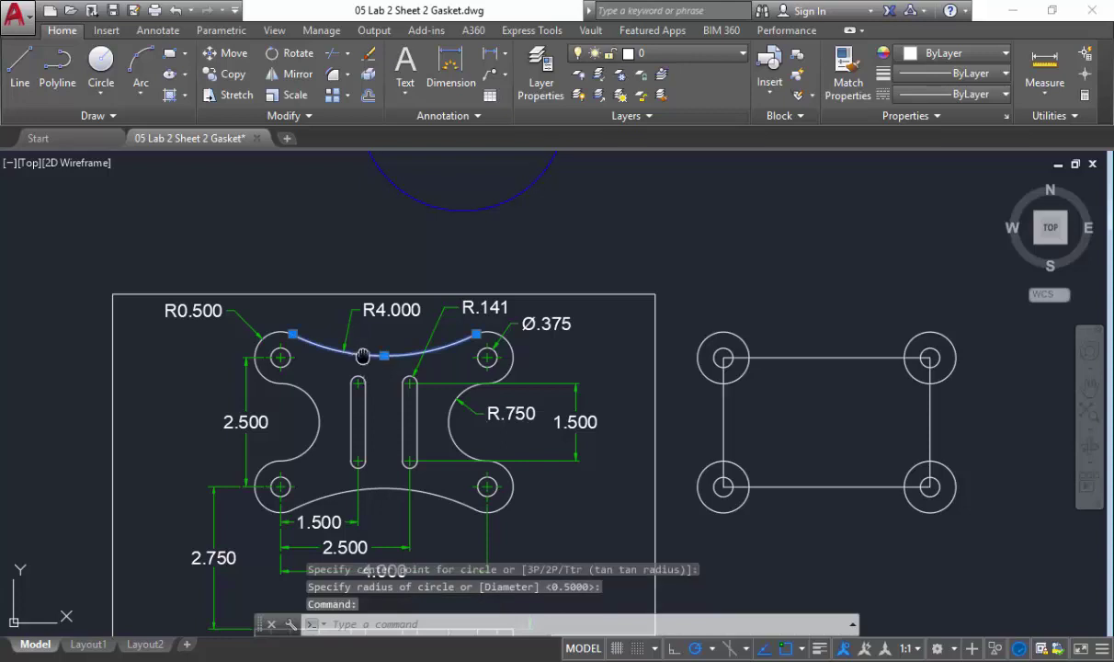
middle_drag(368, 368, 366, 415)
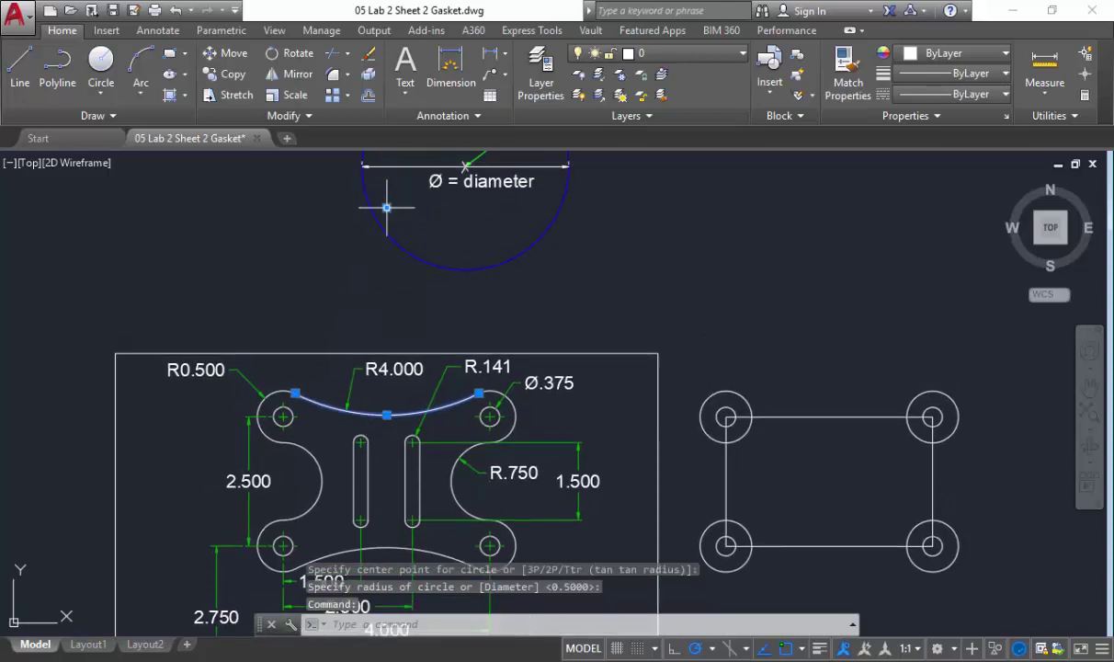
scroll(320, 369, up, 4)
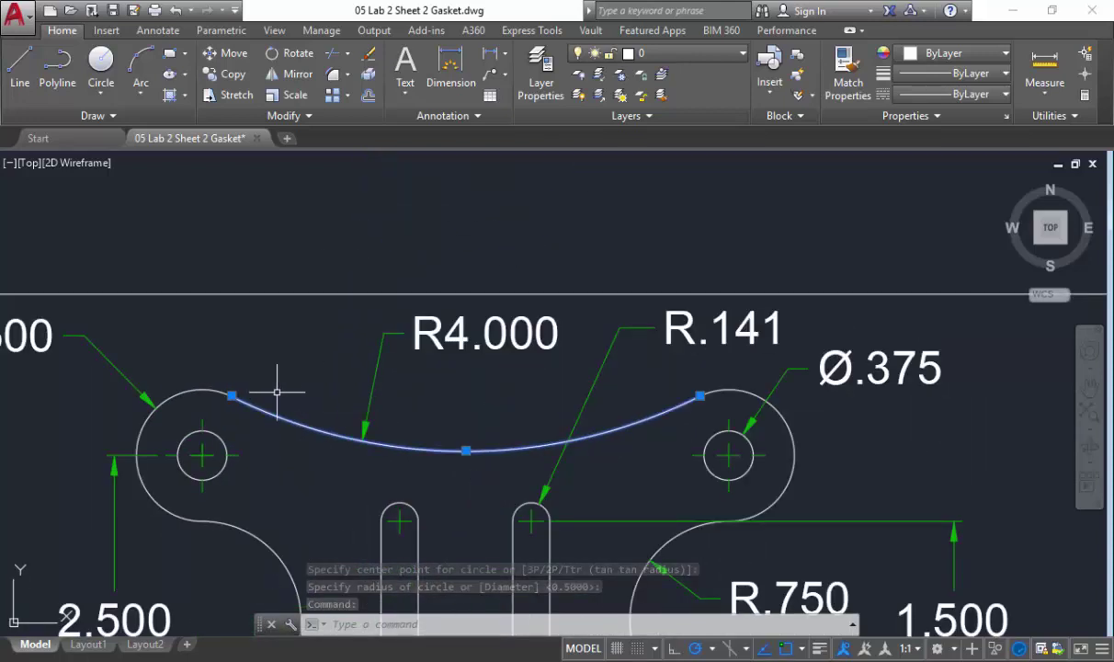
click(222, 389)
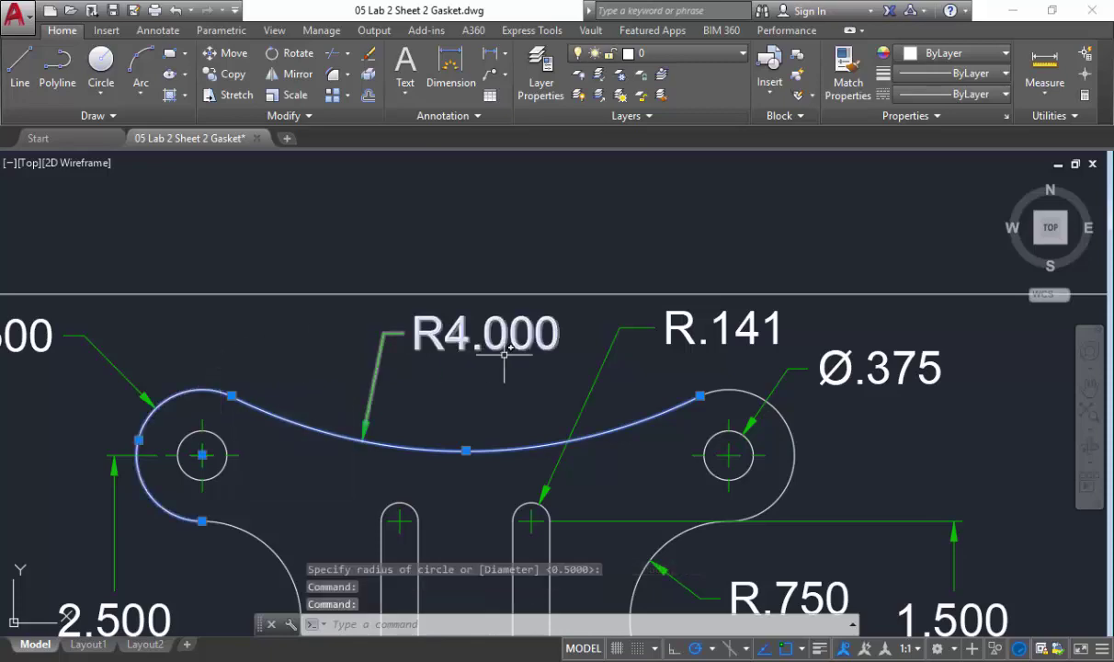
click(734, 392)
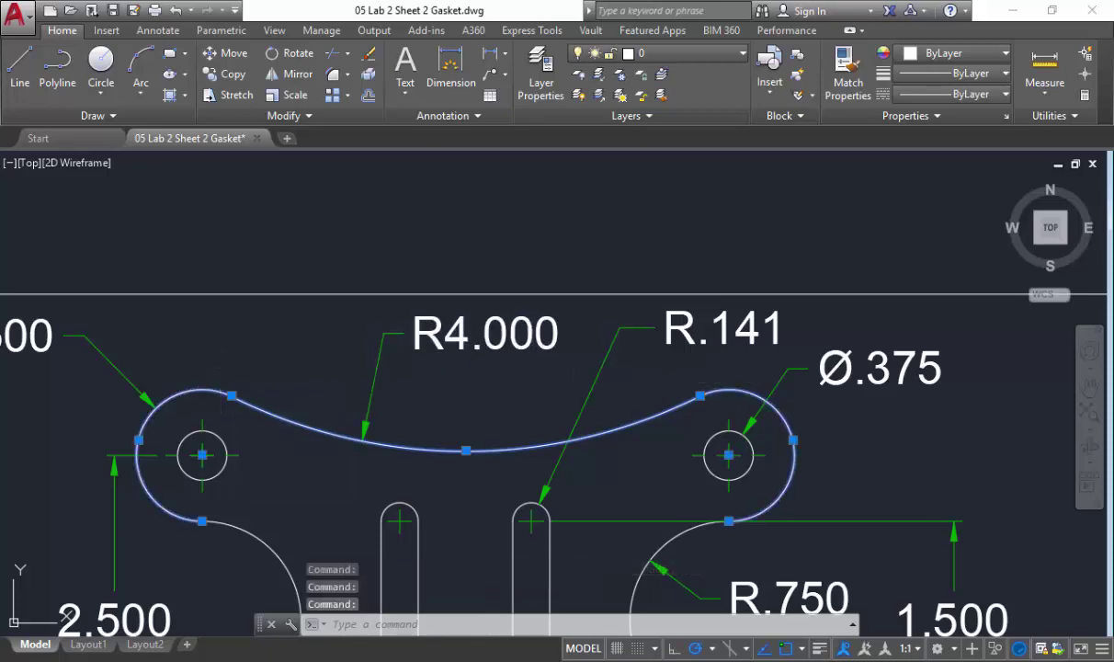
key(Escape)
scroll(734, 395, down, 5)
middle_drag(680, 357, 336, 330)
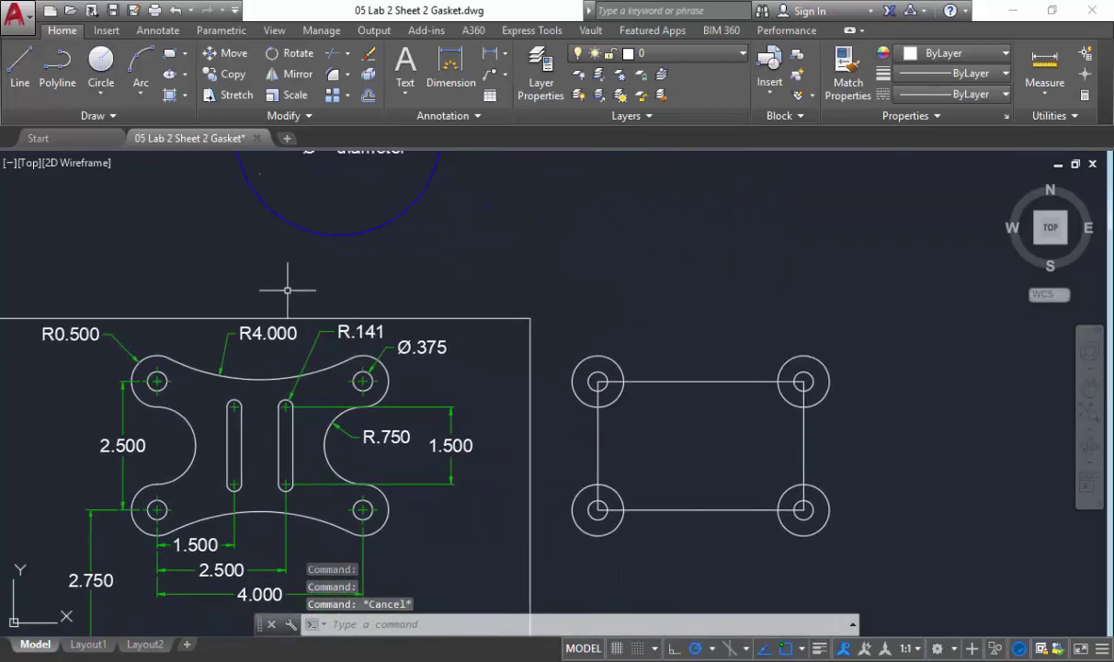
Draw a 4 radius circle tangent to the two upper corner circles with Tan, Tan, Radius, curving down between them.
click(102, 94)
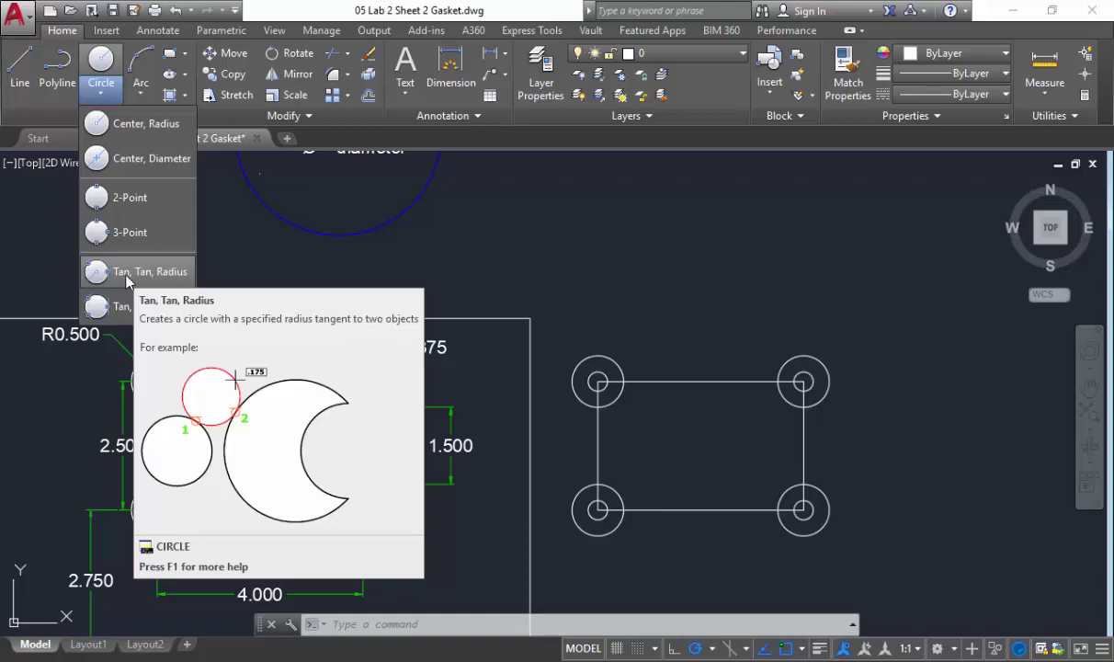
click(130, 273)
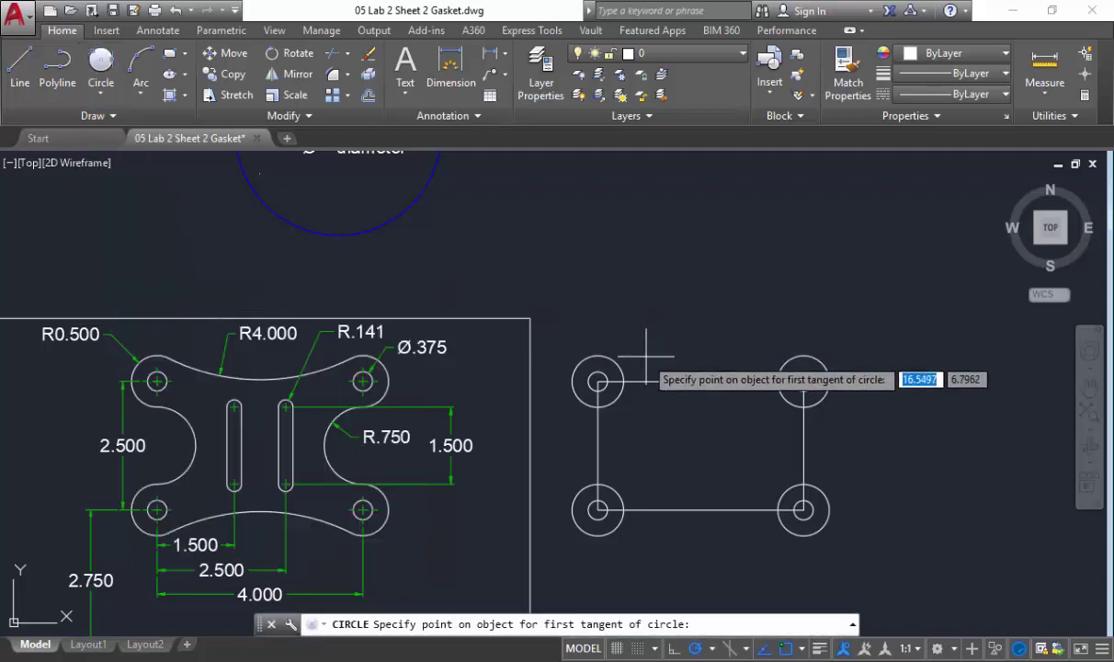
scroll(604, 371, up, 2)
middle_drag(604, 368, 451, 305)
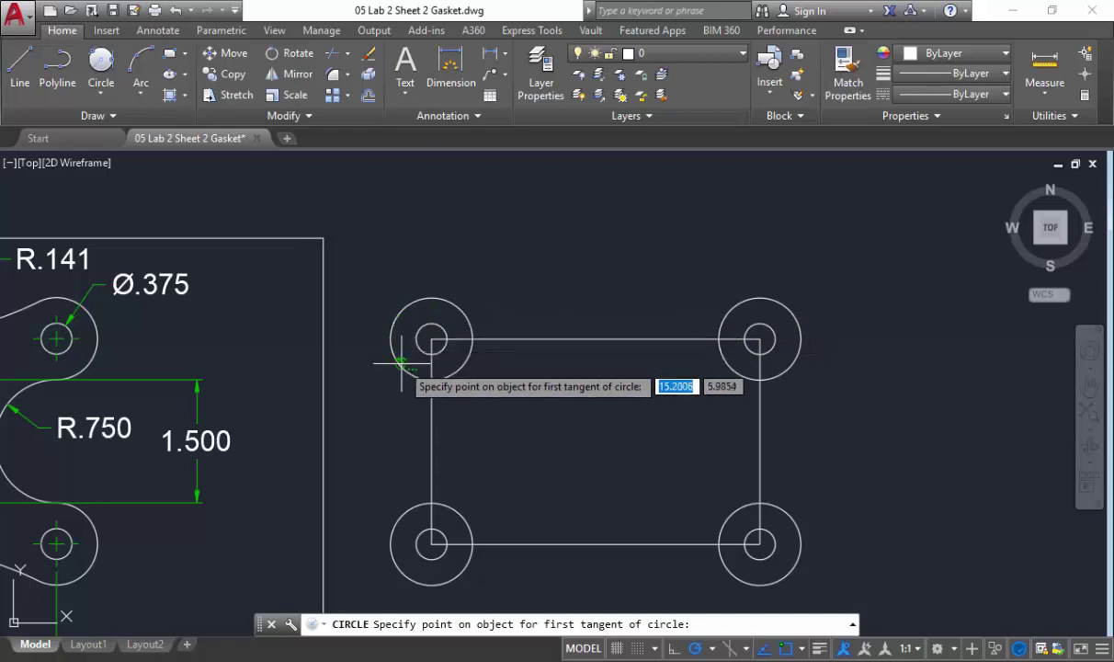
click(462, 309)
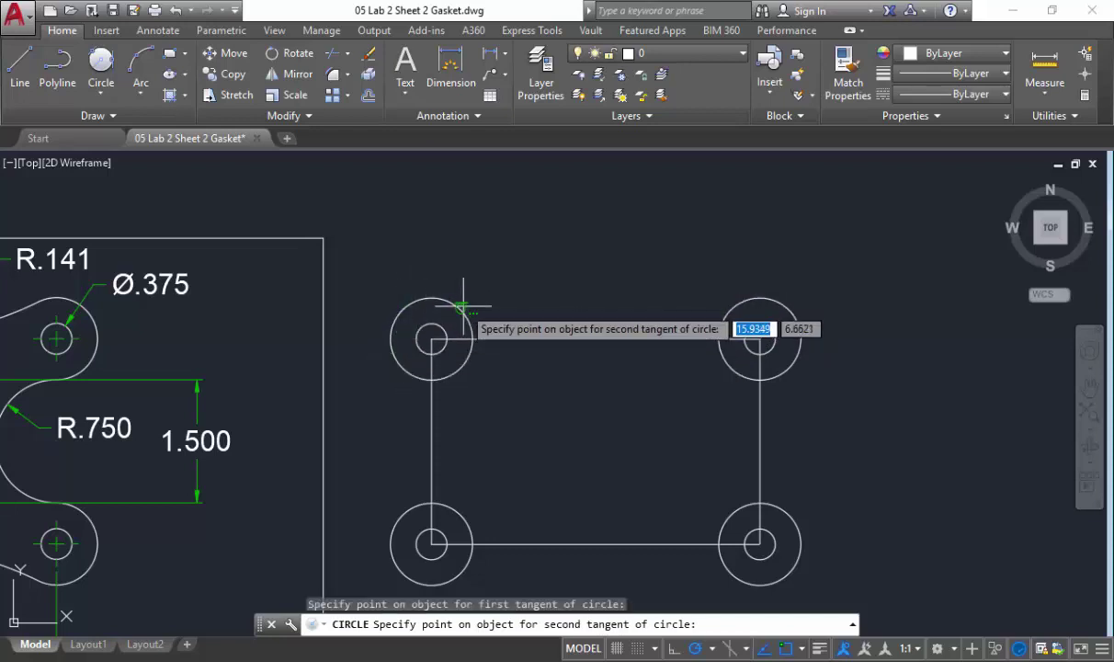
click(728, 309)
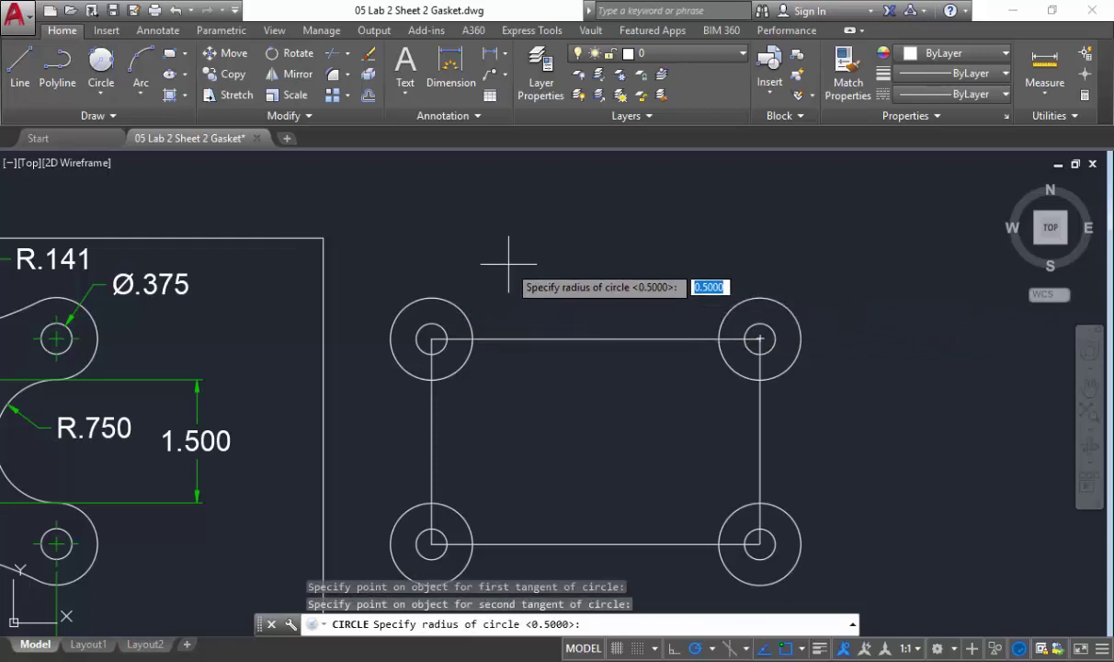
mouse_move(510, 257)
middle_down()
mouse_move(664, 290)
mouse_move(864, 280)
middle_up()
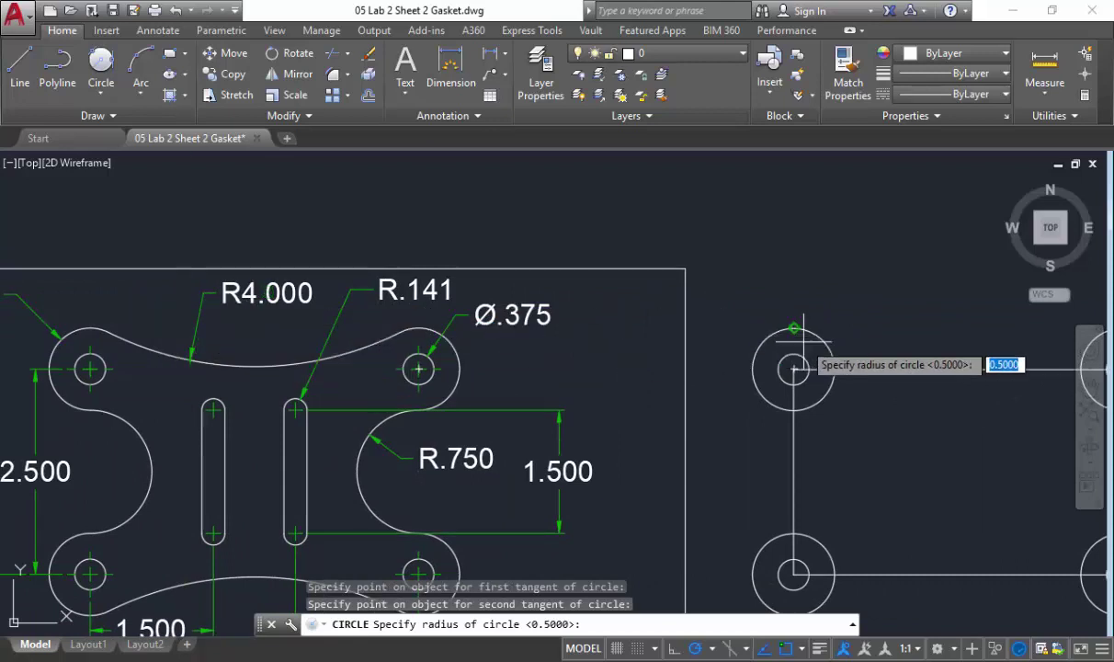
scroll(803, 343, down, 2)
middle_drag(843, 272, 577, 257)
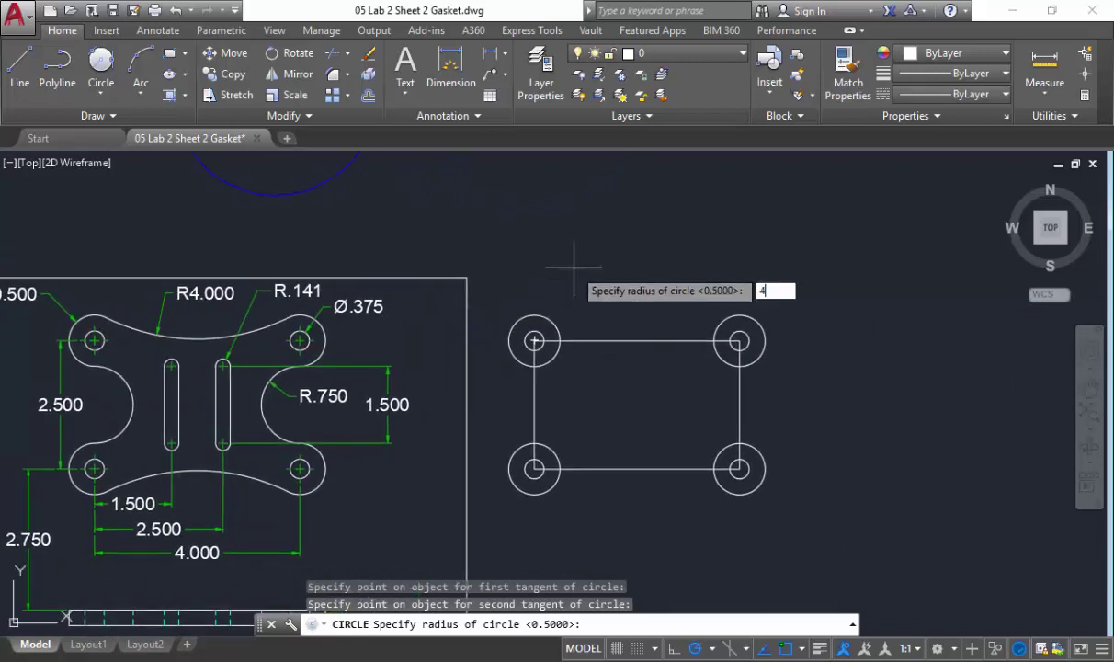
key(Return)
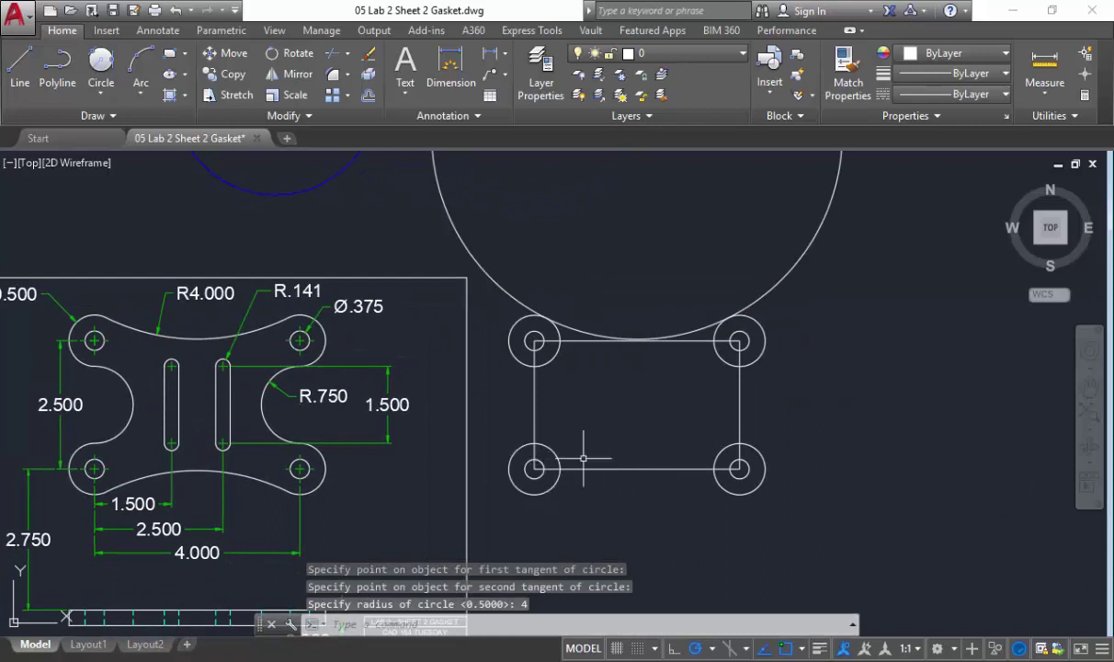
Draw a 4 radius circle tangent to the two lower corner circles, curving up between them.
click(102, 96)
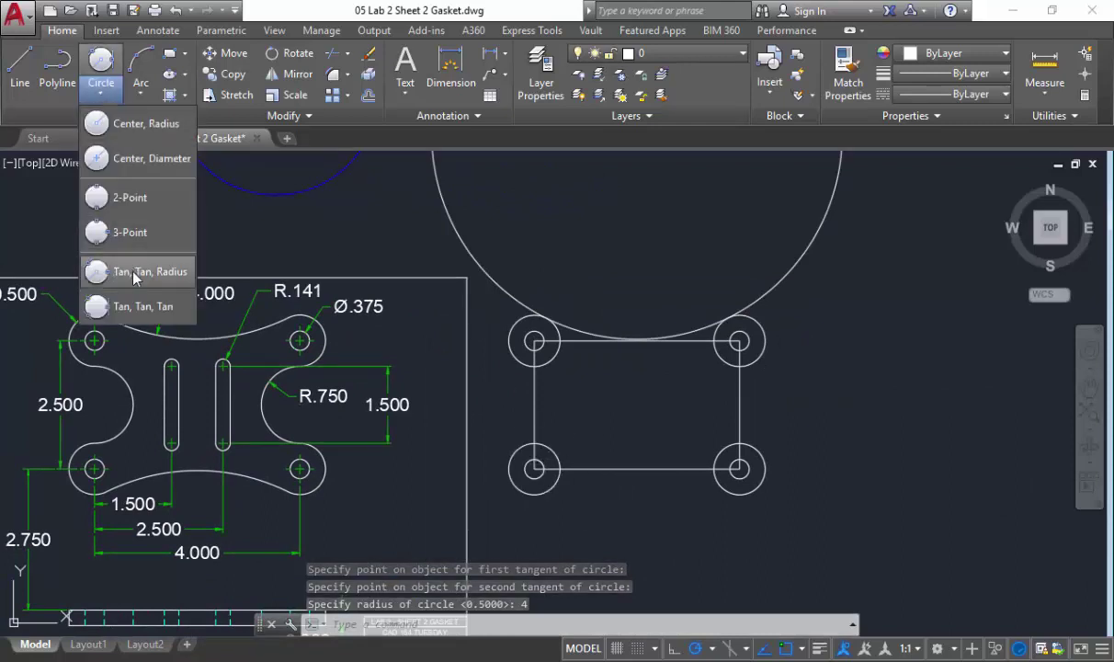
click(108, 264)
click(520, 483)
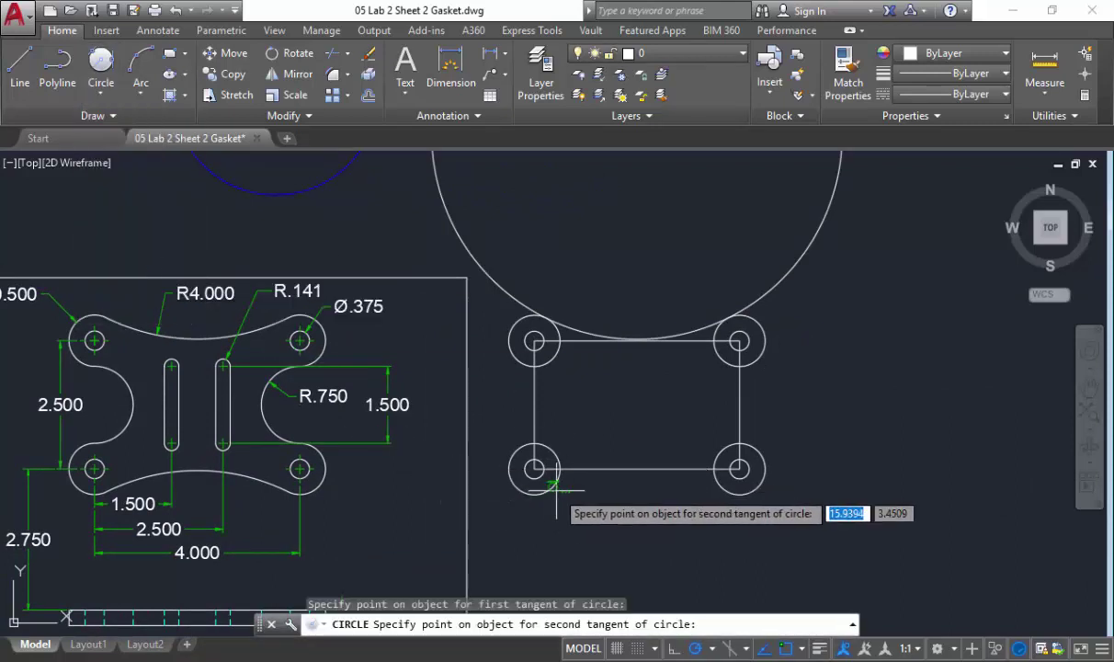
click(722, 485)
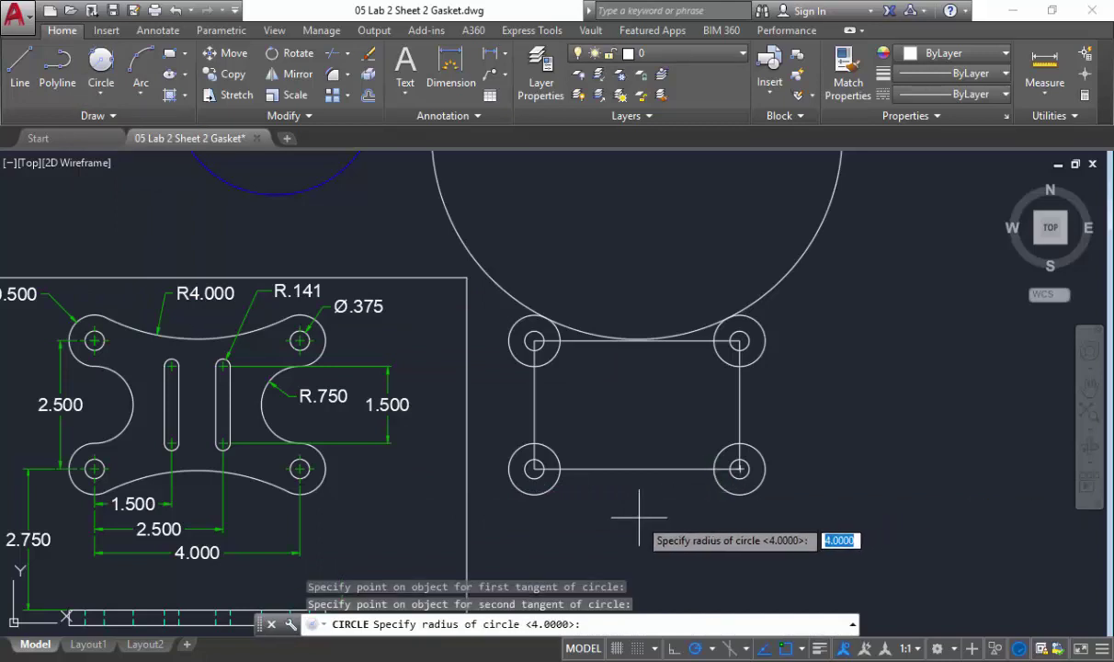
key(Return)
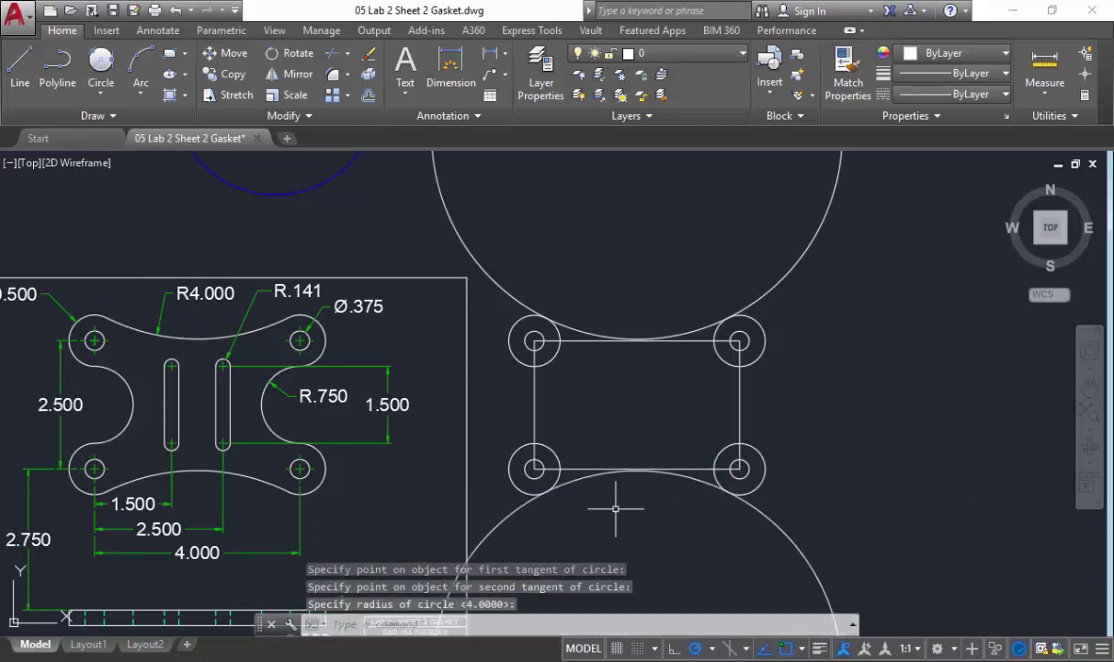
Check the reference gasket's R.750 side arc and draw a .75 radius circle tangent to the two left corner circles.
scroll(295, 447, up, 2)
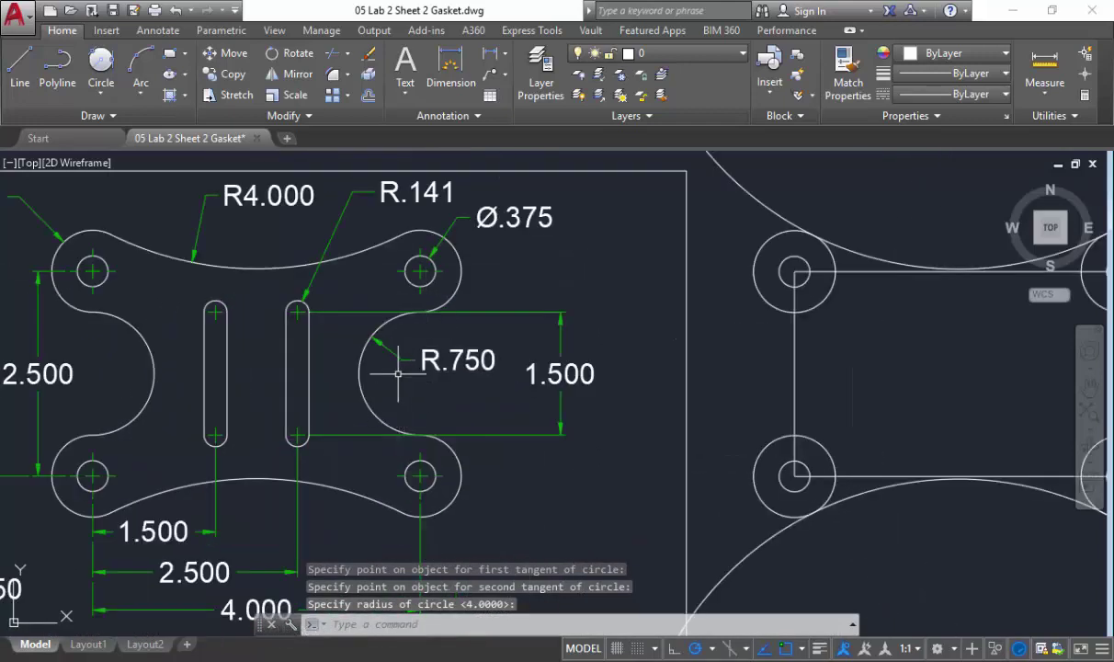
click(101, 66)
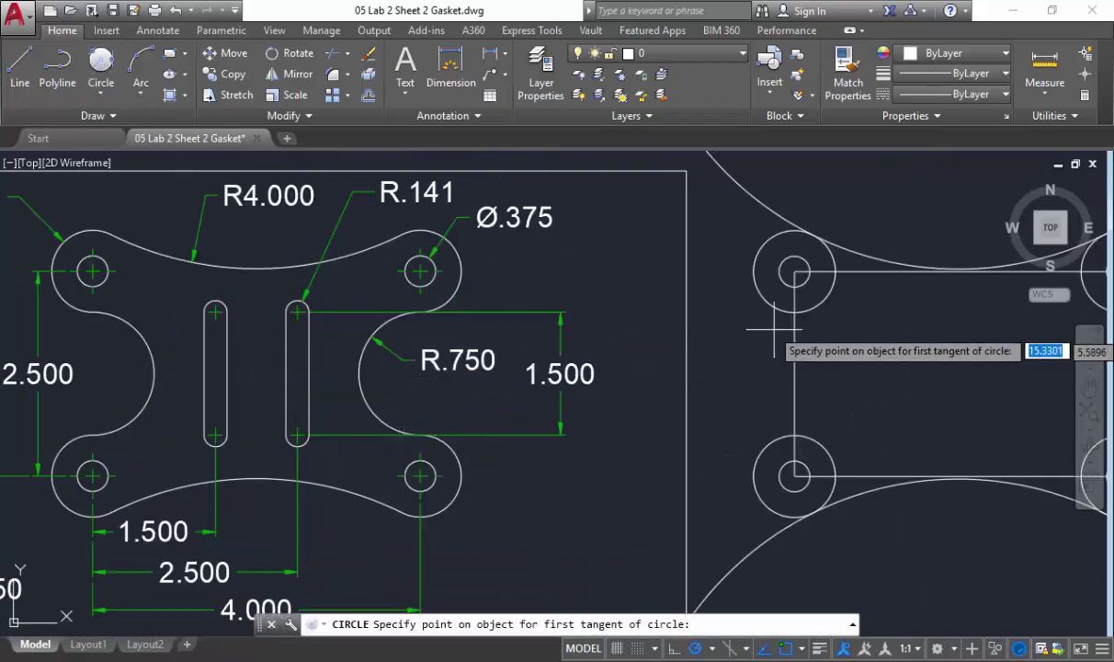
click(765, 302)
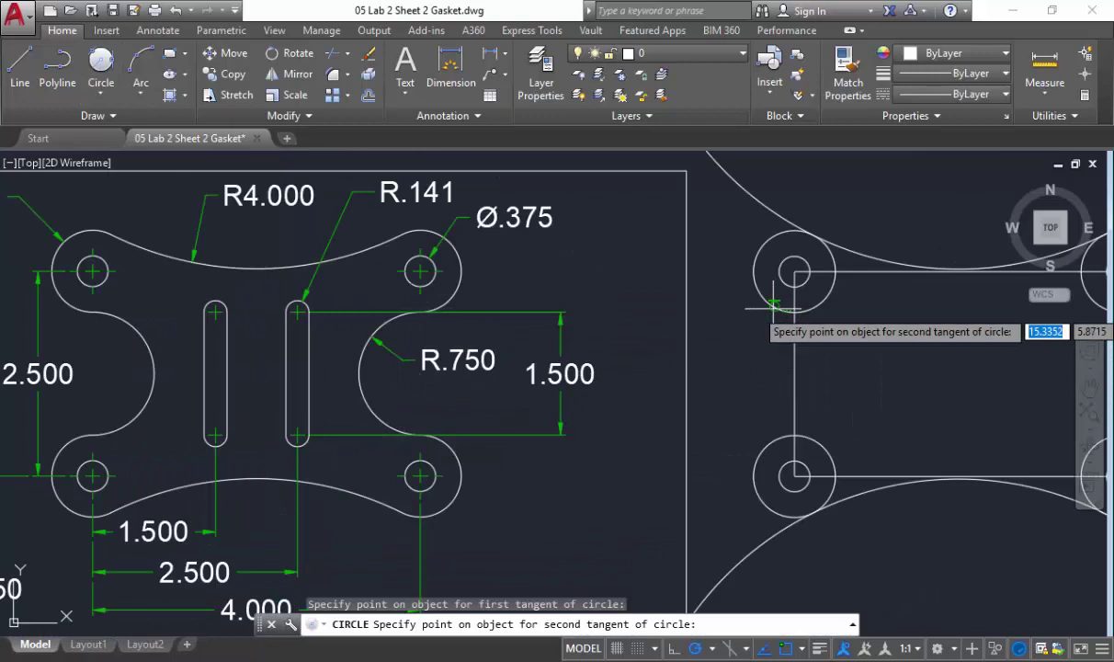
click(770, 427)
text(.7)
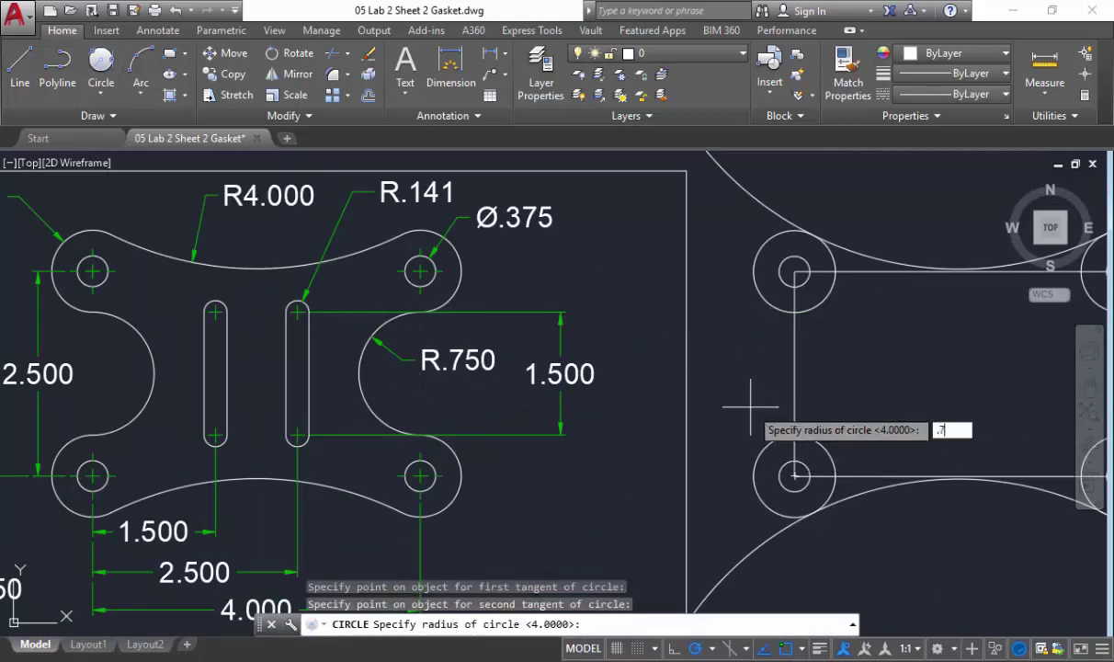
text(5)
key(Return)
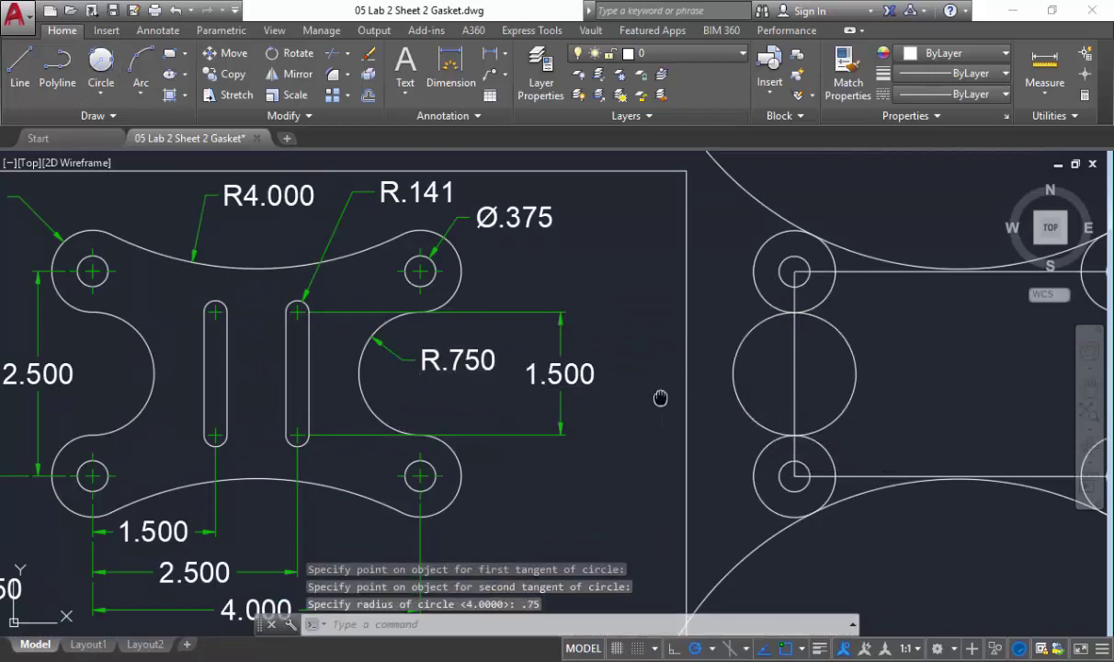
Draw a .75 radius circle tangent to the two right corner circles, and undo it.
middle_drag(659, 393, 251, 405)
click(103, 96)
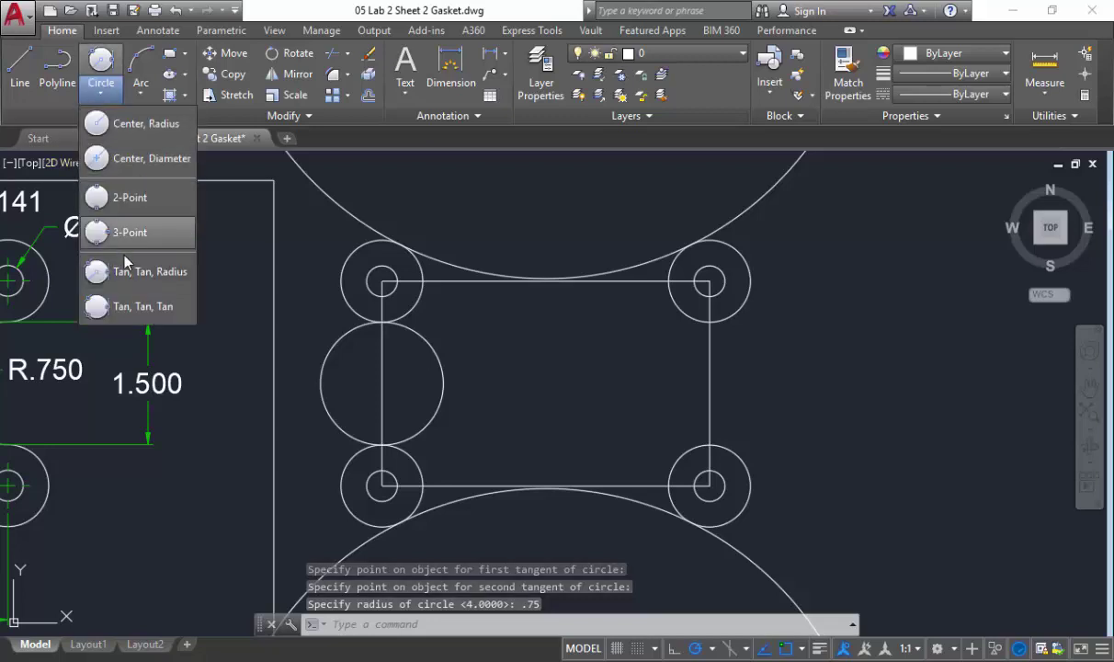
click(118, 261)
click(737, 310)
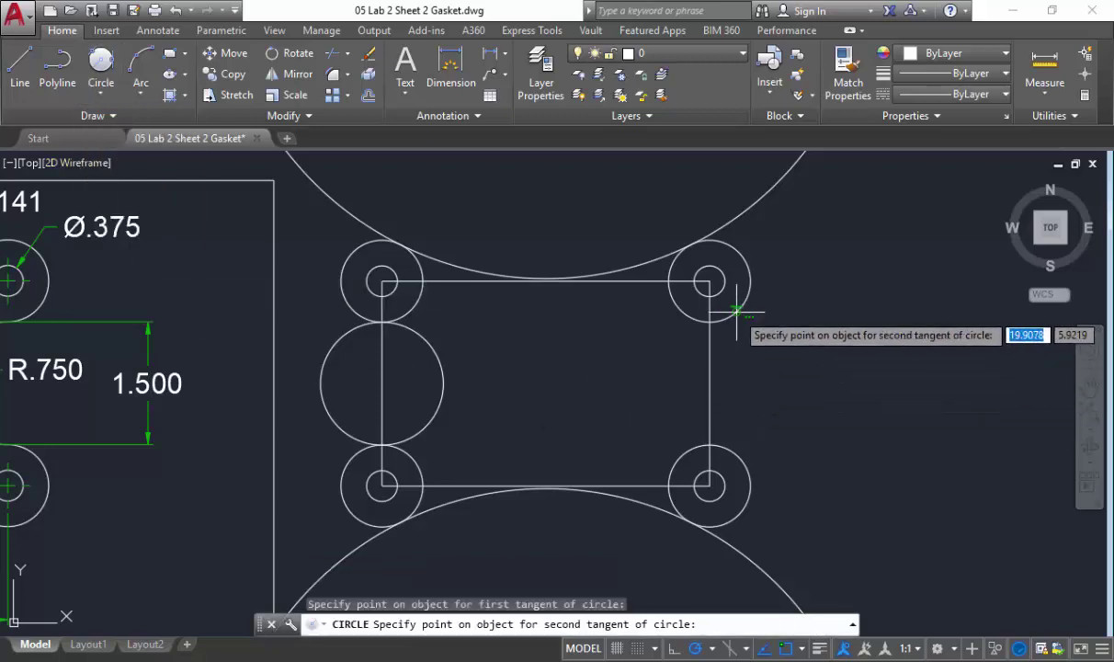
click(741, 448)
key(Return)
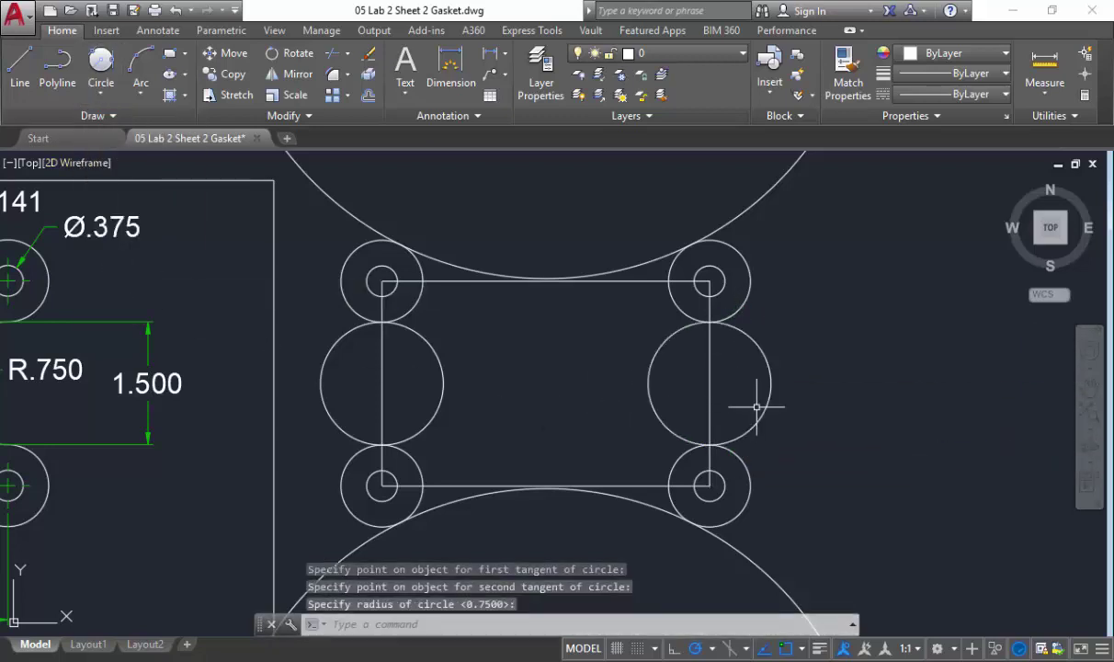
key(ctrl+z)
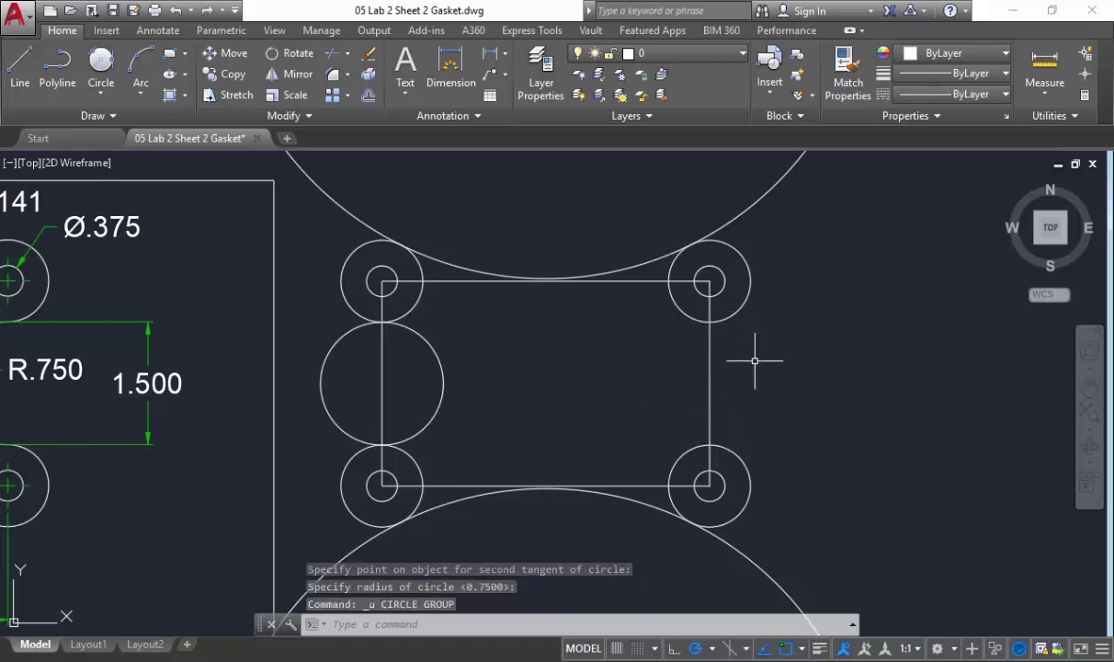
Draw a .75 radius circle by Center, Radius, centered on the midpoint of the rectangle's right edge.
click(99, 96)
click(141, 129)
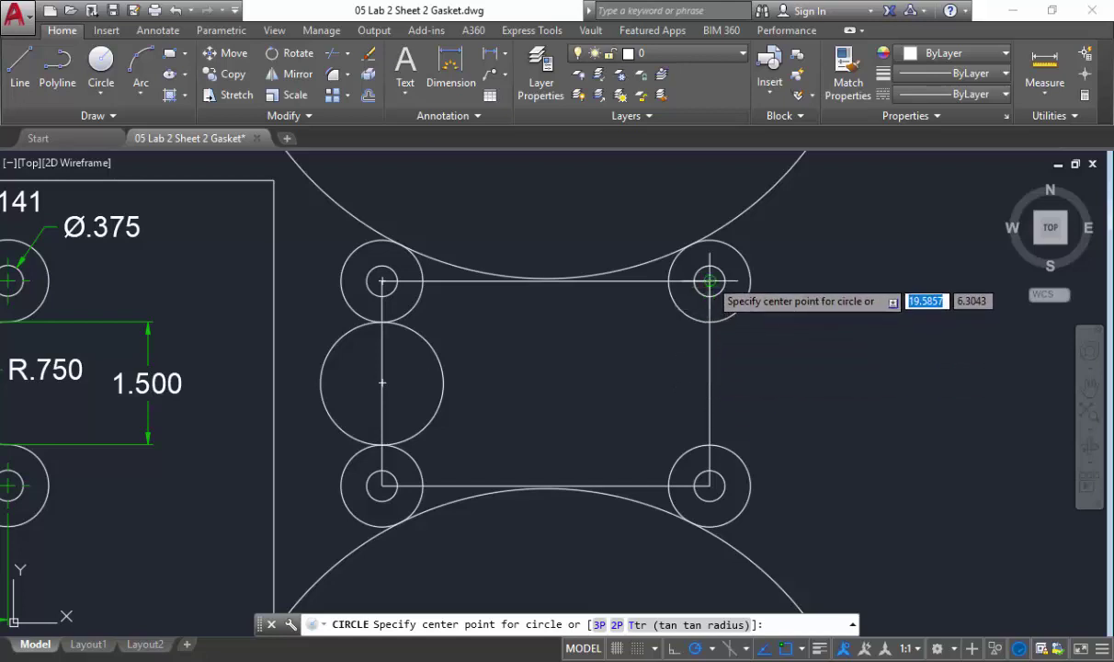
click(710, 383)
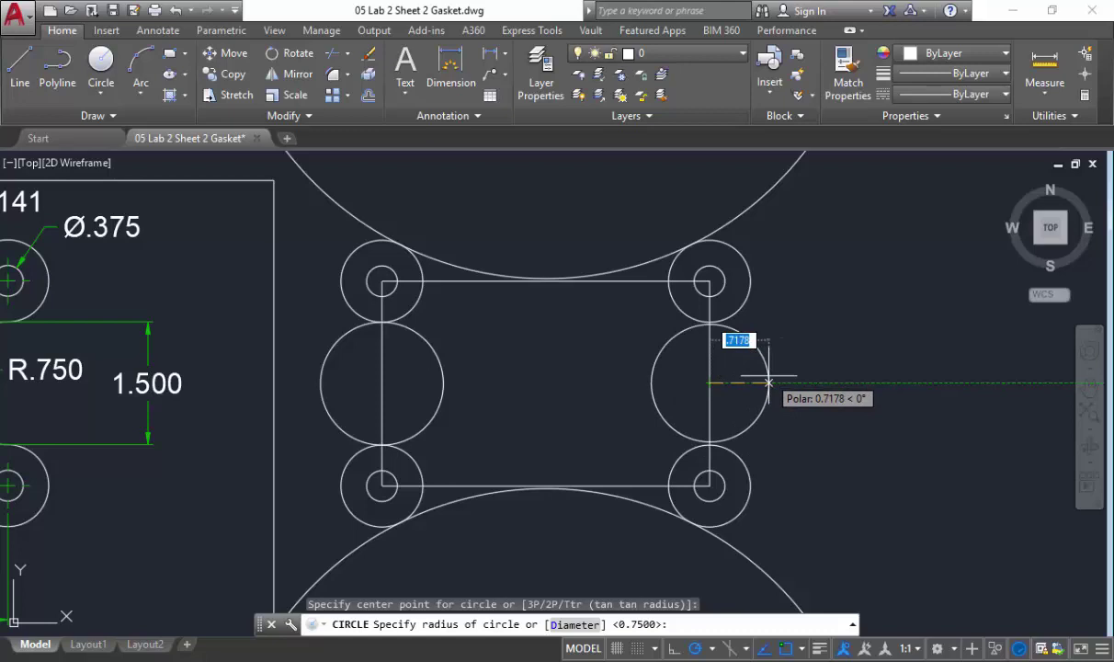
text(.75)
key(Return)
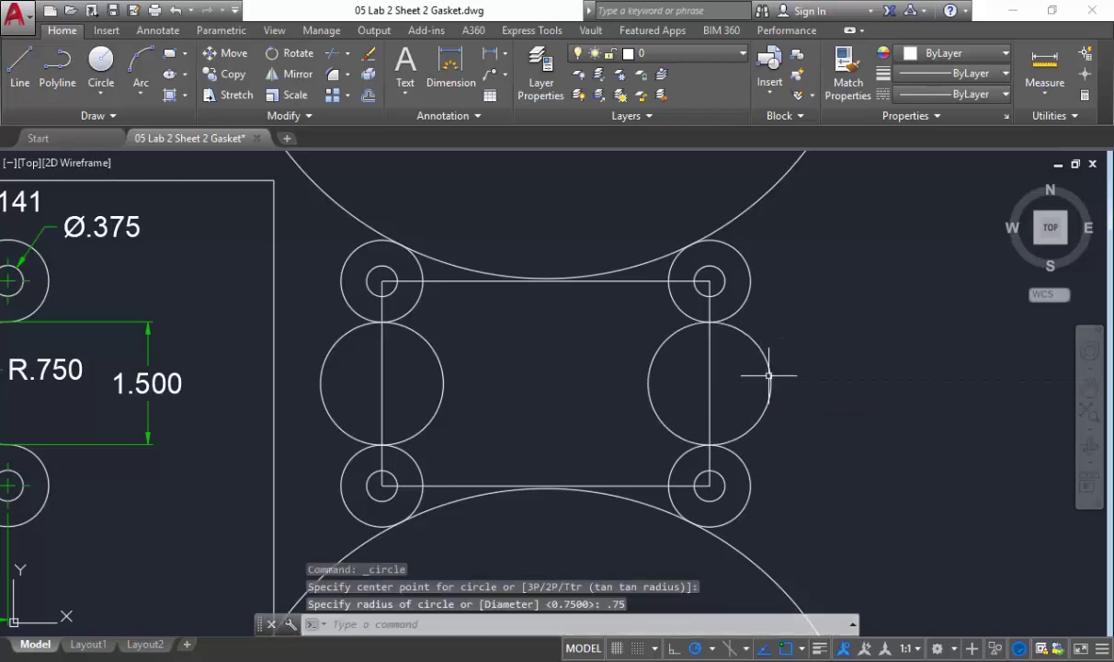
Trim away the outer portions of both 4 radius and both .75 radius circles, and delete the leftover arc crossing the title block.
scroll(759, 373, down, 2)
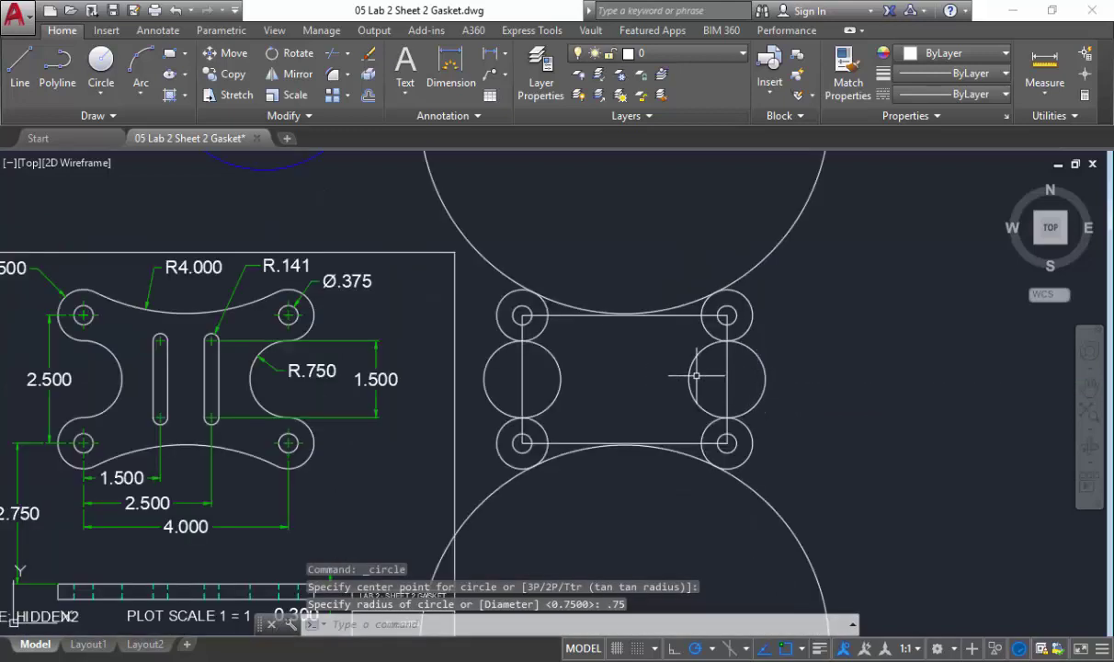
click(336, 57)
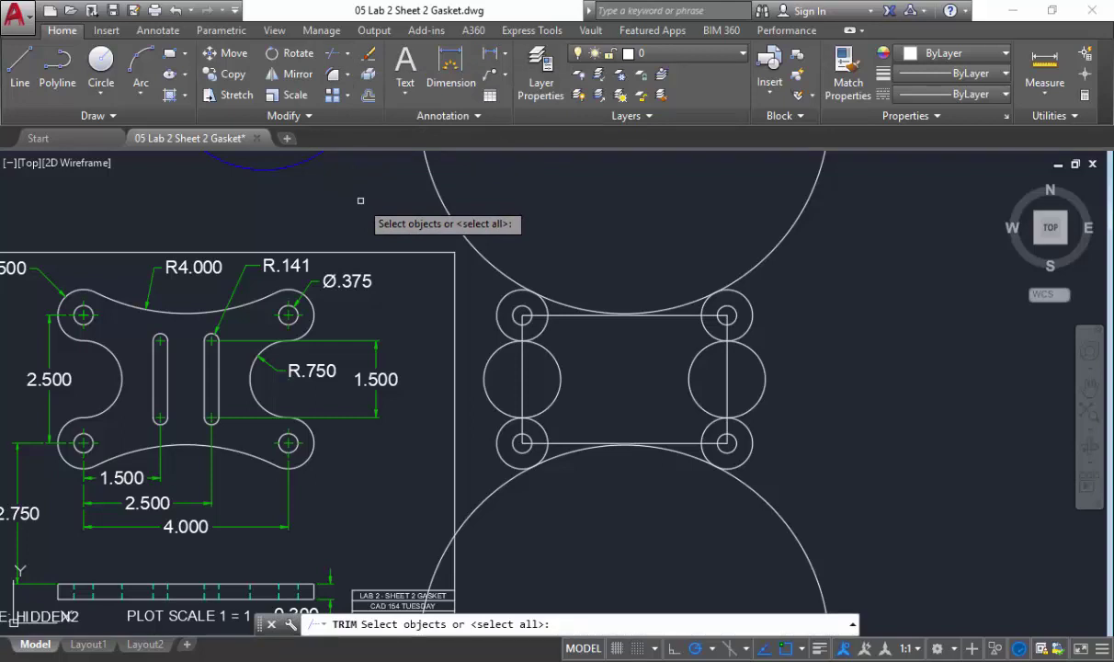
key(Return)
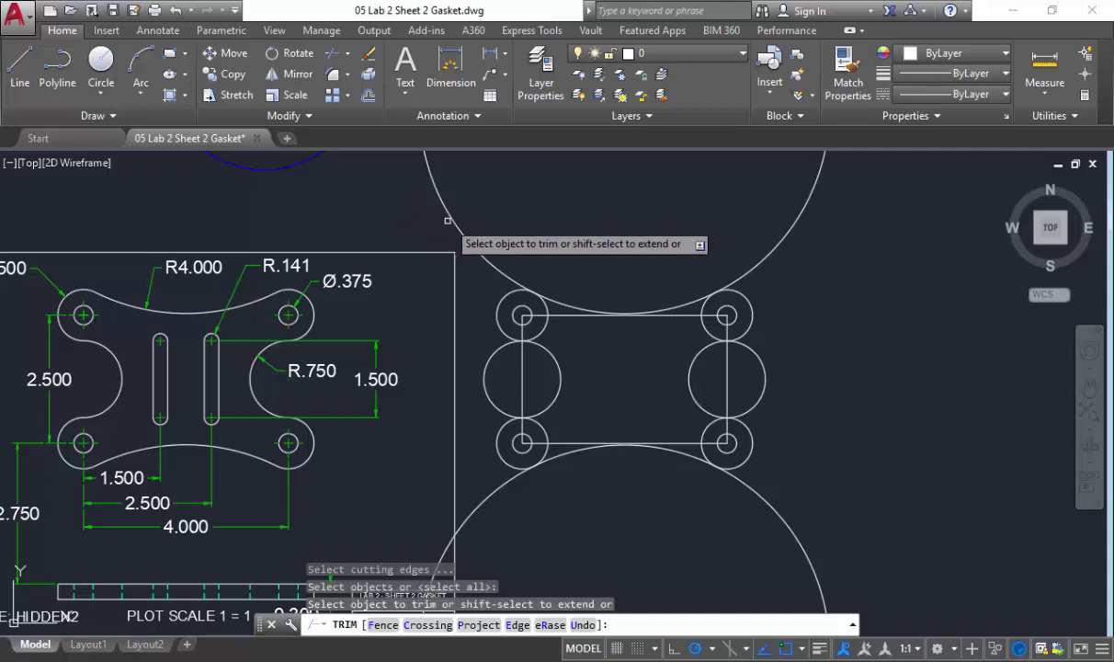
click(453, 220)
click(474, 492)
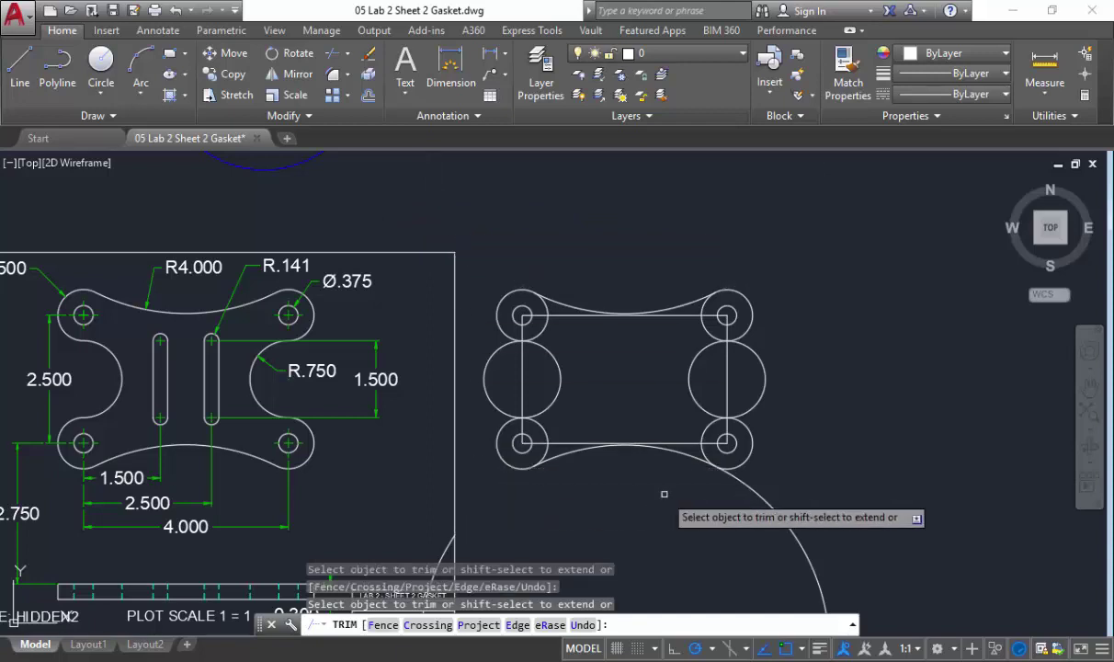
click(754, 494)
click(764, 370)
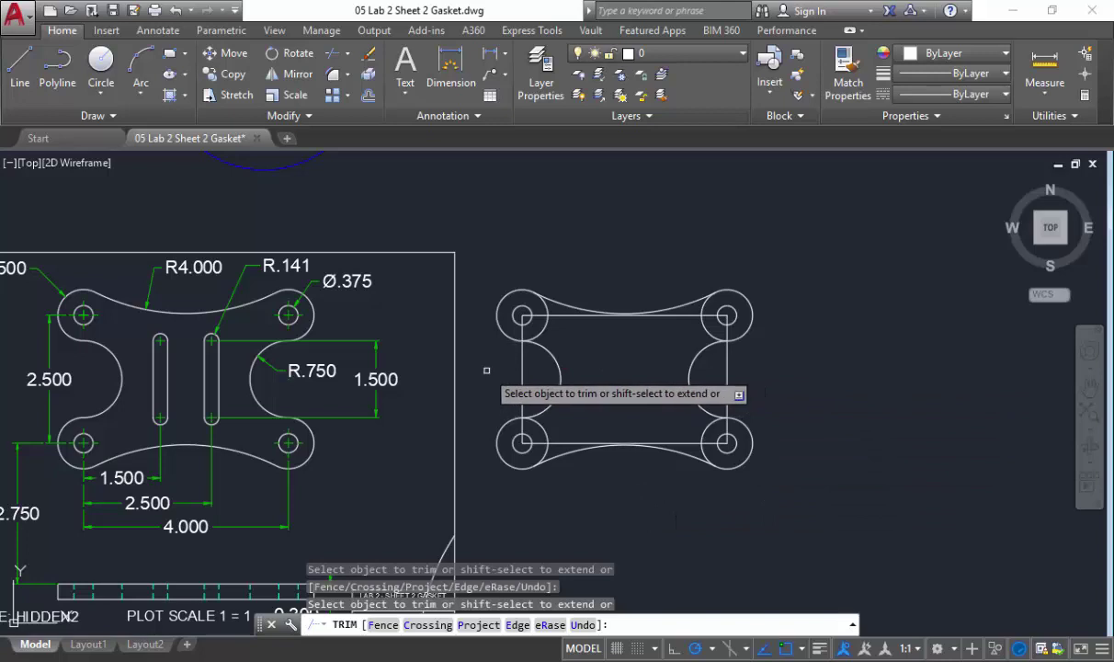
middle_drag(704, 510, 697, 444)
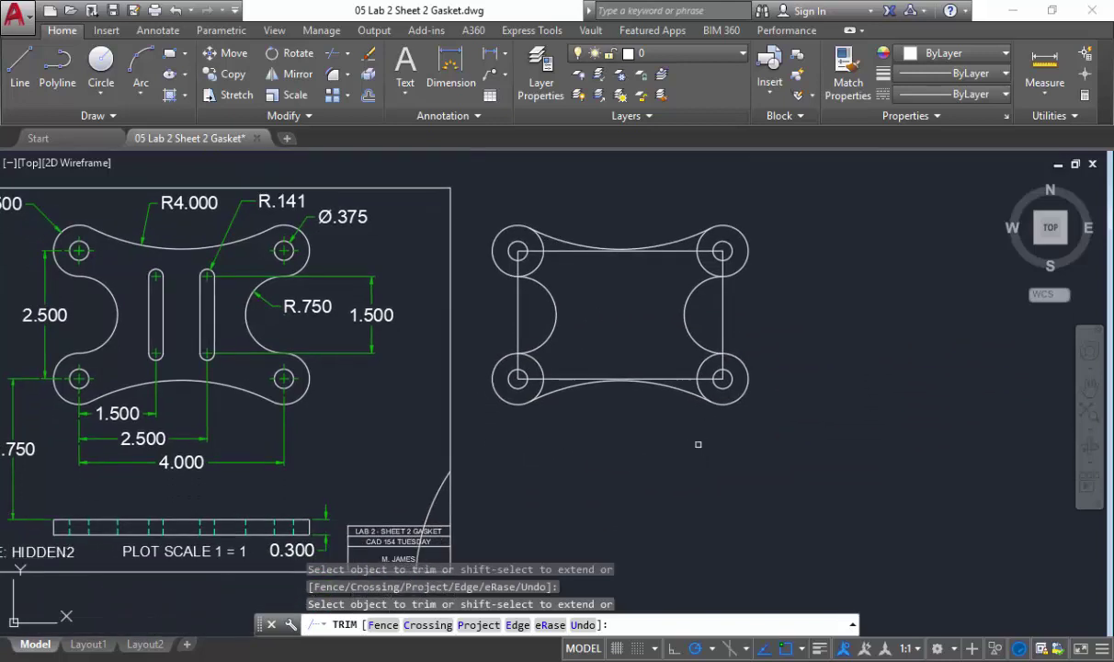
key(Escape)
click(435, 487)
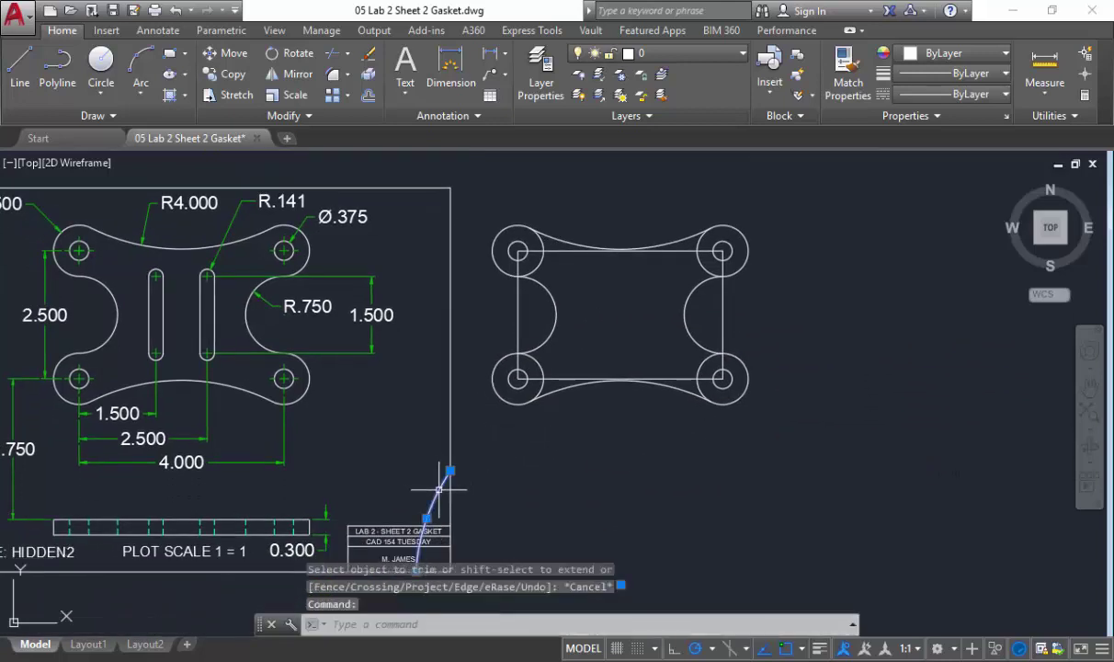
key(Delete)
Examine the reference gasket's two slots, their center distances from the left holes and the vertical spacing of their end centers.
mouse_move(459, 333)
middle_down()
mouse_move(493, 336)
mouse_move(526, 371)
middle_up()
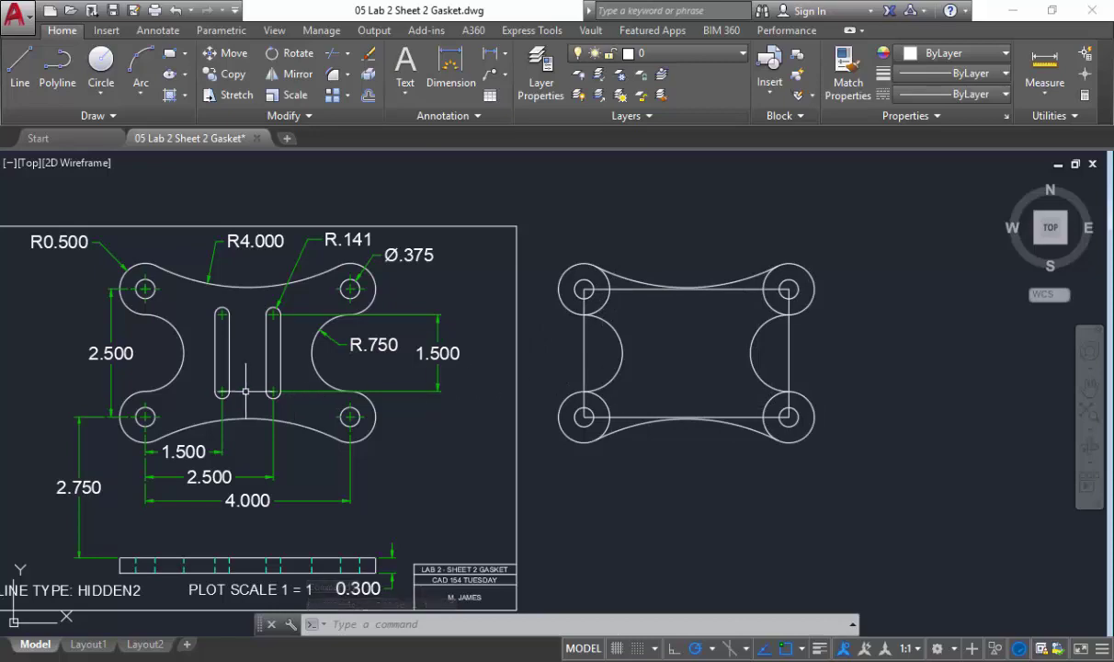
scroll(192, 436, up, 2)
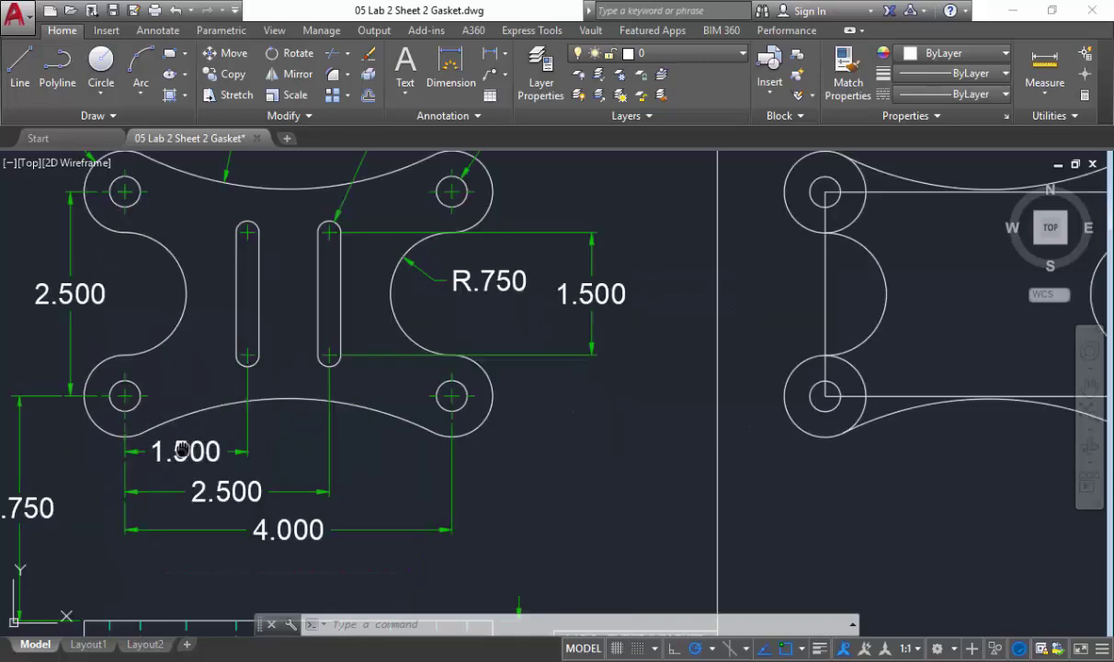
middle_drag(119, 390, 260, 432)
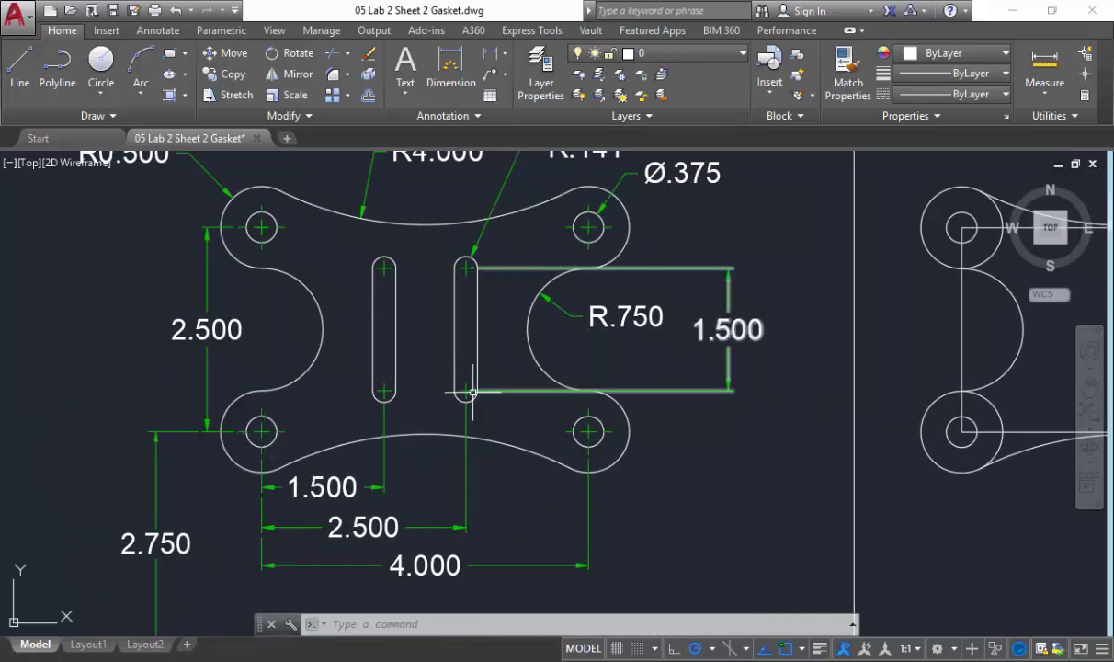
scroll(483, 510, down, 2)
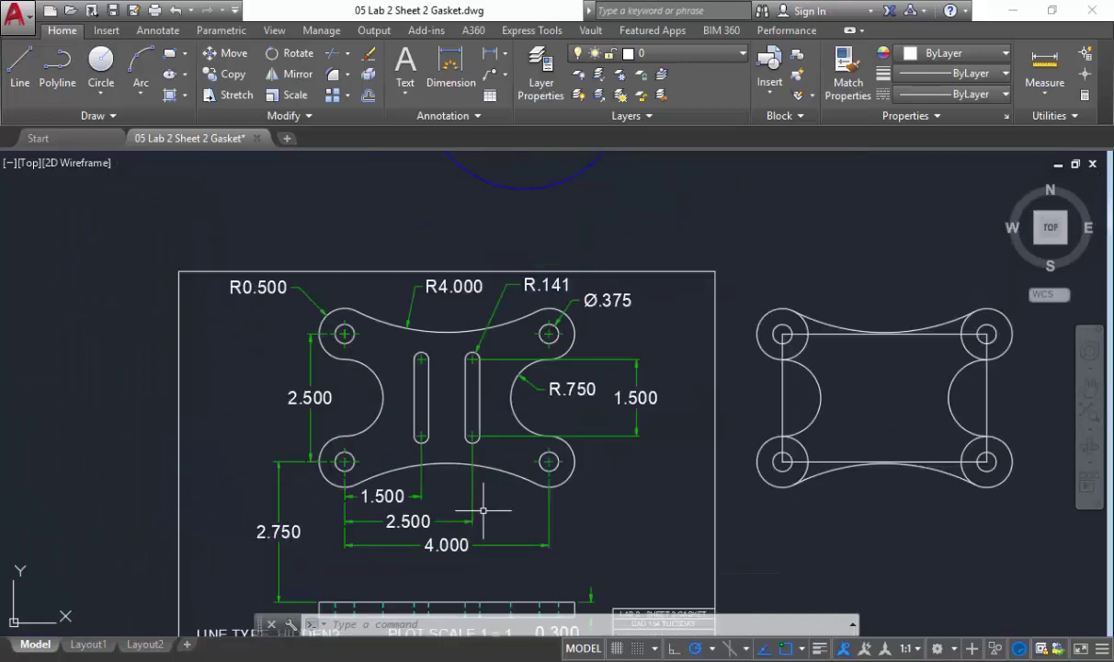
Examine how the reference gasket's left and right halves relate and how the two slots are positioned horizontally.
scroll(352, 370, up, 2)
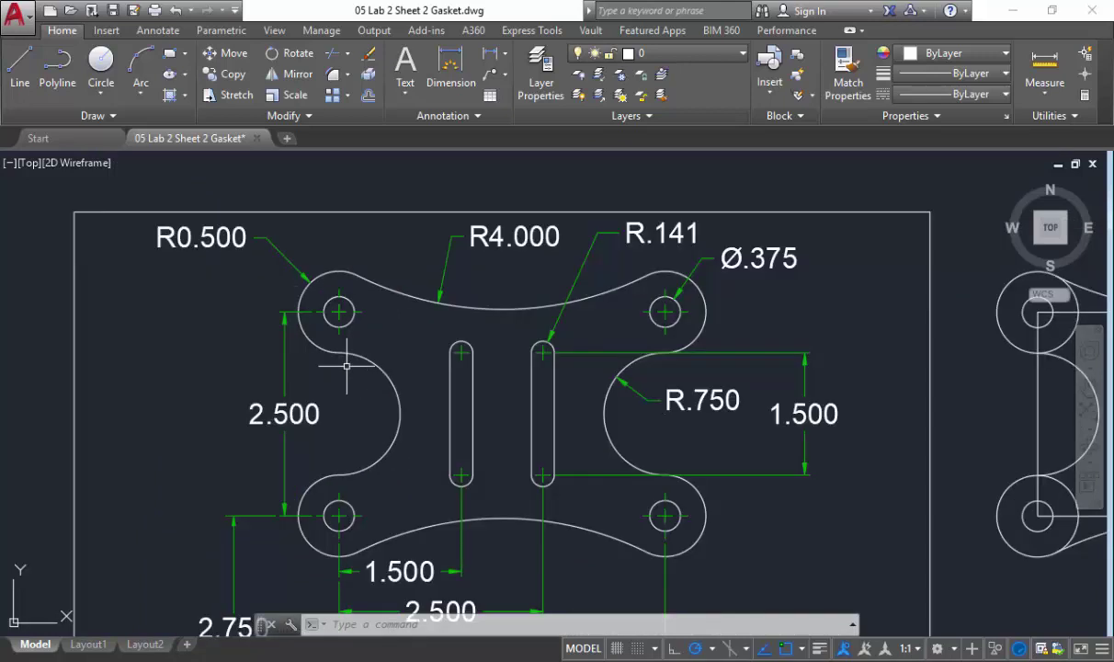
click(264, 257)
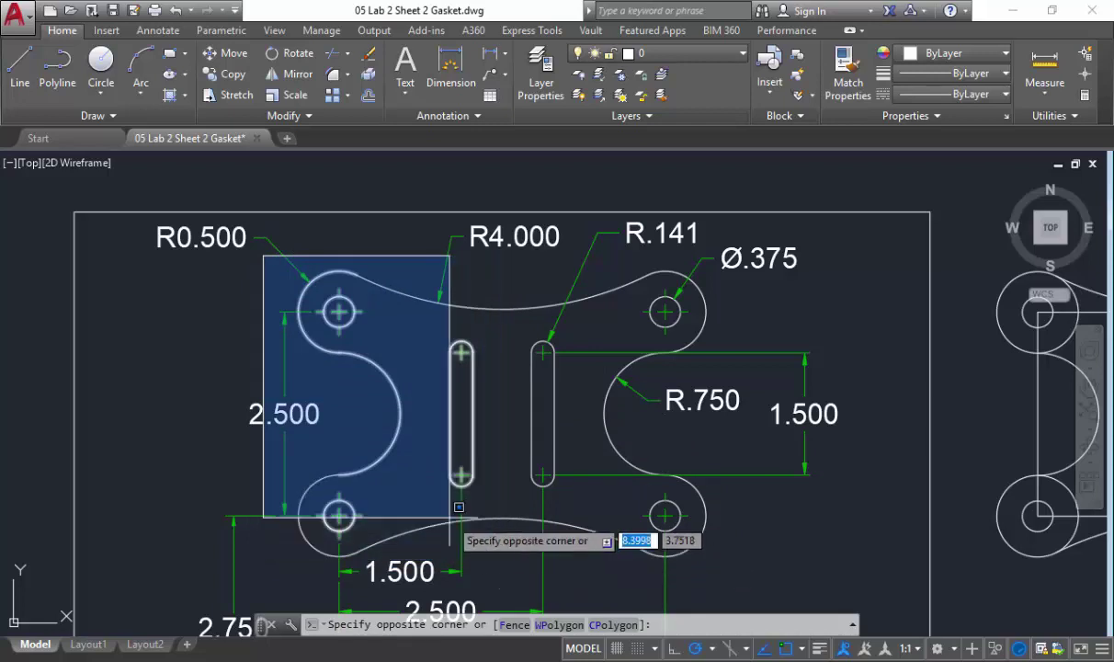
click(507, 550)
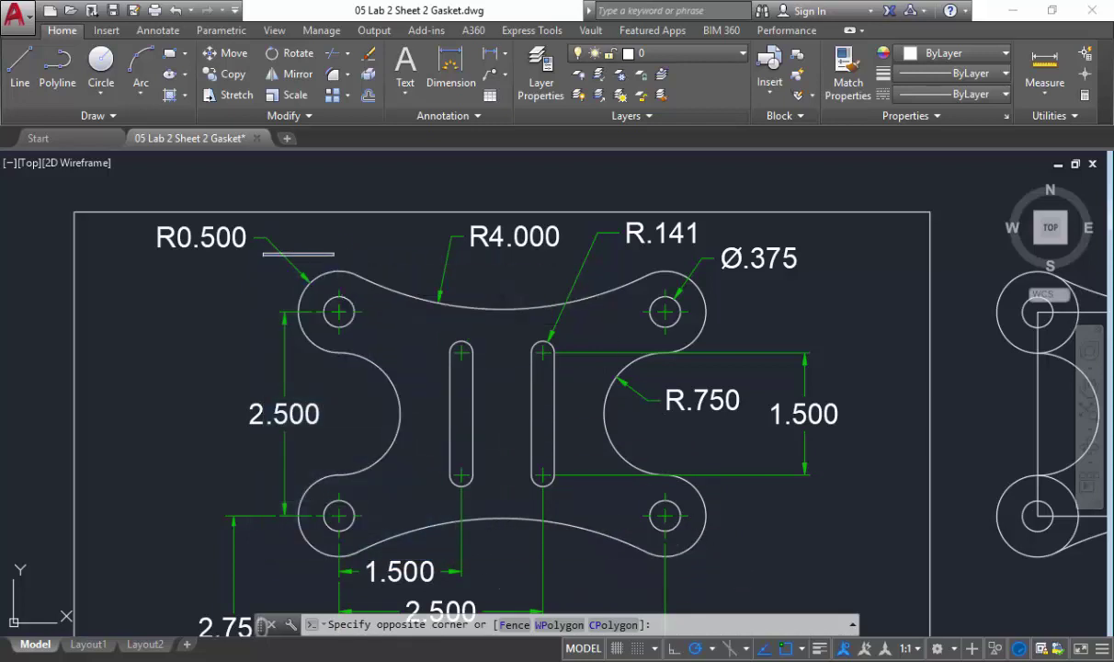
click(716, 245)
key(Escape)
key(Escape)
middle_drag(543, 350, 507, 213)
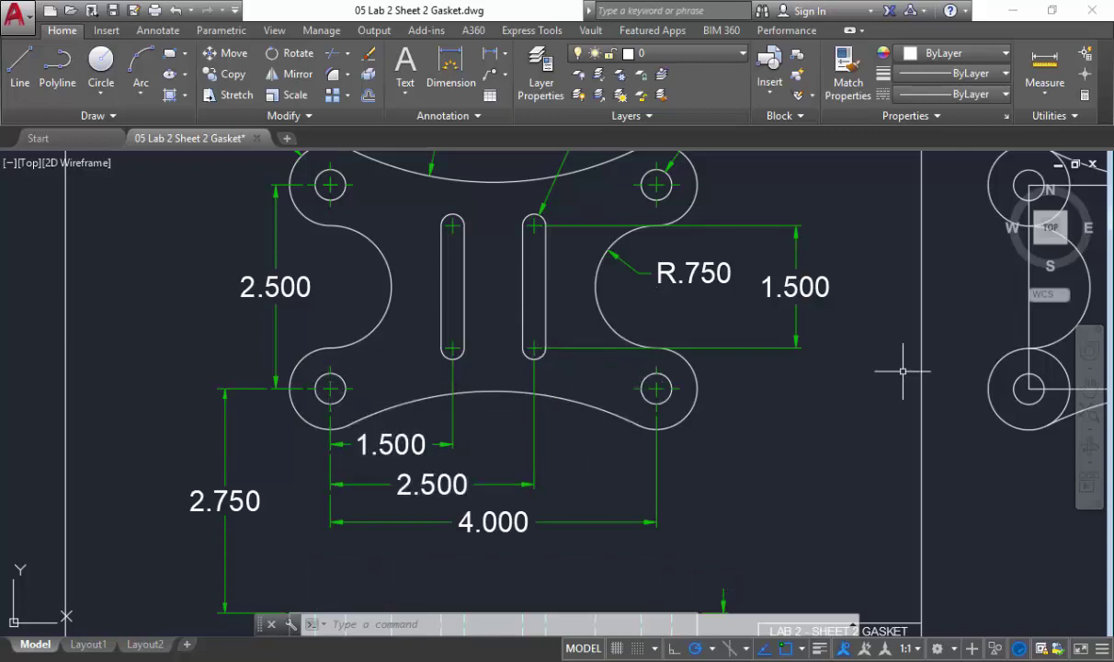
Offset the redrawn rectangle's left edge 1.5 inward to locate the left slot's centerline.
scroll(902, 371, down, 2)
middle_drag(903, 372, 338, 368)
middle_drag(503, 308, 516, 351)
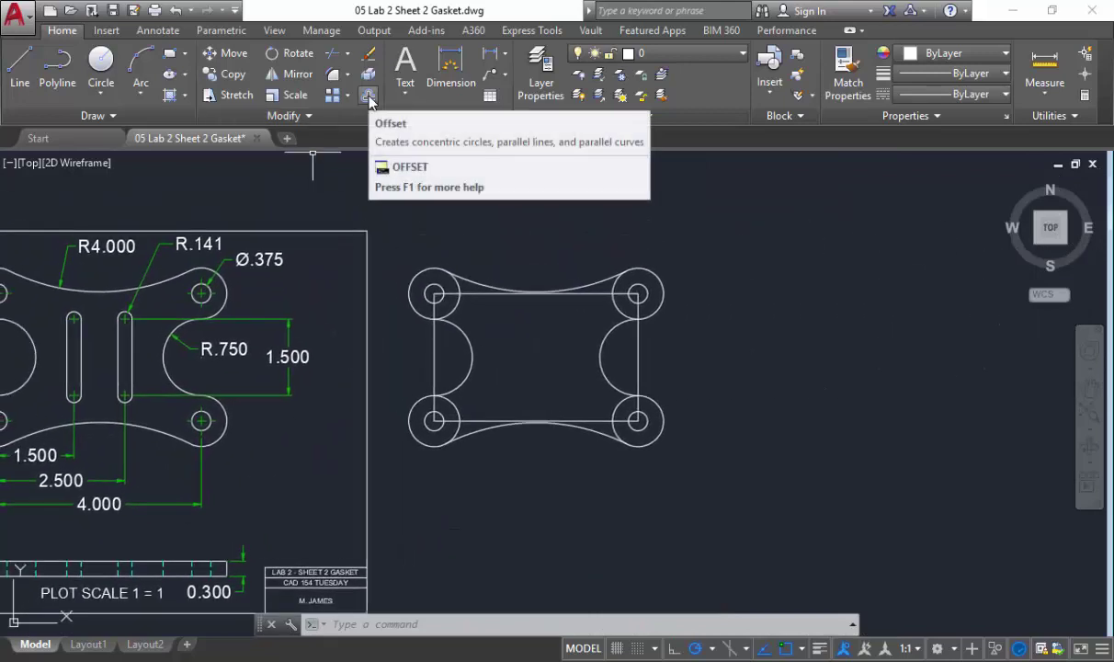
click(368, 97)
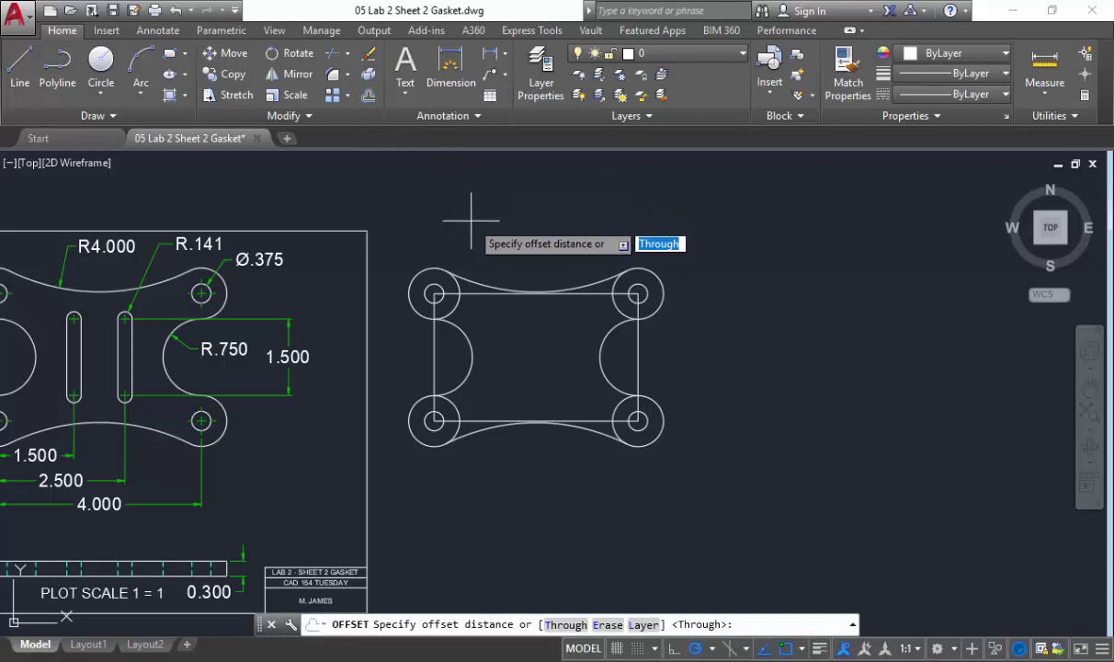
middle_drag(471, 220, 659, 230)
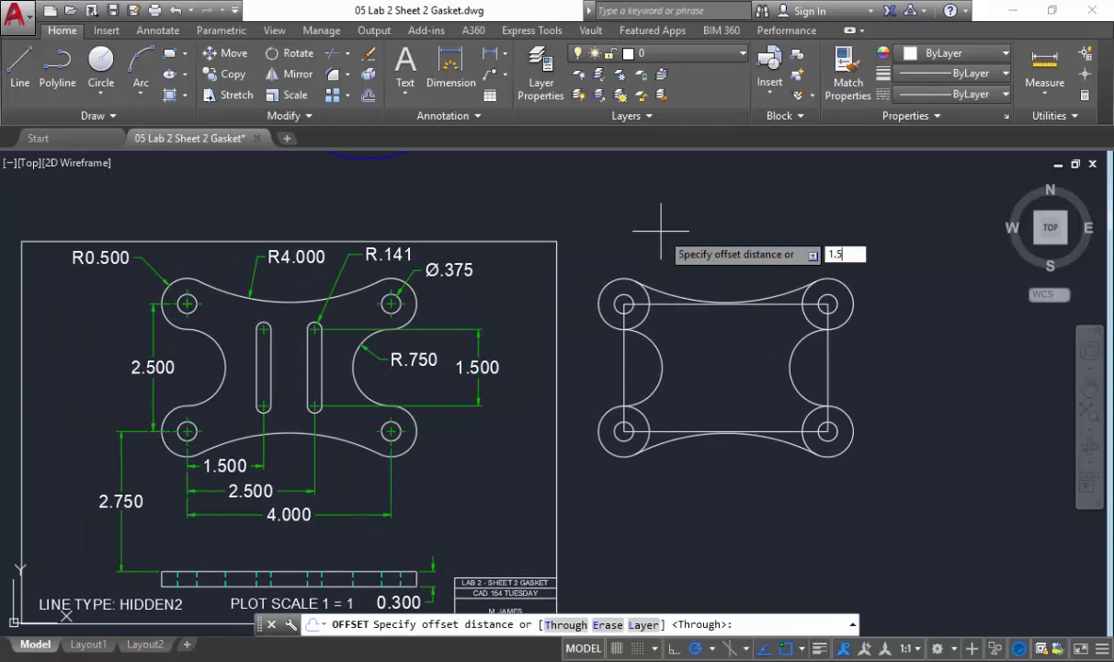
key(Return)
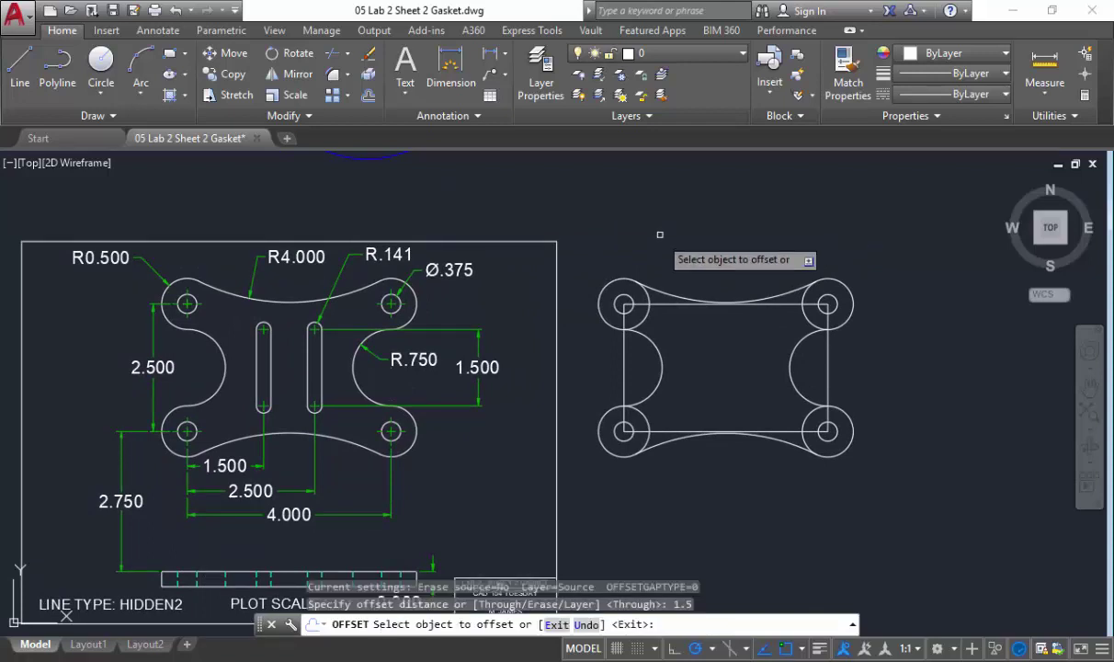
click(624, 363)
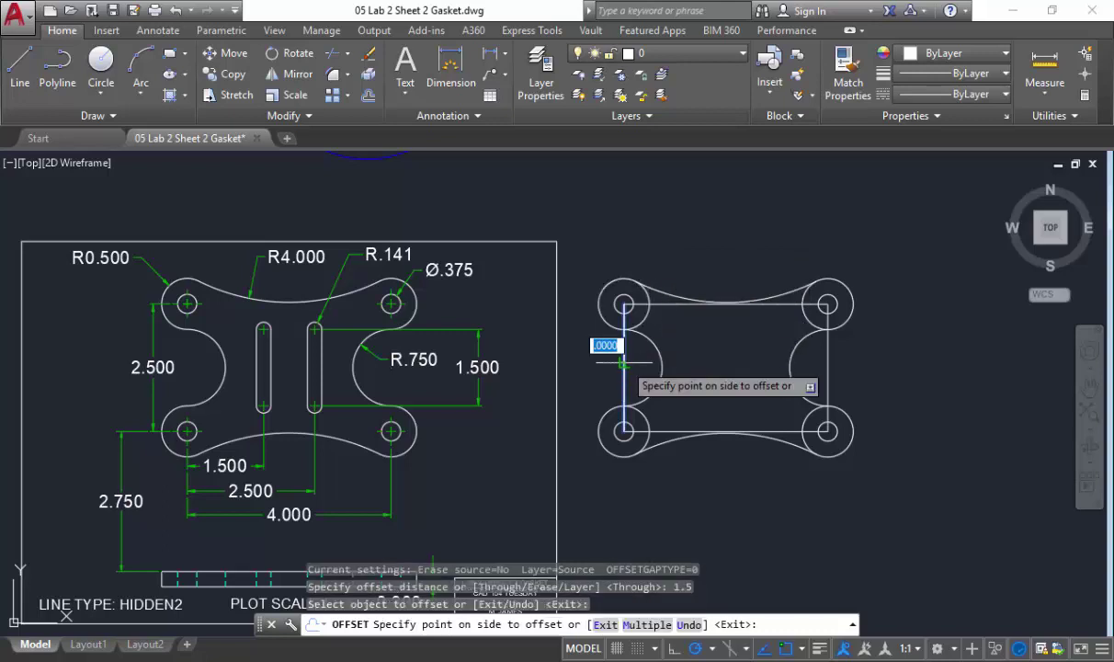
click(713, 362)
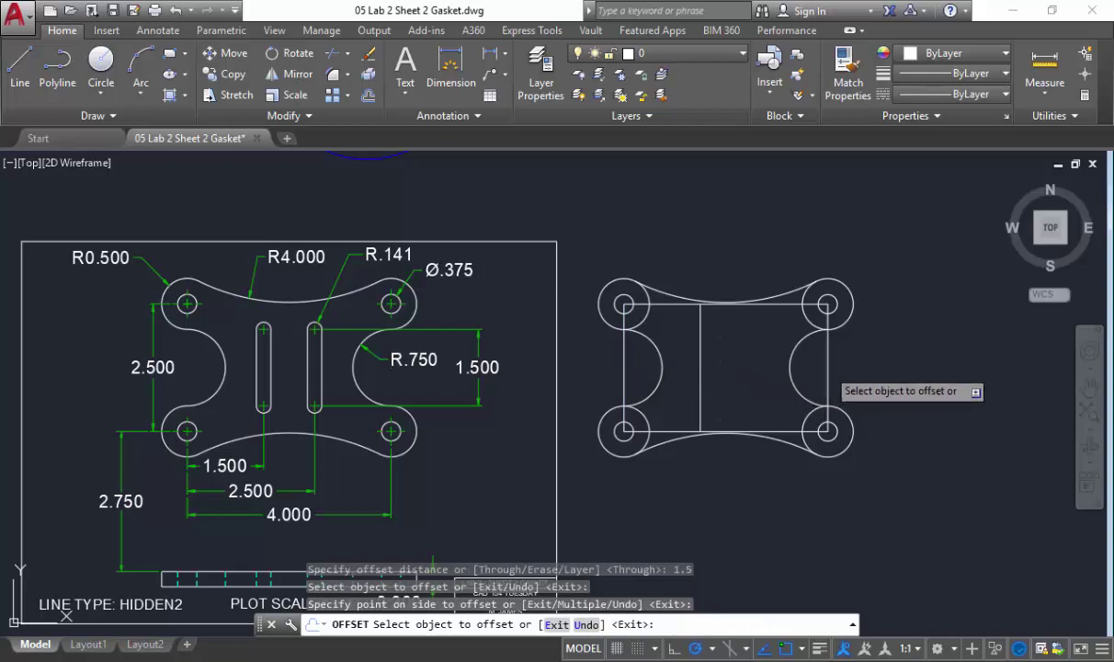
Offset the redrawn rectangle's right edge inward by the same 1.5 distance to locate the right slot's centerline.
click(827, 368)
scroll(823, 363, up, 2)
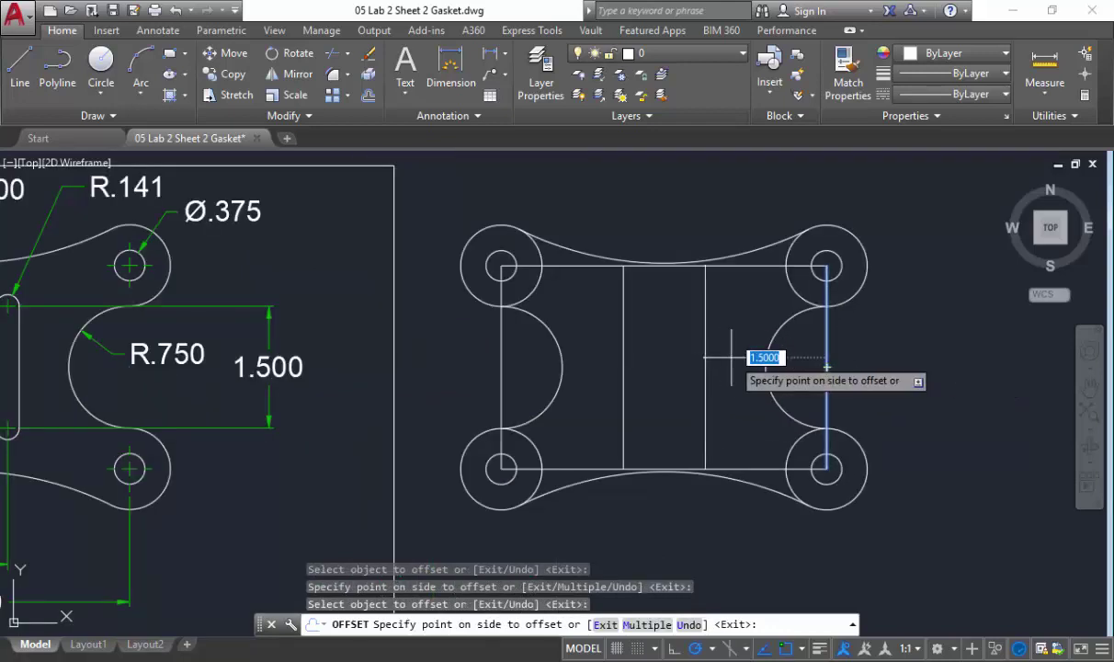
click(674, 364)
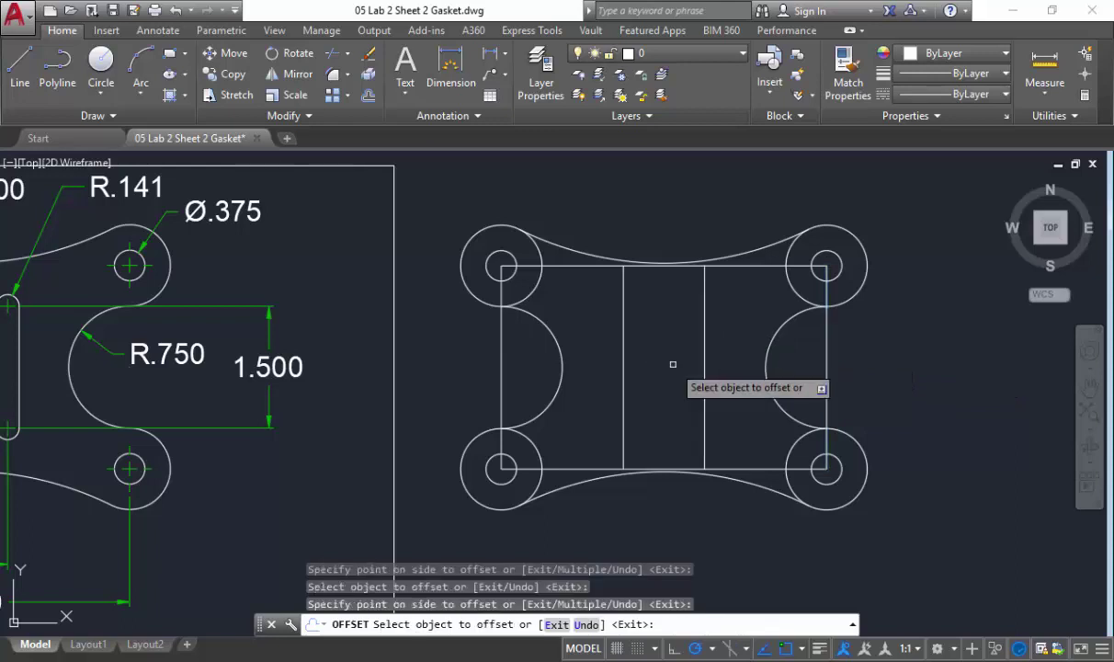
scroll(652, 385, down, 3)
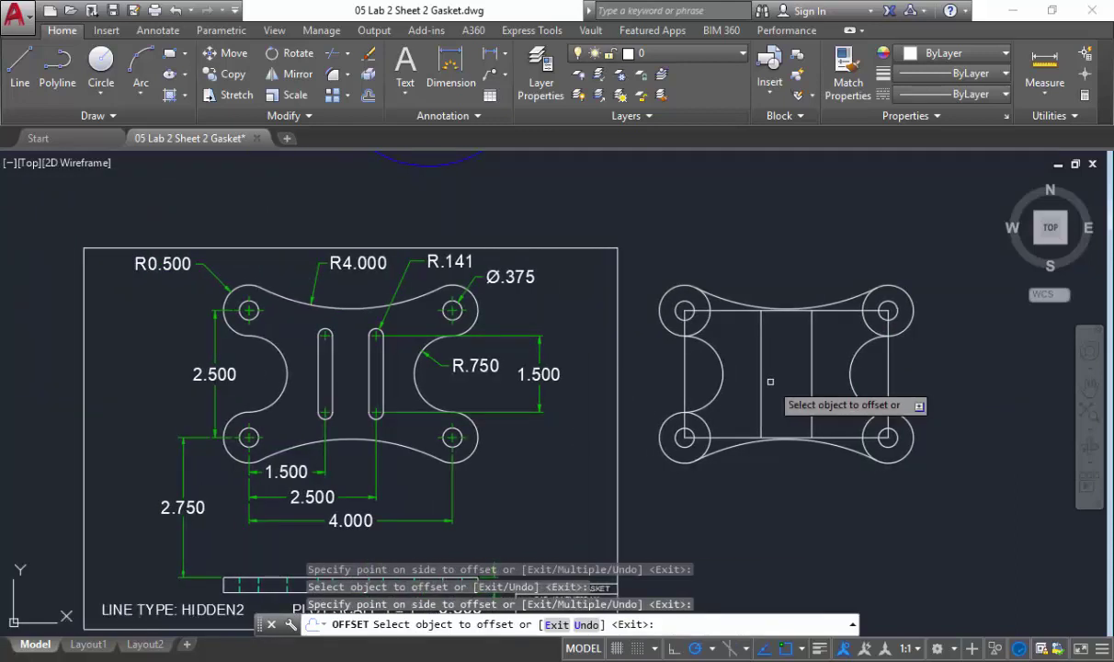
right_click(691, 372)
click(710, 374)
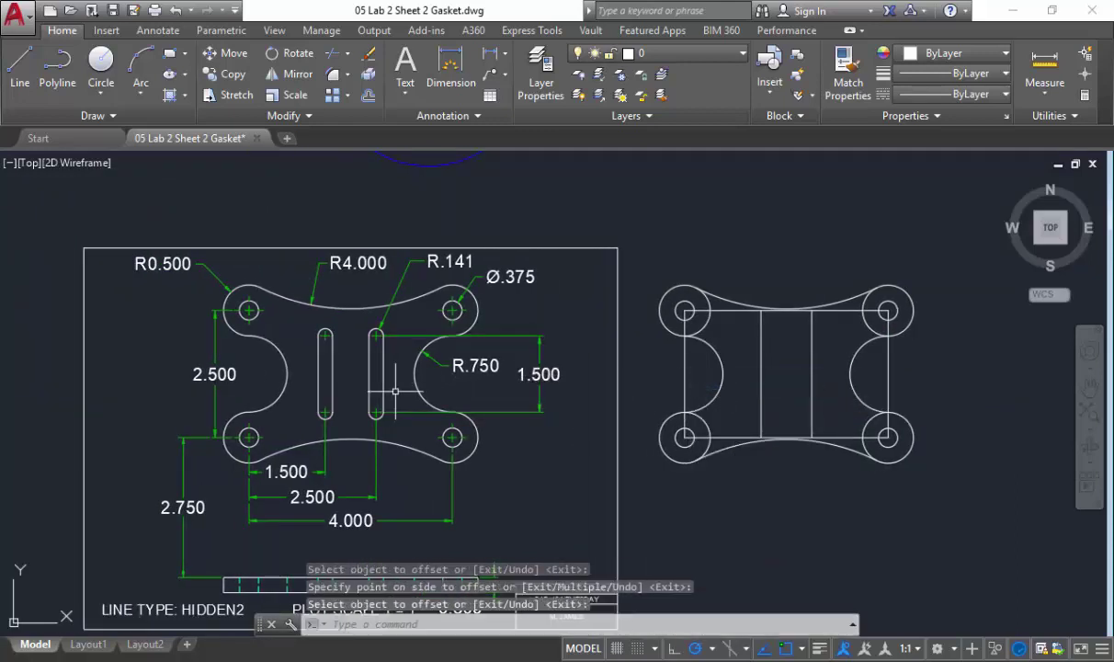
Check the reference slots' vertical center spacing, draw a horizontal line between the two .750 radius arcs' midpoints there, and delete it.
scroll(395, 391, up, 2)
middle_drag(987, 299, 841, 308)
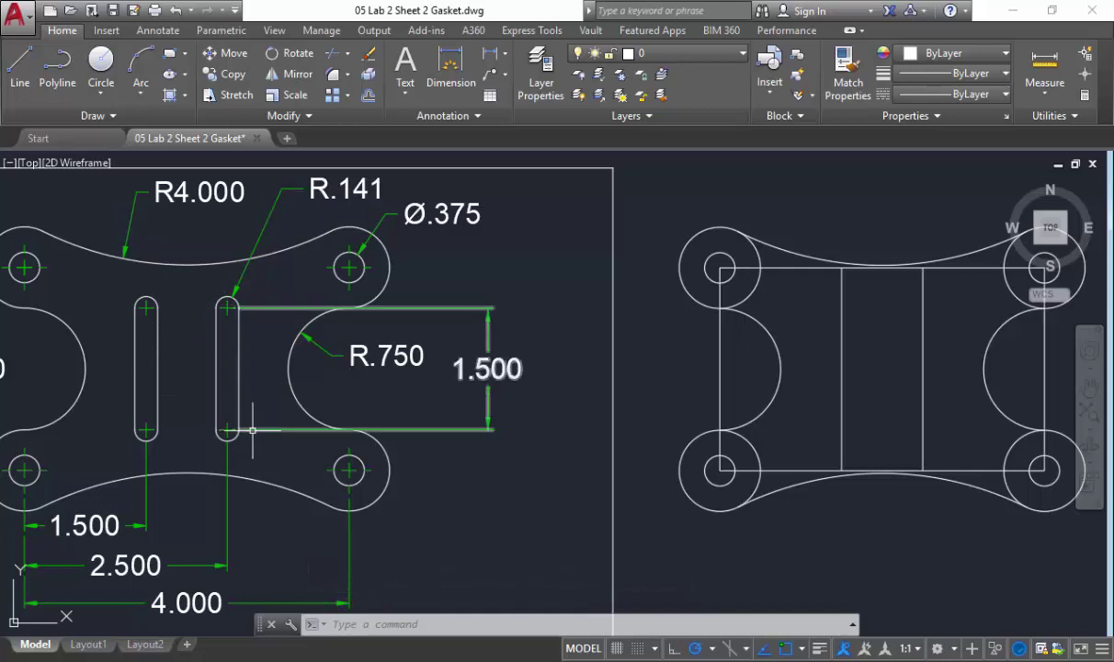
click(343, 431)
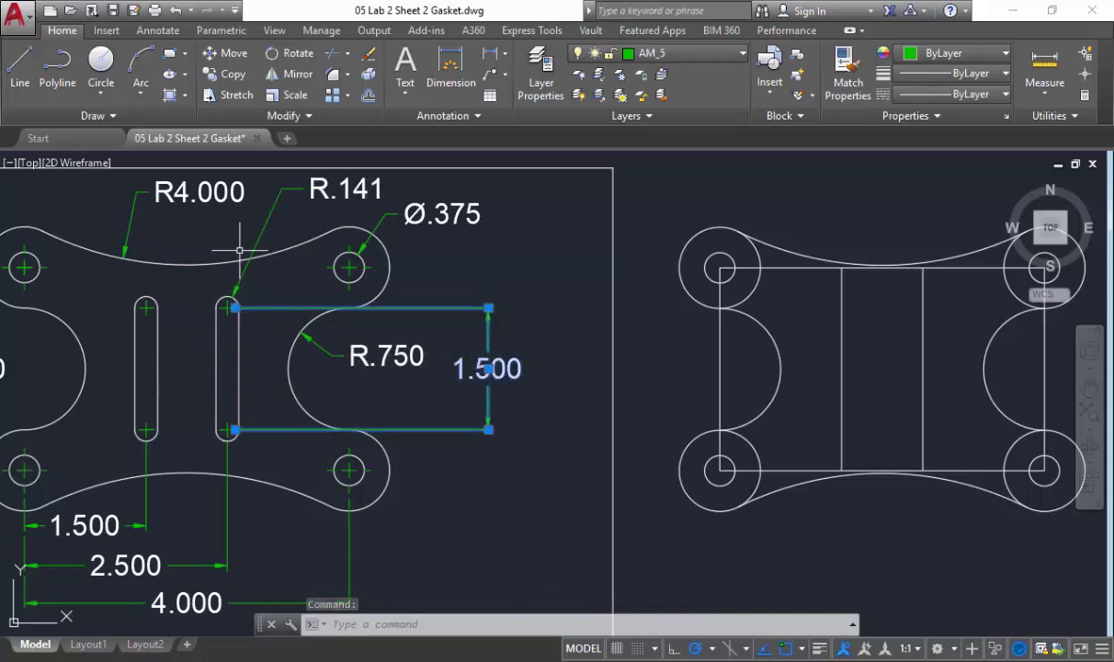
click(19, 66)
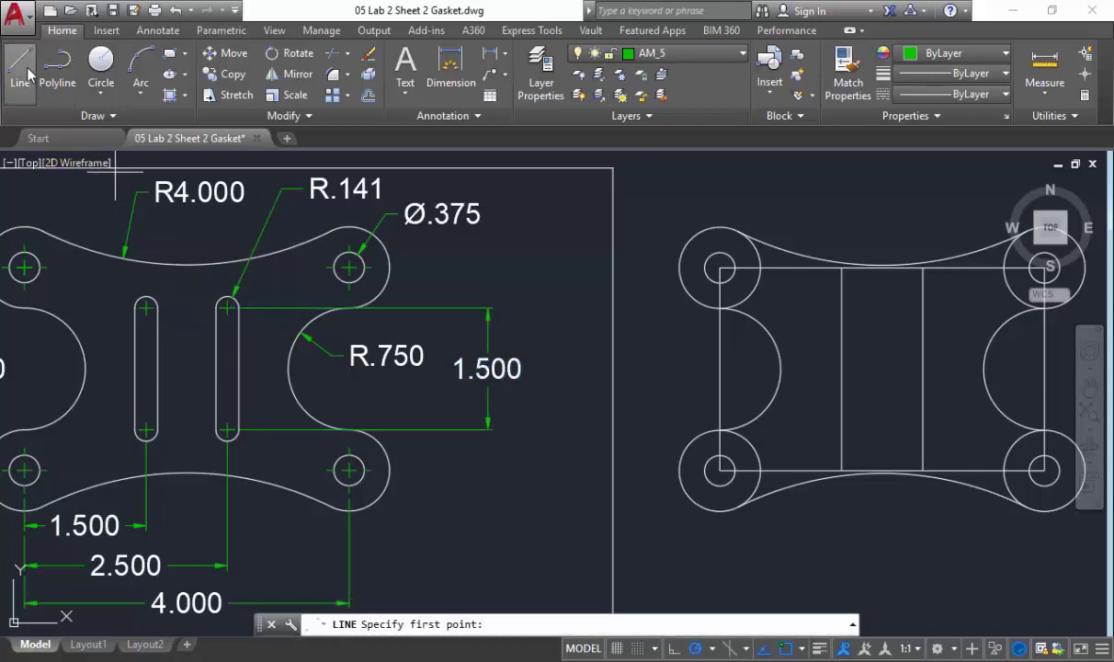
middle_drag(113, 356, 244, 345)
click(215, 315)
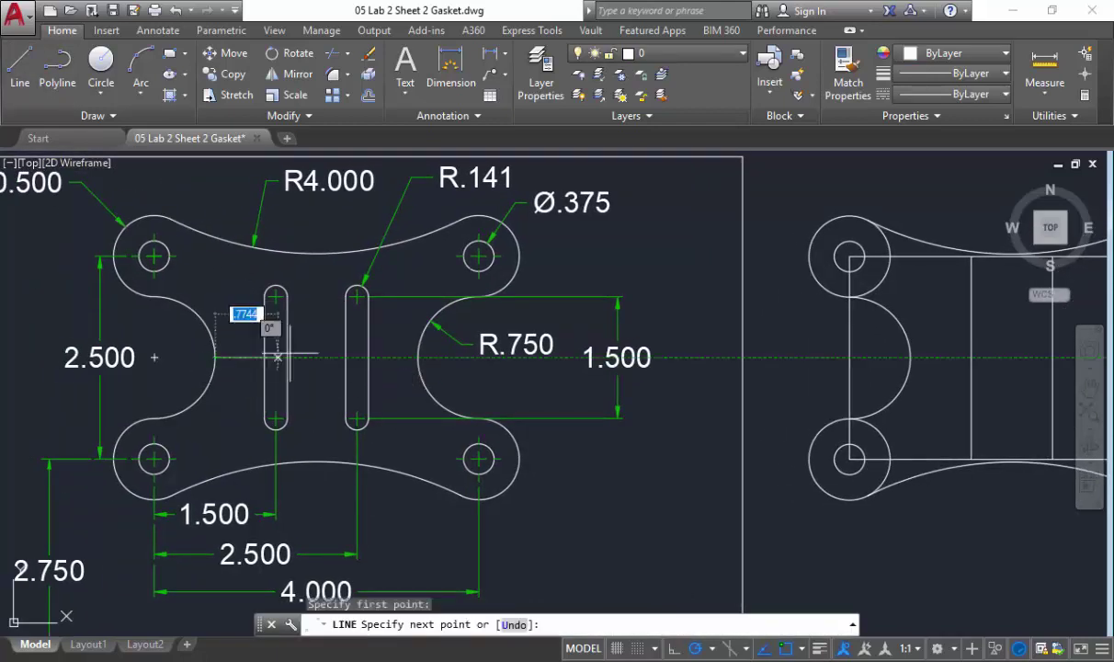
click(418, 357)
right_click(441, 360)
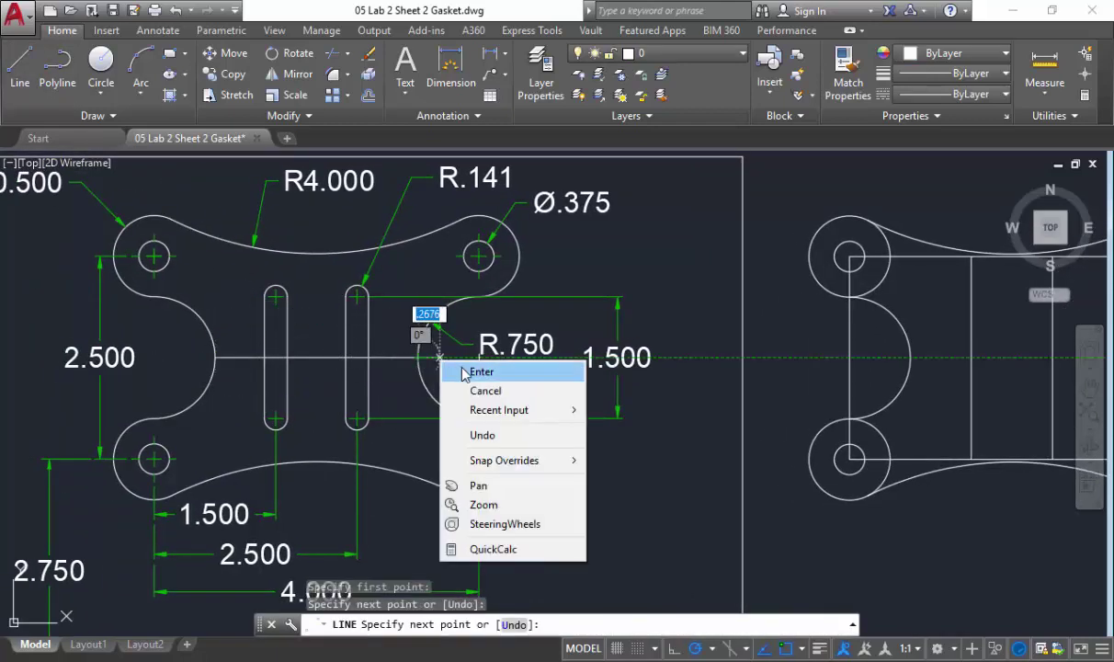
click(460, 371)
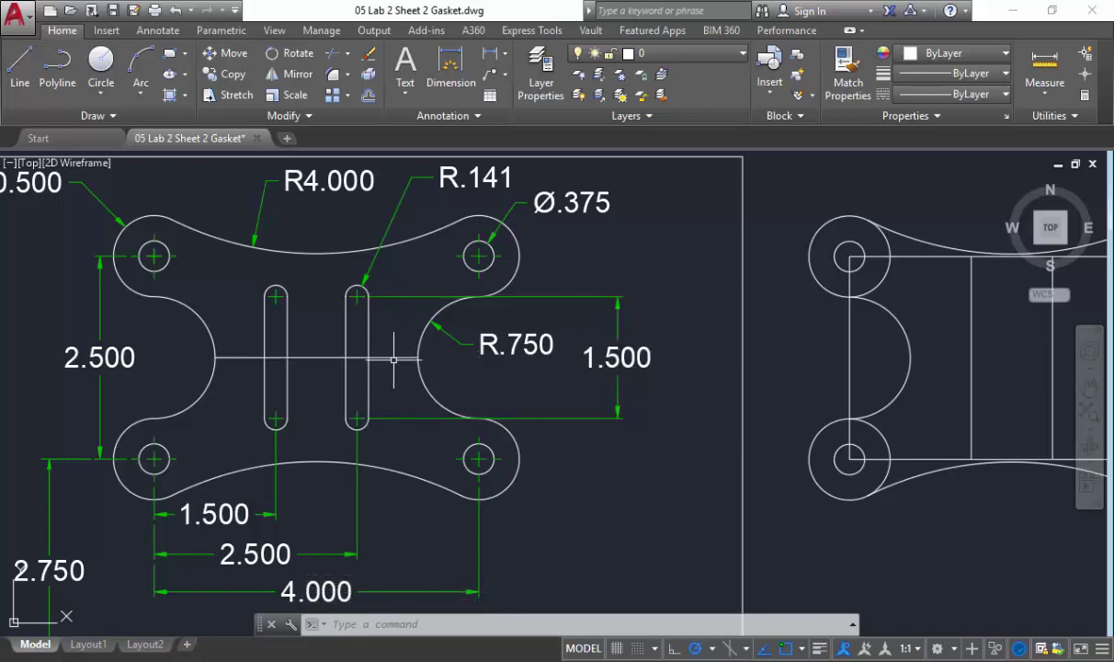
click(393, 357)
key(Delete)
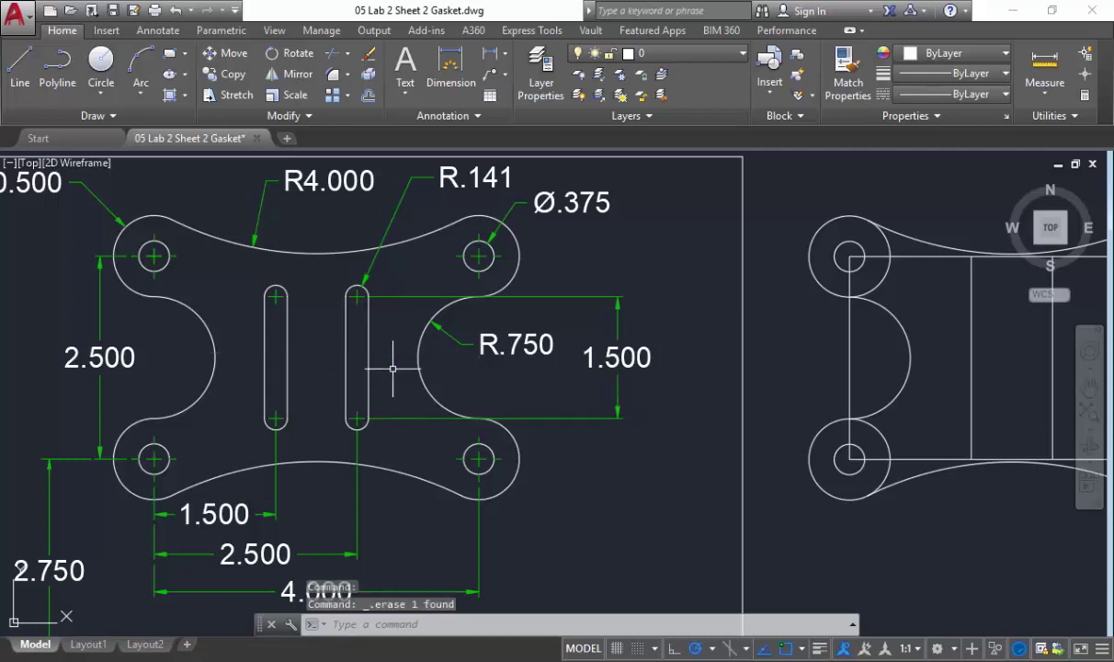
Draw a horizontal line connecting the midpoints of the two vertical slot centerlines on the redrawn gasket.
middle_drag(742, 410, 463, 421)
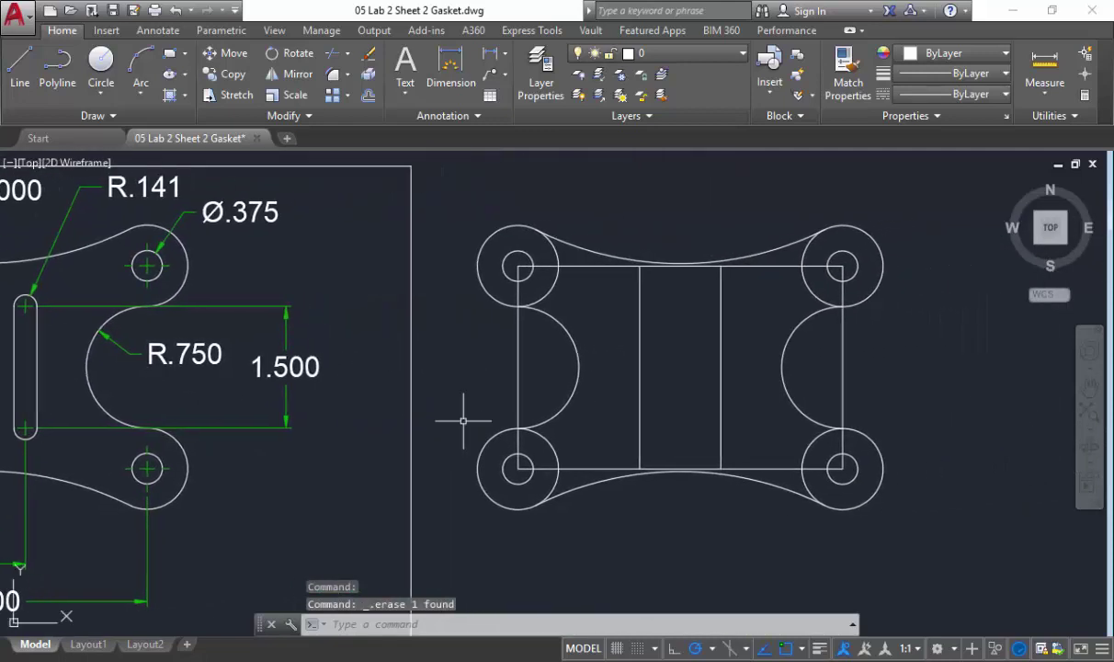
click(21, 67)
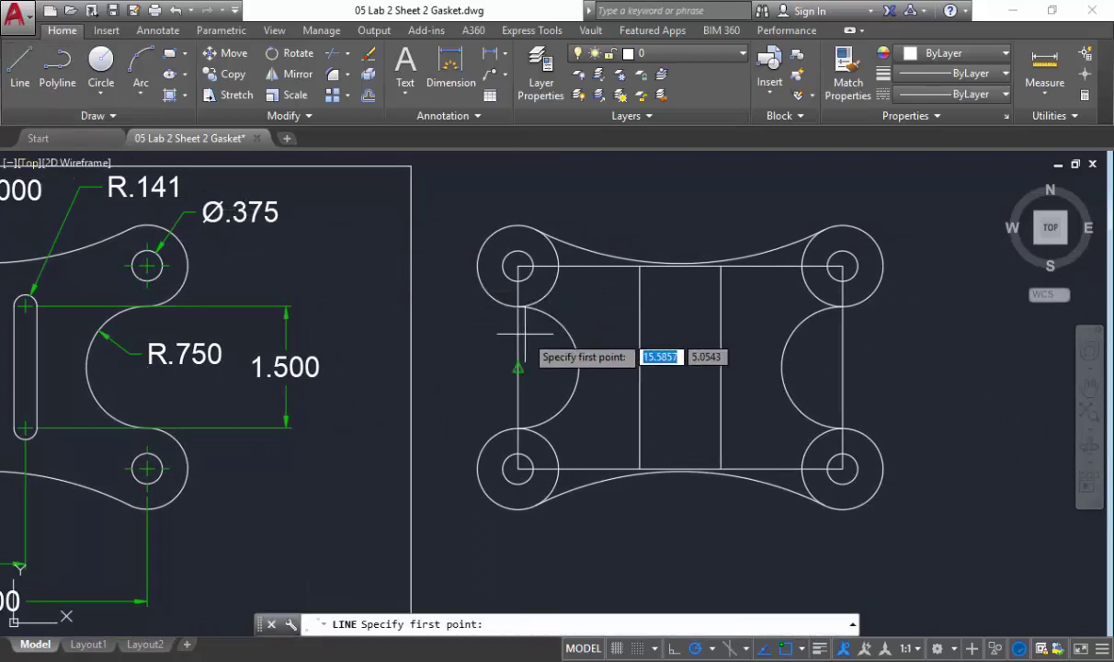
click(639, 368)
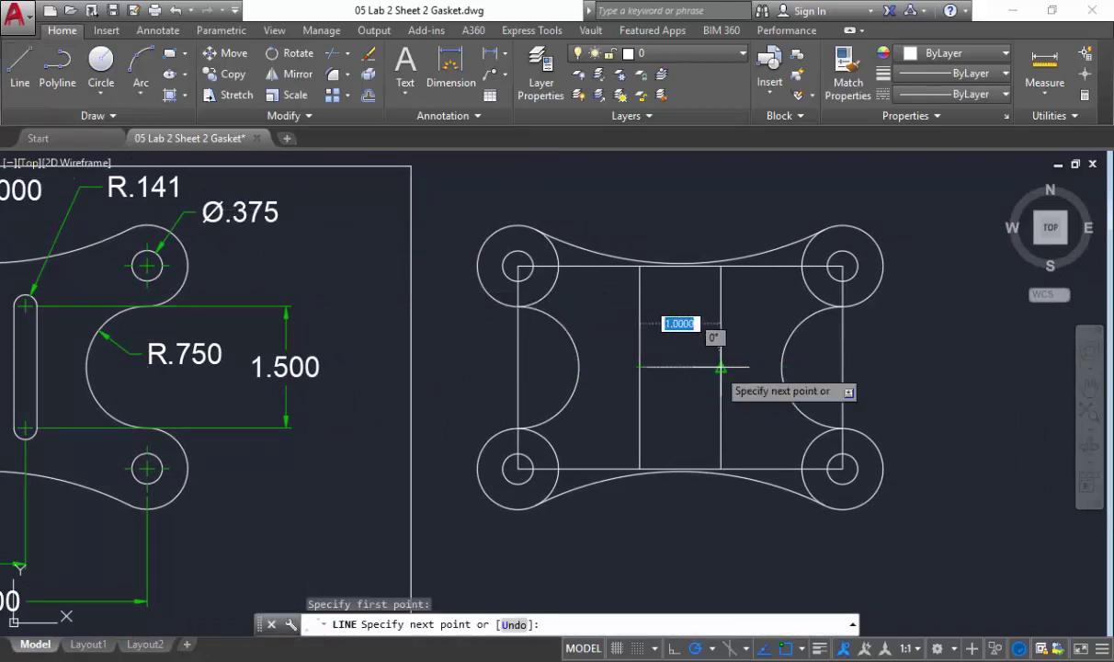
right_click(694, 338)
click(734, 349)
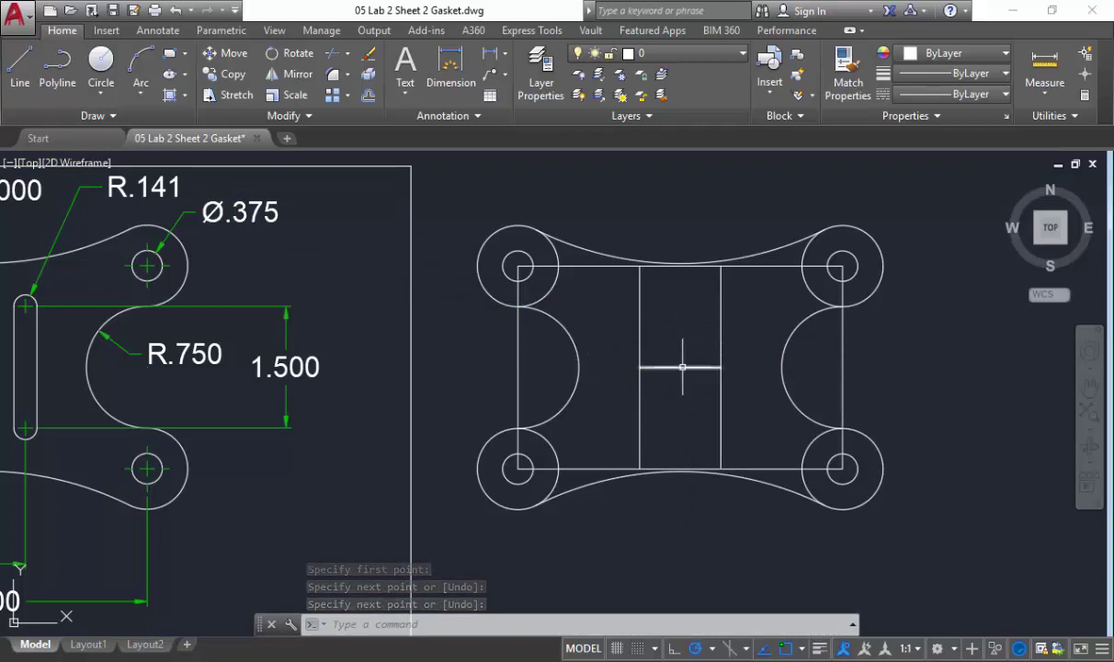
Offset the short horizontal line between the slot centerlines by .75 both upward and downward.
click(367, 95)
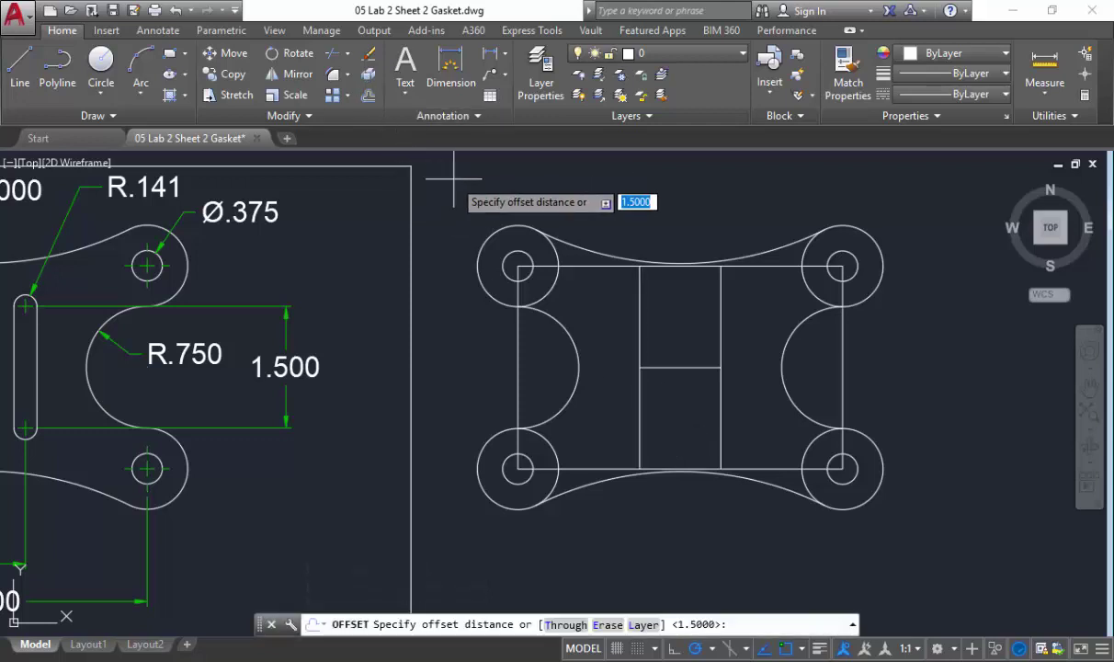
text(.75)
key(Return)
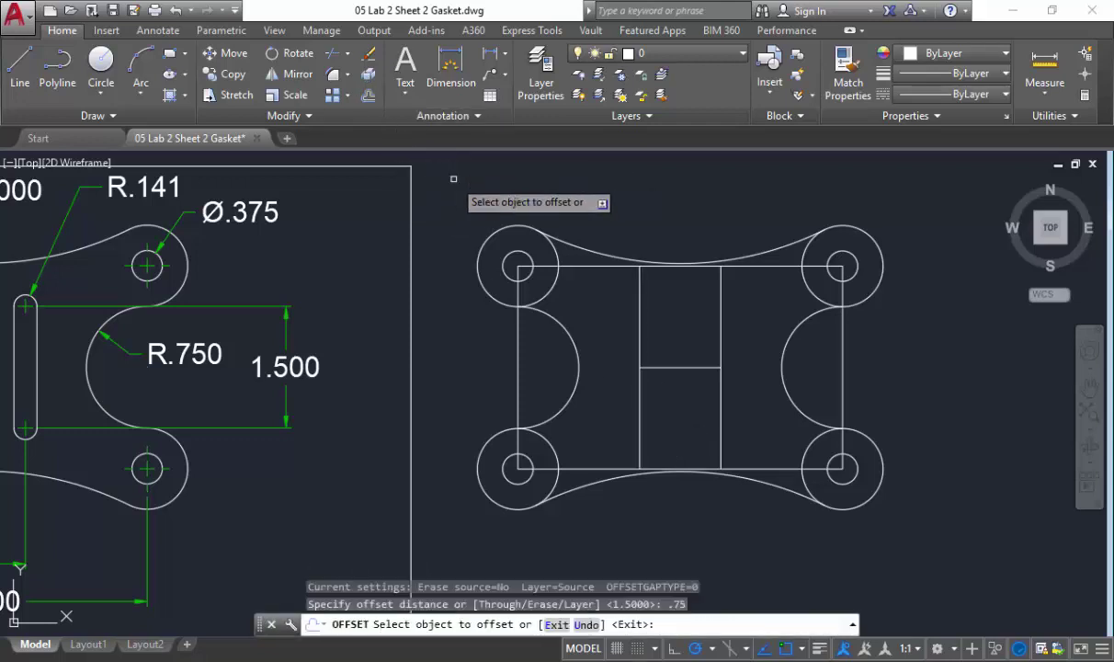
click(661, 368)
click(665, 317)
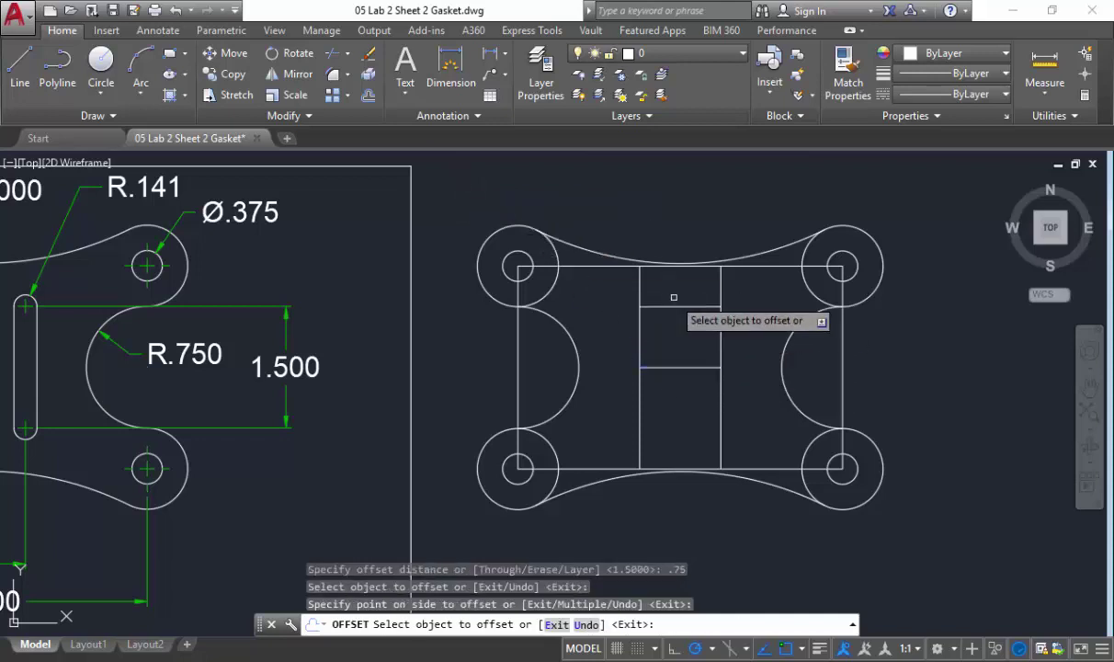
click(669, 368)
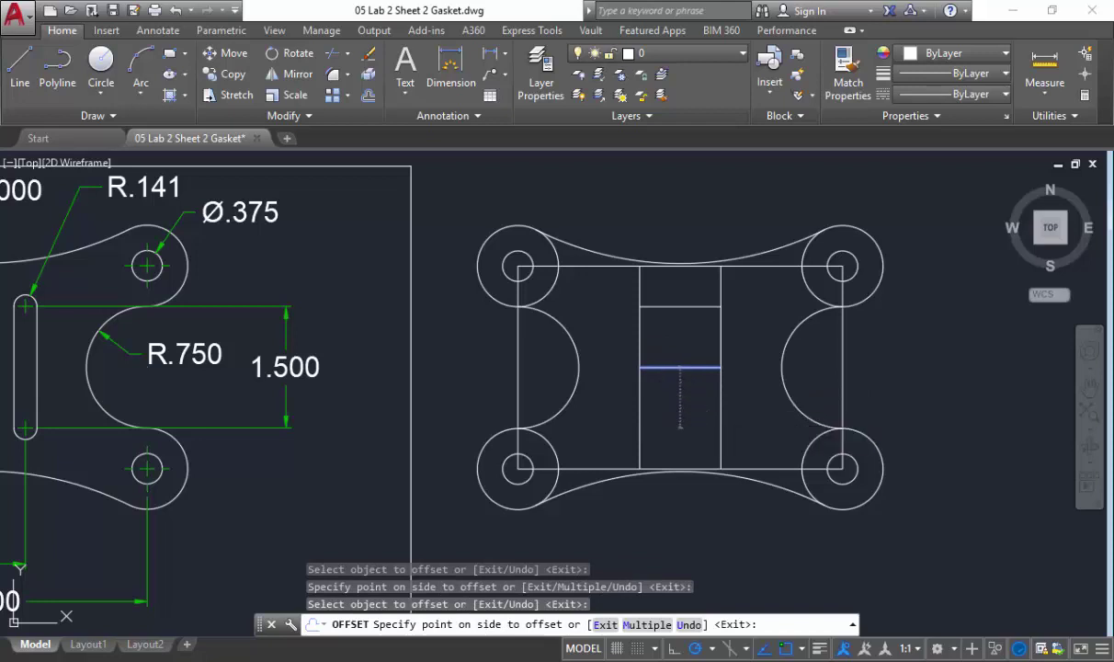
click(662, 411)
right_click(597, 386)
click(635, 396)
Check the reference slots' end radius, and draw a .141 radius circle where the left slot centerline meets the upper offset line.
click(651, 306)
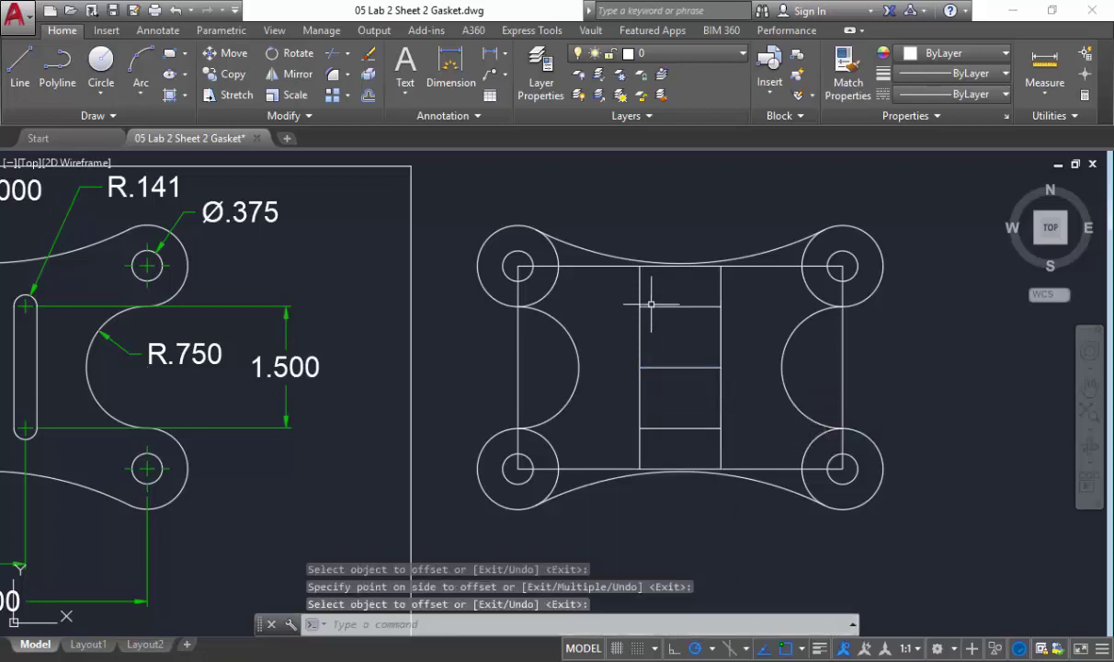
click(660, 428)
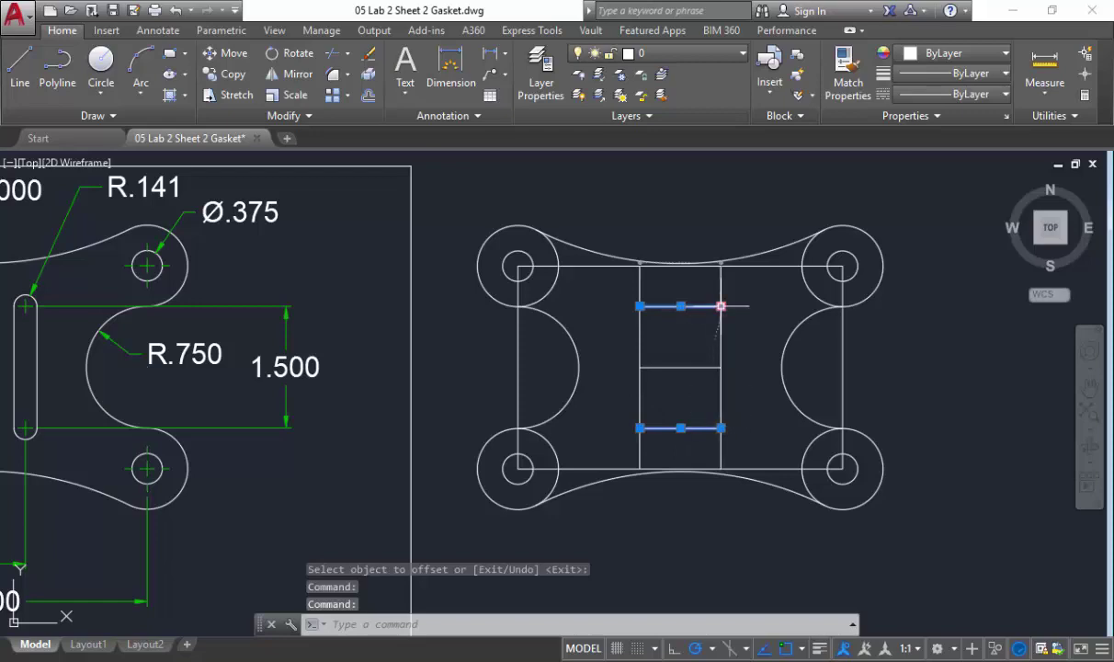
middle_drag(308, 290, 670, 322)
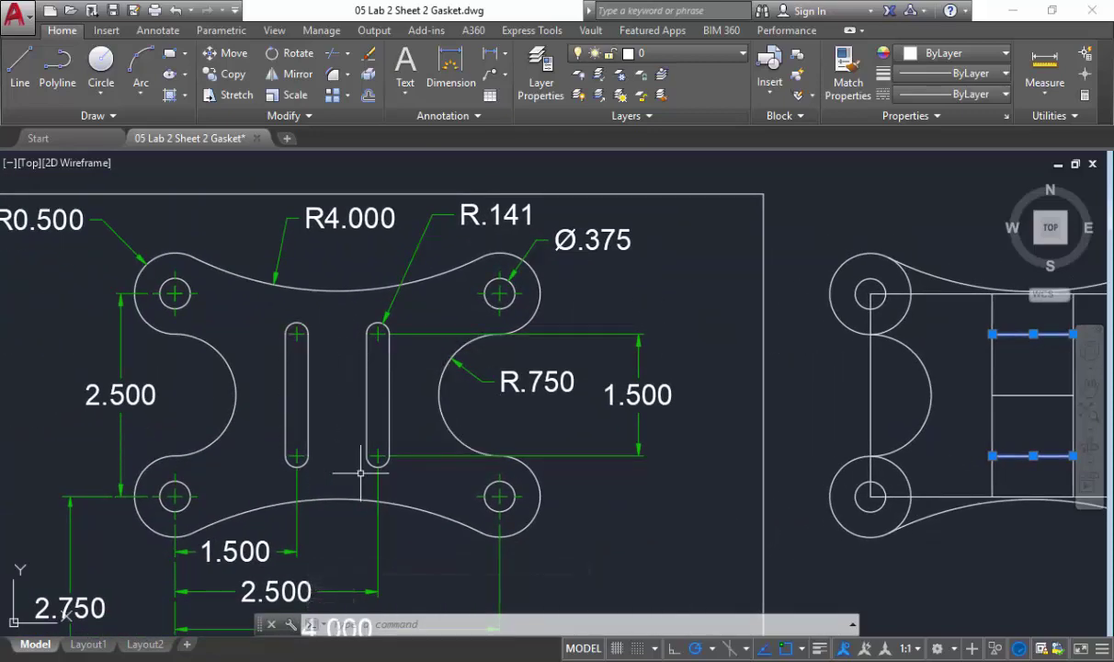
click(378, 331)
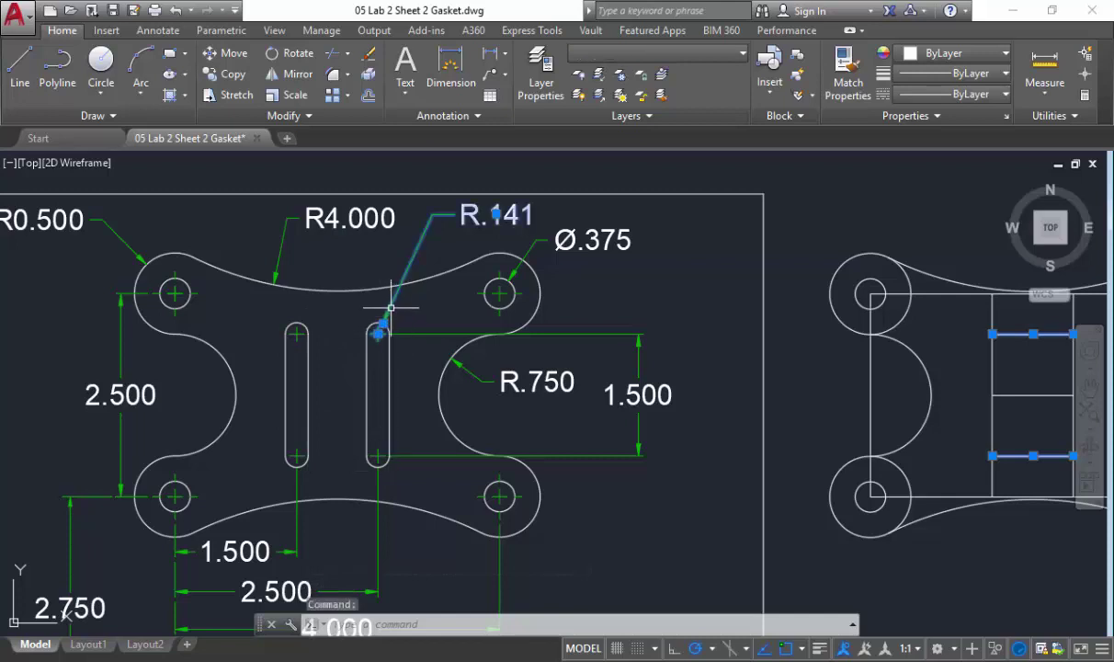
key(Escape)
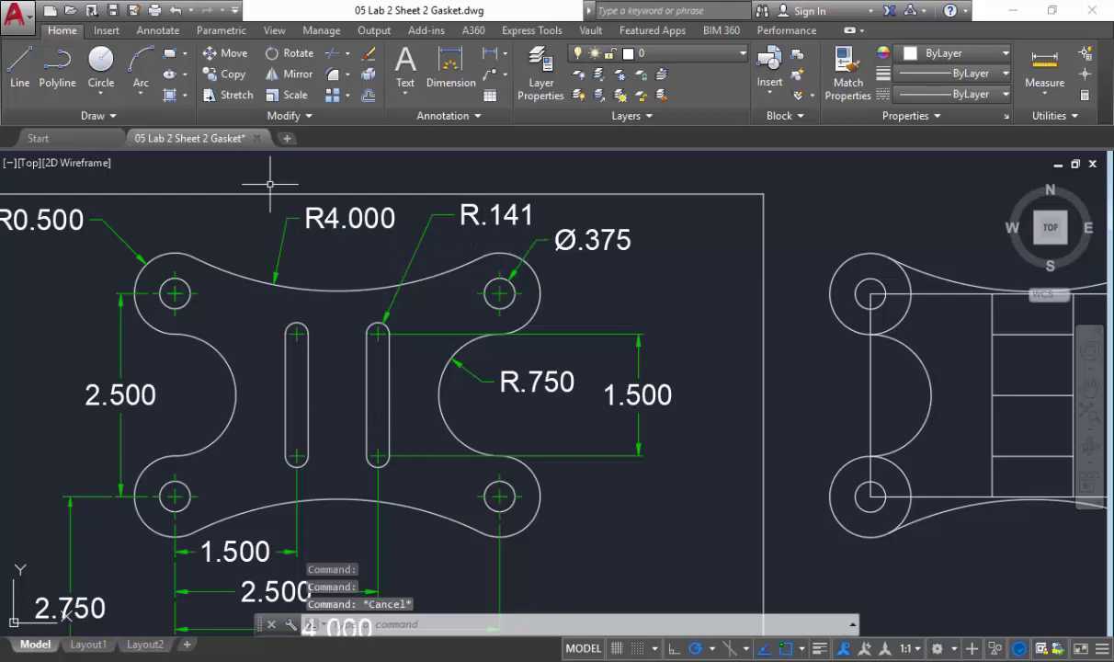
click(101, 93)
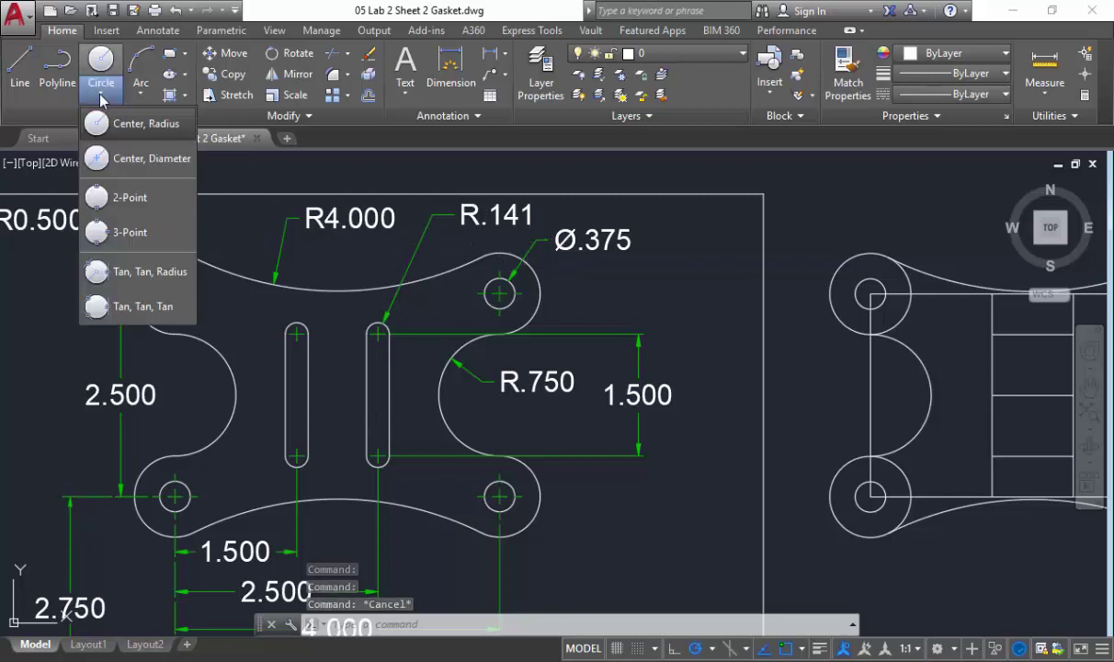
click(138, 126)
middle_drag(448, 273, 231, 279)
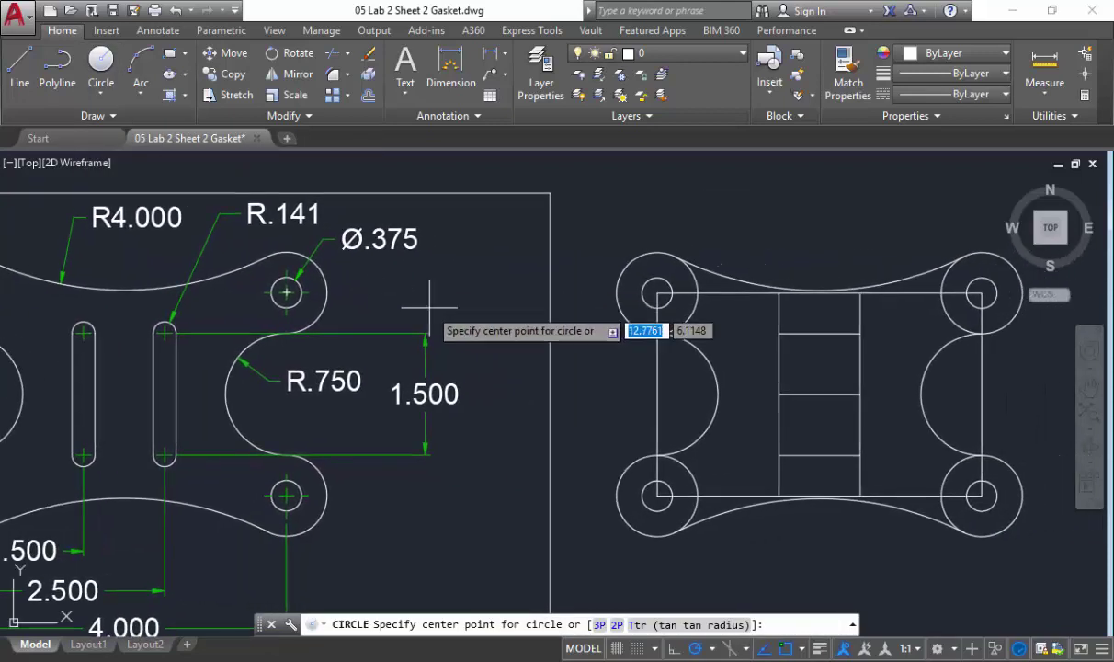
click(780, 334)
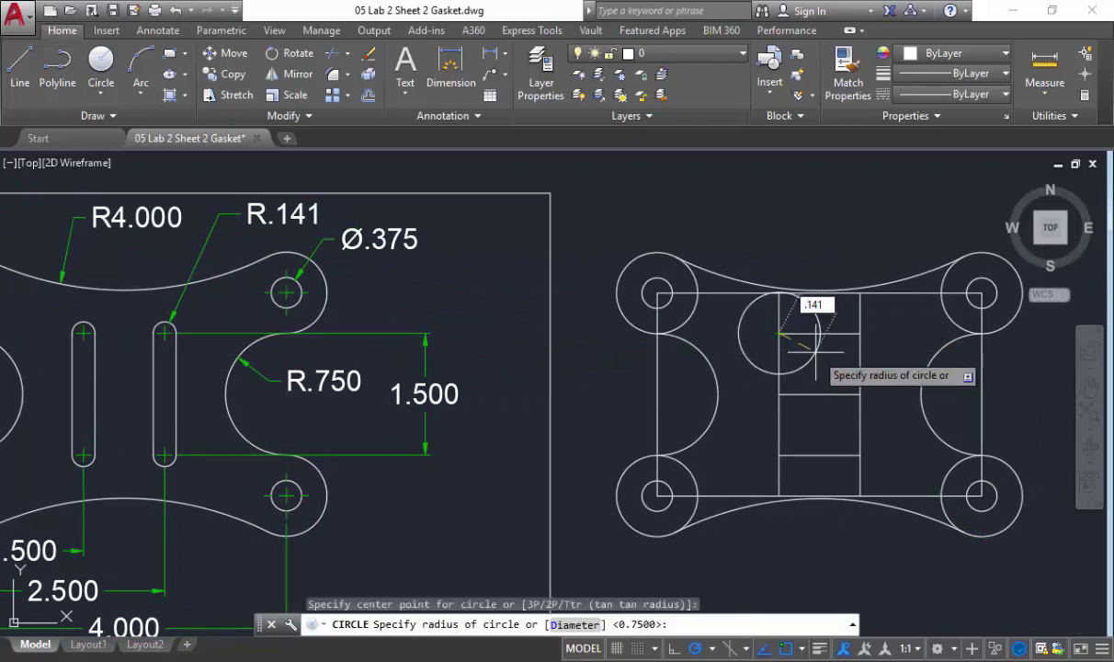
key(Return)
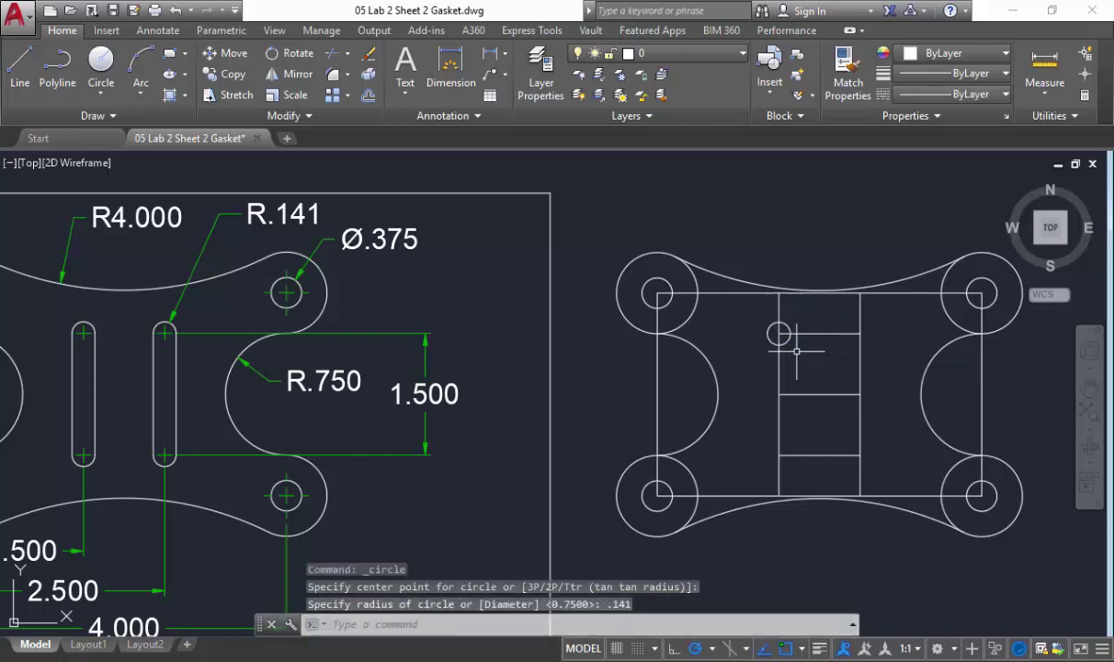
Draw a .141 radius circle where the right slot centerline meets the upper offset line.
click(101, 95)
click(129, 117)
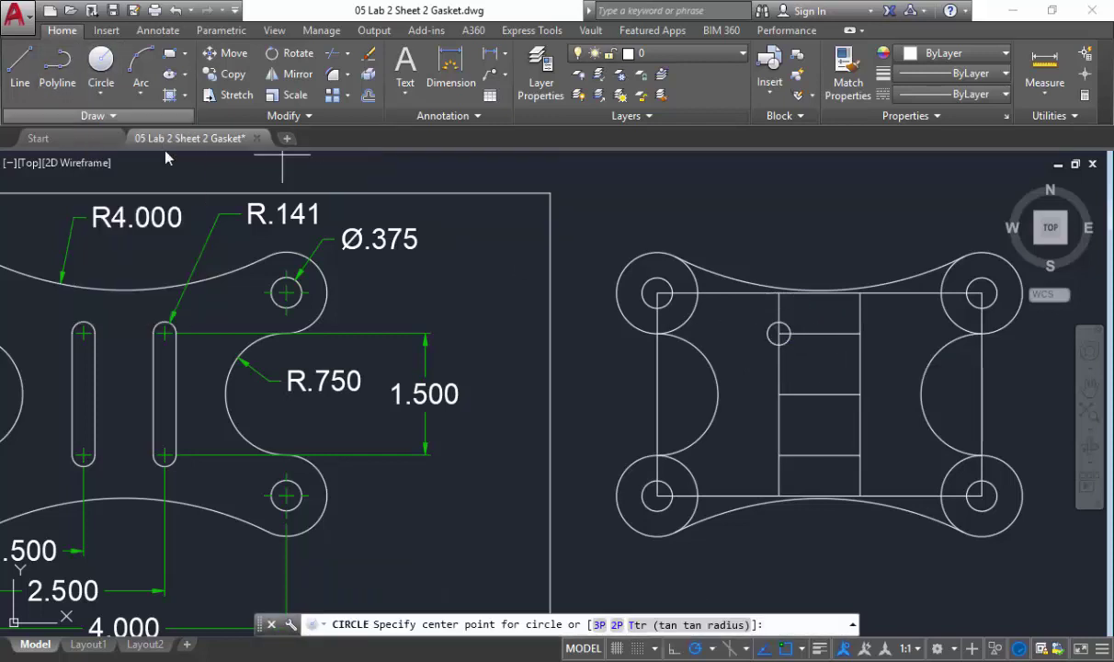
click(860, 333)
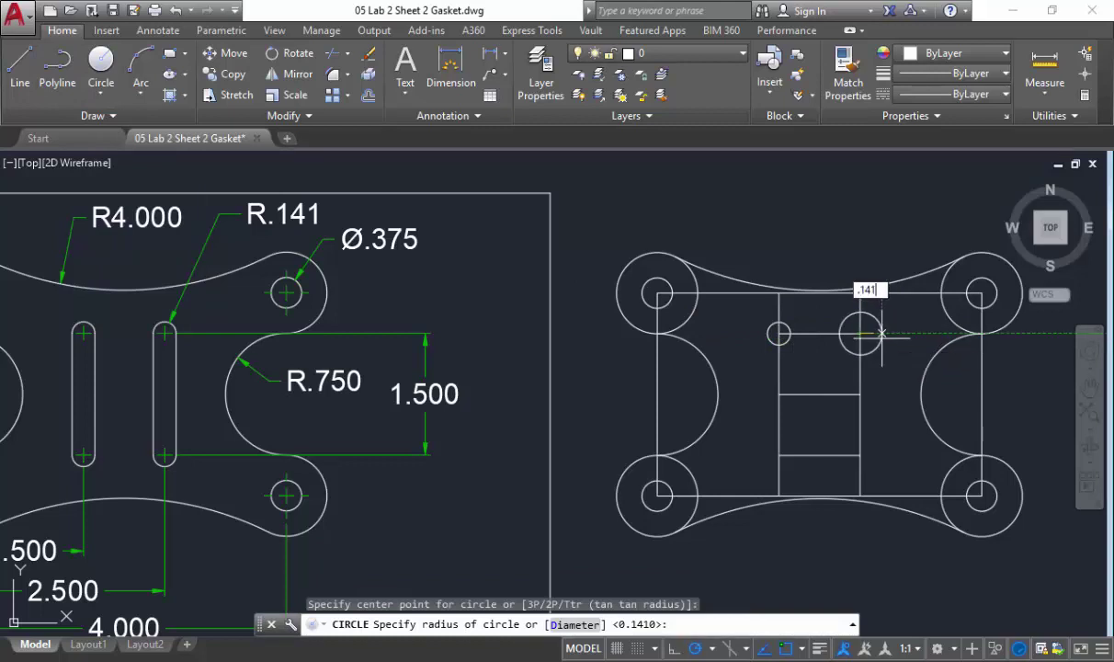
key(Return)
Draw .141 radius circles at both intersections of the lower offset line with the slot centerlines.
key(Return)
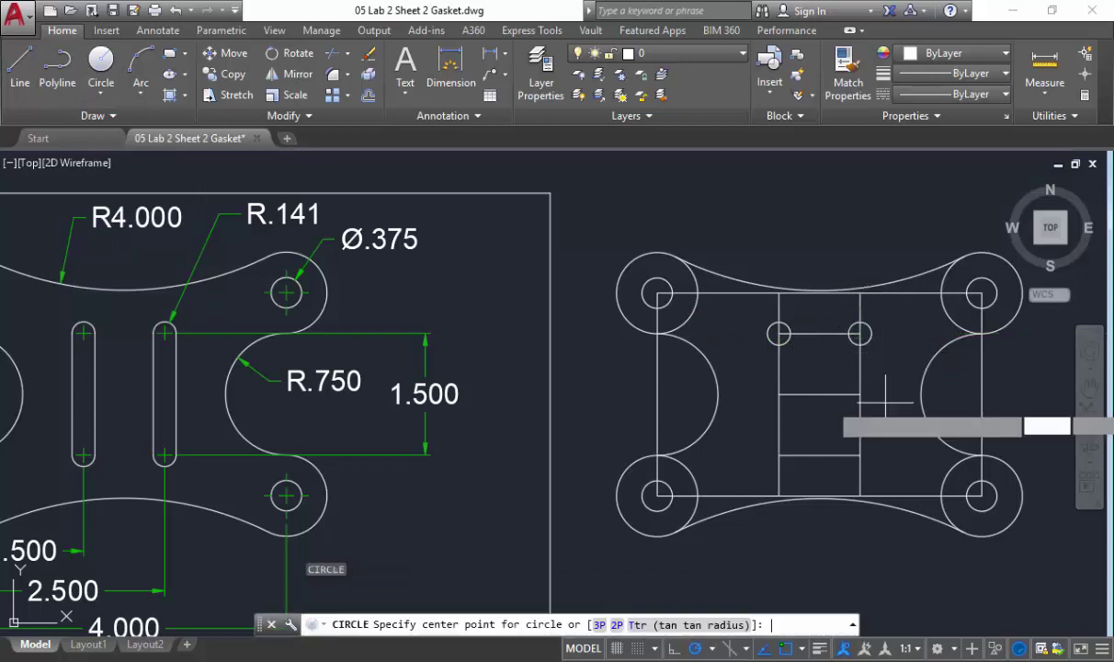
click(860, 454)
key(Return)
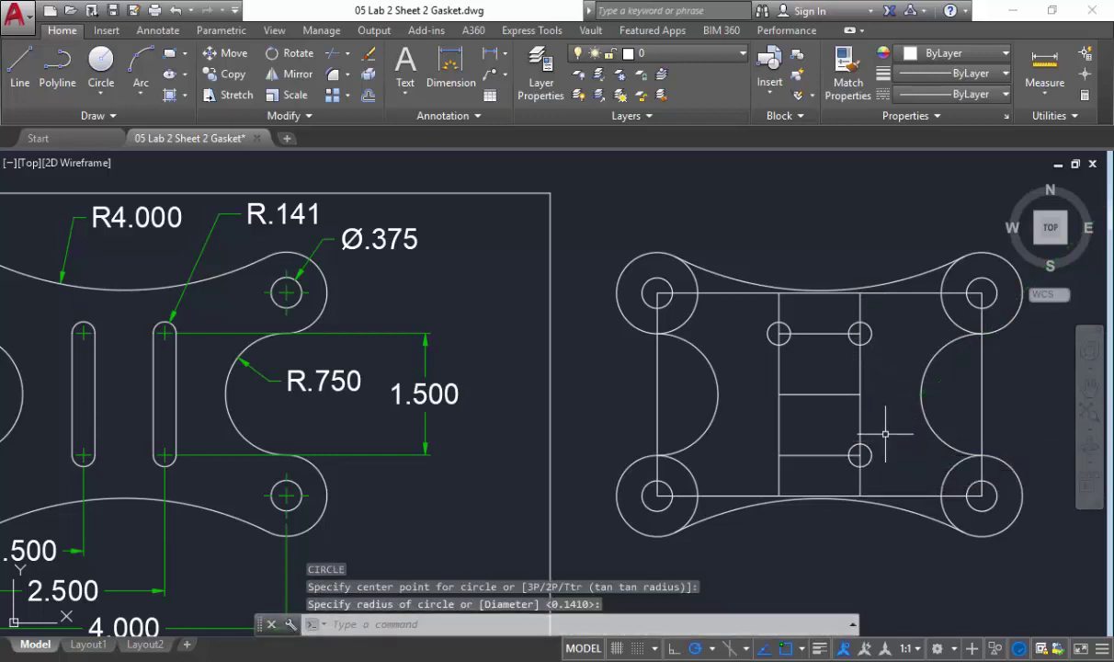
key(Return)
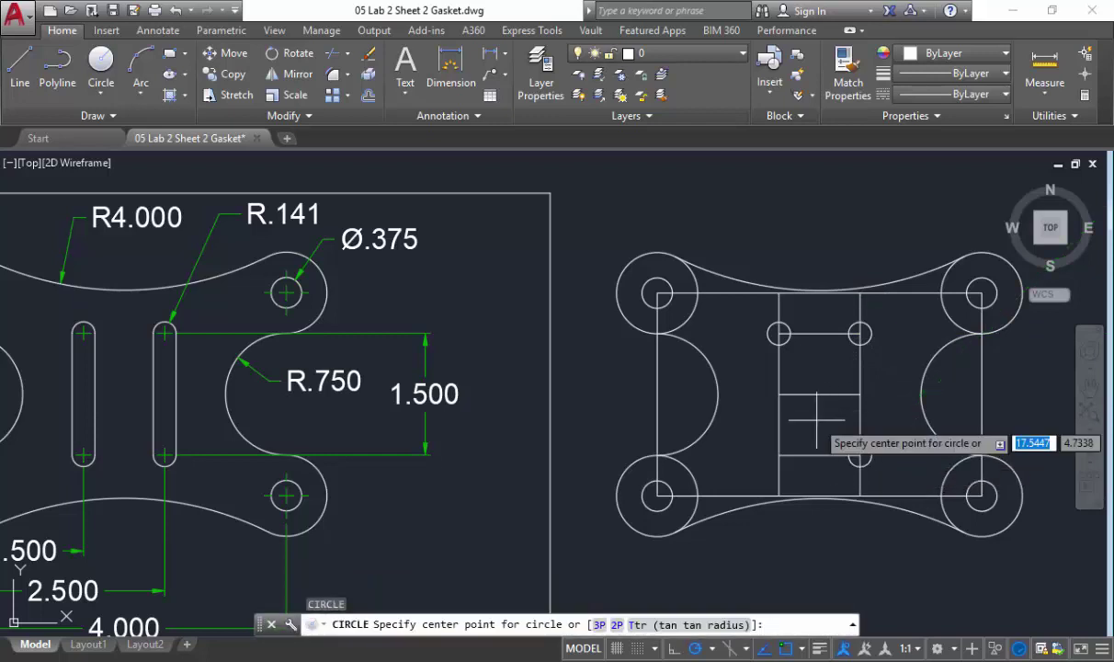
click(780, 455)
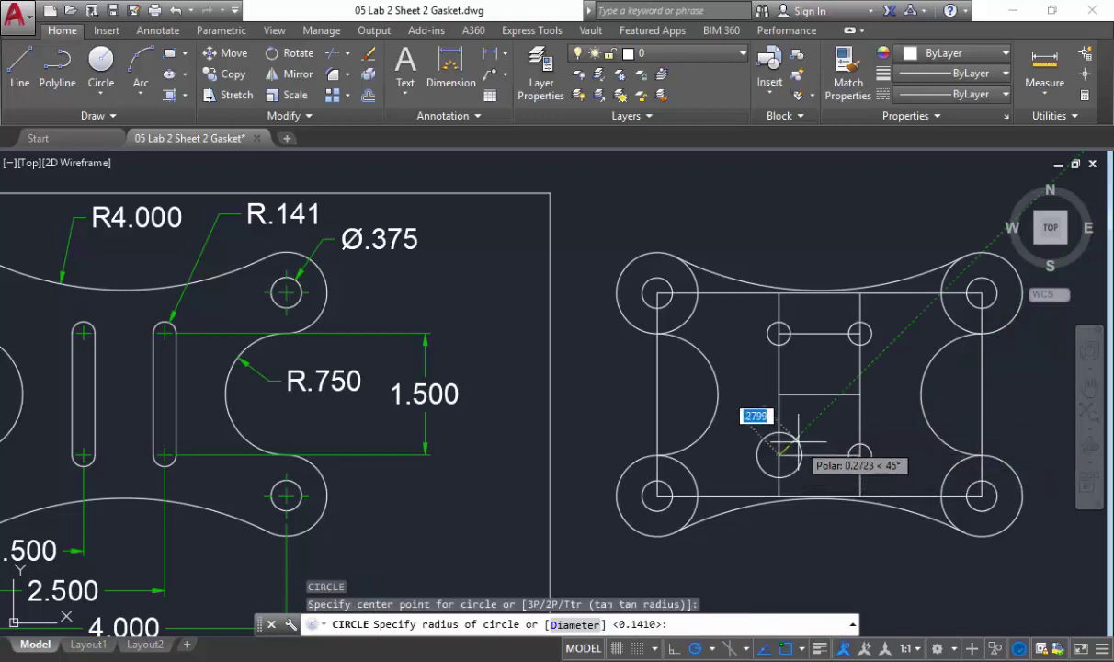
key(Return)
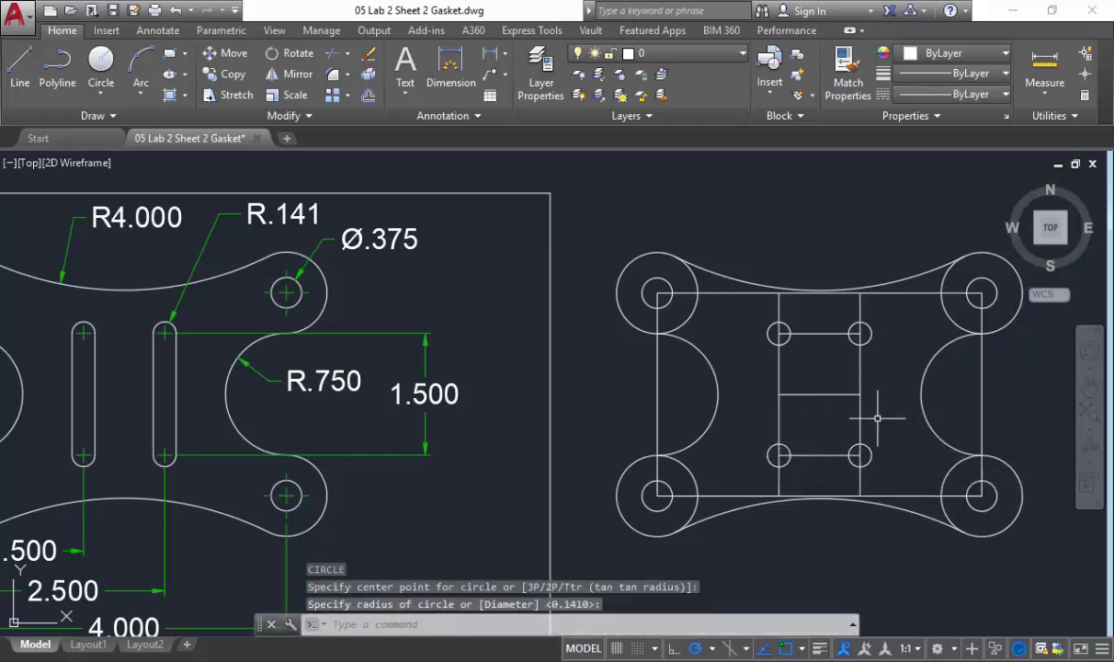
Delete the two vertical slot centerlines and the three short horizontal construction lines between them.
click(890, 414)
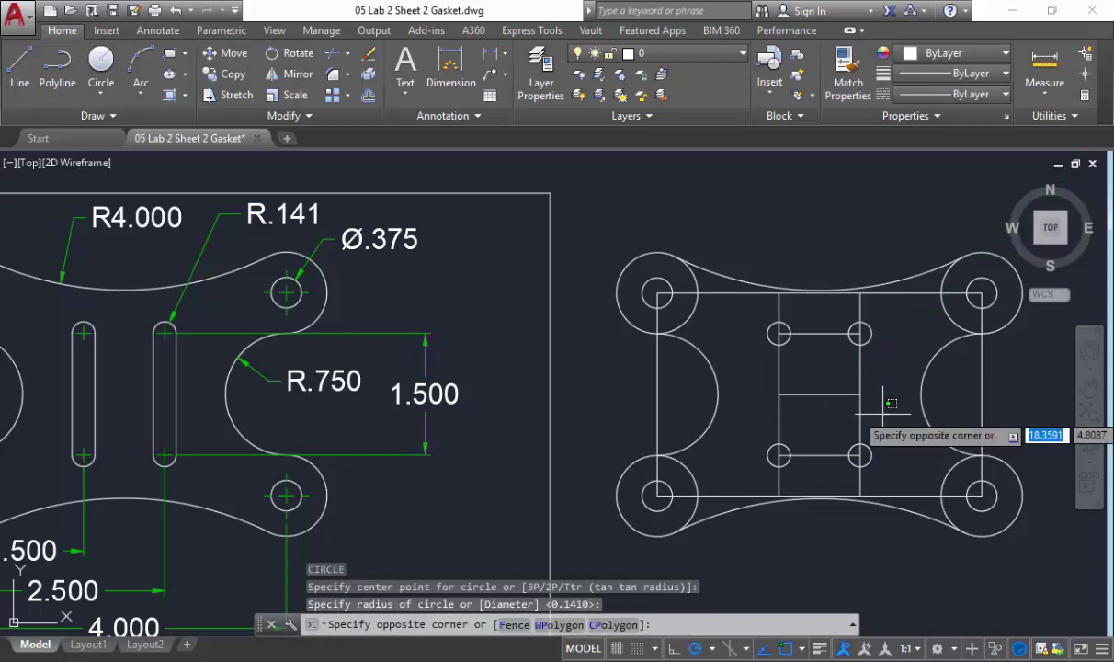
click(770, 375)
click(825, 303)
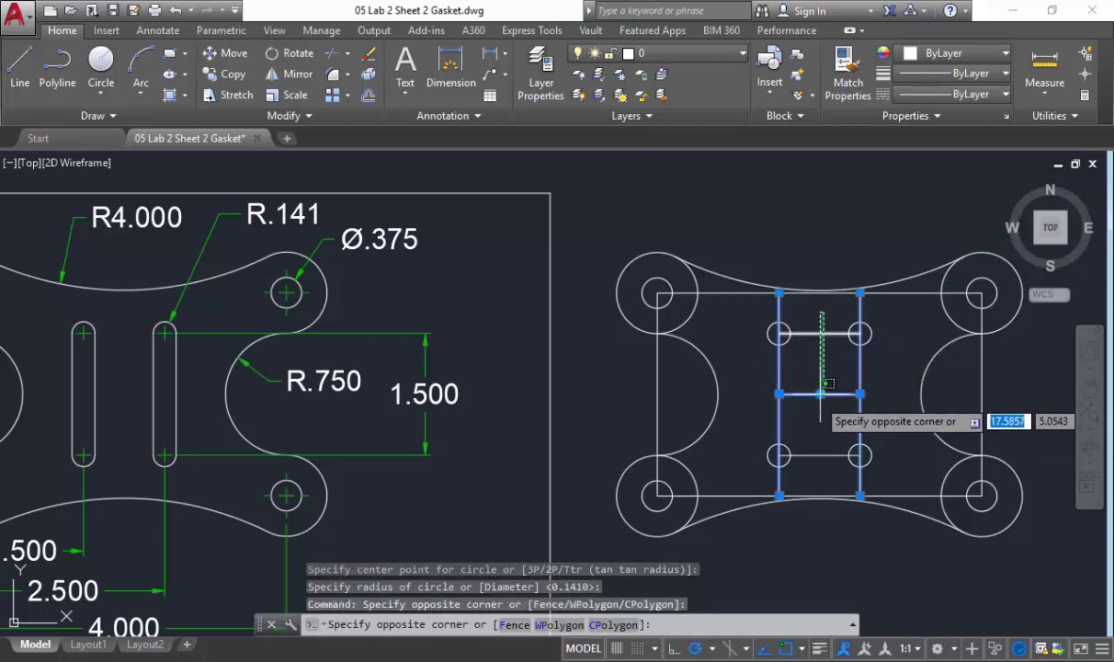
click(809, 467)
key(Delete)
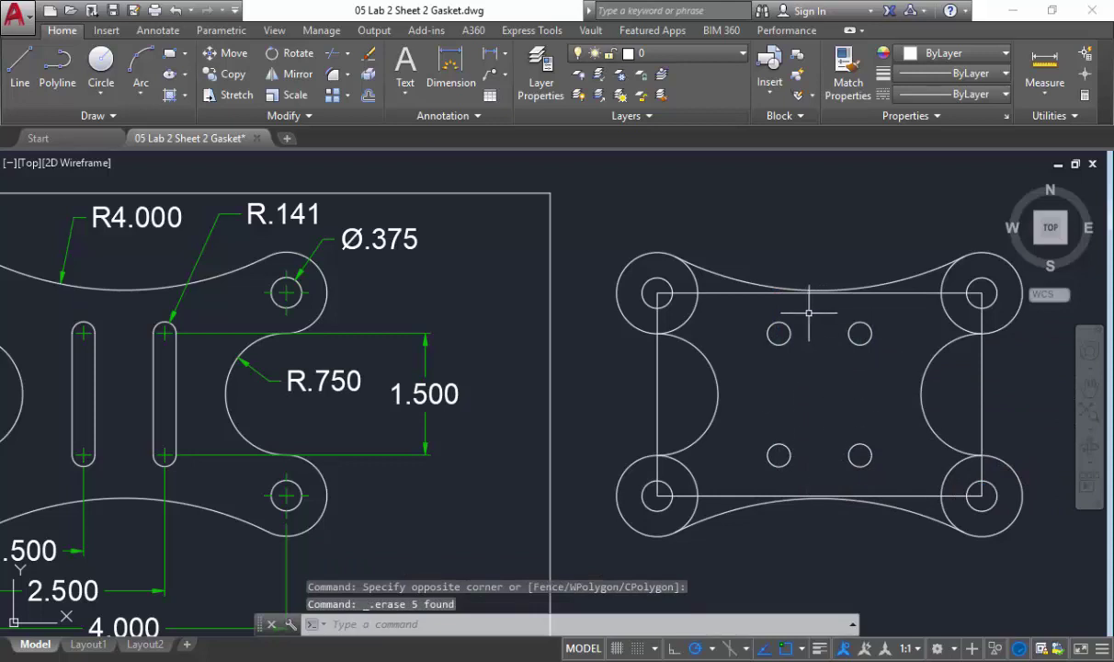
Delete the four edges of the construction rectangle joining the corner hole centers.
click(734, 495)
click(660, 425)
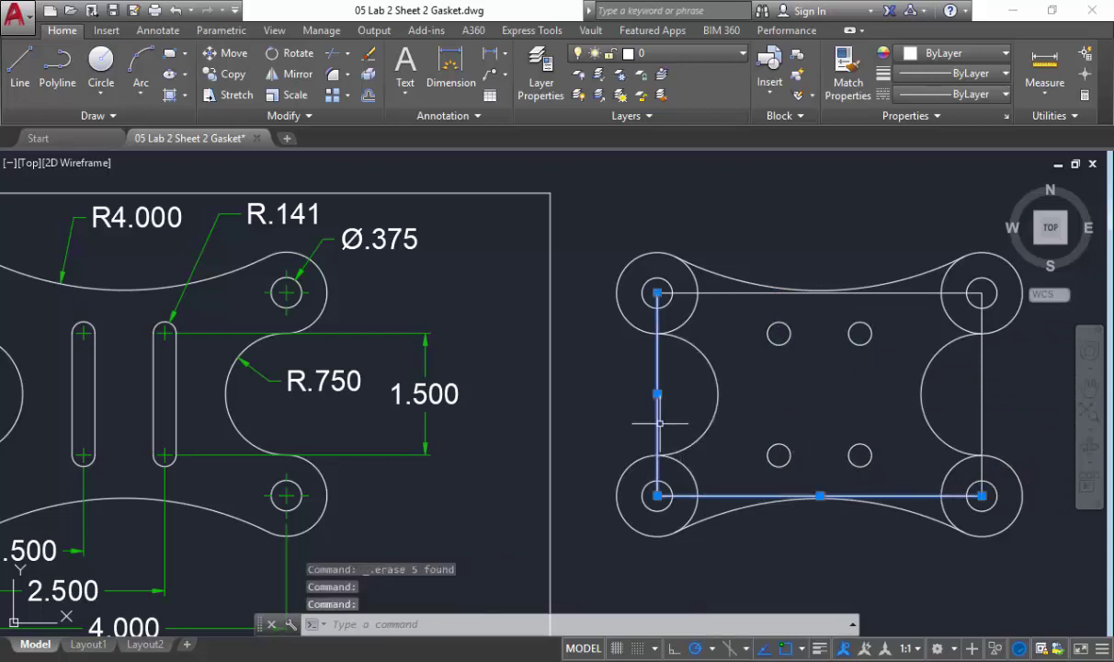
click(722, 292)
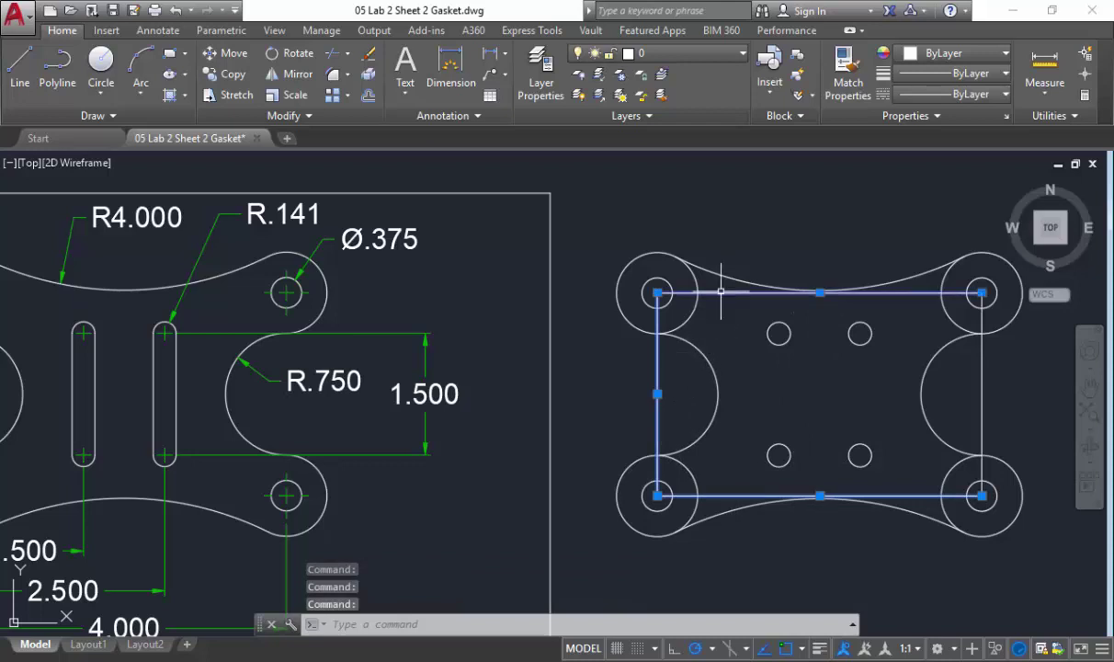
click(978, 372)
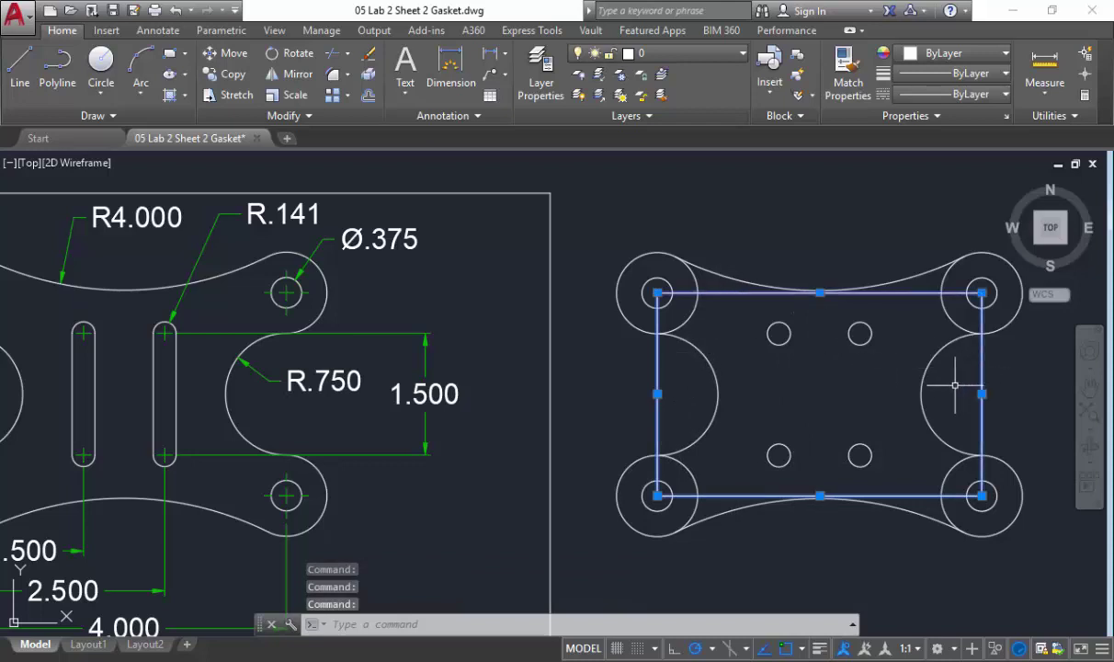
key(Delete)
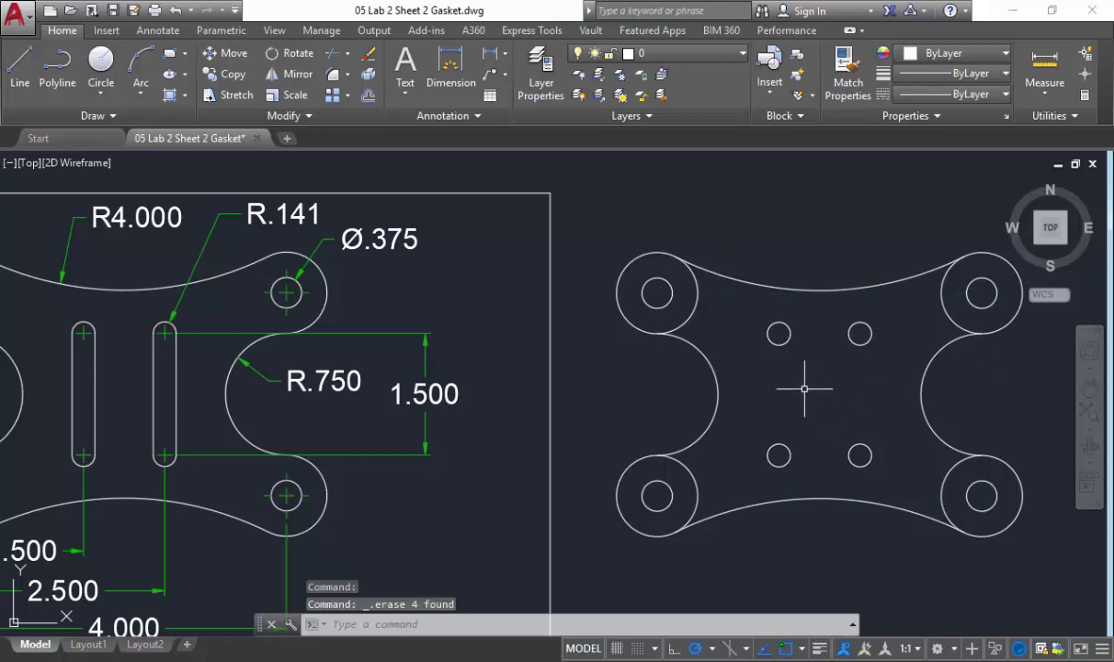
Review the reference slots and active object snaps, and draw a vertical line joining the left quadrants of the left pair of slot circles.
middle_drag(264, 362, 425, 338)
click(365, 370)
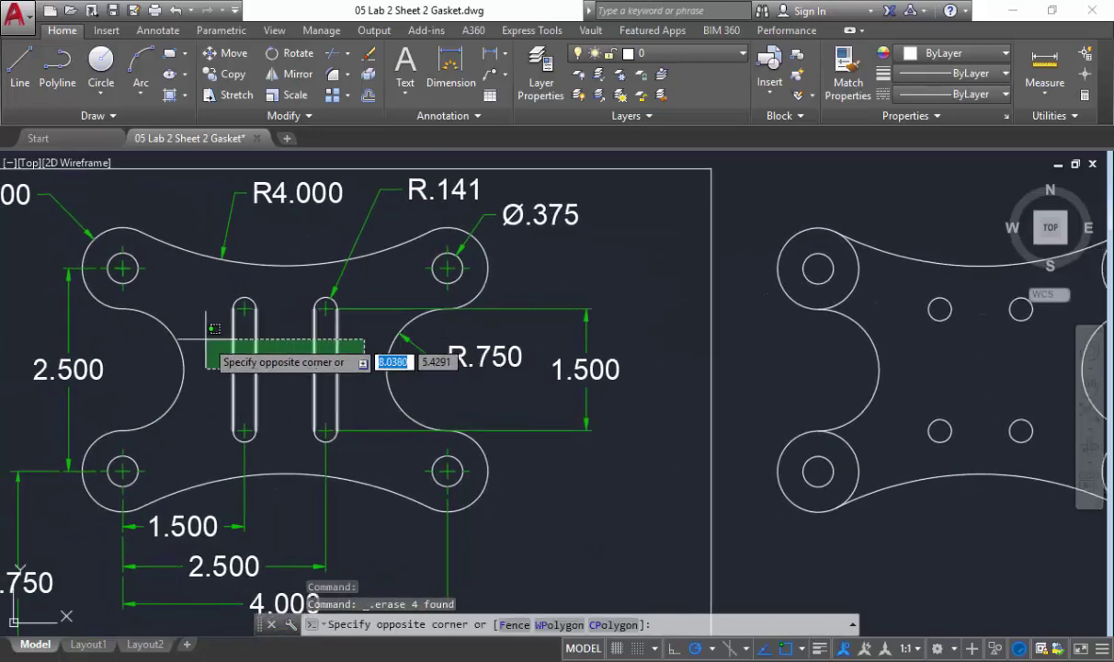
click(171, 294)
key(Escape)
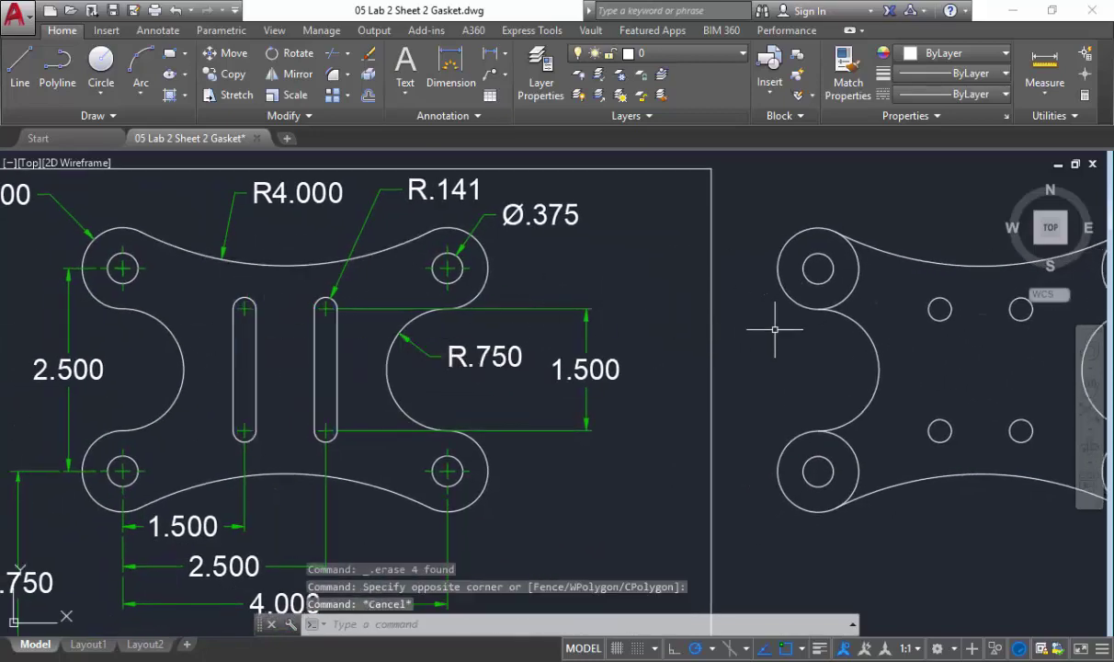
middle_drag(779, 323, 418, 322)
click(20, 66)
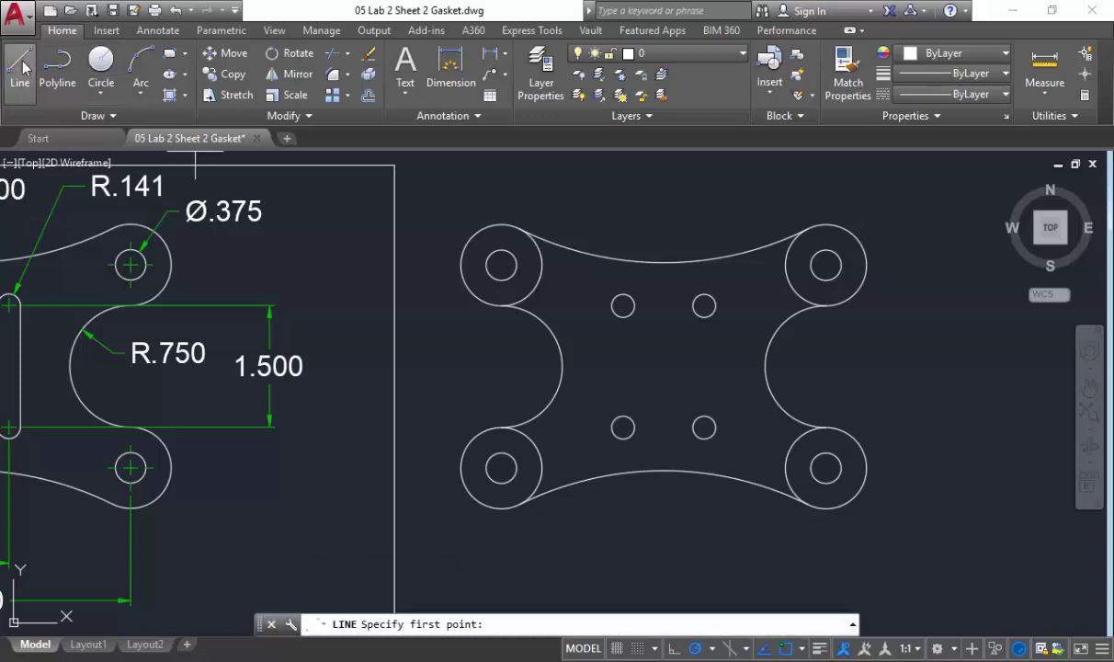
click(612, 305)
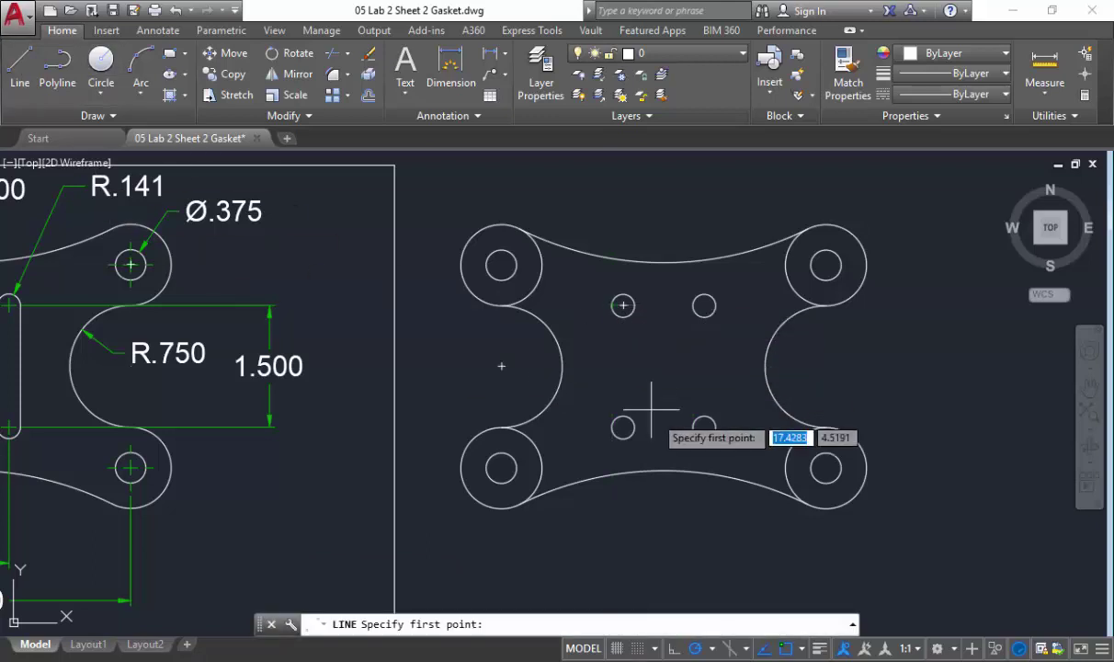
click(801, 649)
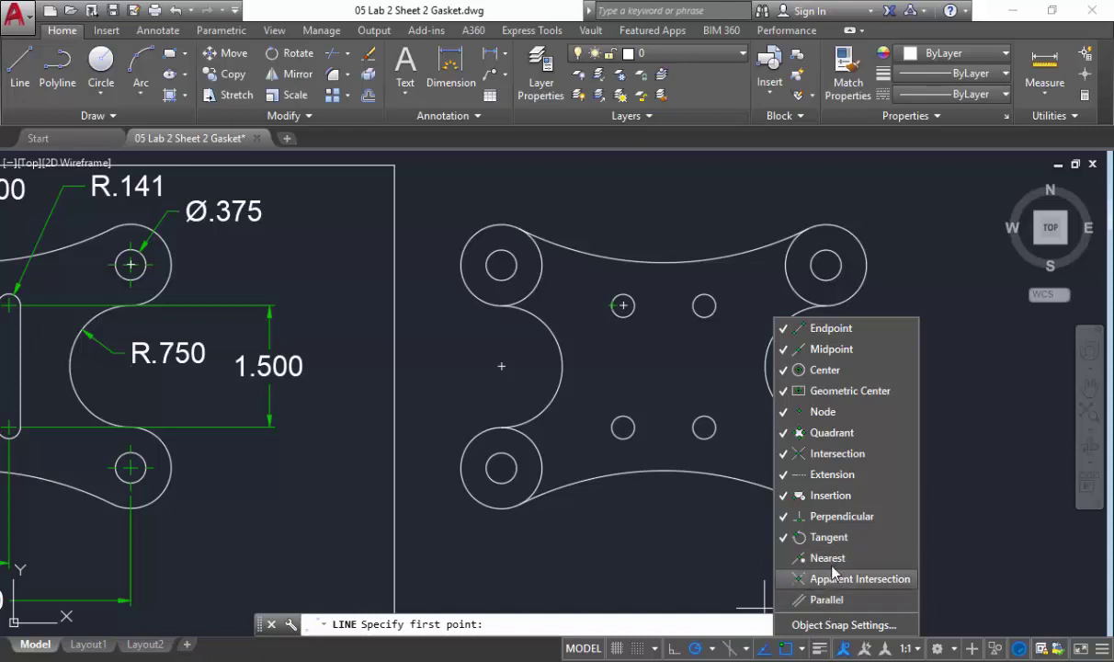
click(614, 372)
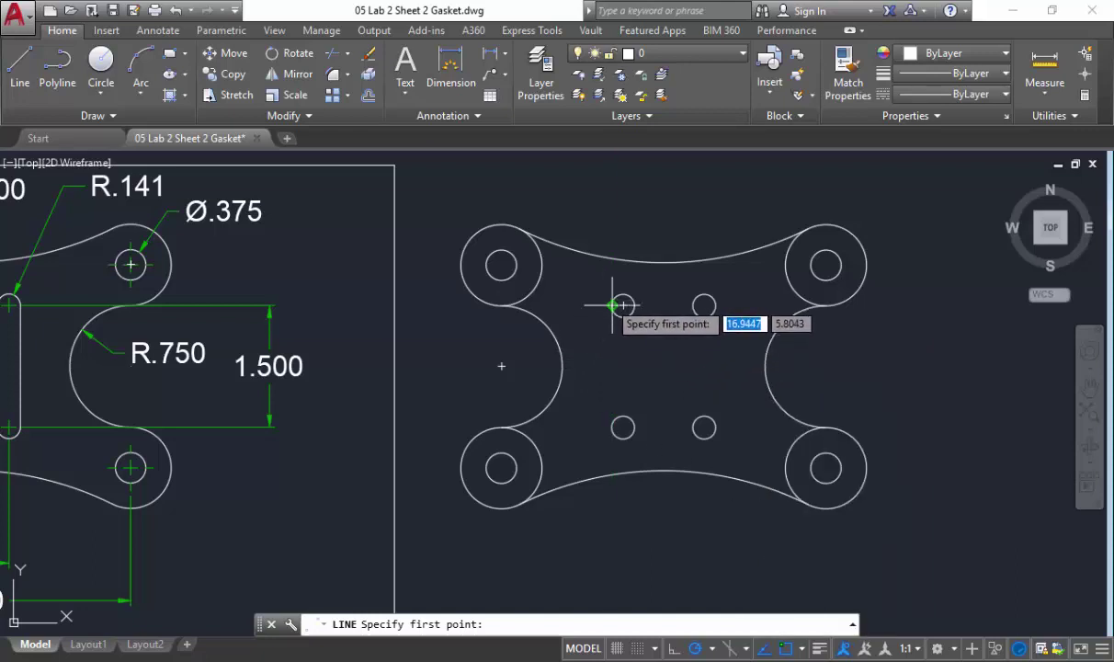
click(613, 305)
click(612, 427)
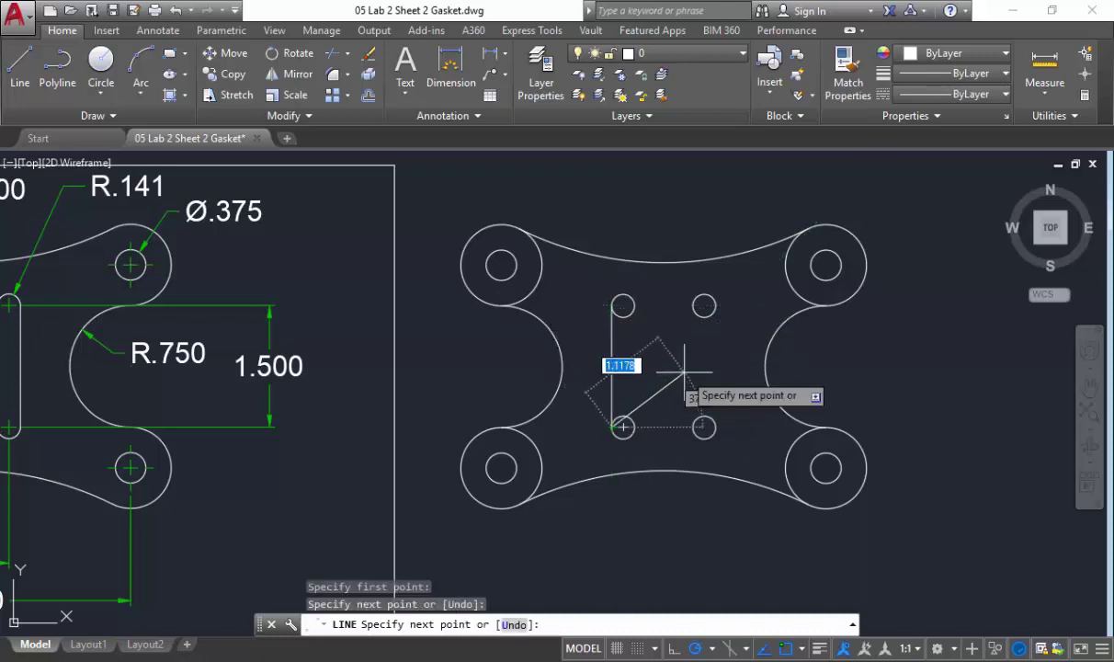
key(Return)
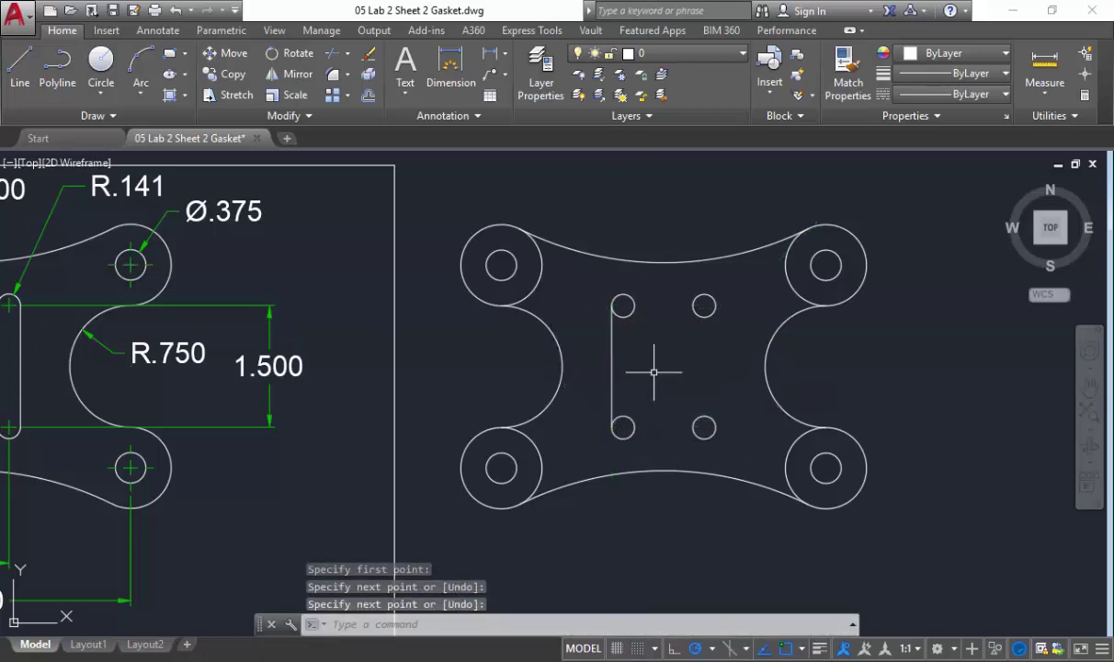
Draw a vertical line joining the right quadrants of the left pair of slot circles.
key(Return)
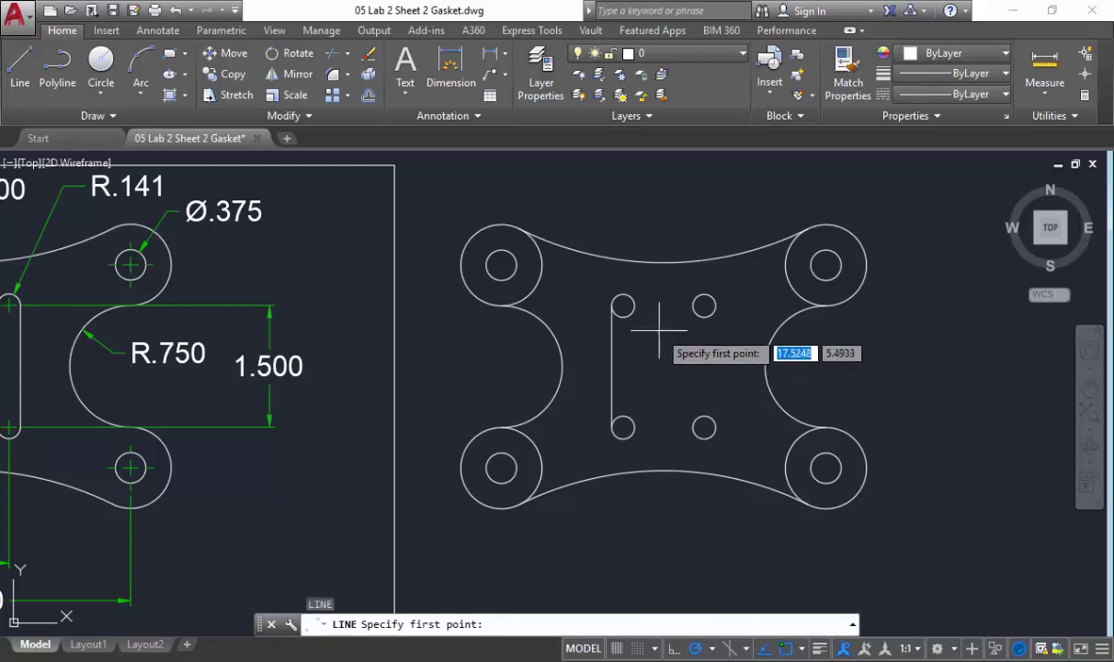
click(623, 305)
click(634, 426)
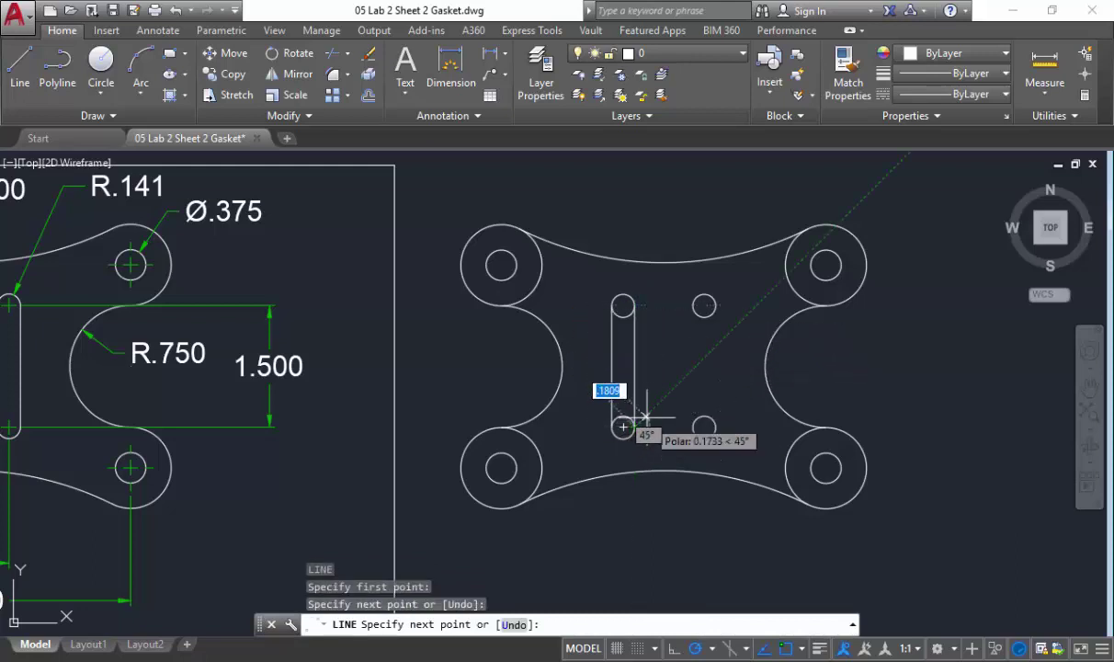
key(Return)
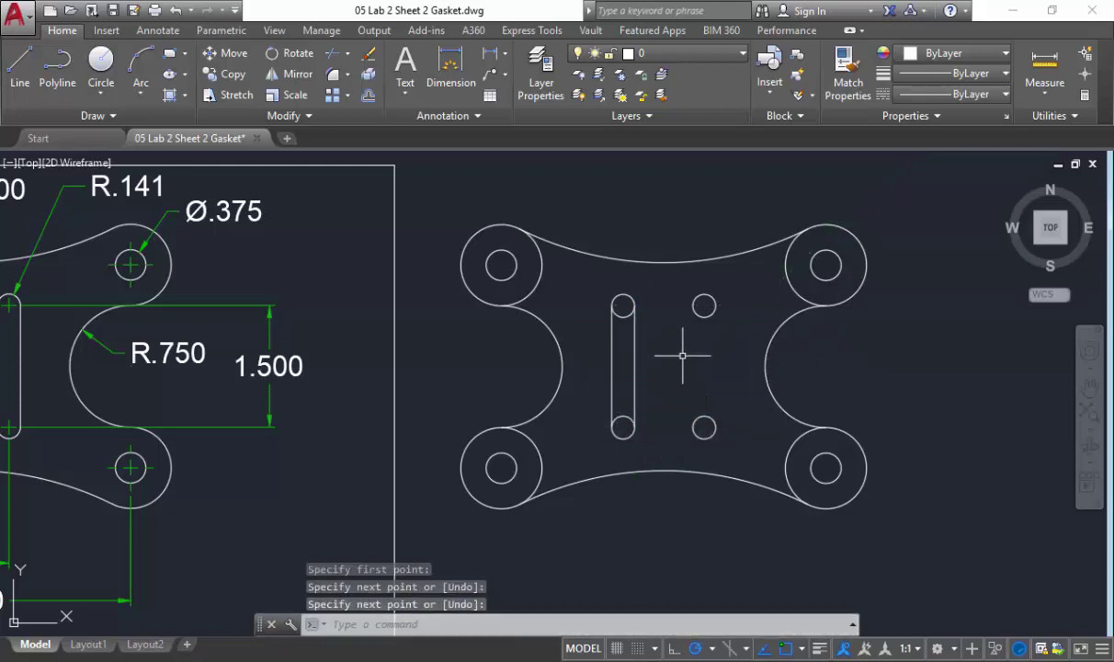
Draw two vertical lines joining the left quadrants and the right quadrants of the right pair of slot circles.
key(Return)
click(693, 306)
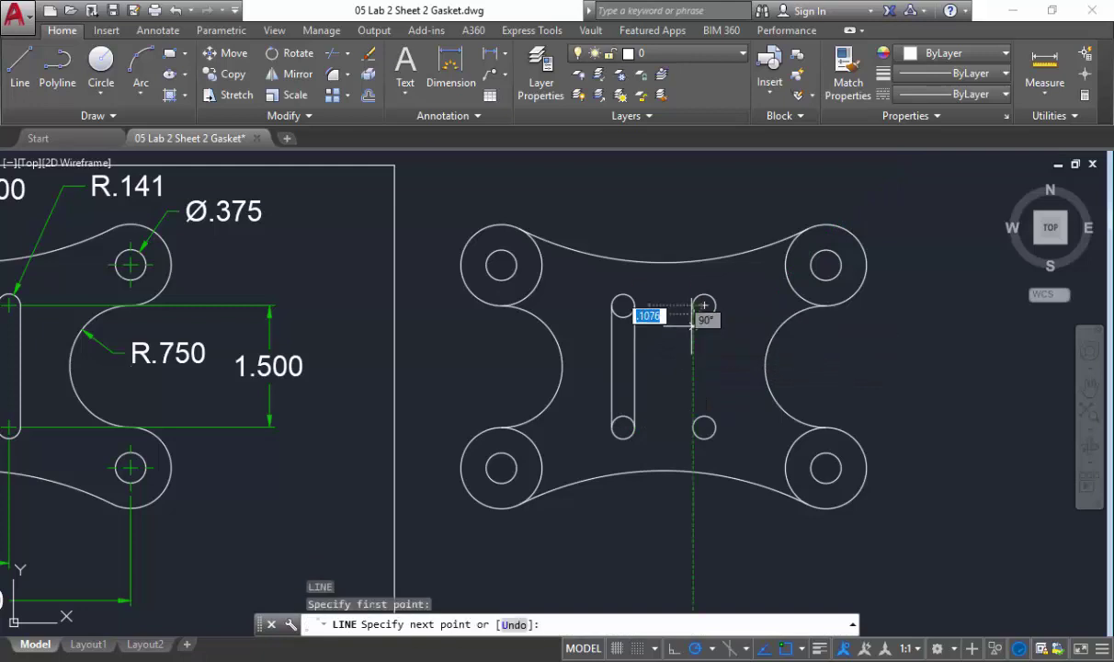
click(693, 426)
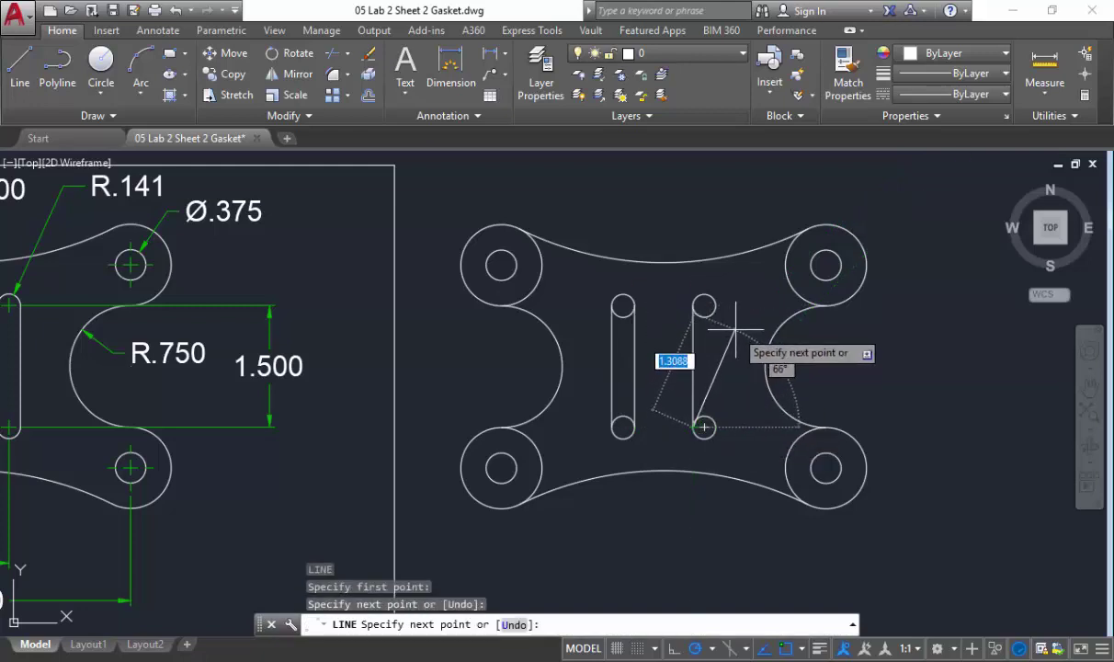
key(Return)
key(Return)
click(716, 305)
click(716, 426)
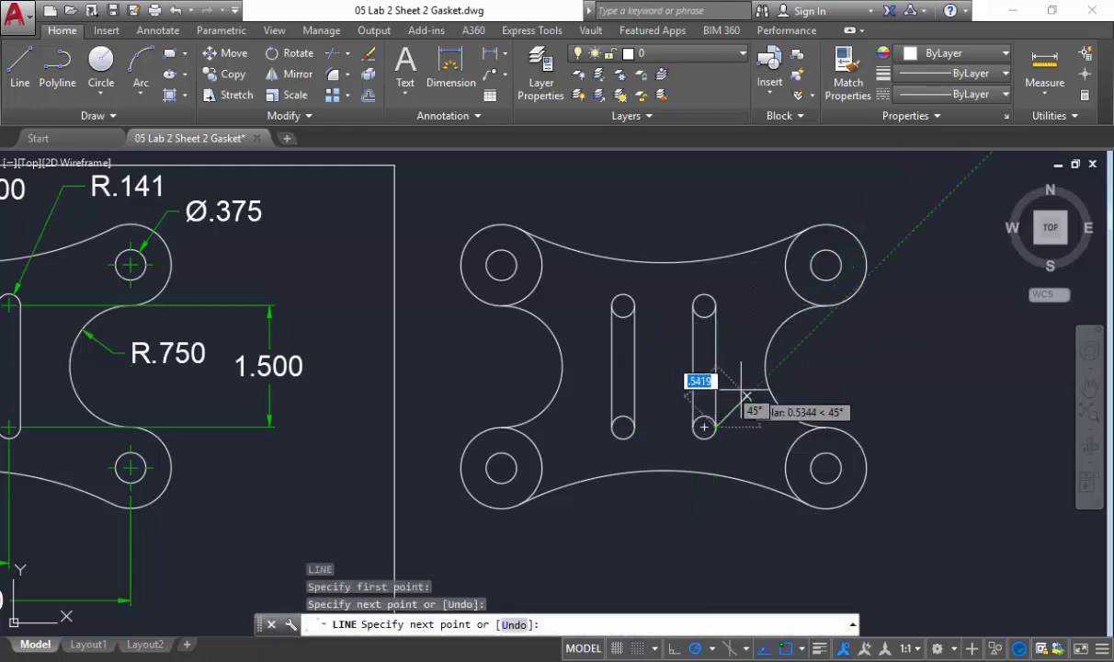
key(Return)
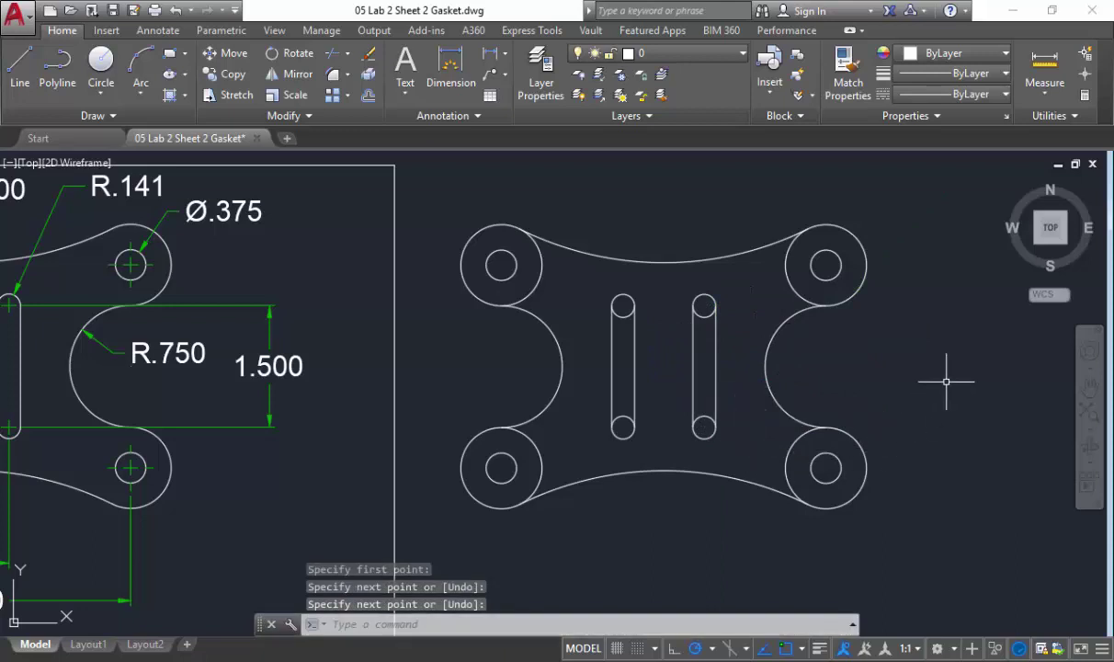
Trim away the inner arcs of the four large corner circles, using all objects as cutting edges.
click(335, 59)
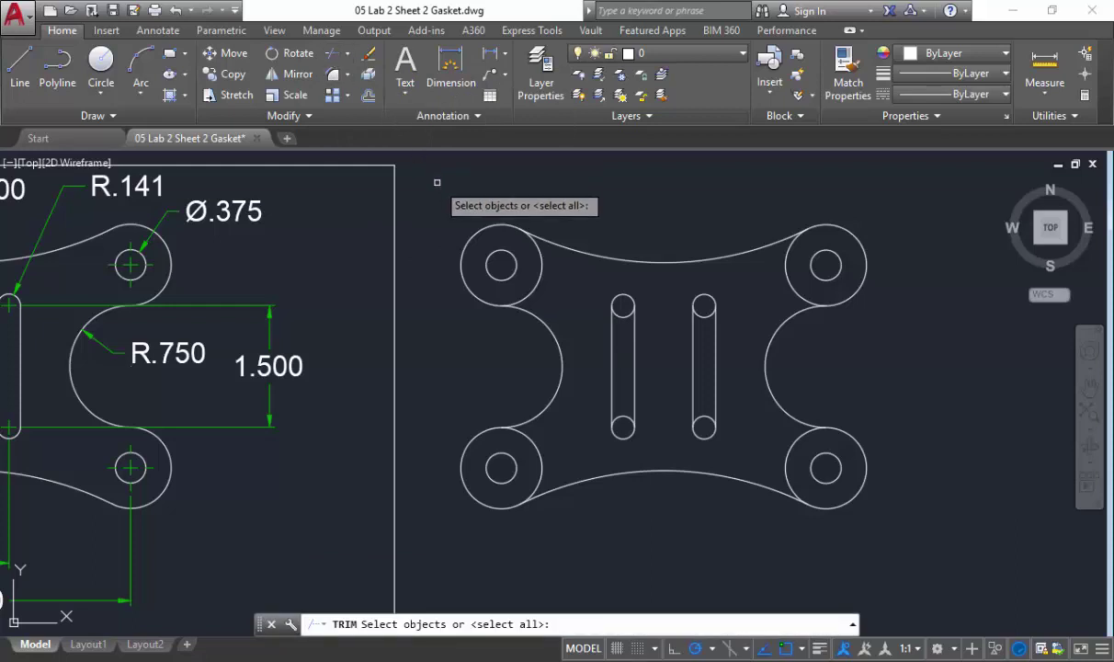
key(Return)
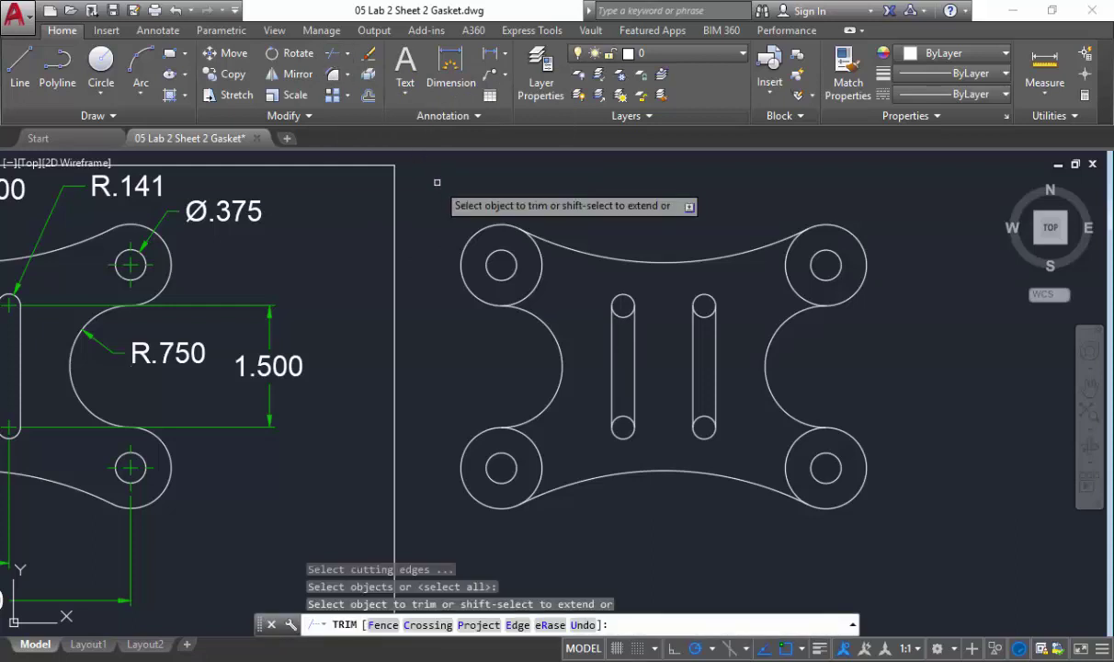
click(538, 442)
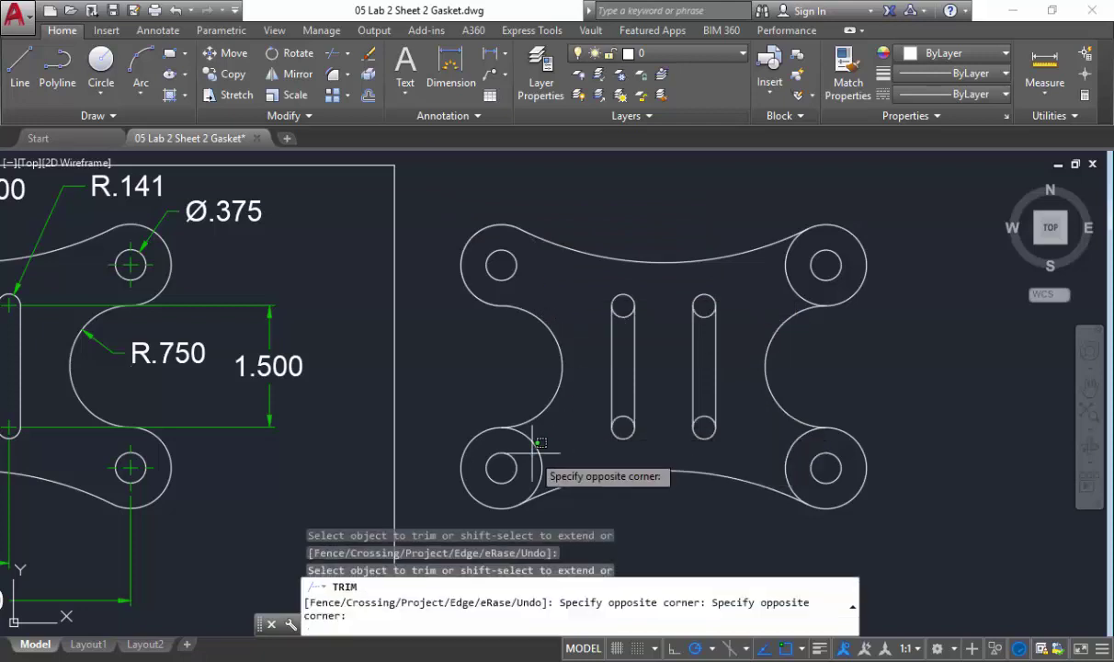
click(532, 451)
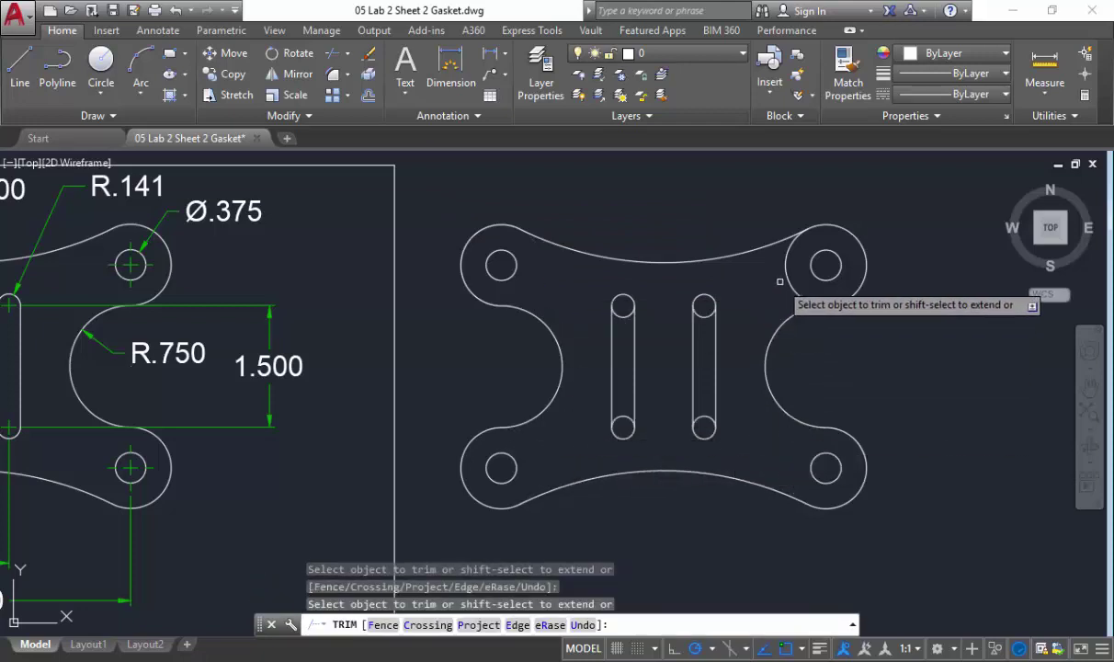
Trim the inner halves of the four slot circles to leave two rounded slots.
click(705, 316)
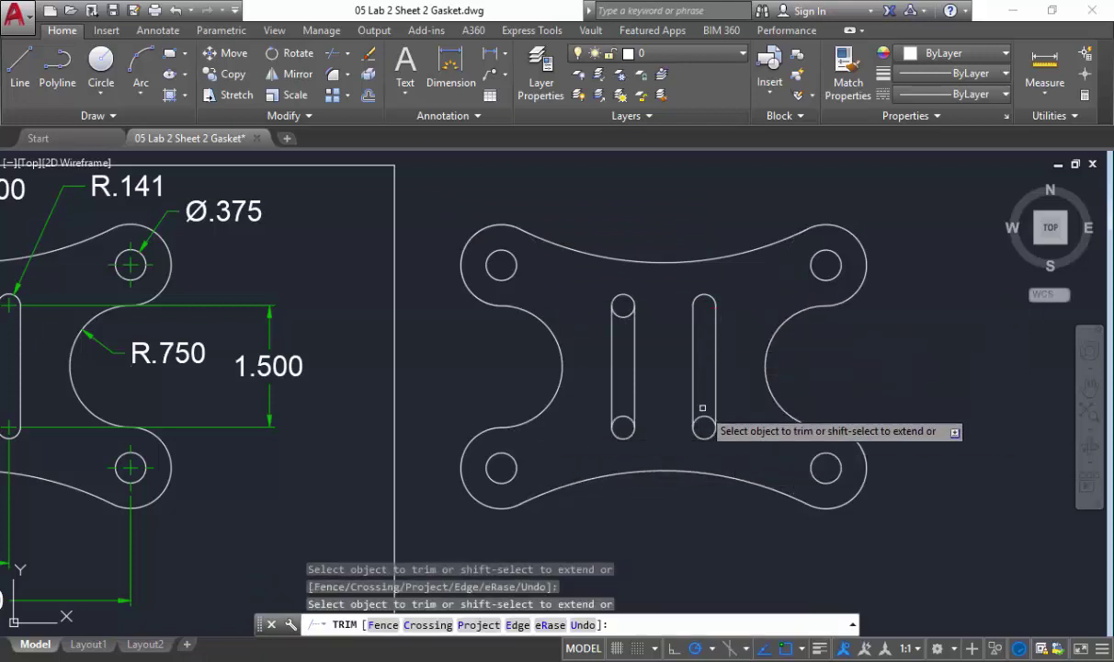
click(703, 419)
click(623, 416)
click(623, 314)
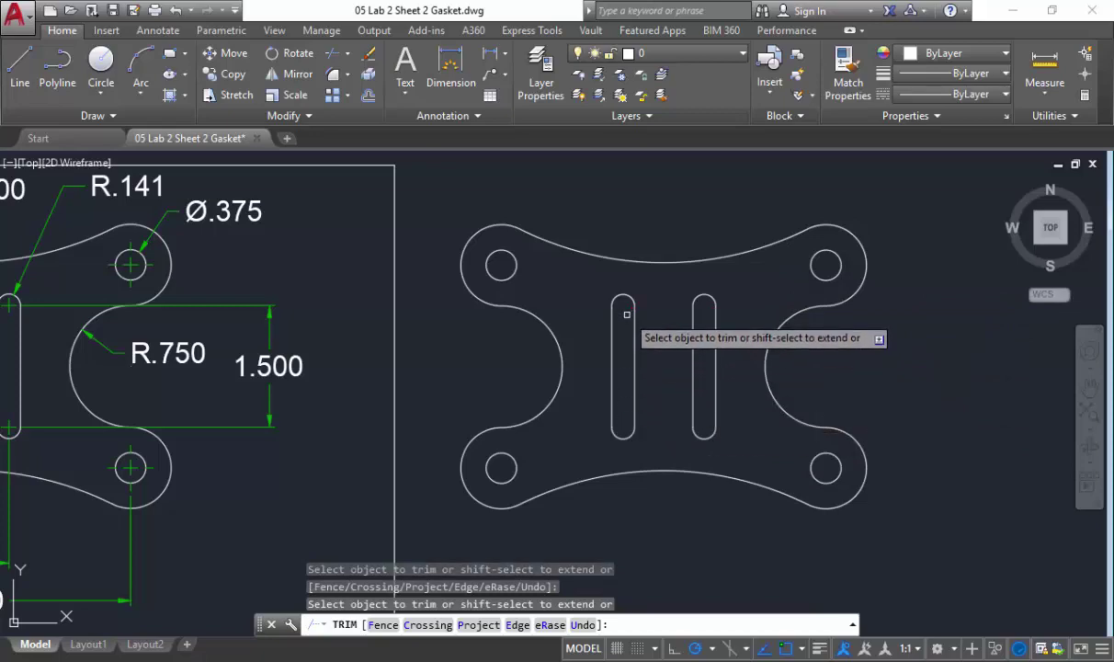
right_click(623, 279)
click(622, 276)
Draw a 2.75 line straight down from the left quadrant of the gasket's lower-left corner arc.
scroll(552, 322, down, 4)
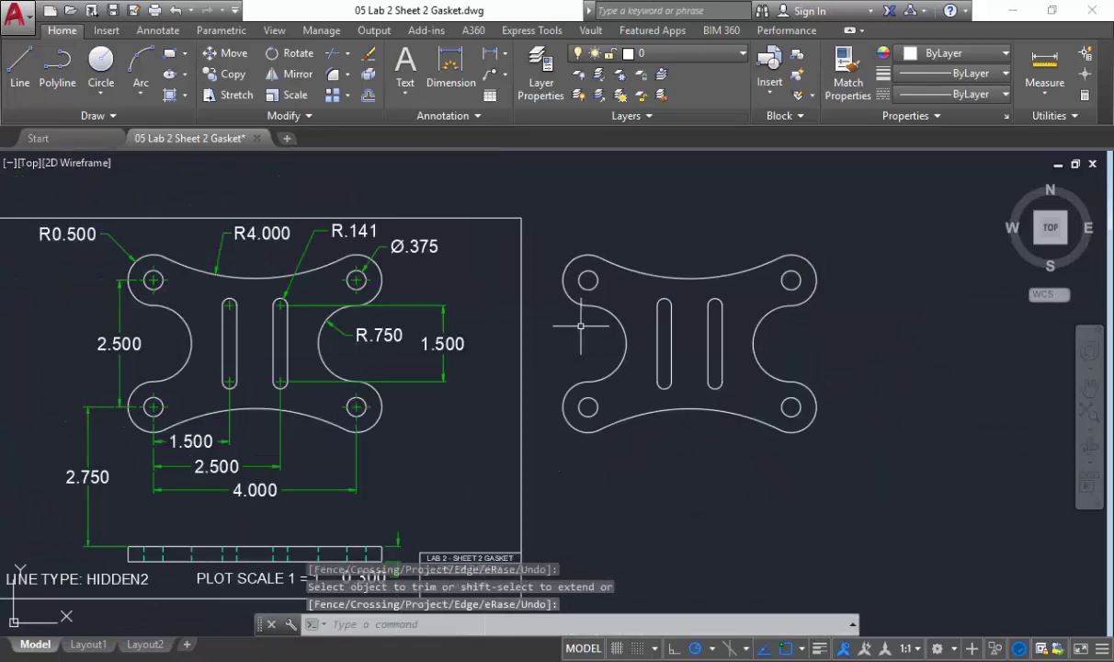
middle_drag(619, 380, 684, 288)
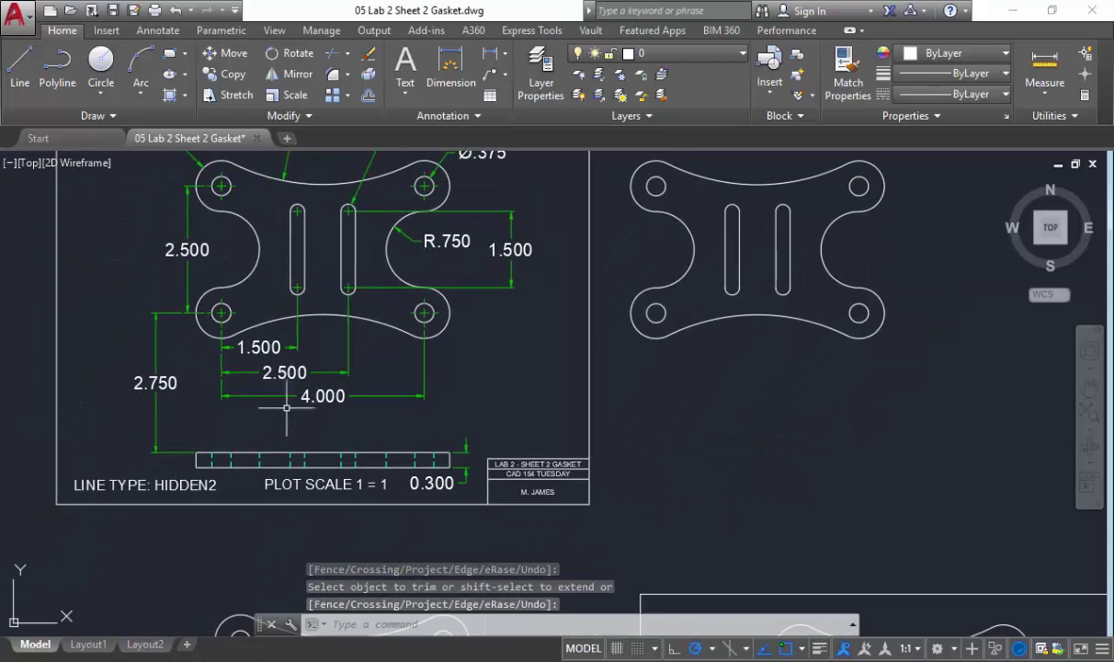
scroll(216, 344, up, 2)
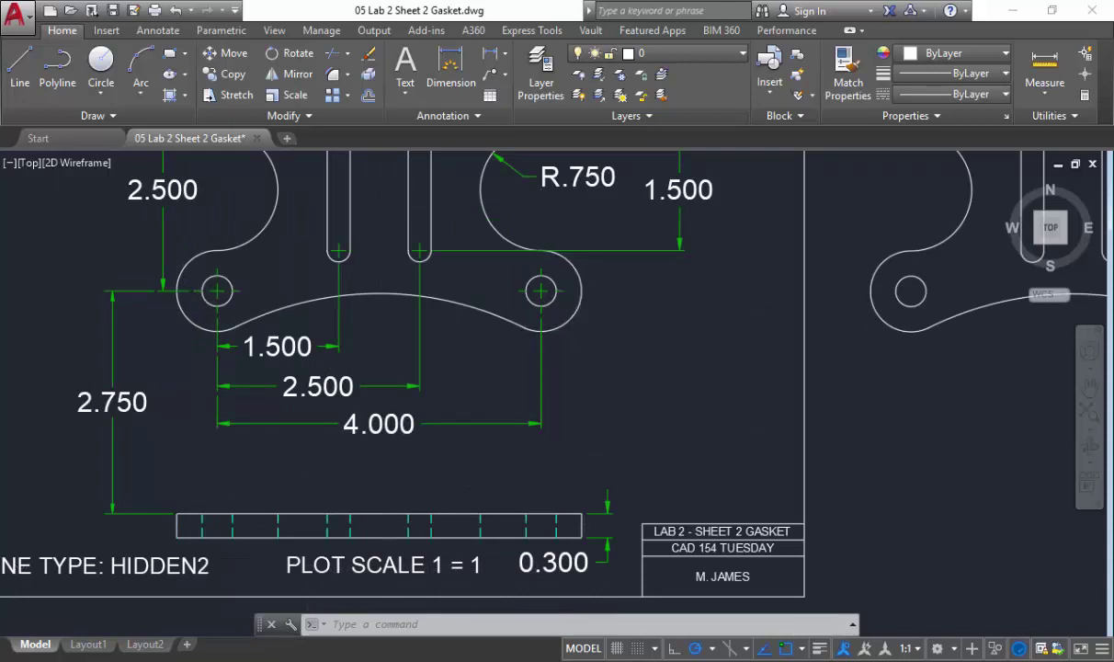
scroll(610, 398, down, 2)
click(33, 79)
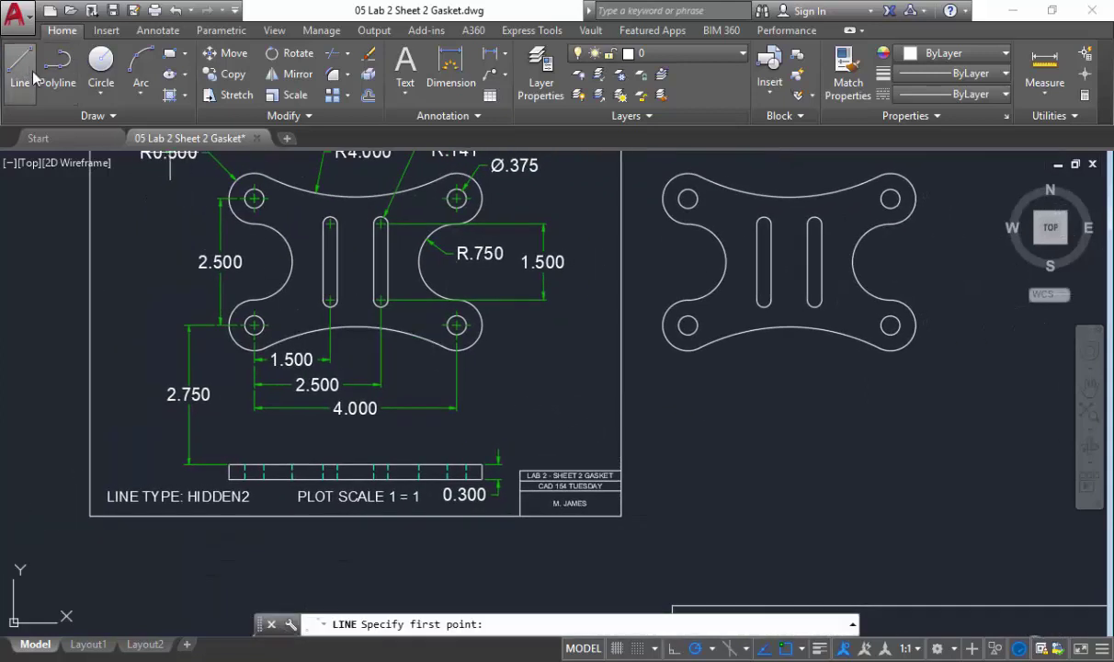
scroll(664, 324, up, 2)
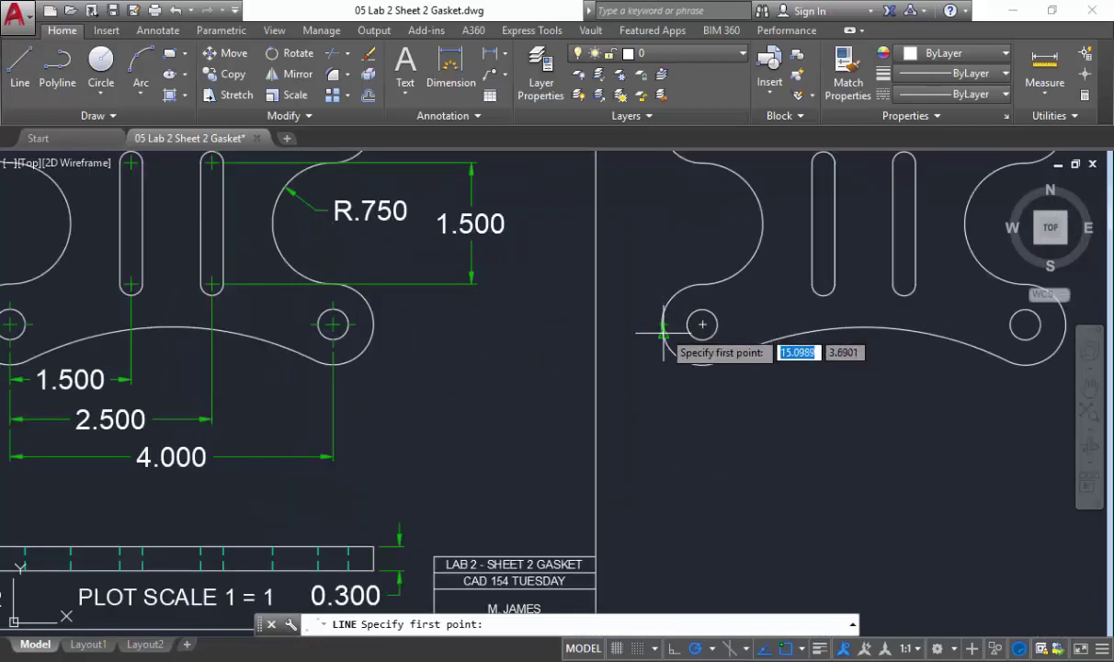
scroll(660, 327, up, 4)
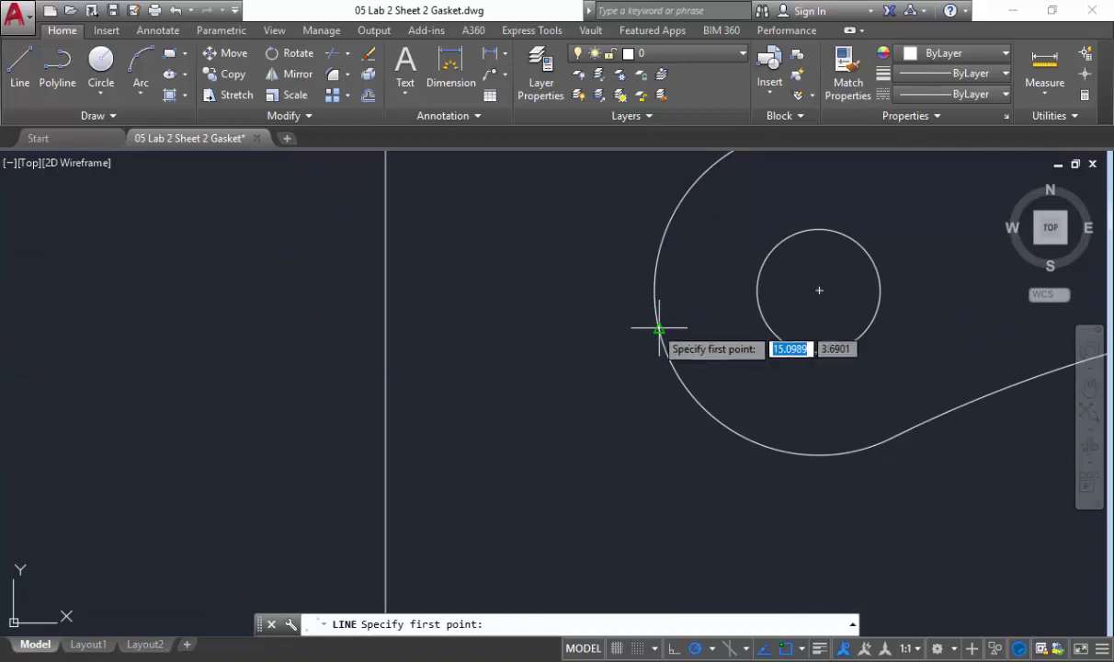
click(654, 291)
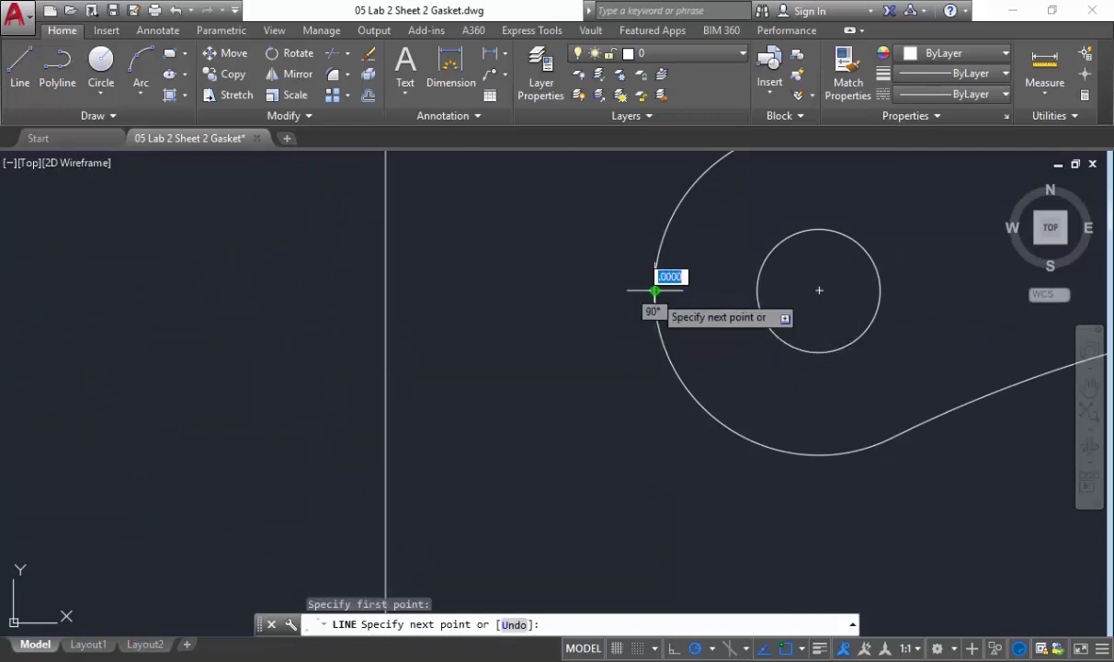
scroll(654, 294, down, 6)
scroll(654, 309, up, 2)
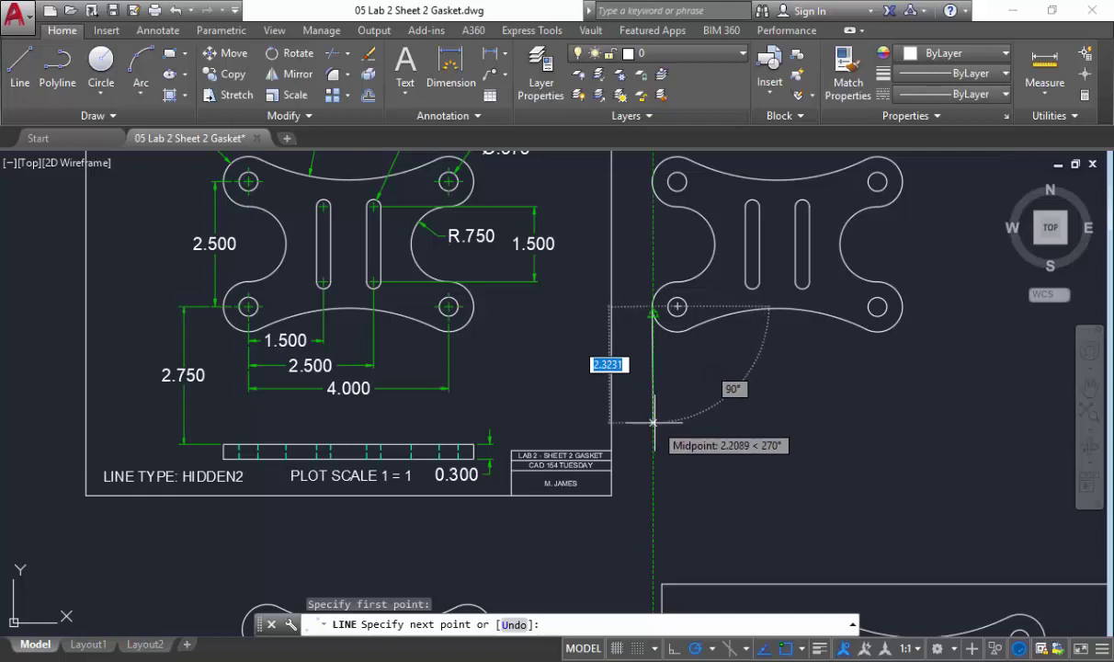
text(2.75)
key(Return)
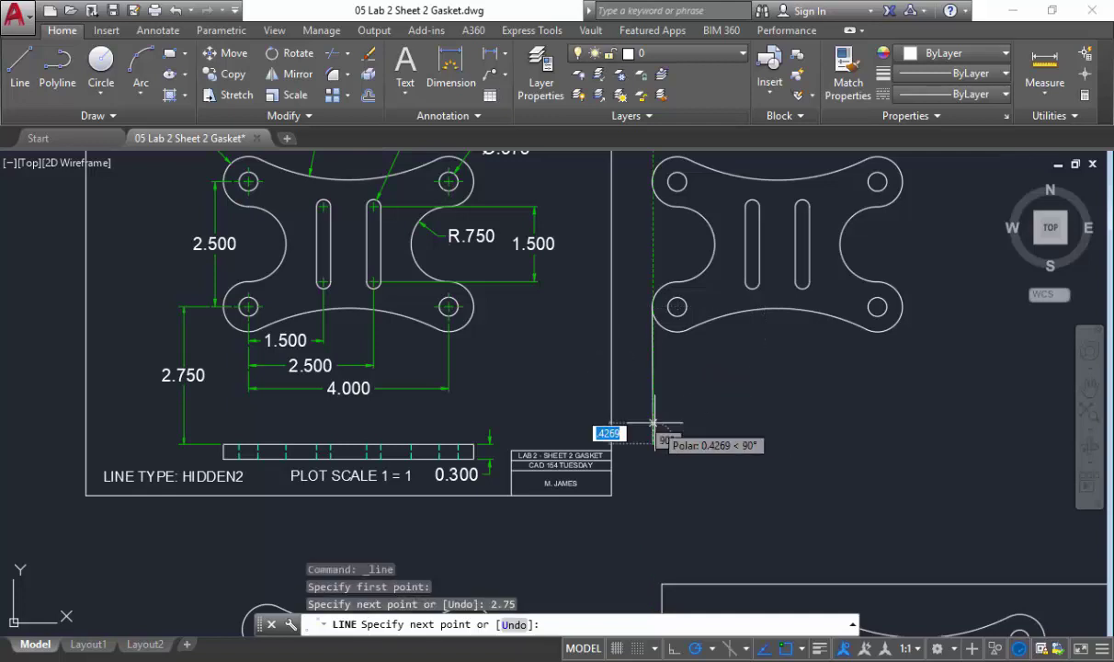
key(Escape)
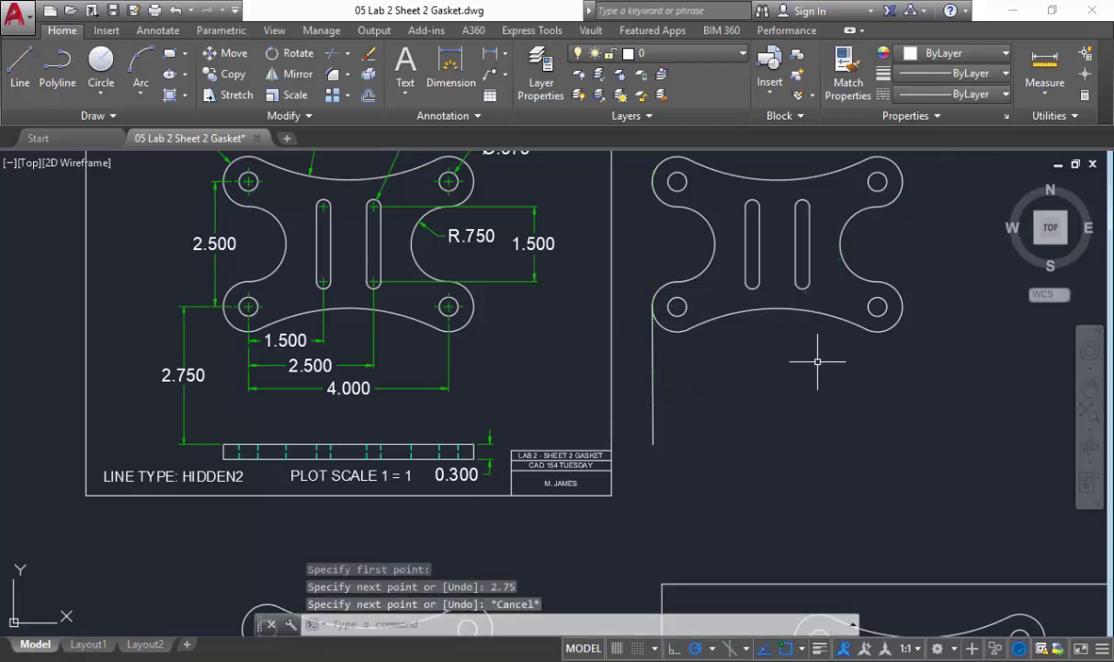
Draw a 2.75 line down from the lower-right corner arc's right quadrant and join its lower end to the left vertical line's end.
click(19, 69)
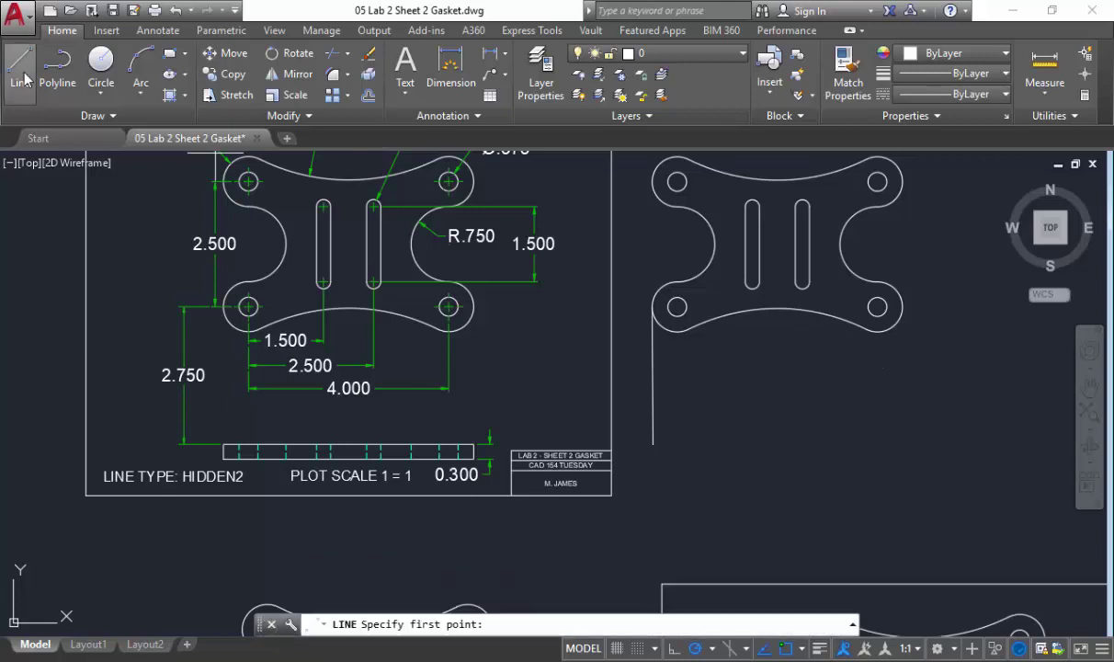
click(903, 306)
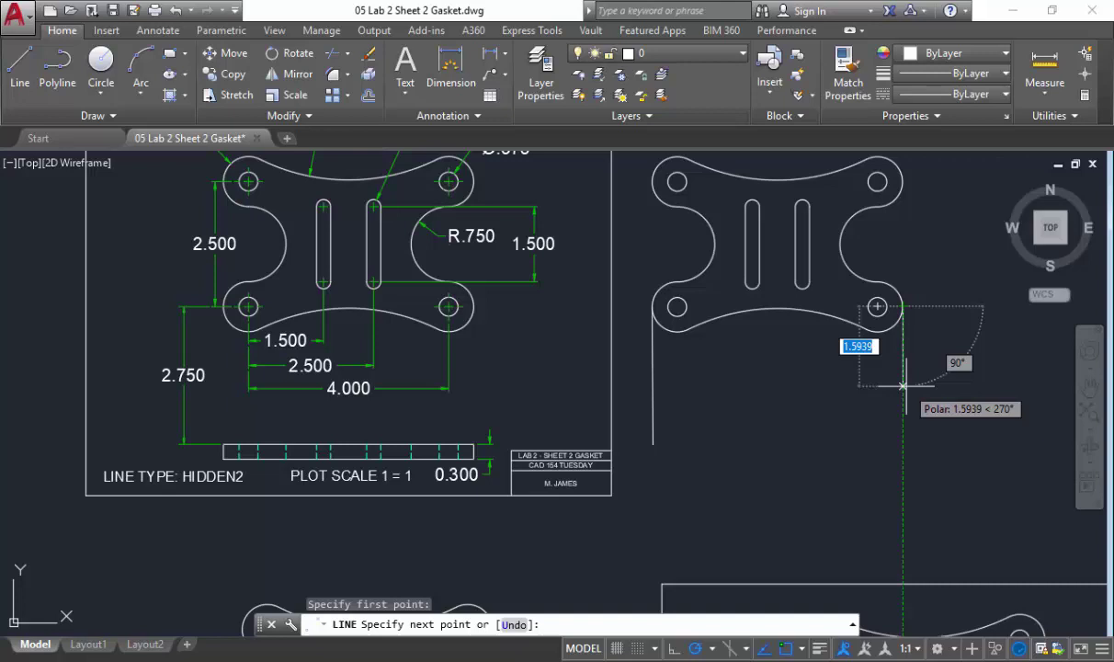
text(2.75)
key(Return)
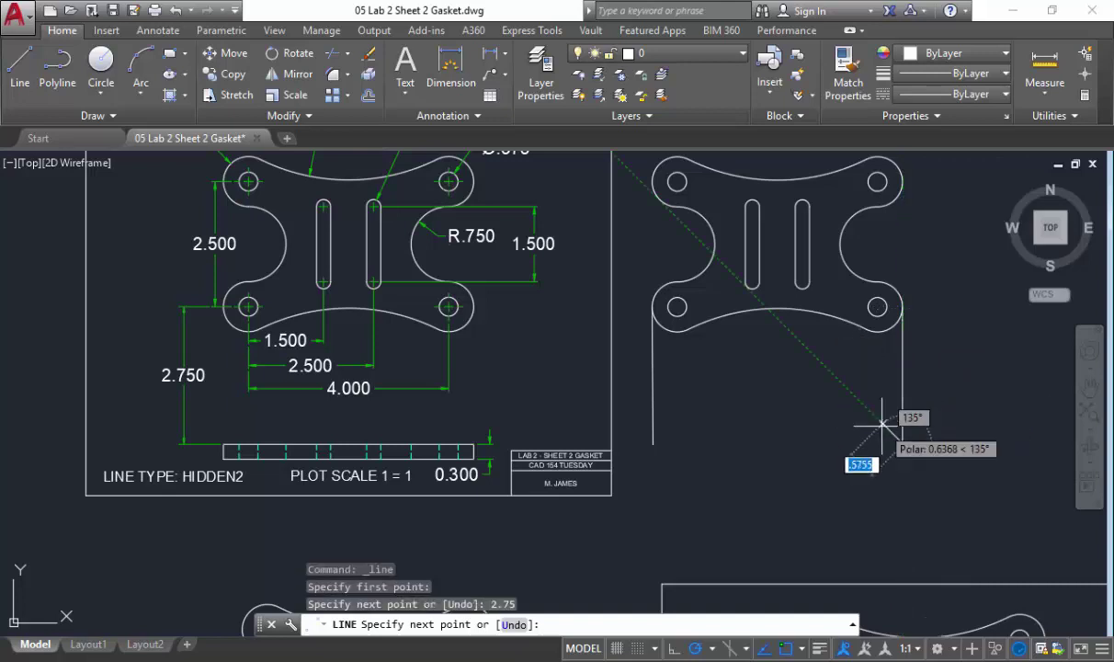
click(653, 444)
key(Escape)
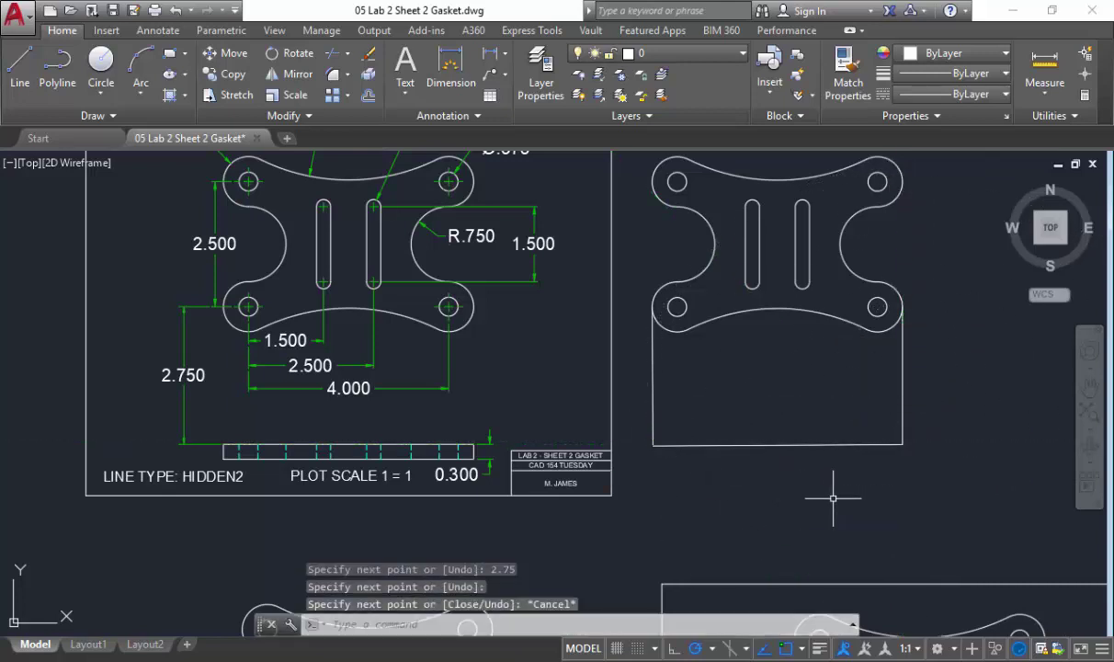
Review the reference side view's top and bottom edges, and offset the new horizontal line 0.3 downward.
scroll(361, 474, up, 2)
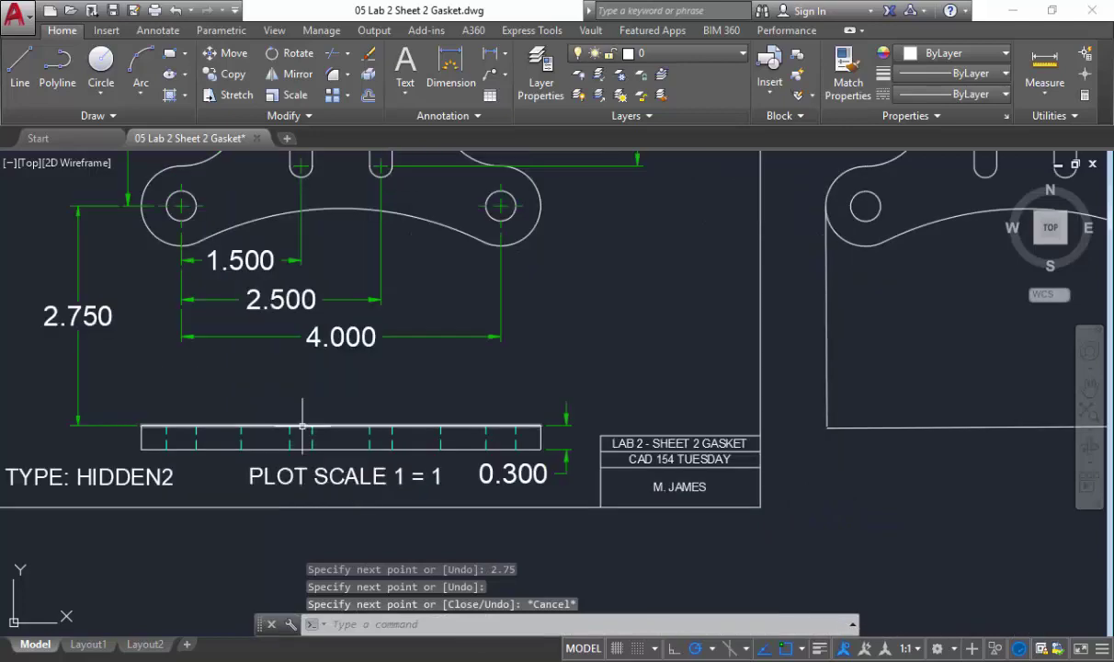
scroll(323, 425, down, 2)
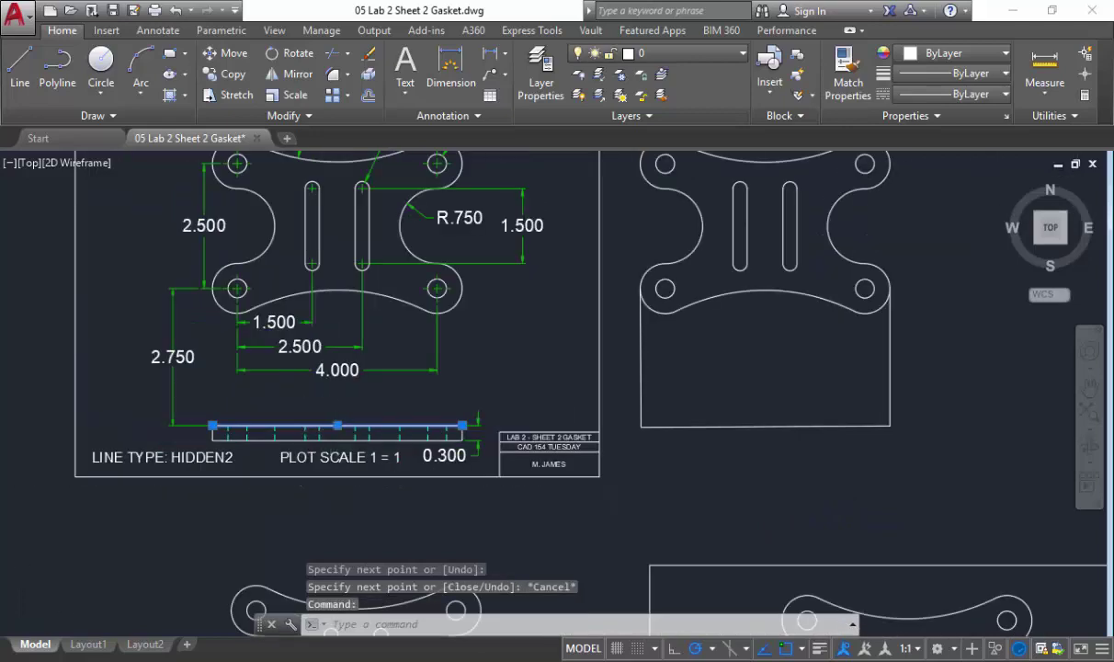
scroll(333, 423, up, 2)
key(Escape)
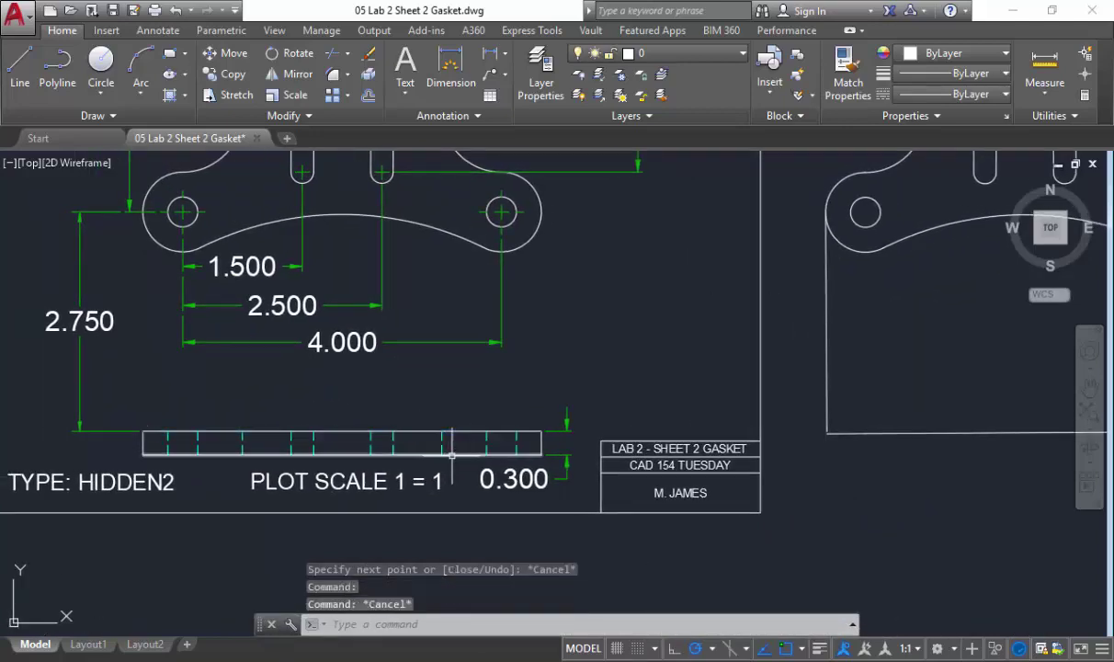
click(496, 454)
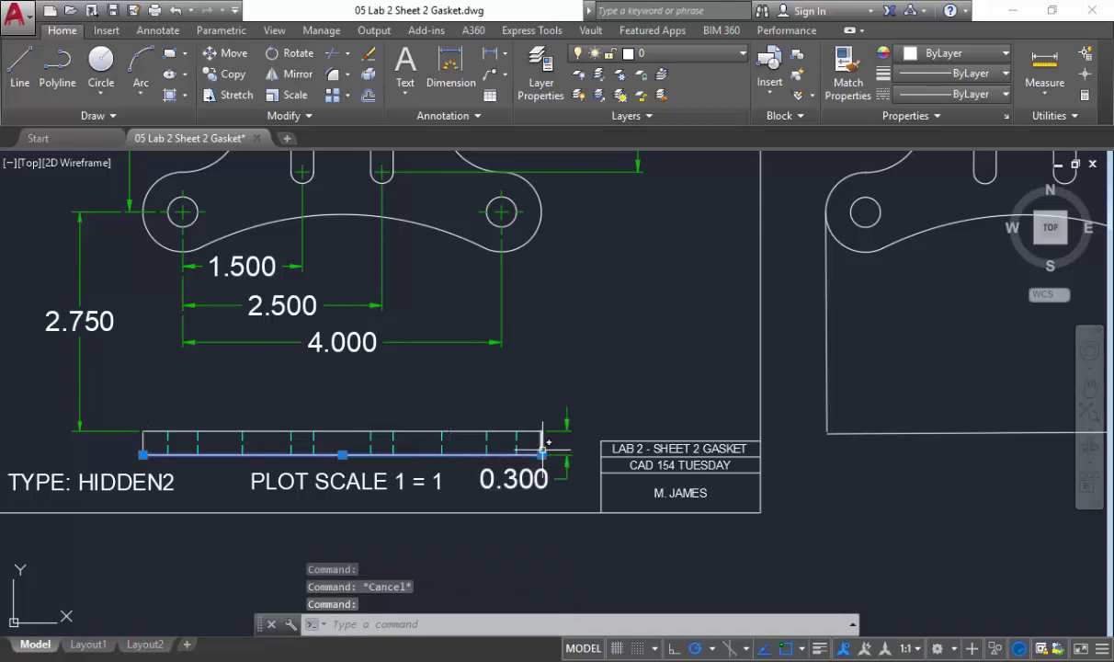
key(Escape)
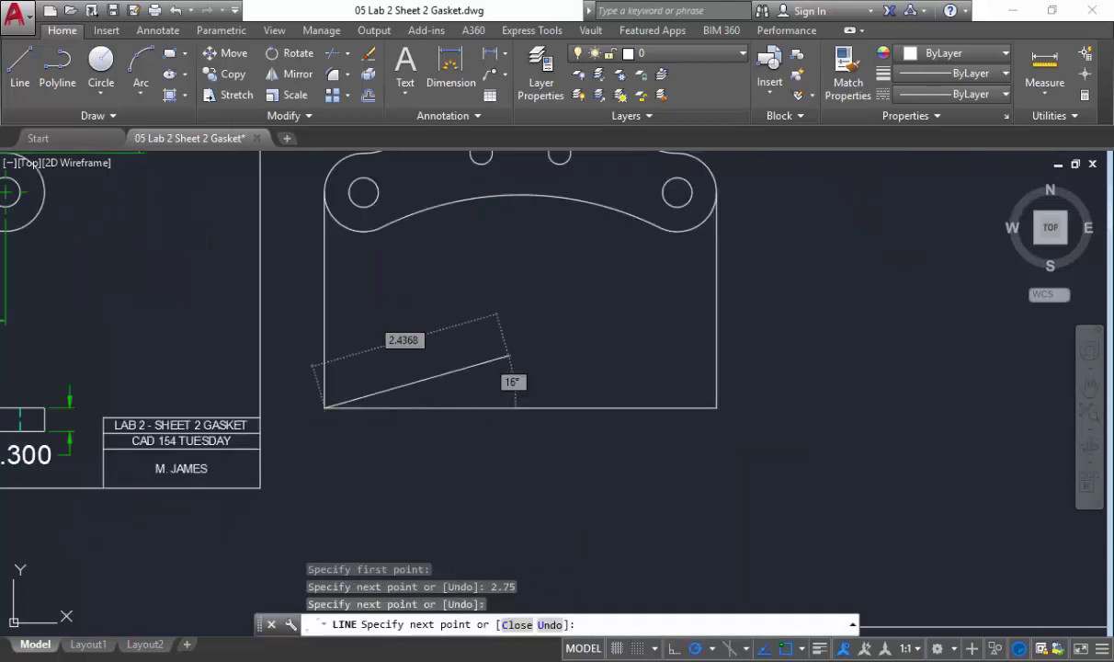
key(Escape)
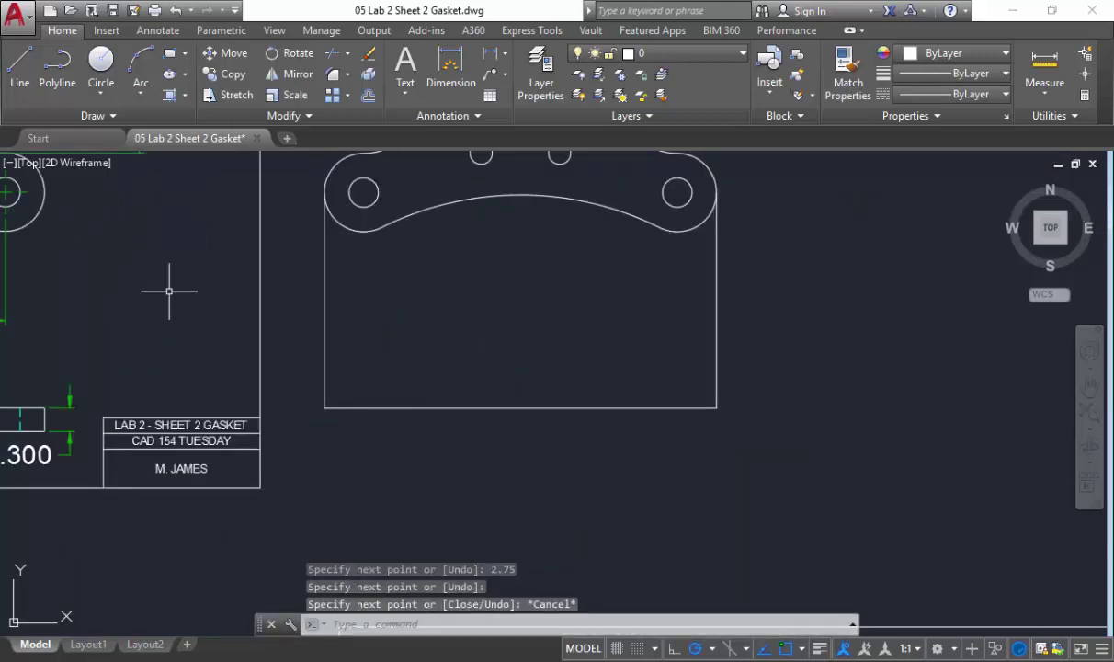
click(368, 97)
key(Return)
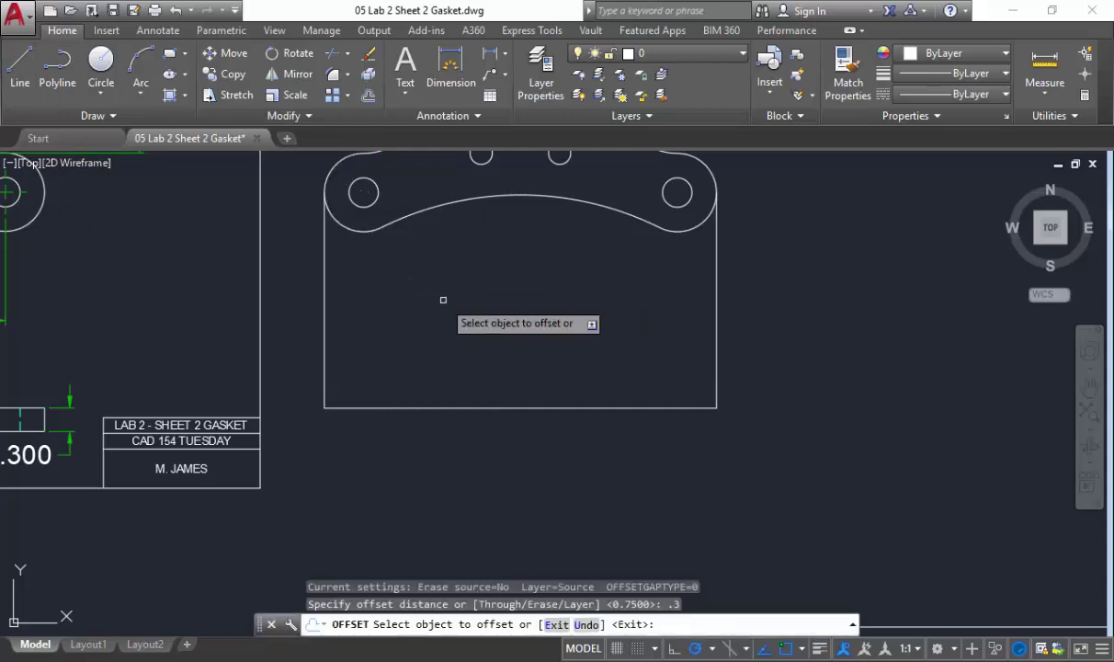
click(405, 407)
click(405, 429)
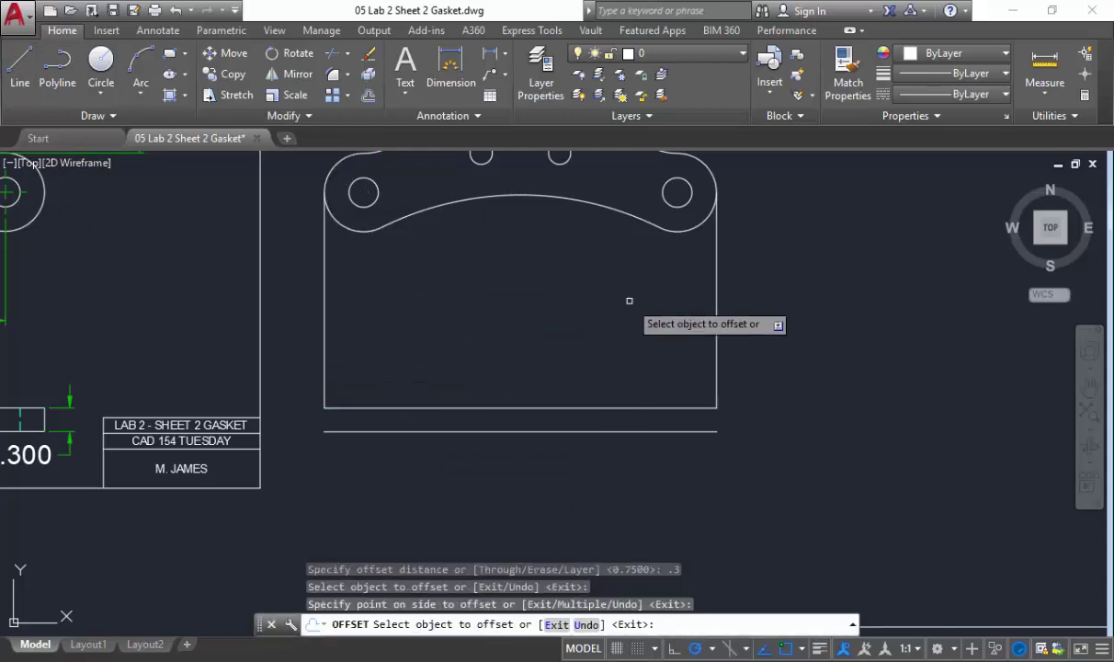
key(Escape)
Delete the two vertical construction lines between the gasket and the side view.
click(769, 347)
click(315, 265)
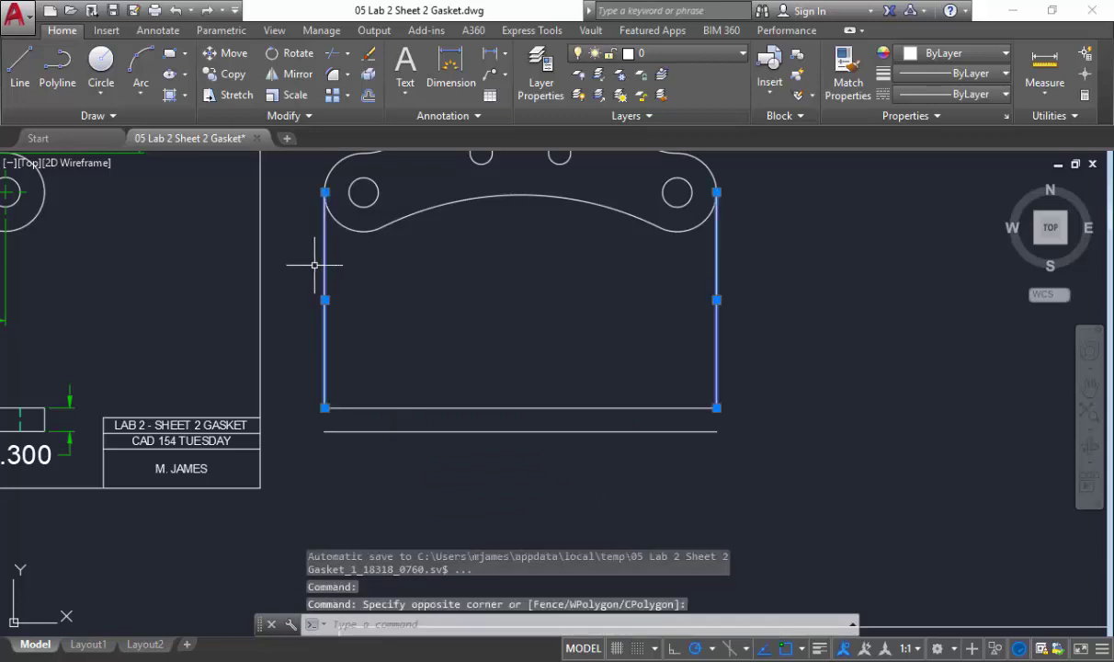
key(Delete)
Close both ends of the side view with vertical lines joining the ends of its two horizontal edges.
click(20, 66)
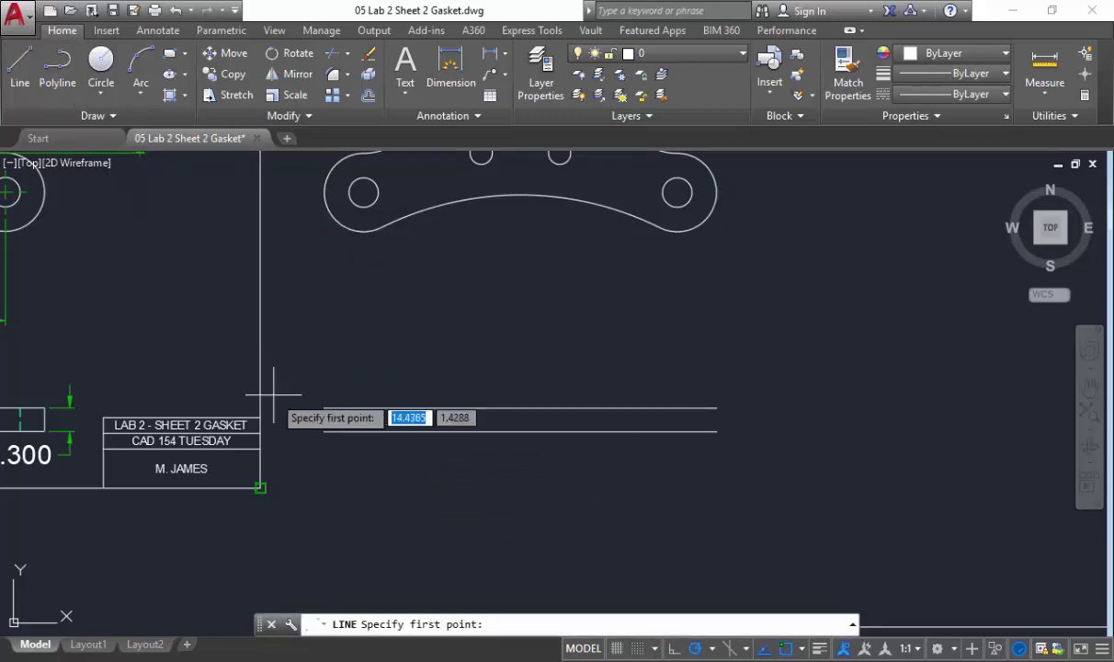
click(324, 407)
click(323, 431)
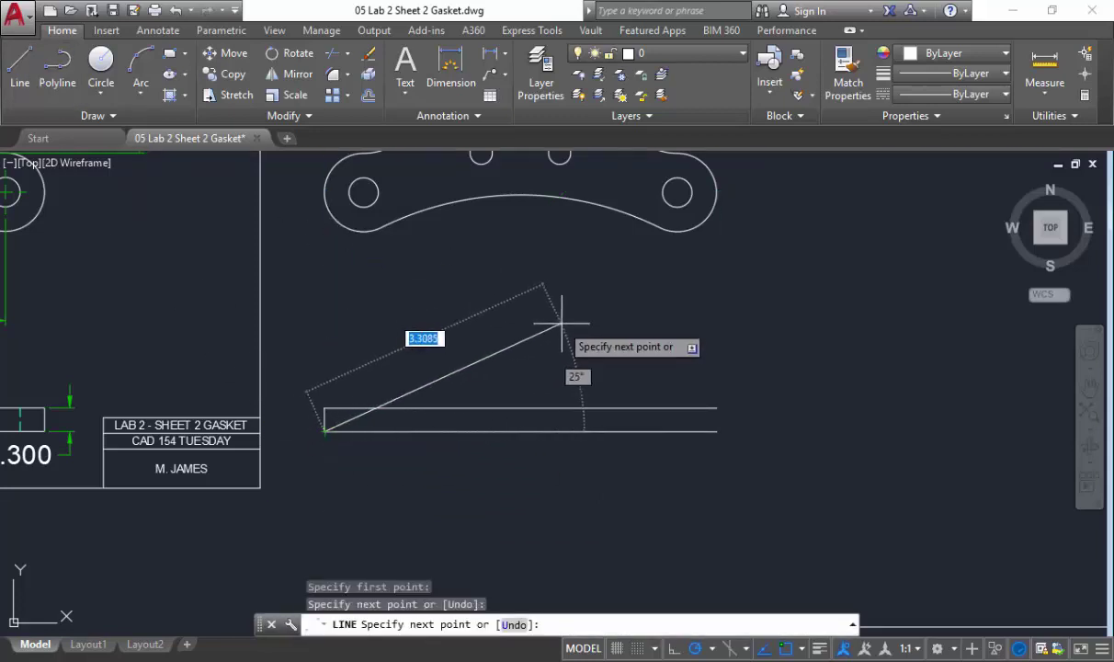
key(Return)
key(Return)
click(716, 430)
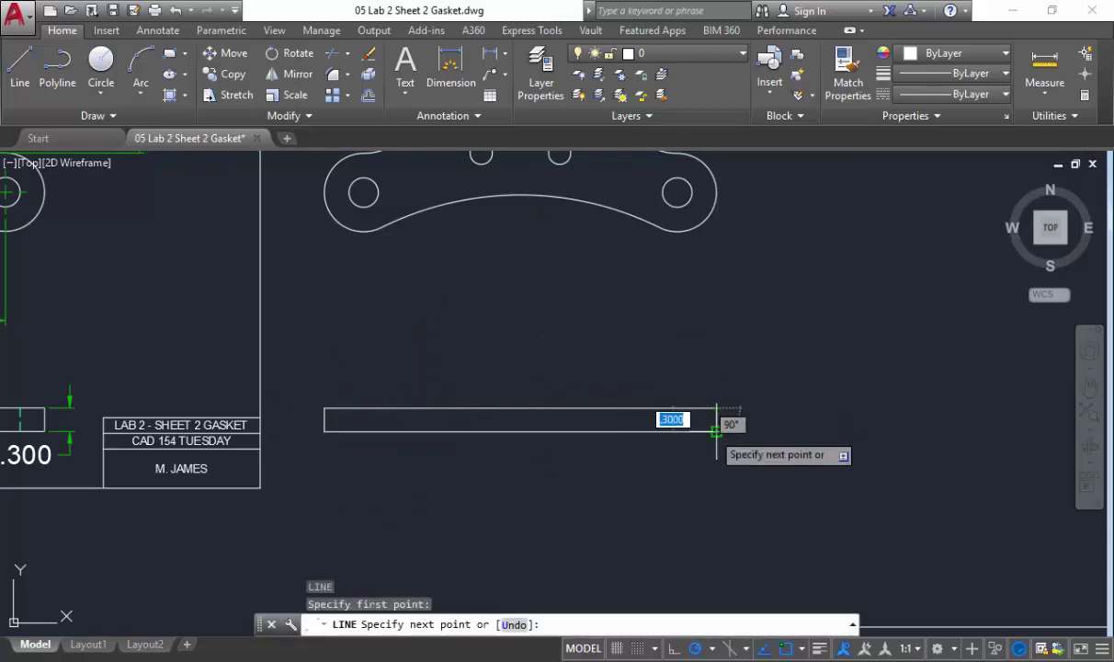
key(Return)
Review the hidden lines and linetype note on the reference side view, and check the linetypes available in this drawing.
mouse_move(433, 343)
middle_down()
mouse_move(543, 375)
mouse_move(852, 368)
middle_up()
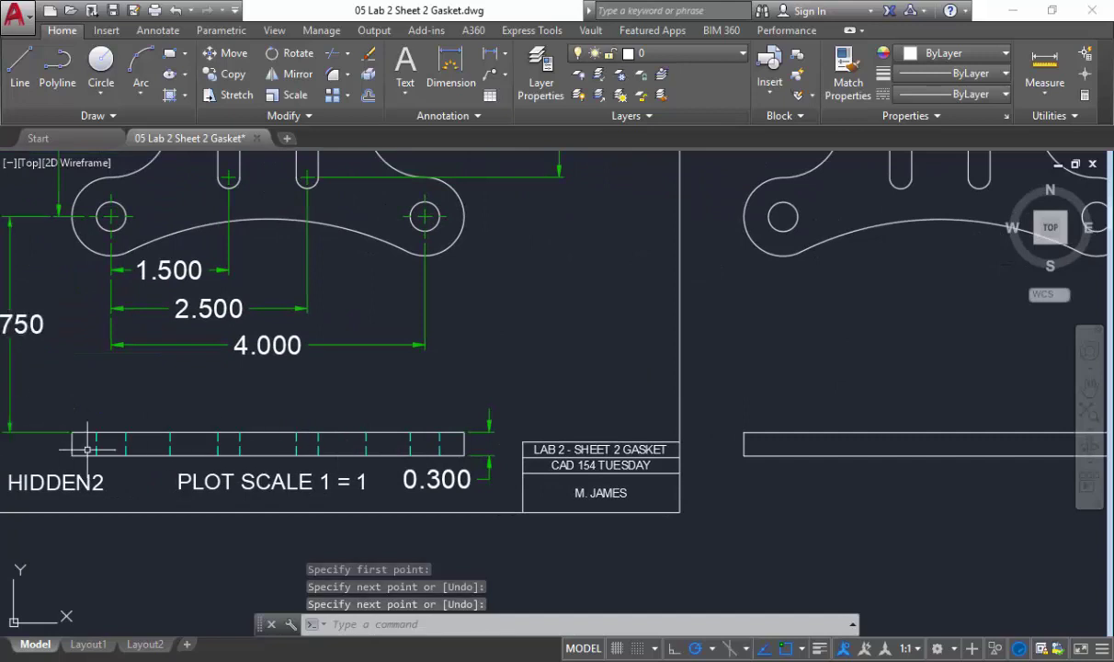
middle_drag(92, 443, 392, 458)
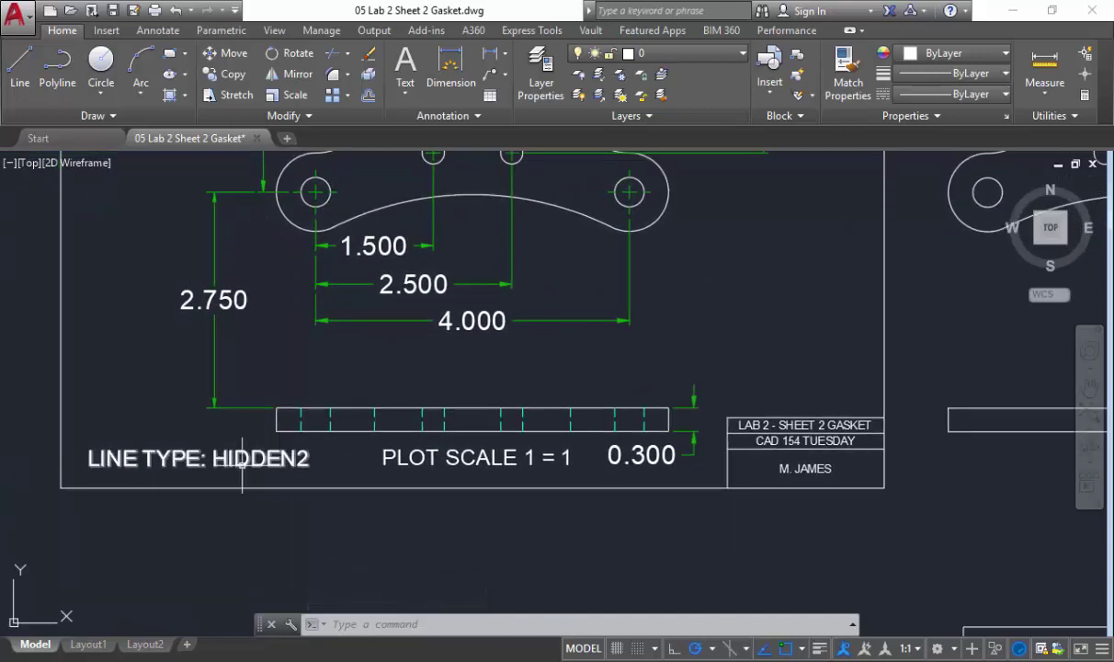
scroll(386, 488, down, 3)
scroll(741, 455, up, 3)
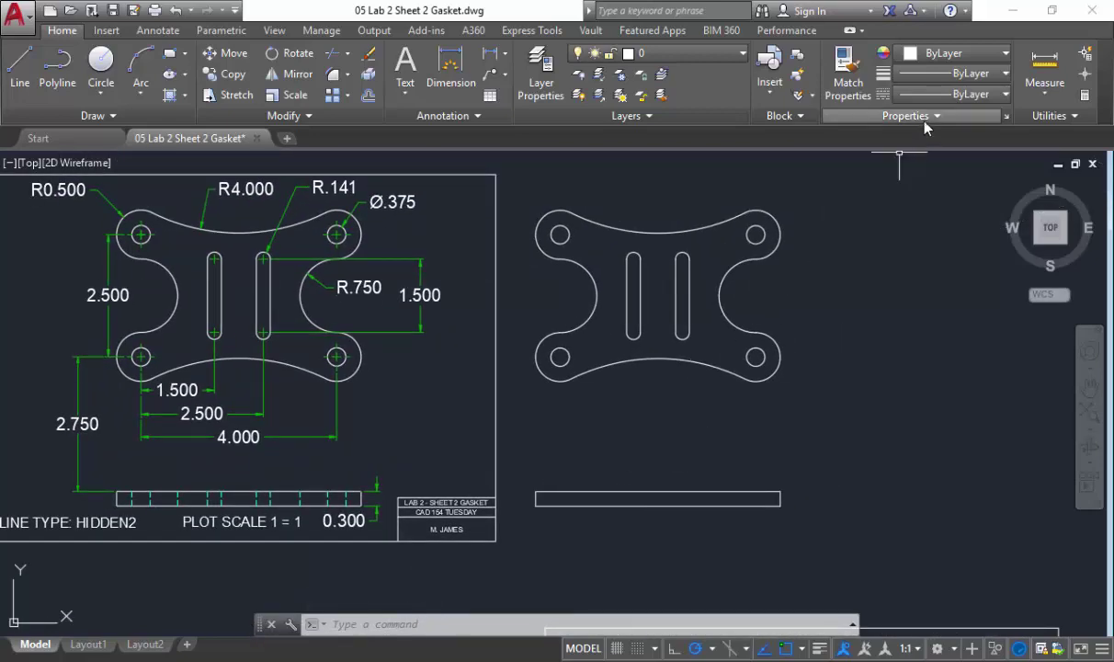
click(972, 95)
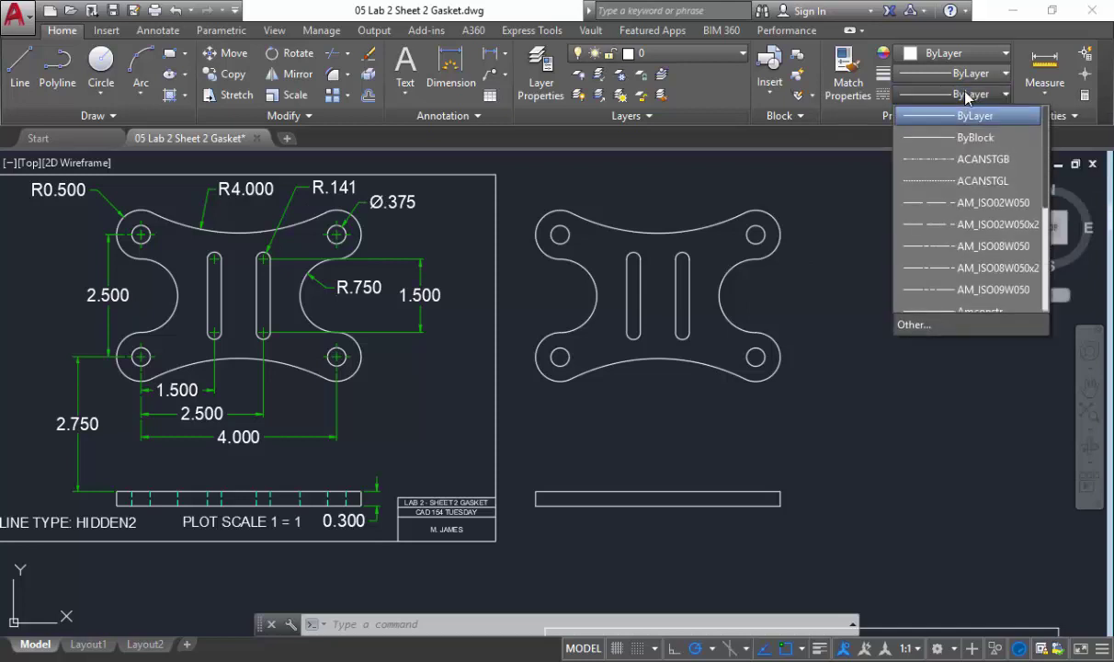
click(913, 89)
Create a new drawing and open its Linetype Manager with the details hidden.
click(286, 139)
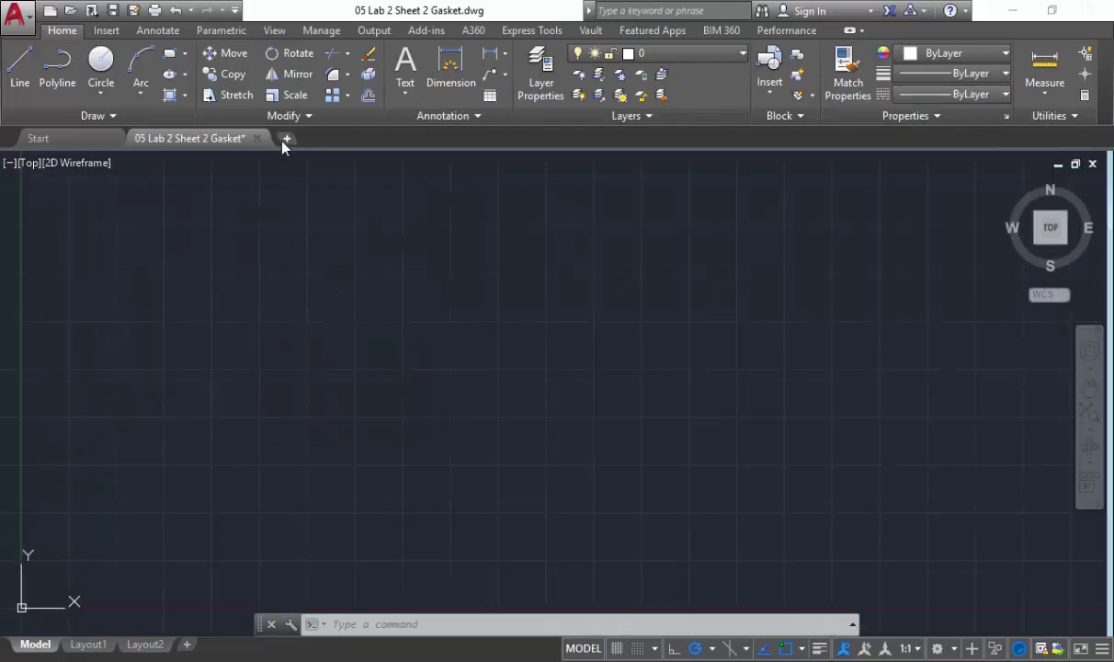
click(967, 95)
click(956, 96)
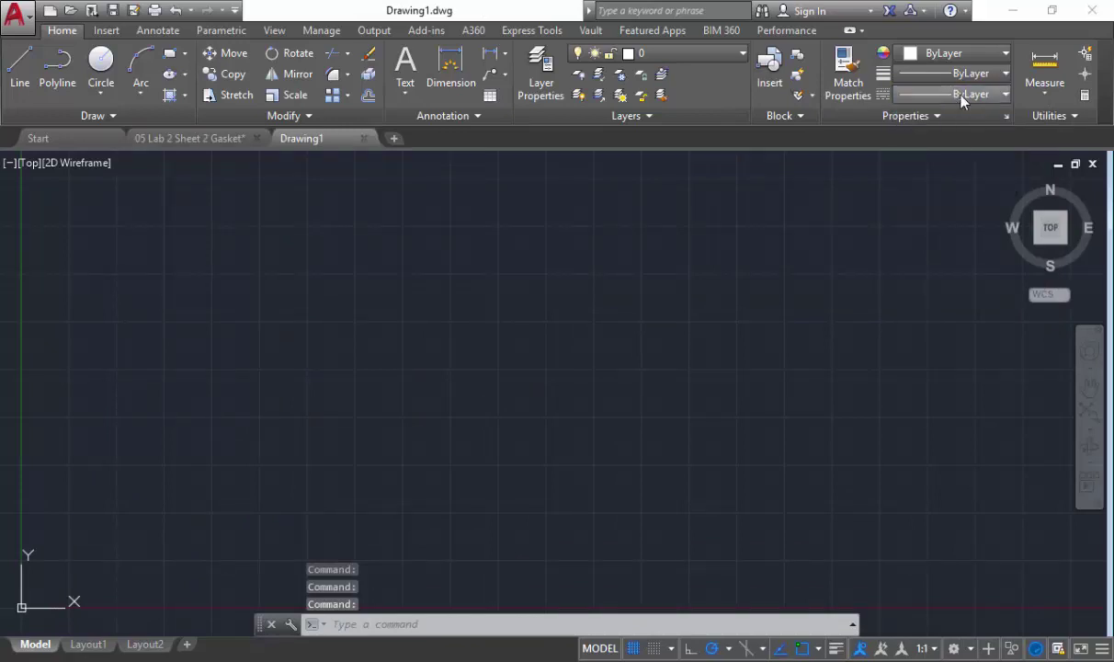
click(963, 96)
click(915, 184)
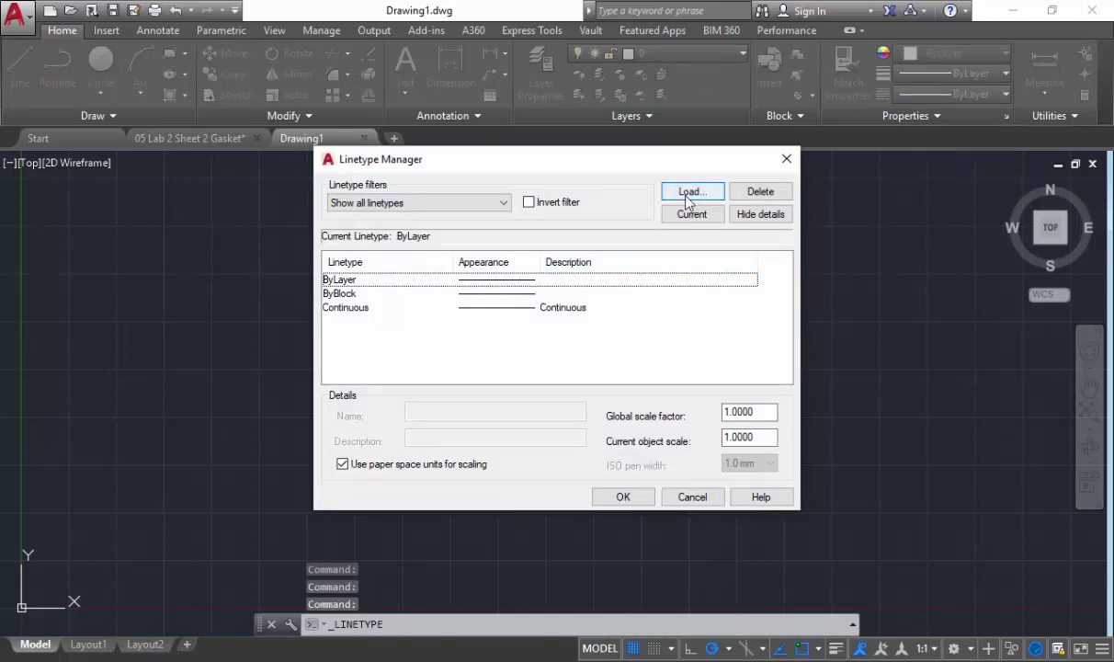
click(743, 214)
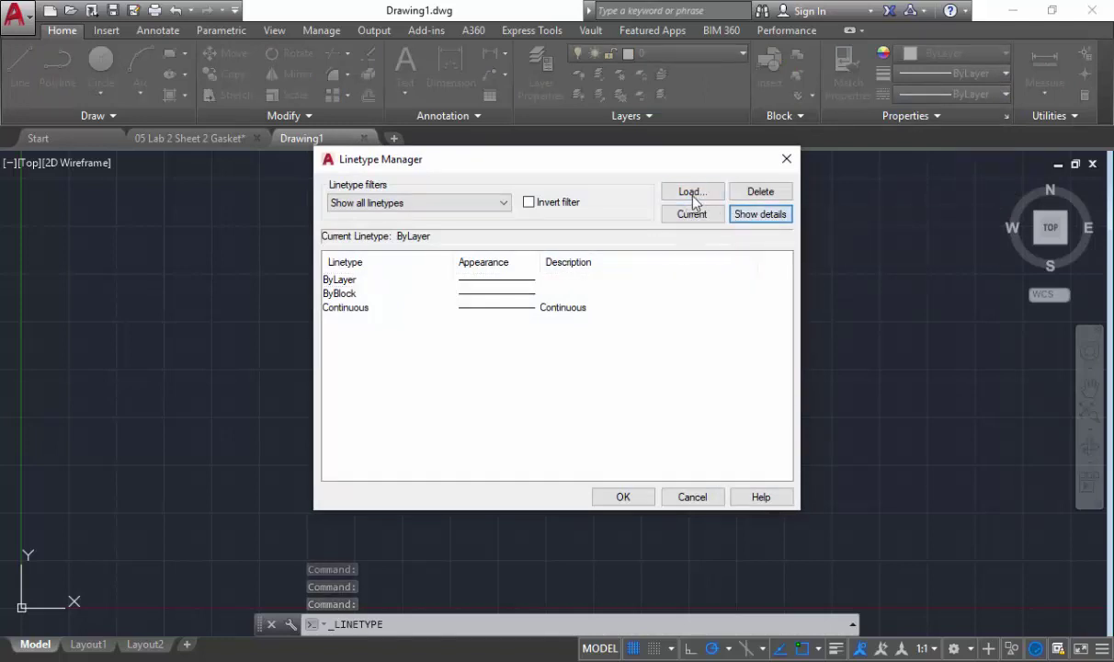
Load the HIDDEN2 linetype from acad.lin and make it the current linetype in the new drawing.
click(691, 192)
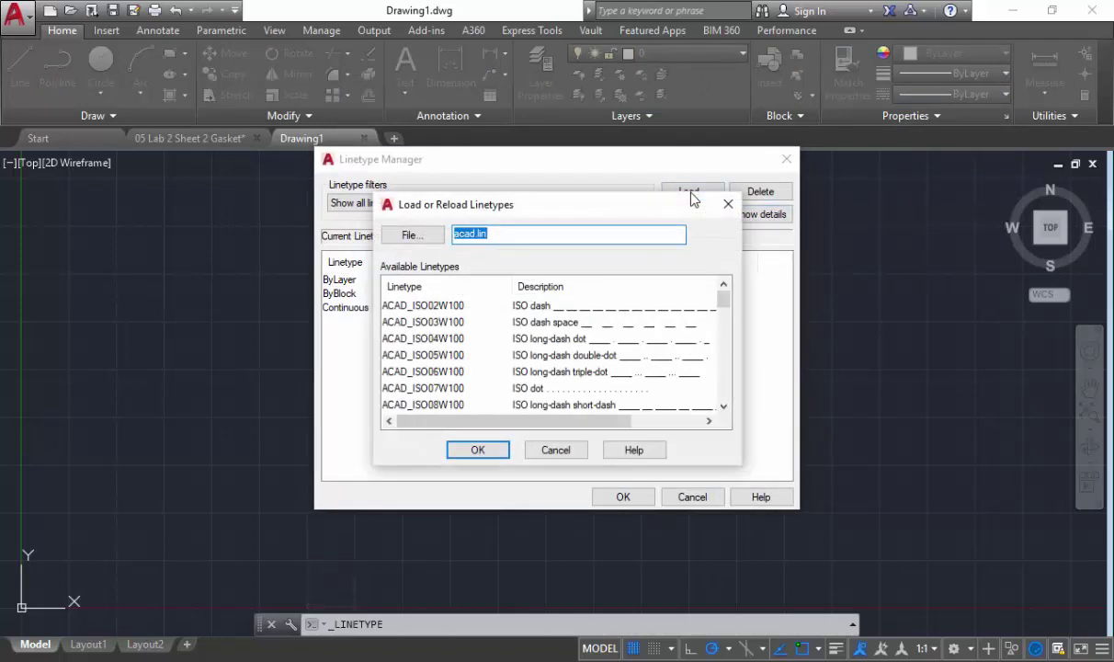
drag(719, 311, 719, 386)
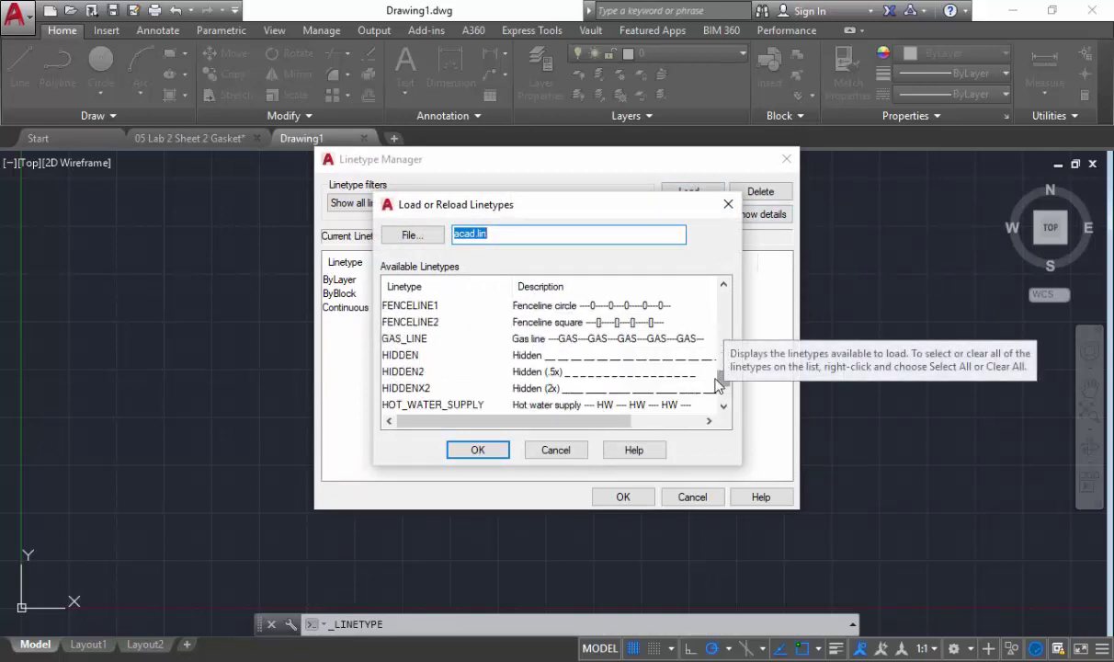
click(404, 372)
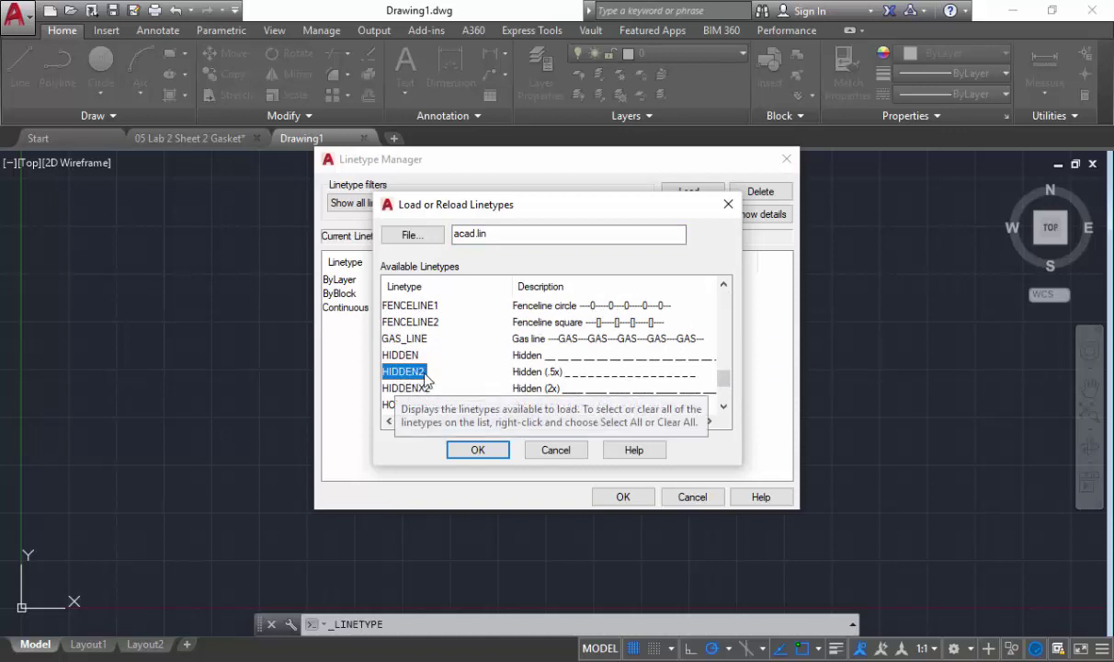
click(478, 450)
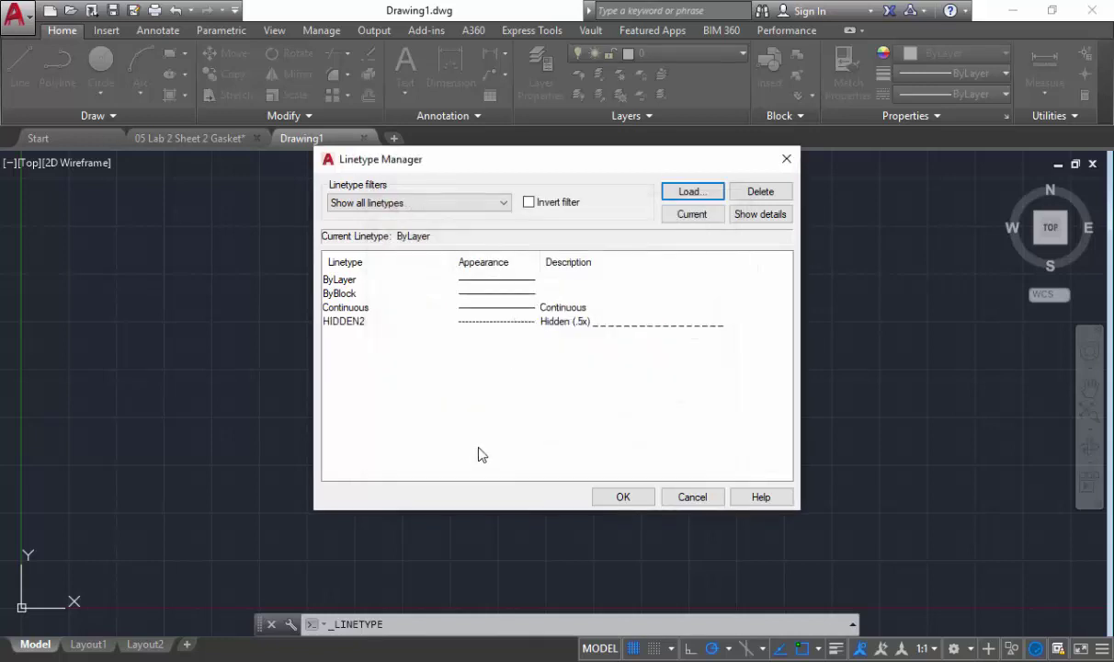
click(623, 497)
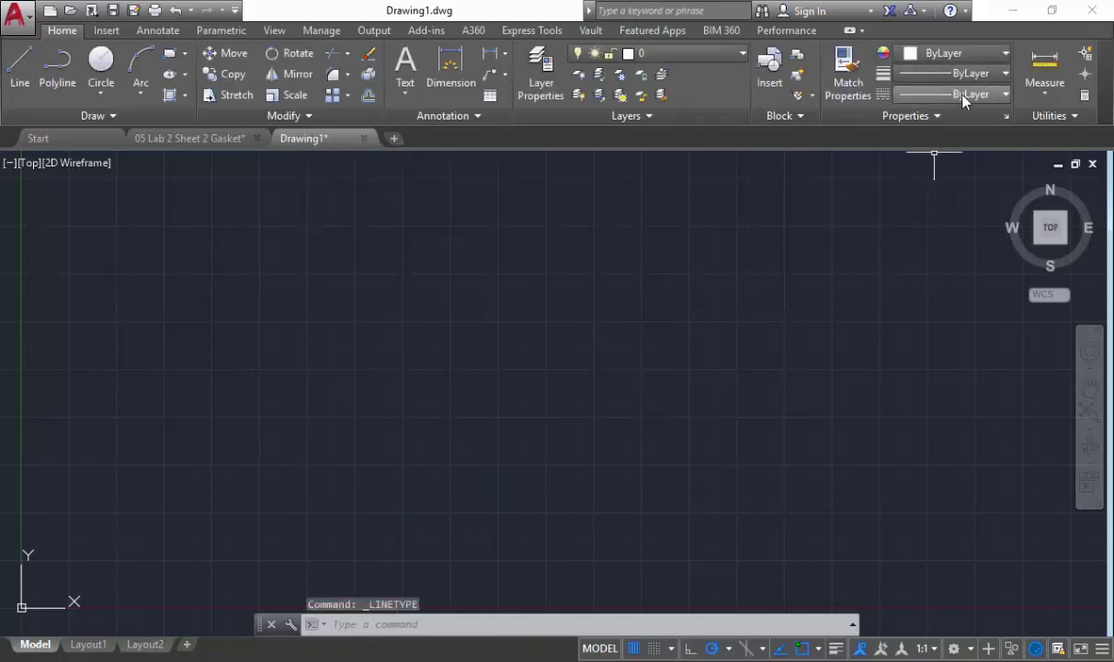
click(965, 94)
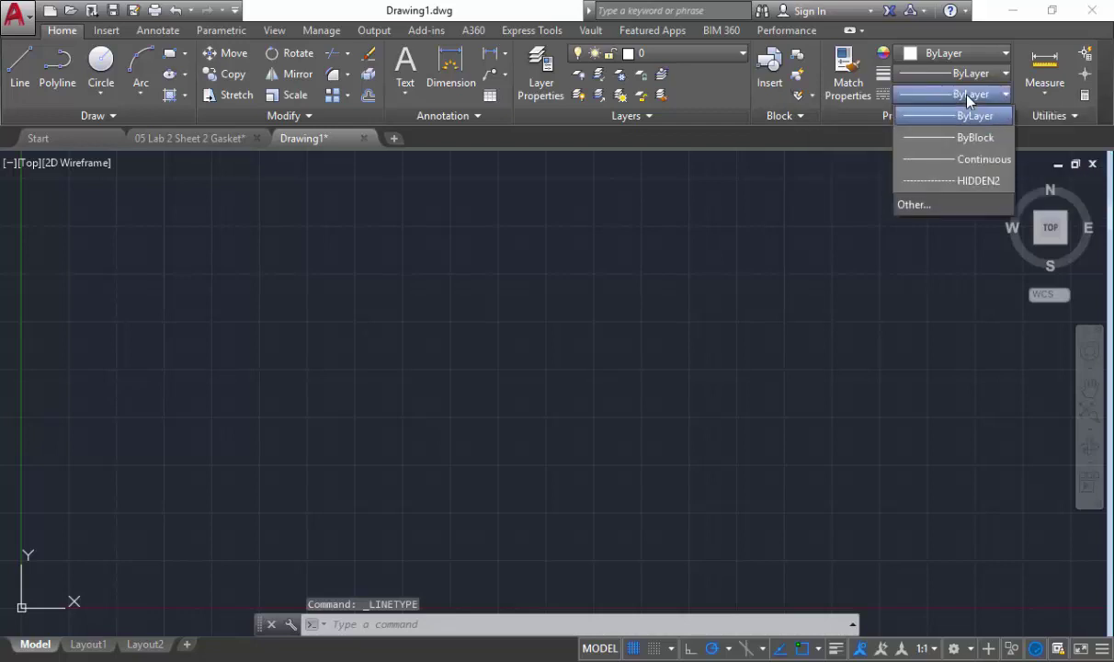
click(978, 181)
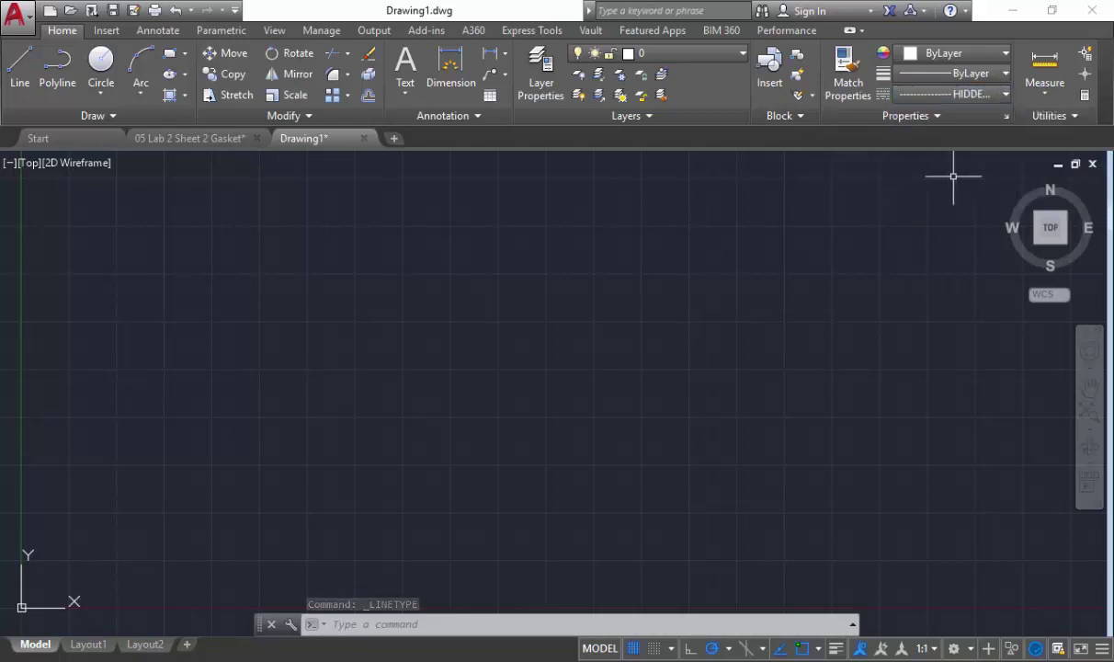
Return to the 05 Lab 2 Sheet 2 Gasket drawing, make HIDDEN2 the current linetype and start the Line command.
click(198, 138)
click(956, 94)
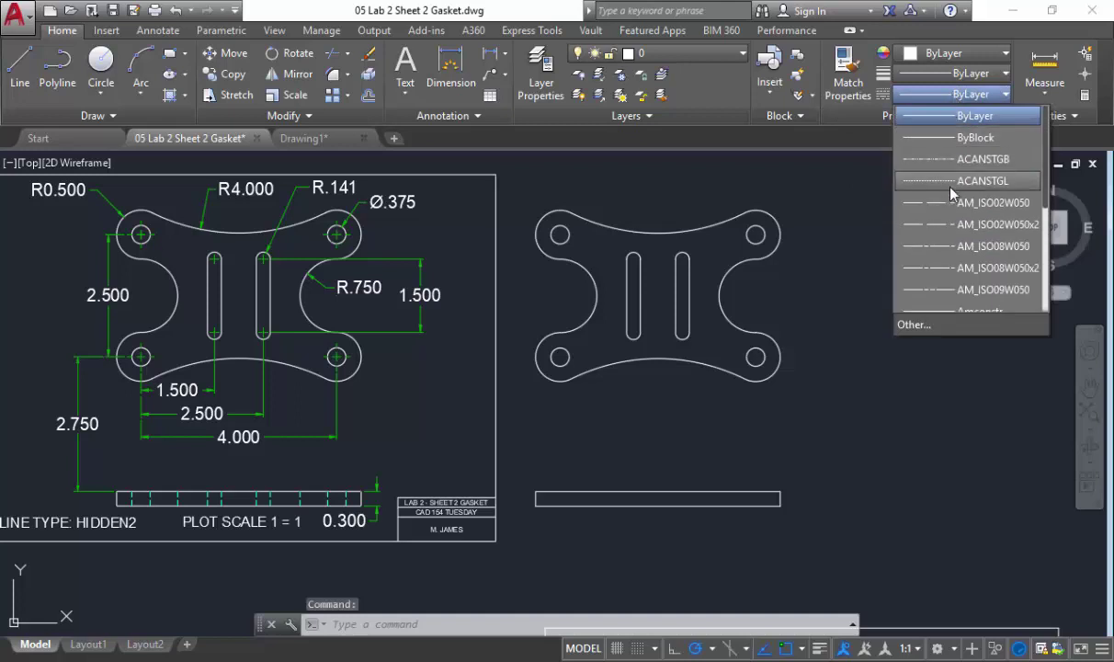
scroll(952, 213, down, 5)
click(975, 268)
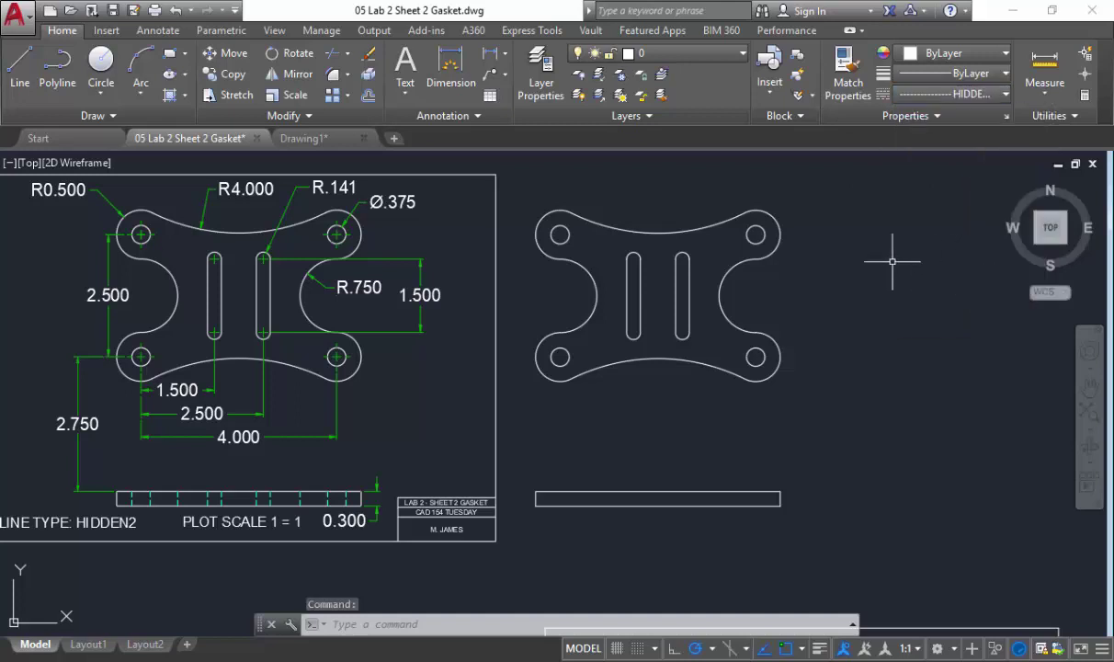
click(21, 66)
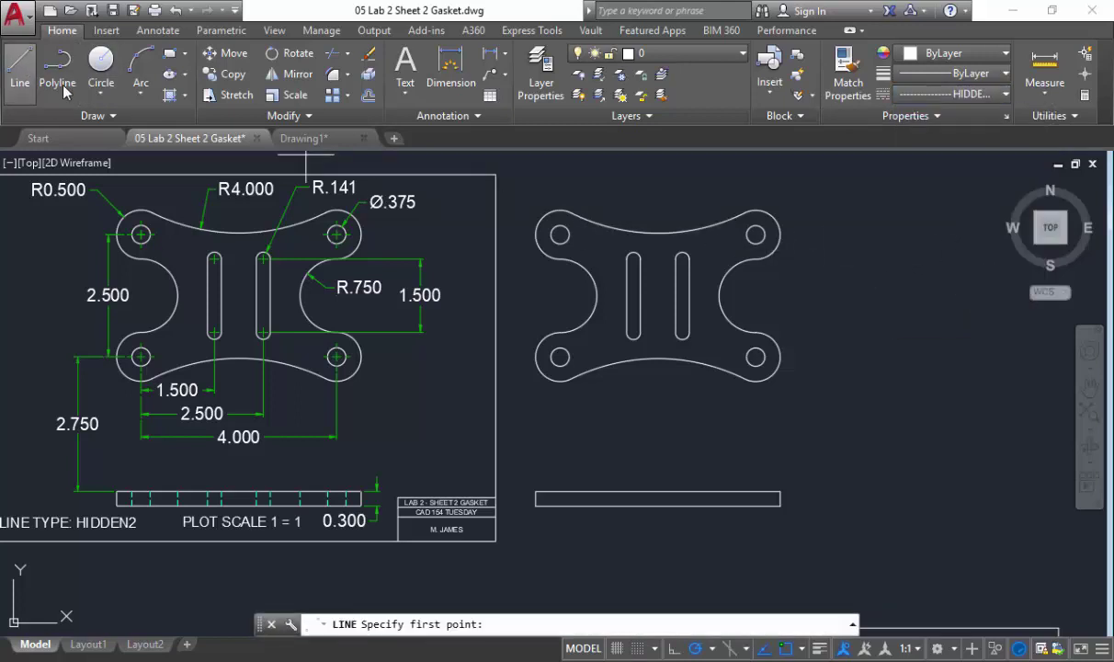
Examine the worked examples below to see how holes, slots and side arcs project down as hidden lines into the side view.
mouse_move(101, 396)
middle_down()
mouse_move(221, 179)
mouse_move(220, 77)
middle_up()
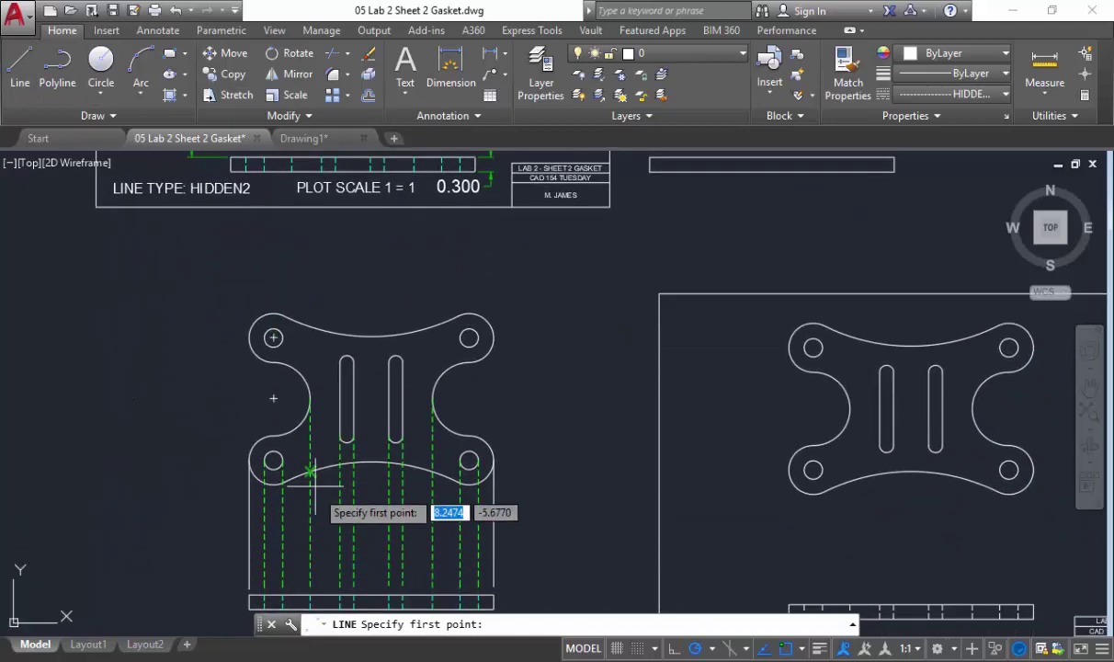
middle_drag(313, 485, 299, 368)
scroll(299, 377, up, 2)
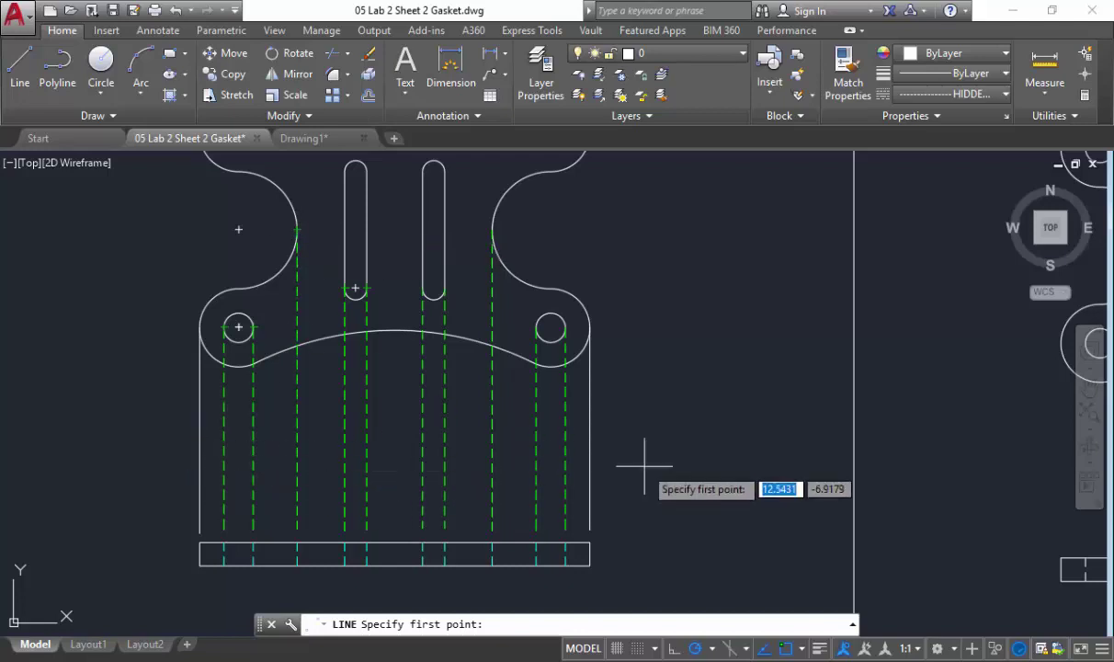
scroll(788, 434, down, 3)
mouse_move(788, 435)
middle_down()
mouse_move(487, 405)
mouse_move(474, 352)
mouse_move(377, 327)
middle_up()
scroll(487, 405, up, 4)
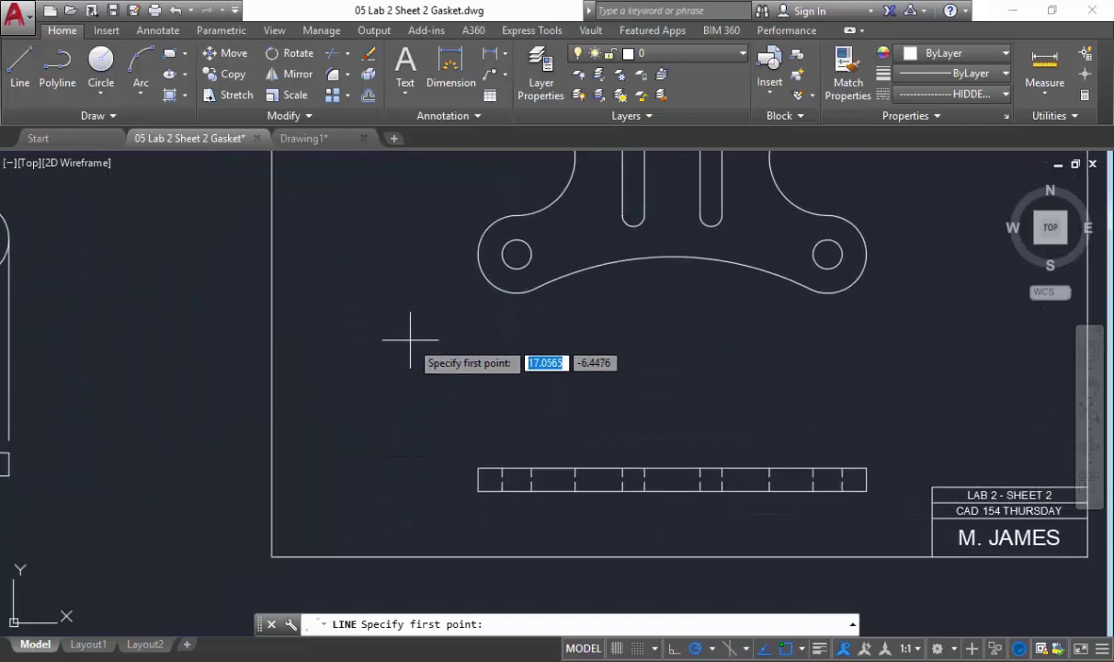
scroll(733, 335, down, 3)
middle_drag(733, 336, 468, 480)
scroll(349, 306, up, 2)
scroll(318, 264, up, 4)
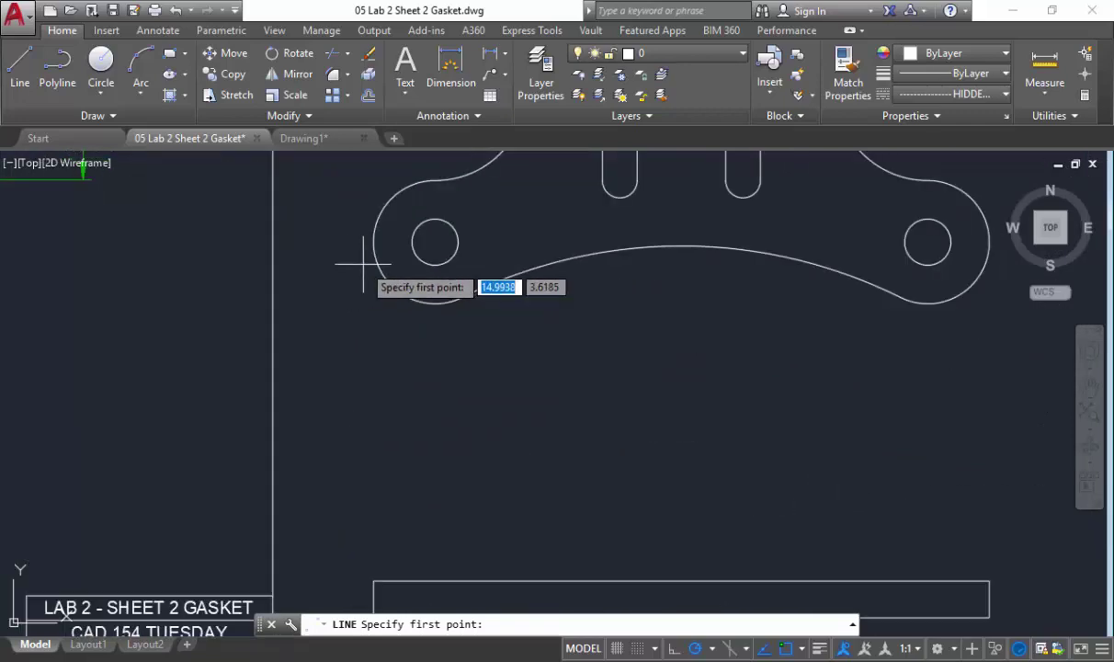
Draw hidden lines from the left and right quadrants of the lower-left hole straight down to the side view's bottom edge.
click(405, 238)
scroll(423, 247, down, 2)
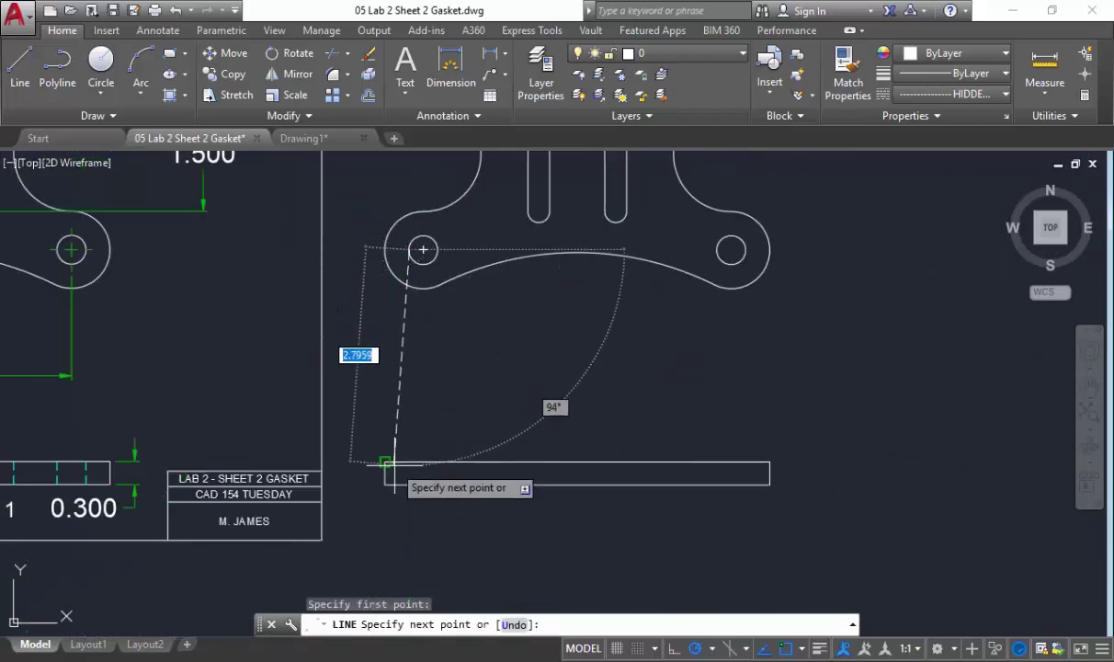
click(409, 485)
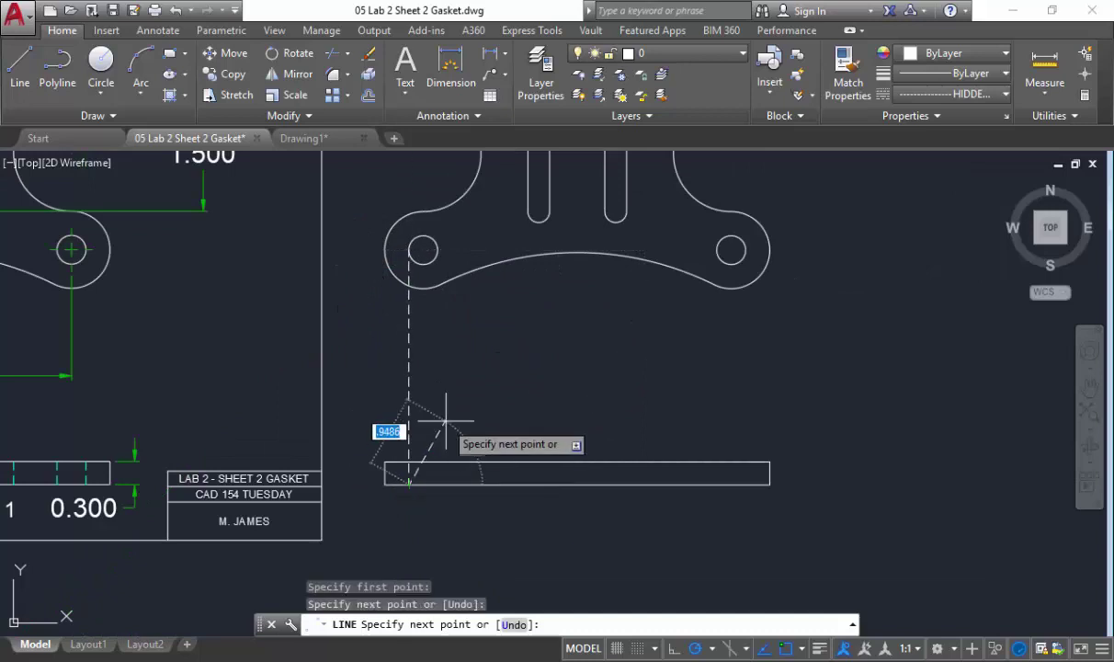
key(Return)
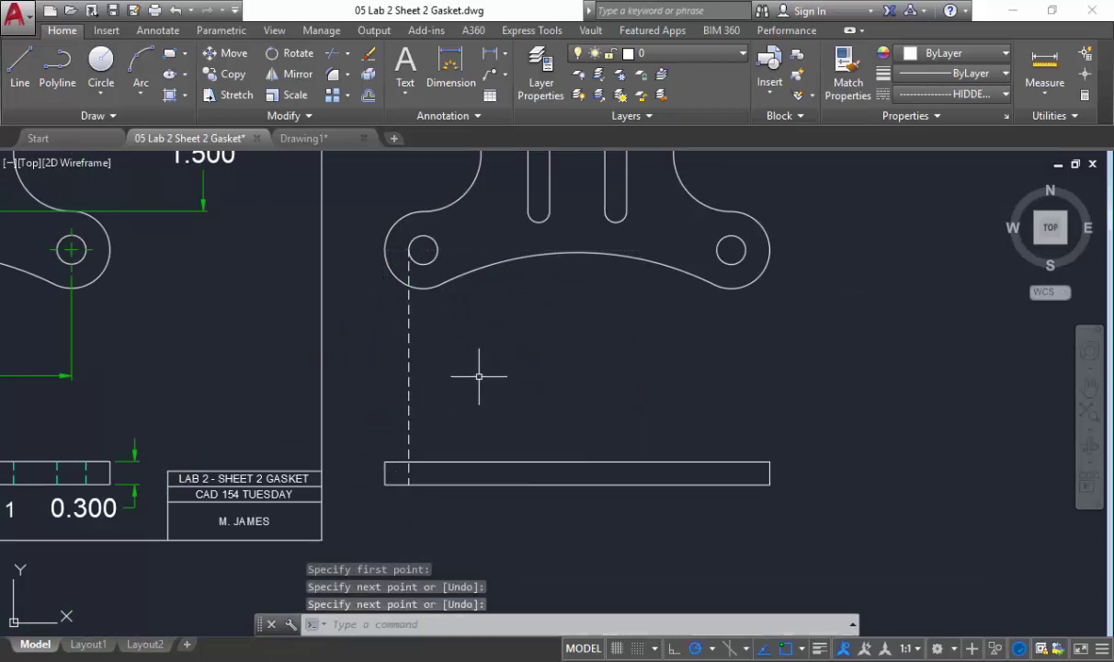
key(Return)
click(438, 249)
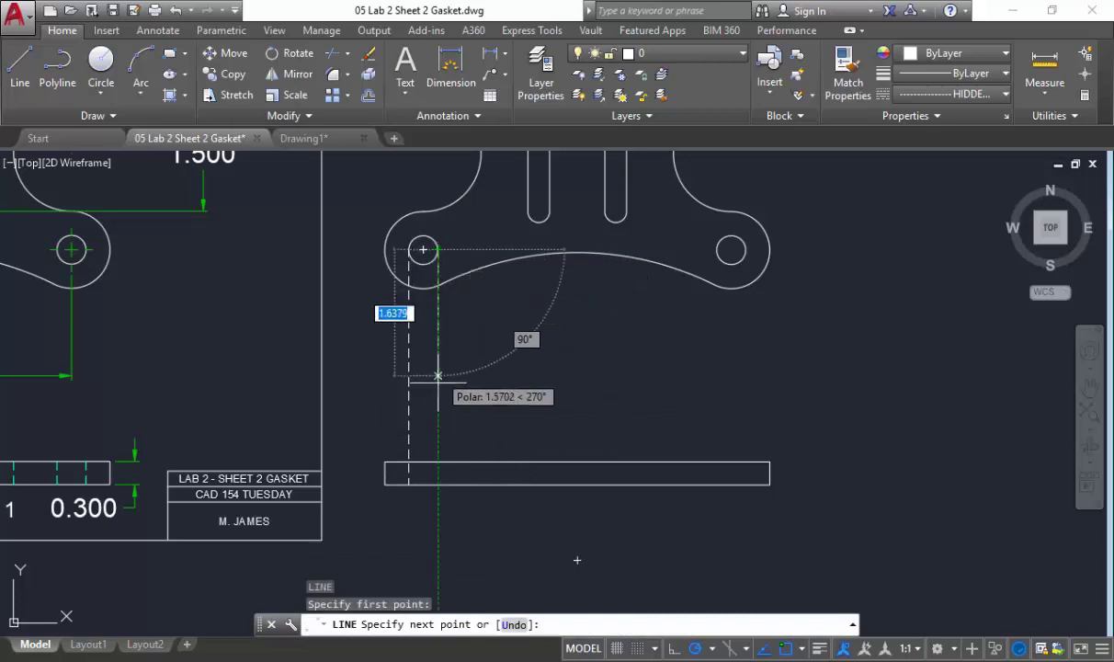
click(438, 482)
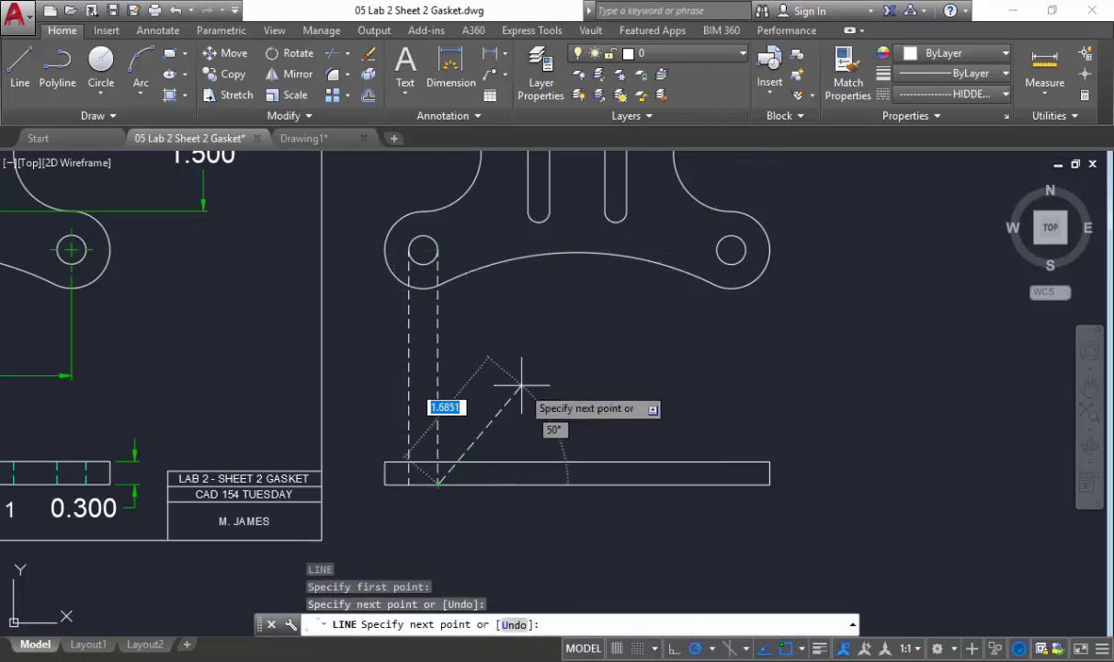
middle_drag(507, 305, 498, 348)
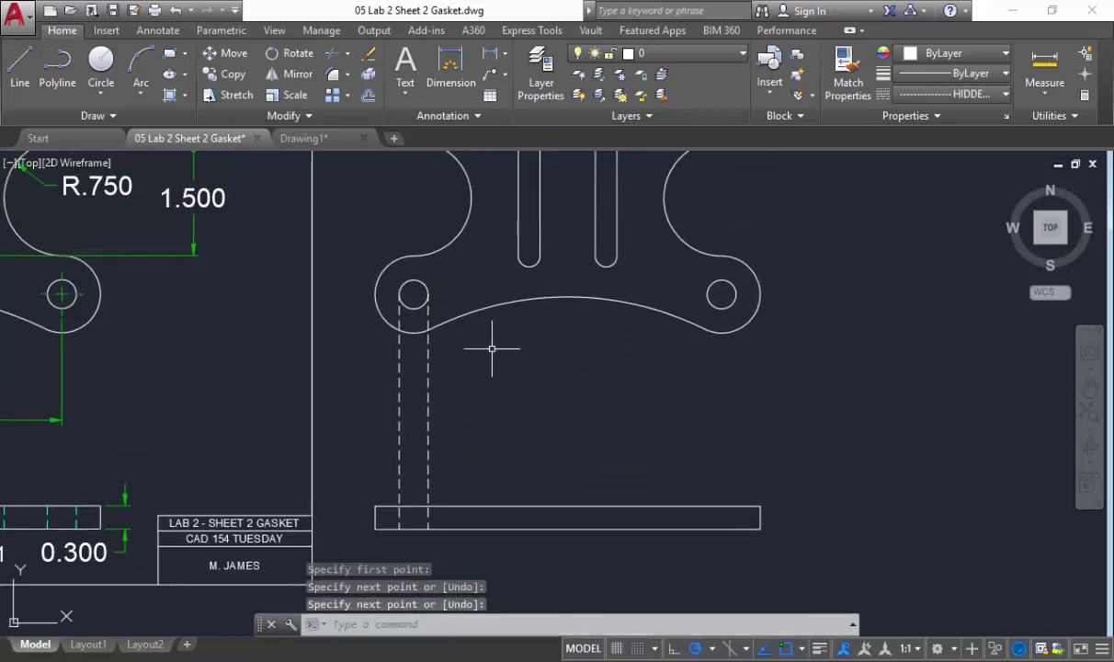
key(Return)
Draw a hidden line from the left side cutout arc's right quadrant straight down to the side view's bottom edge.
key(Return)
click(476, 236)
click(473, 520)
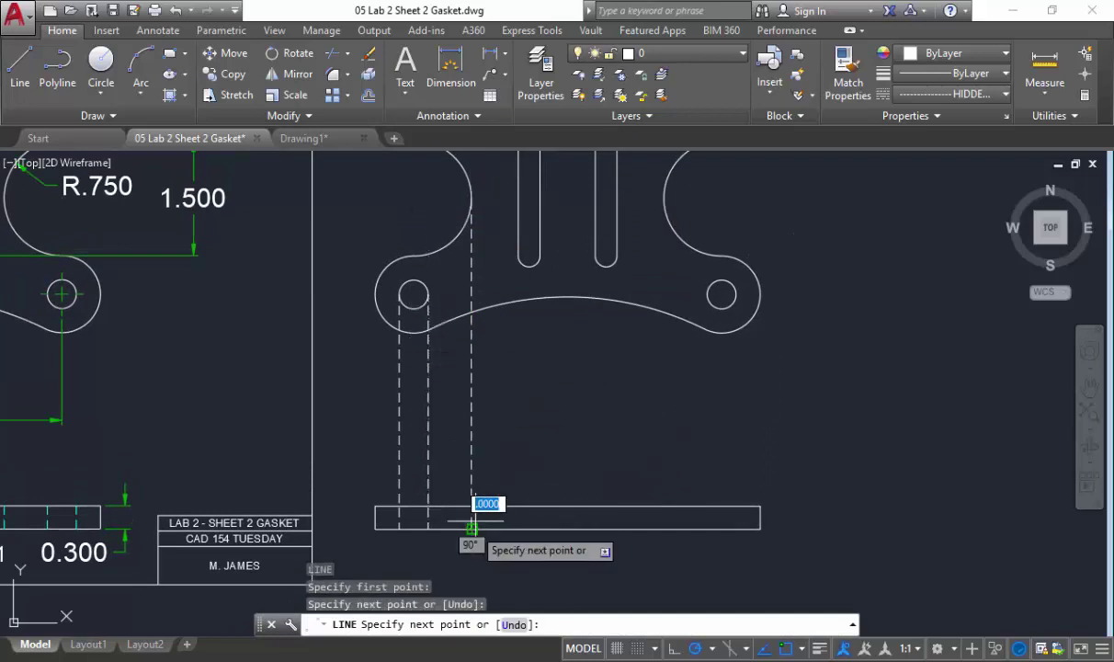
key(Return)
Draw hidden lines from both sides of the left slot's lower end straight down to the side view's bottom edge.
key(Return)
click(520, 256)
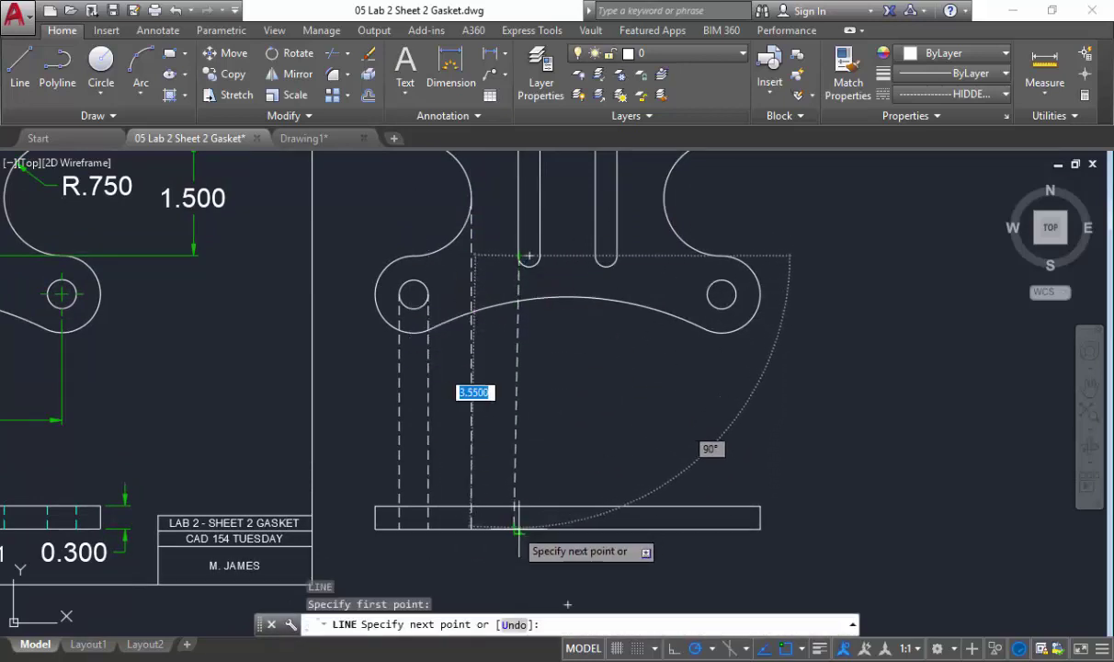
click(521, 528)
key(Return)
key(Return)
click(539, 256)
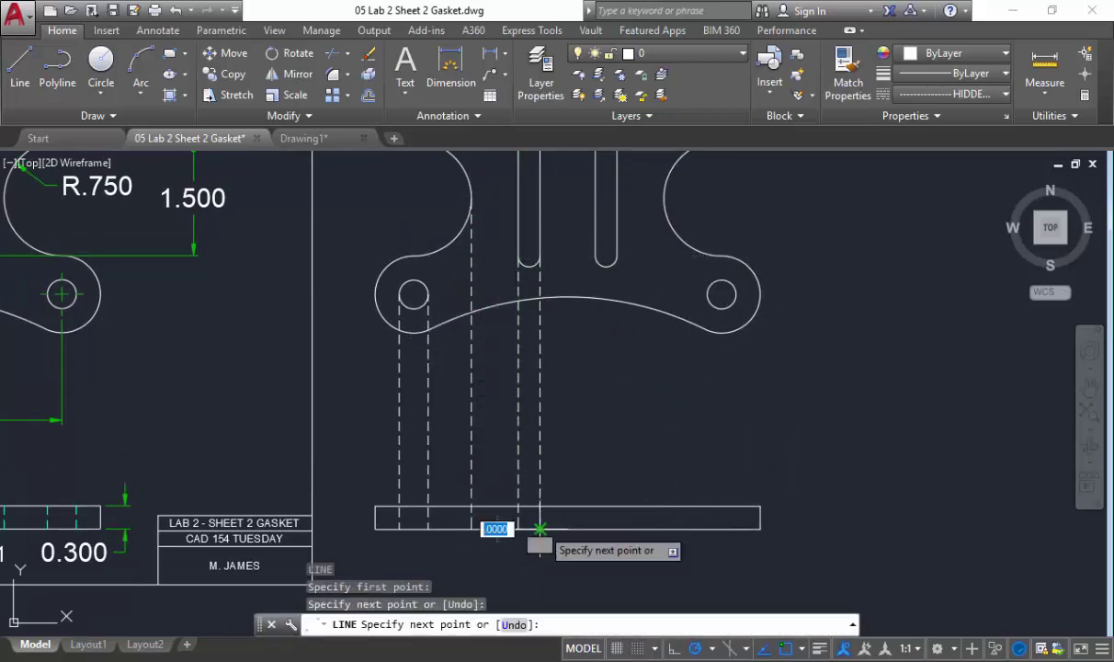
click(540, 528)
key(Return)
Draw hidden lines from both sides of the right slot's lower end straight down to the side view's bottom edge.
key(Return)
click(596, 256)
click(596, 527)
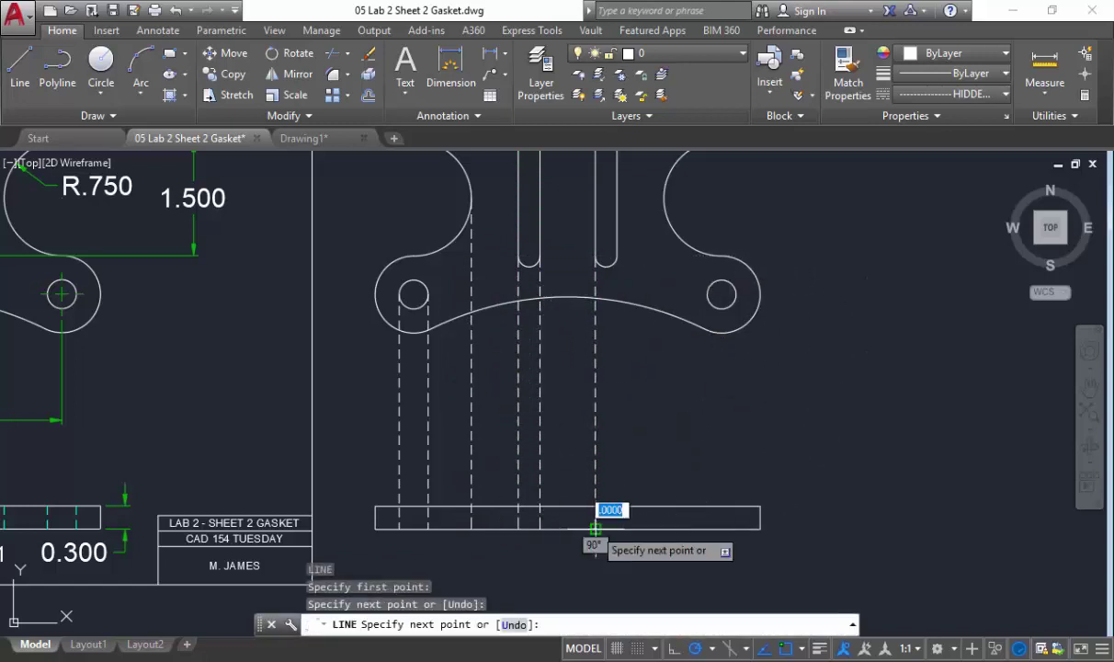
key(Return)
key(Return)
click(616, 255)
click(616, 528)
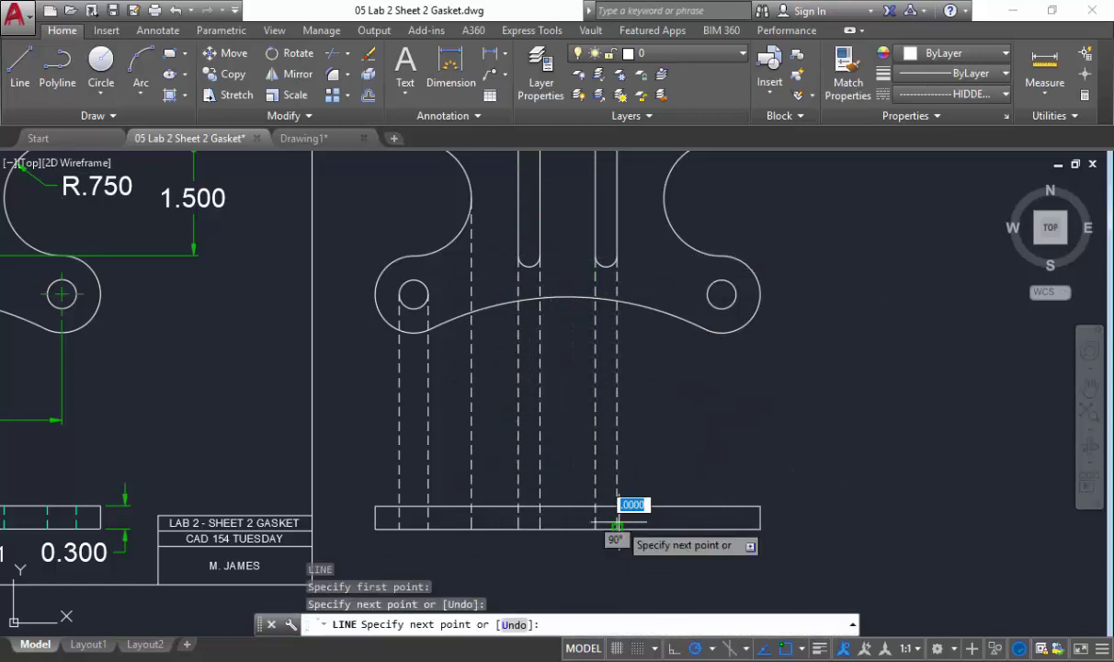
key(Return)
Draw a hidden line from the right side cutout arc's left quadrant straight down to the side view's bottom edge.
key(Return)
click(664, 198)
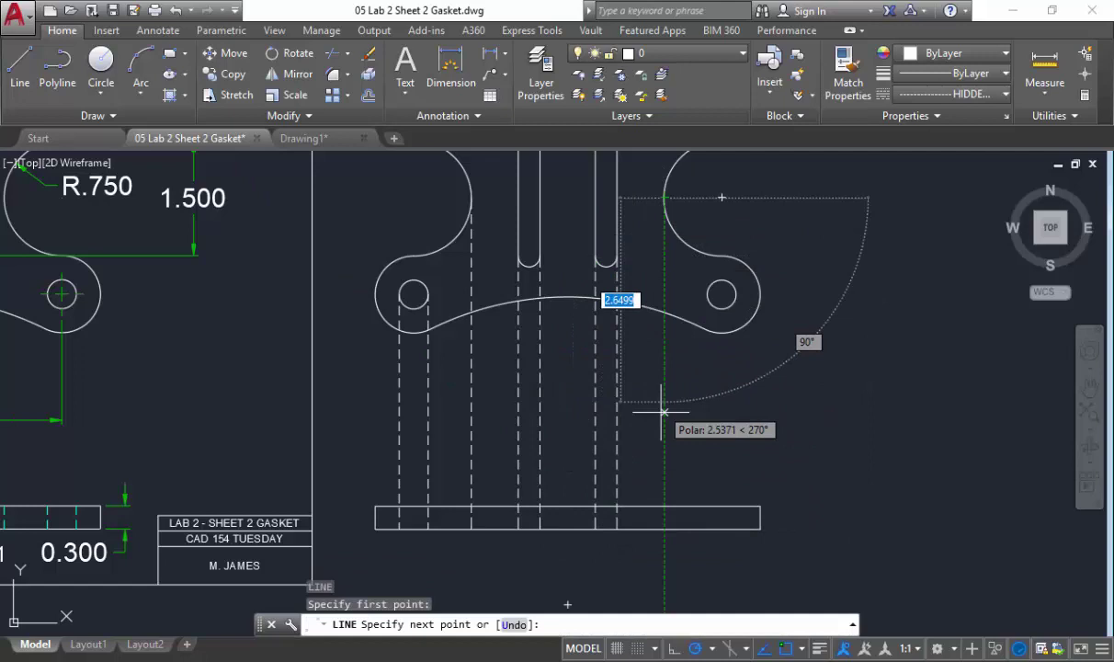
click(664, 527)
key(Return)
Draw hidden lines from the left and right quadrants of the lower-right hole straight down to the side view's bottom edge.
key(Return)
click(708, 294)
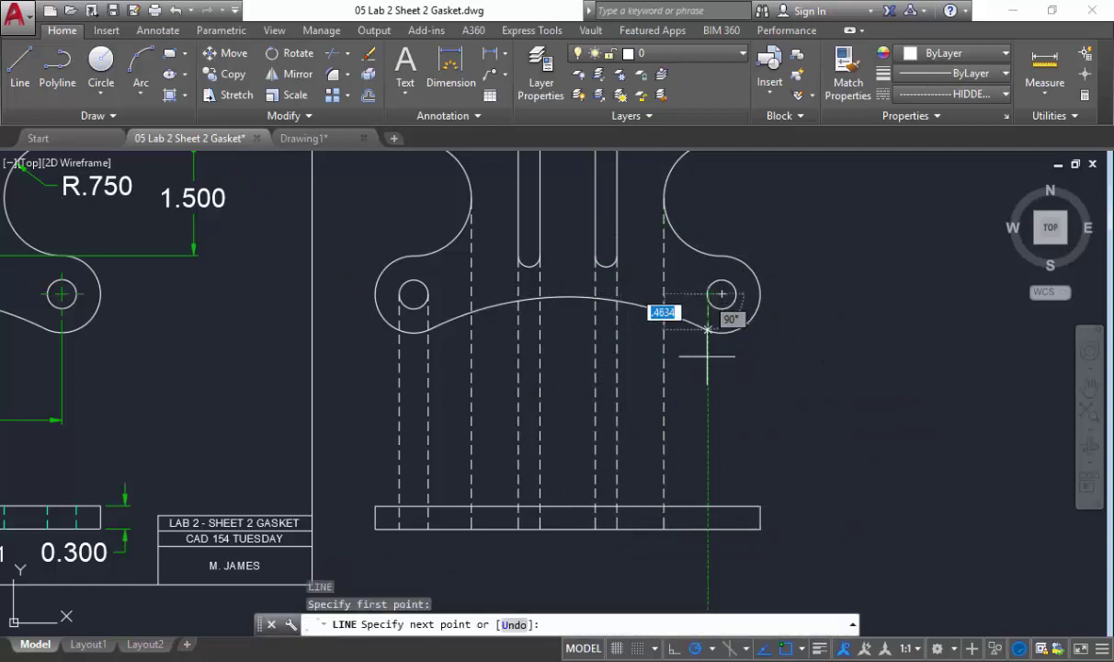
click(708, 528)
key(Return)
key(Return)
click(736, 294)
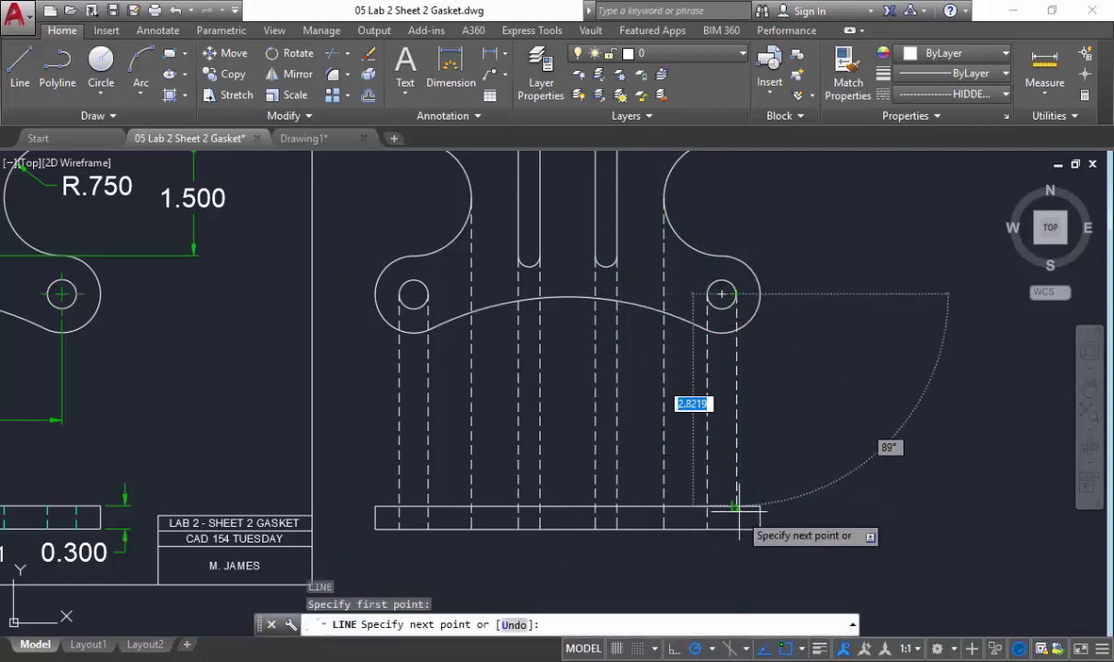
click(736, 528)
key(Return)
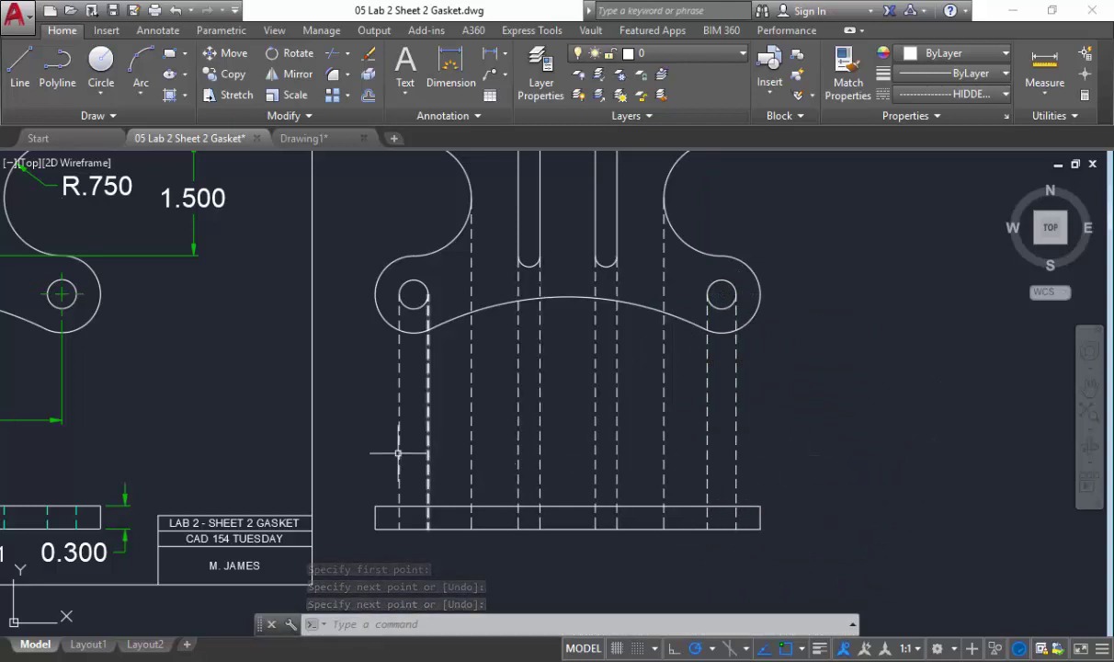
click(672, 421)
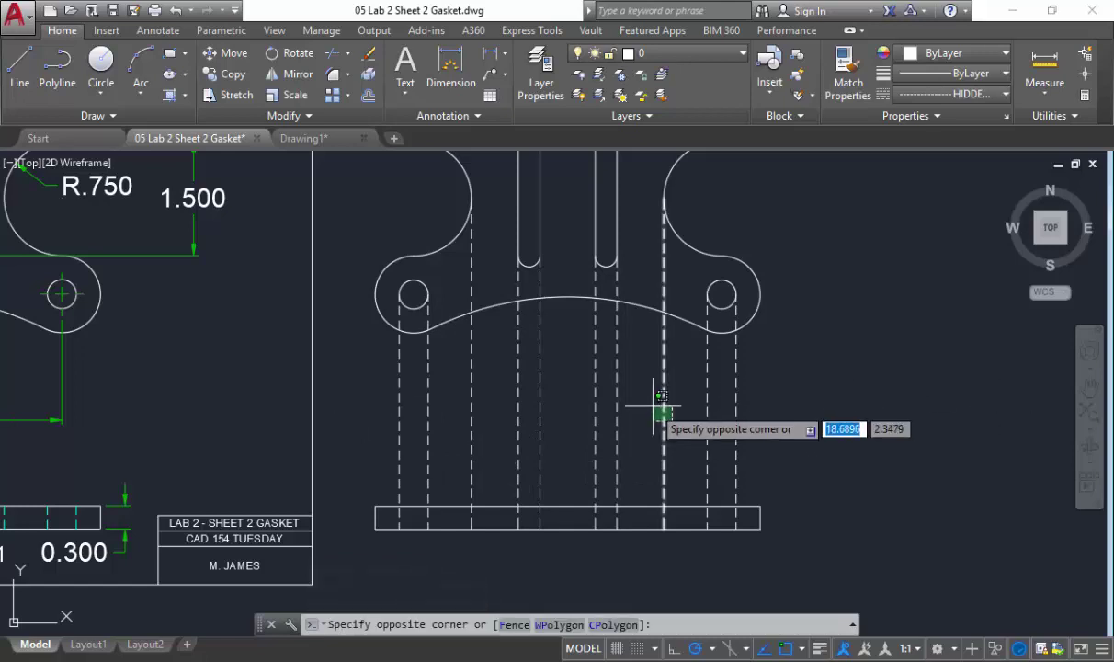
click(659, 398)
click(498, 423)
click(459, 402)
key(Escape)
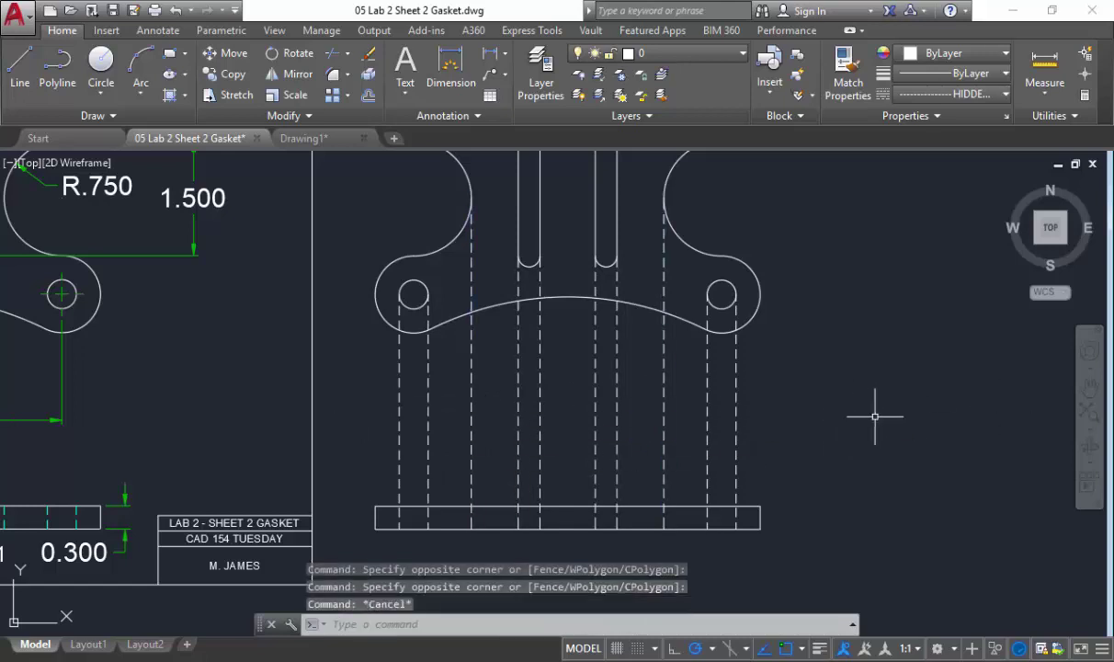
Try trimming the hidden projection lines above the side view, using its top edge as the cutting edge, and undo the trim.
mouse_move(869, 416)
middle_down()
mouse_move(871, 385)
mouse_move(865, 423)
mouse_move(855, 400)
middle_up()
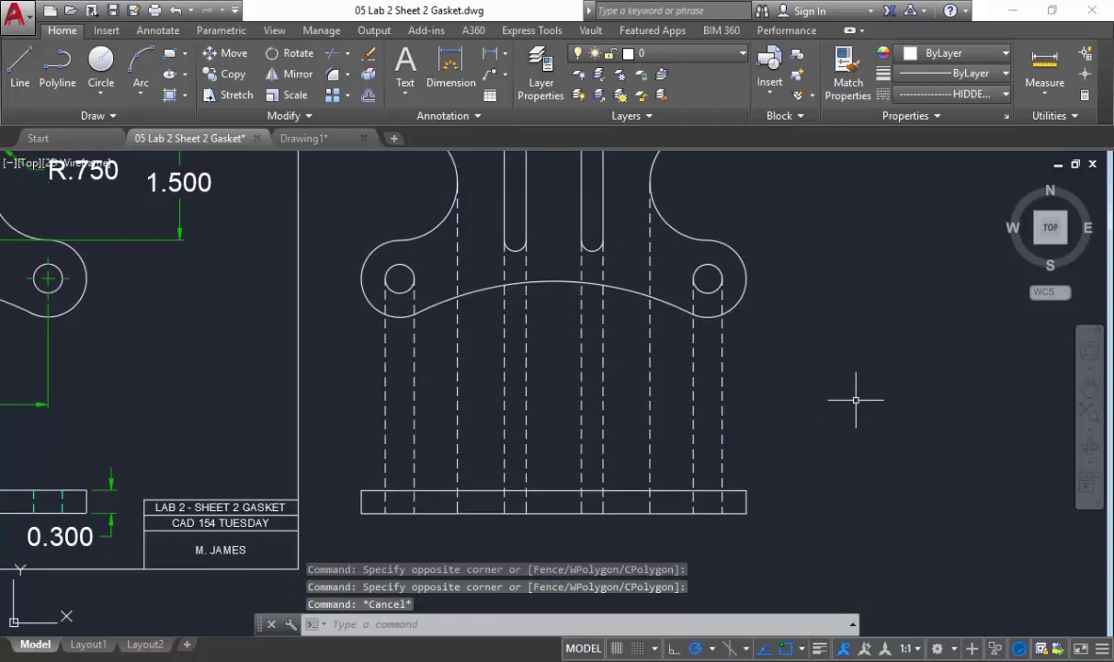
click(332, 55)
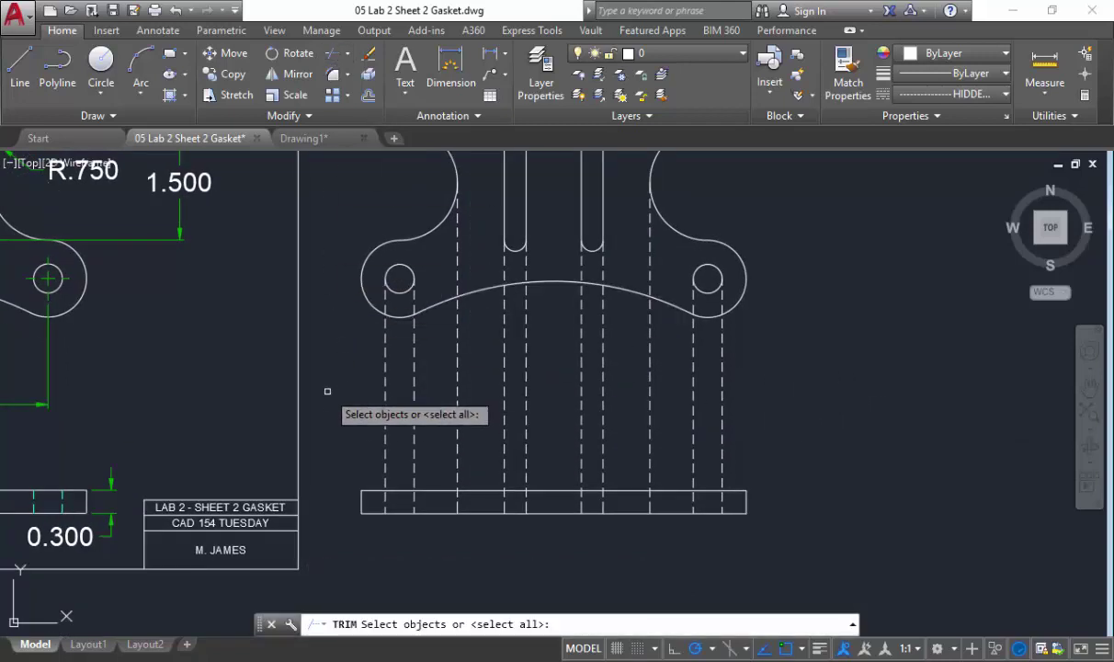
click(438, 491)
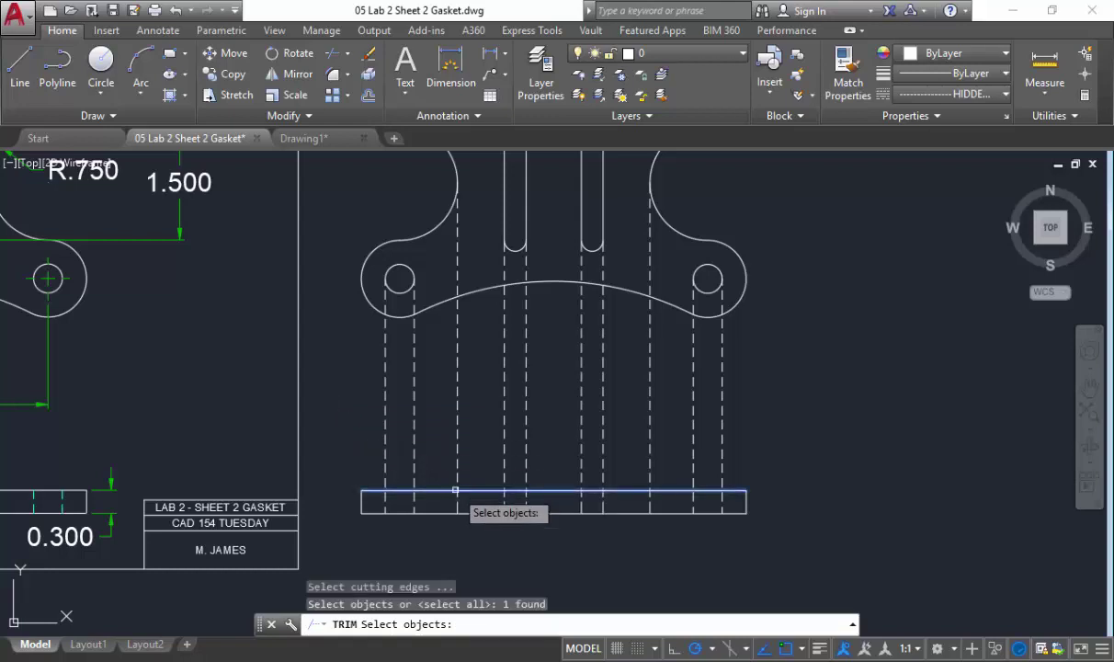
key(Return)
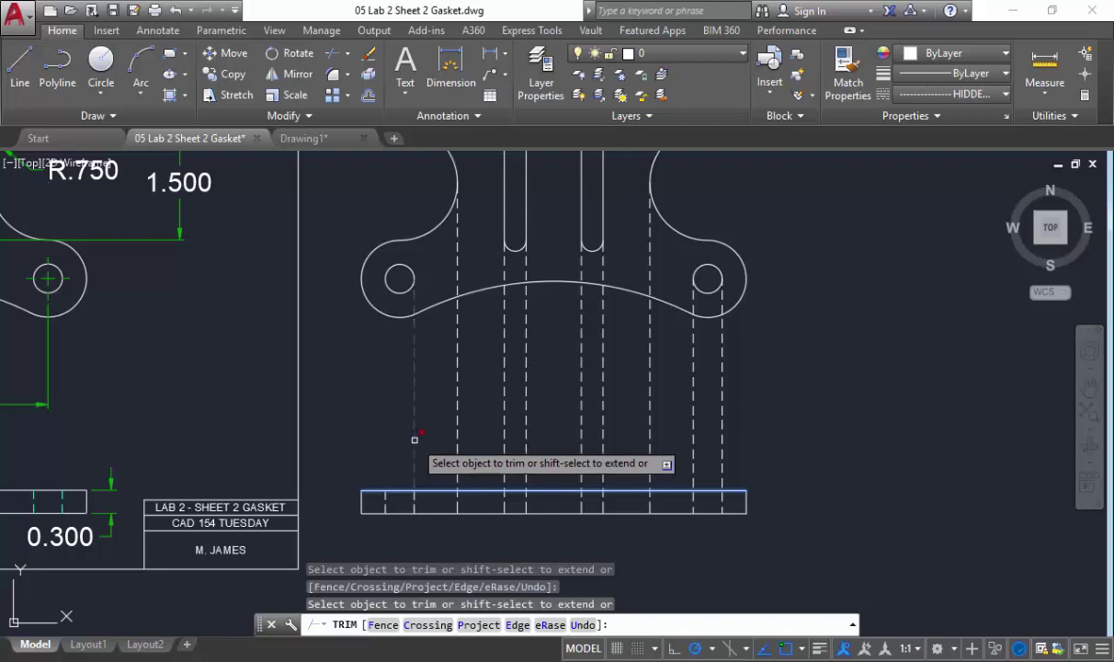
click(414, 440)
click(414, 439)
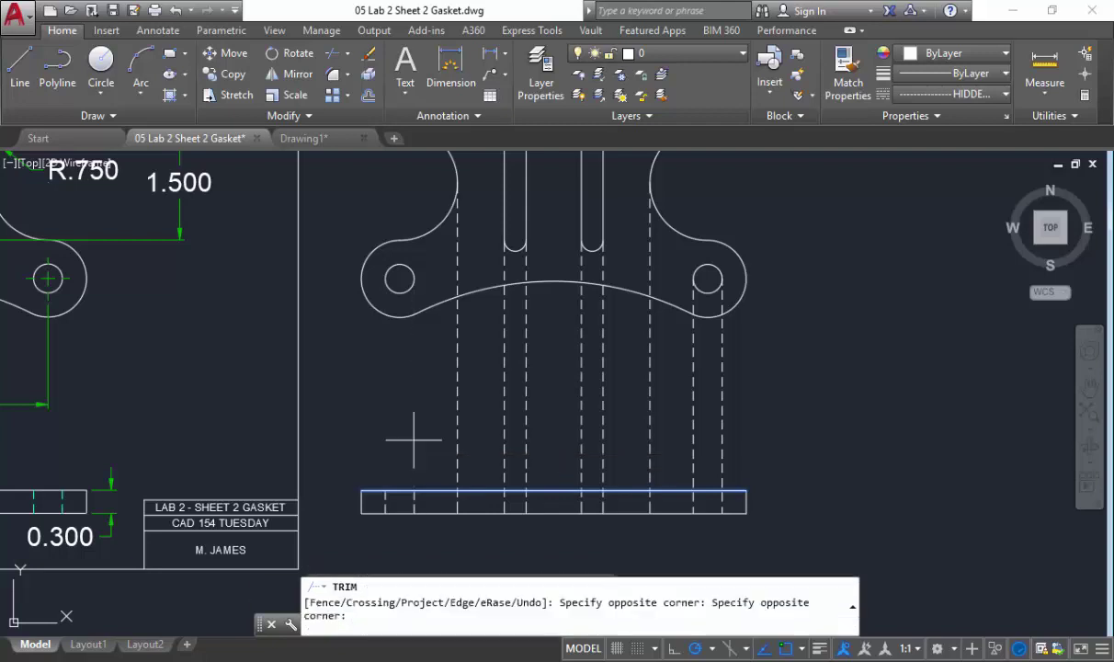
click(817, 380)
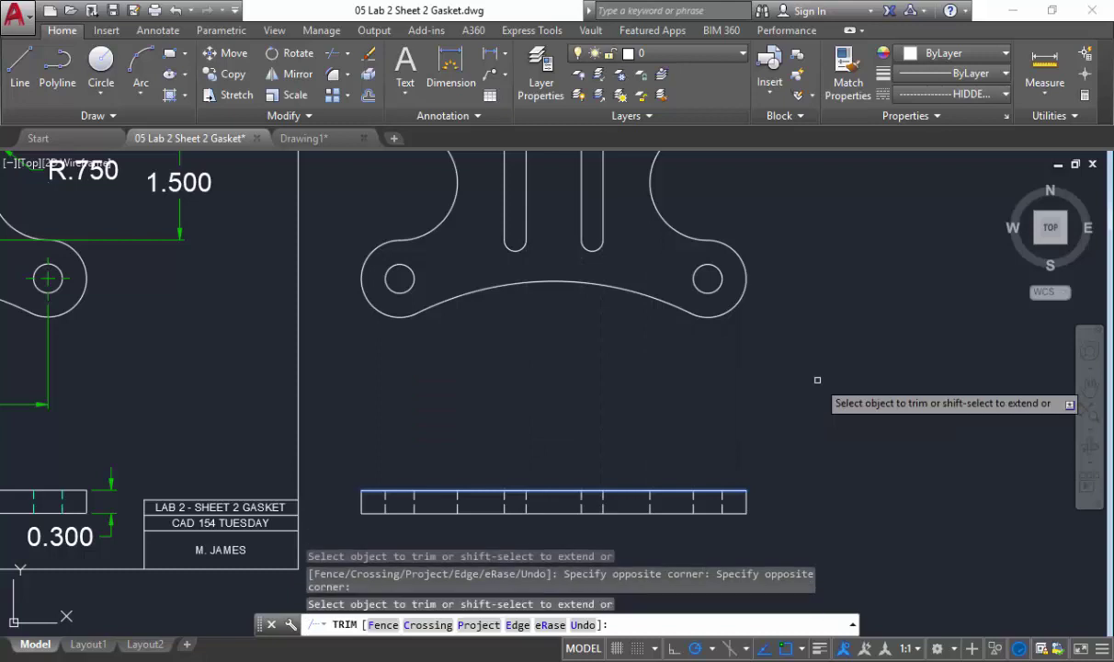
key(Escape)
key(ctrl+z)
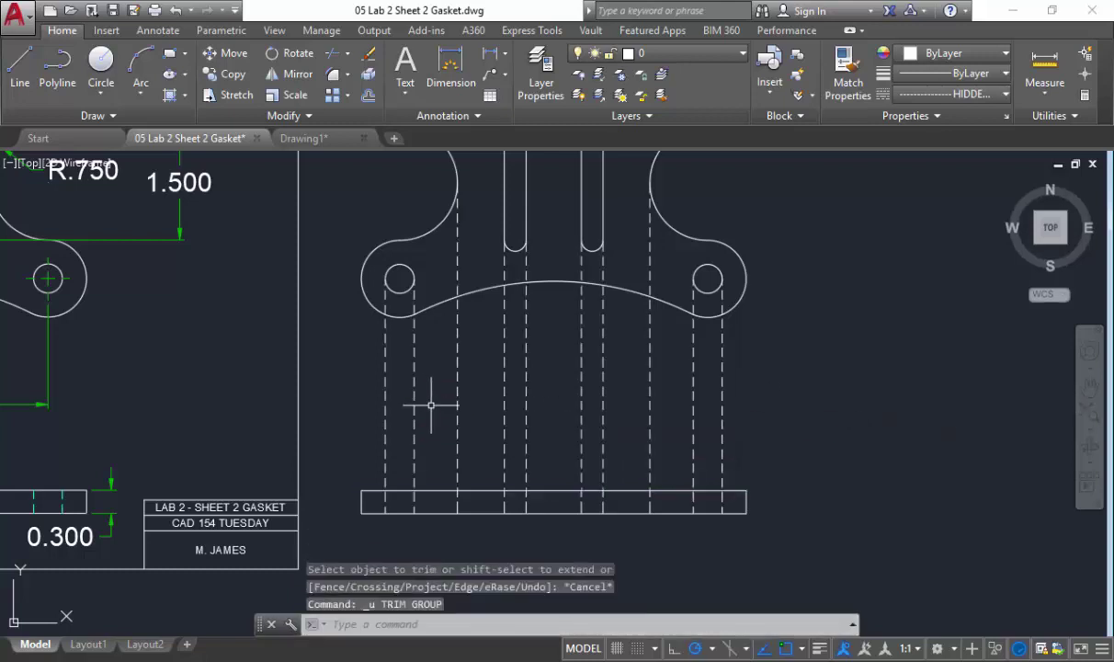
Trim all hidden projection lines above the side view at once with a crossing selection, using its top edge as the cutting edge.
click(328, 53)
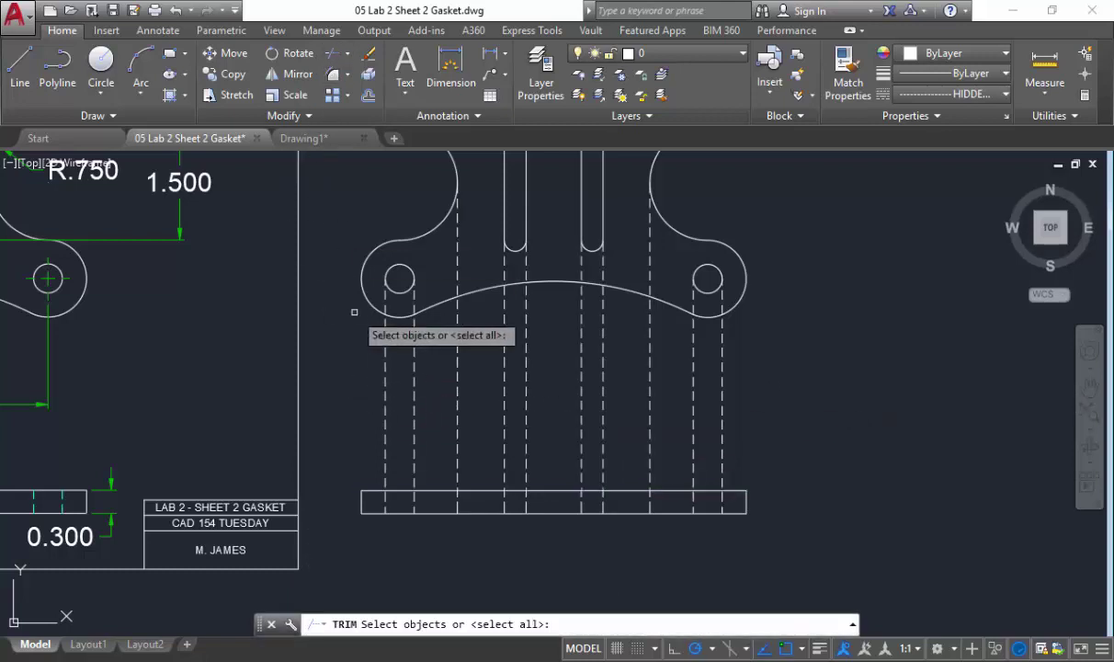
click(400, 494)
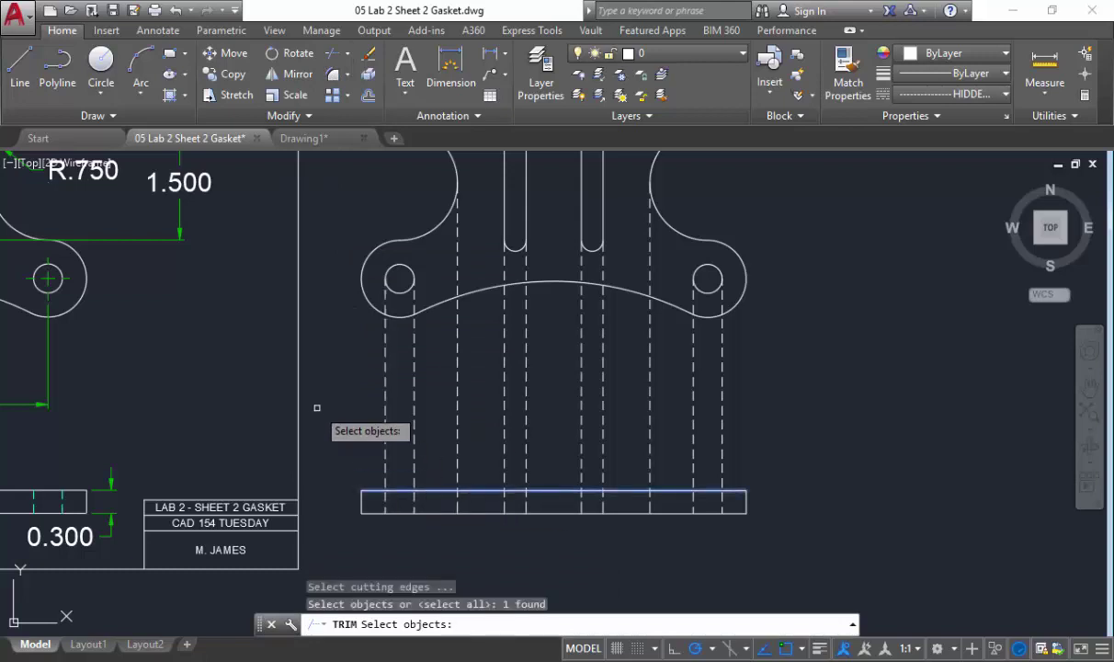
key(Return)
click(848, 421)
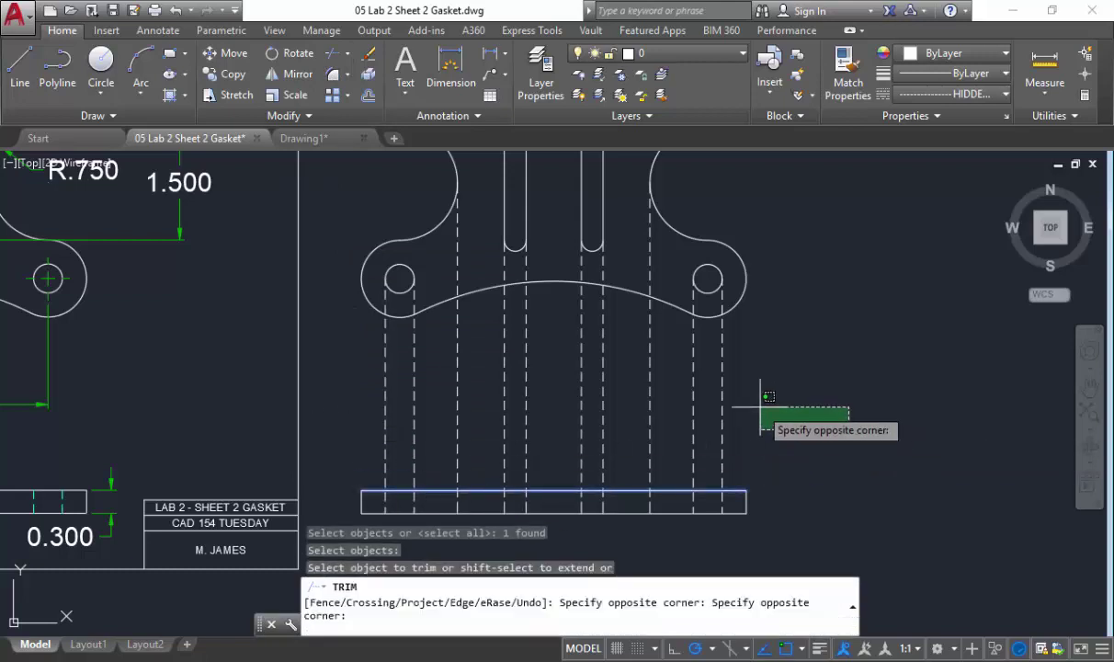
click(373, 371)
click(386, 371)
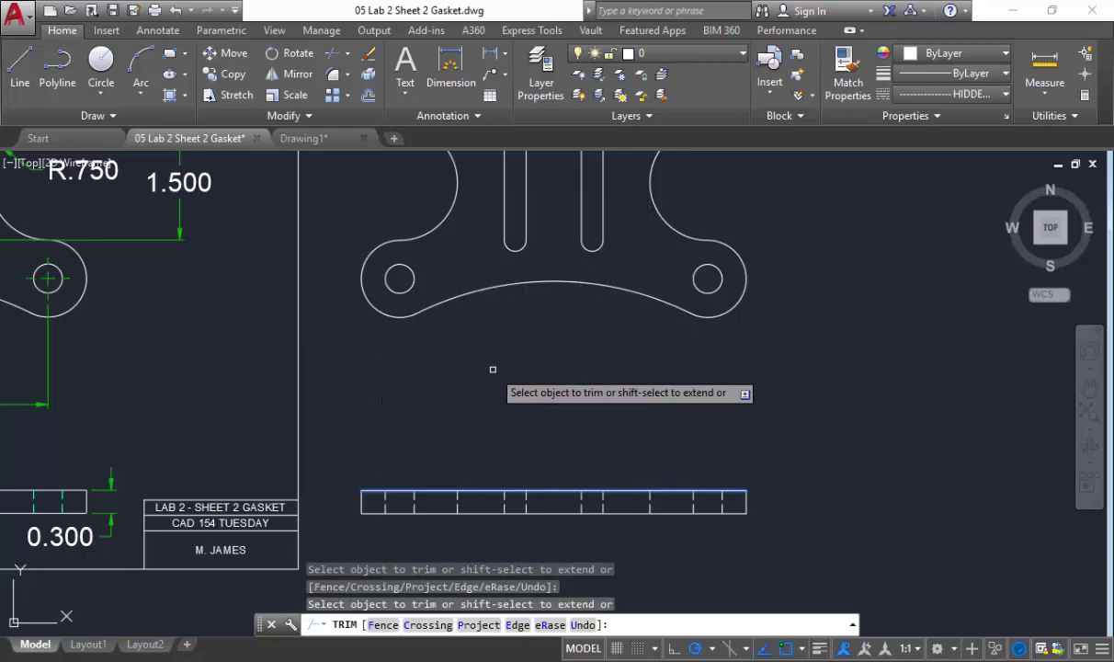
key(Escape)
Copy the reference sheet's border and title block with their text and paste them to the right of the redrawn gasket.
scroll(488, 375, down, 2)
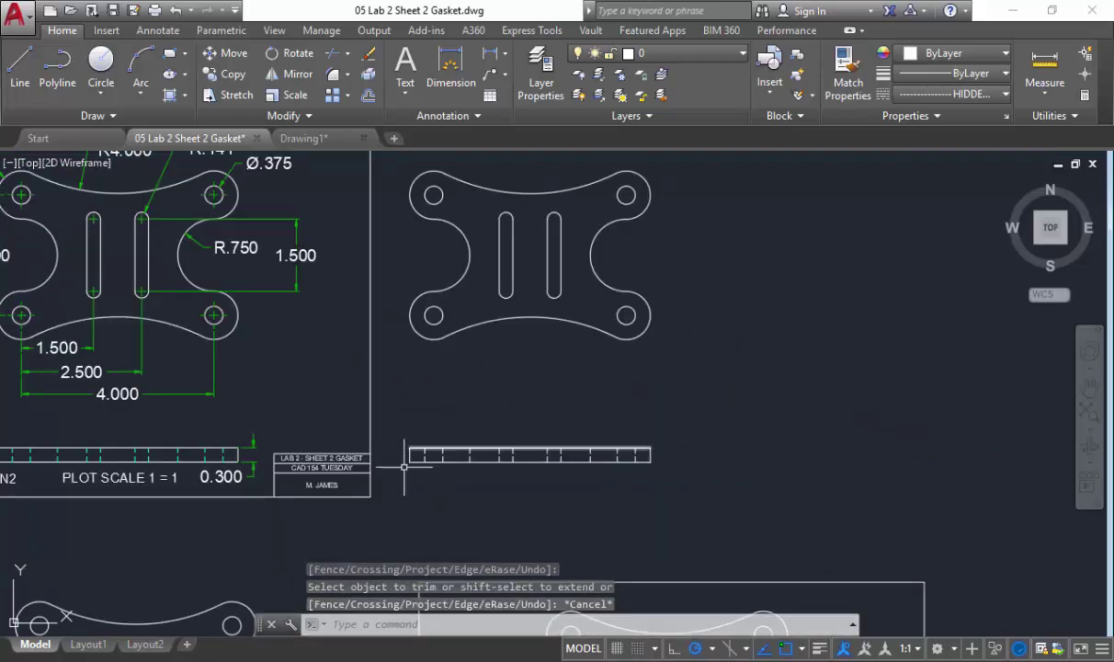
middle_drag(401, 486, 535, 455)
click(525, 479)
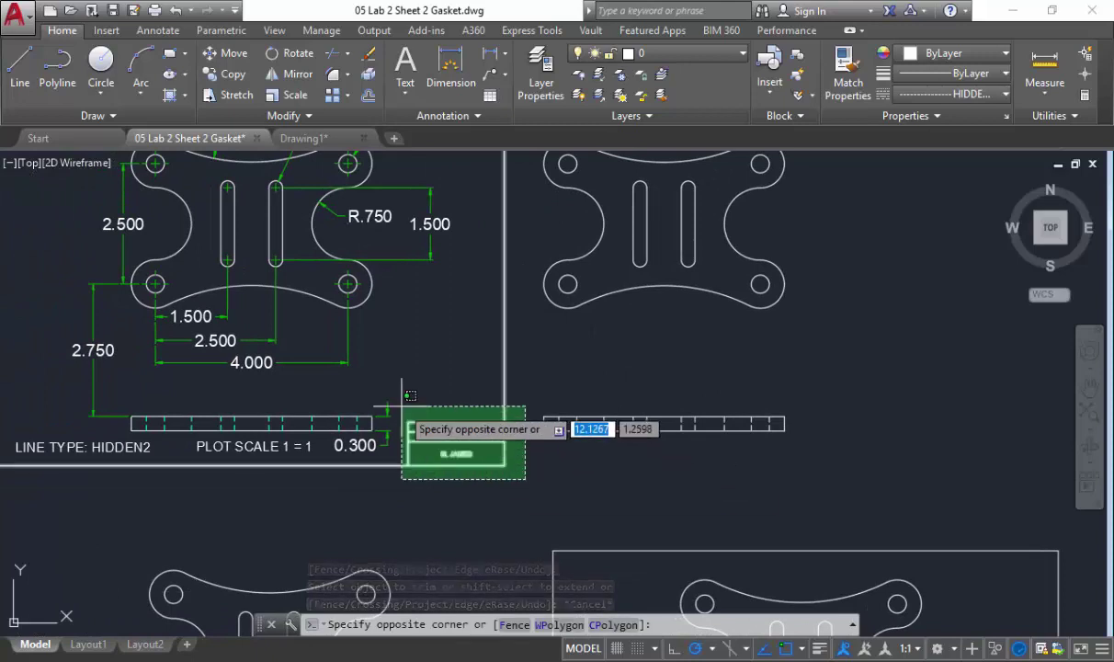
click(387, 396)
middle_drag(290, 348, 520, 443)
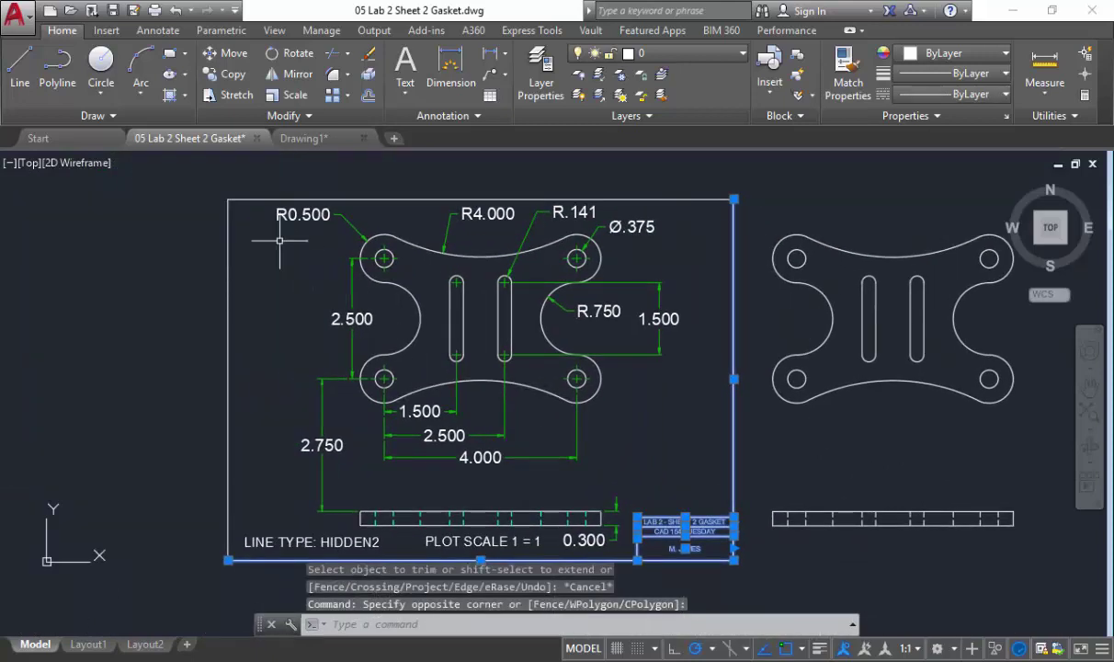
click(231, 183)
click(353, 318)
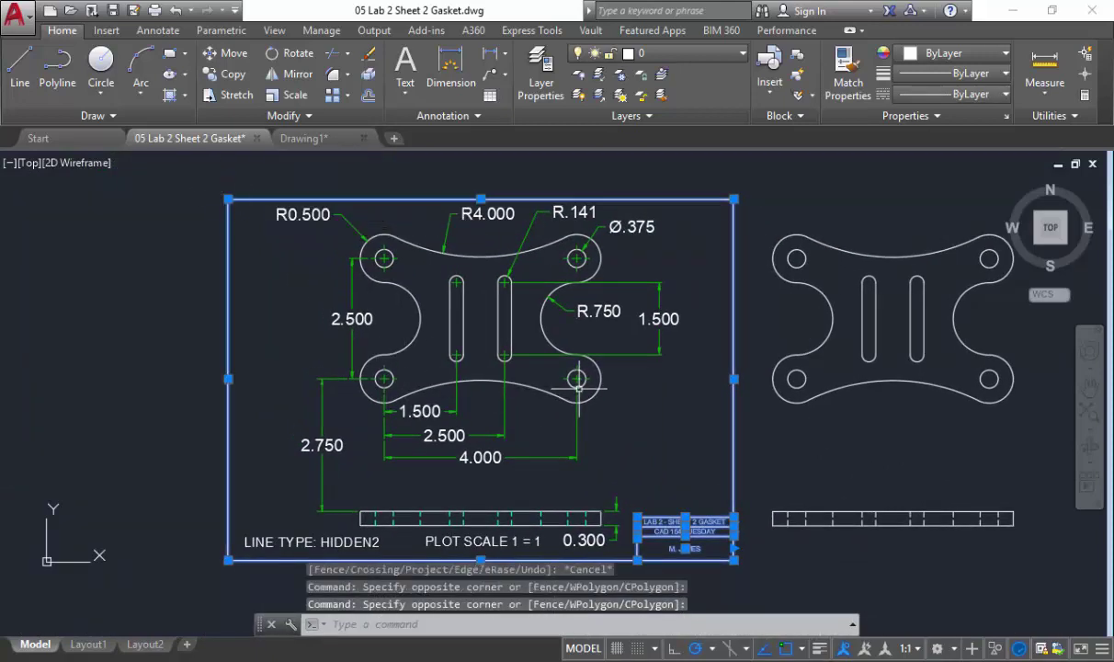
key(ctrl+c)
scroll(336, 392, down, 2)
middle_drag(336, 393, 321, 392)
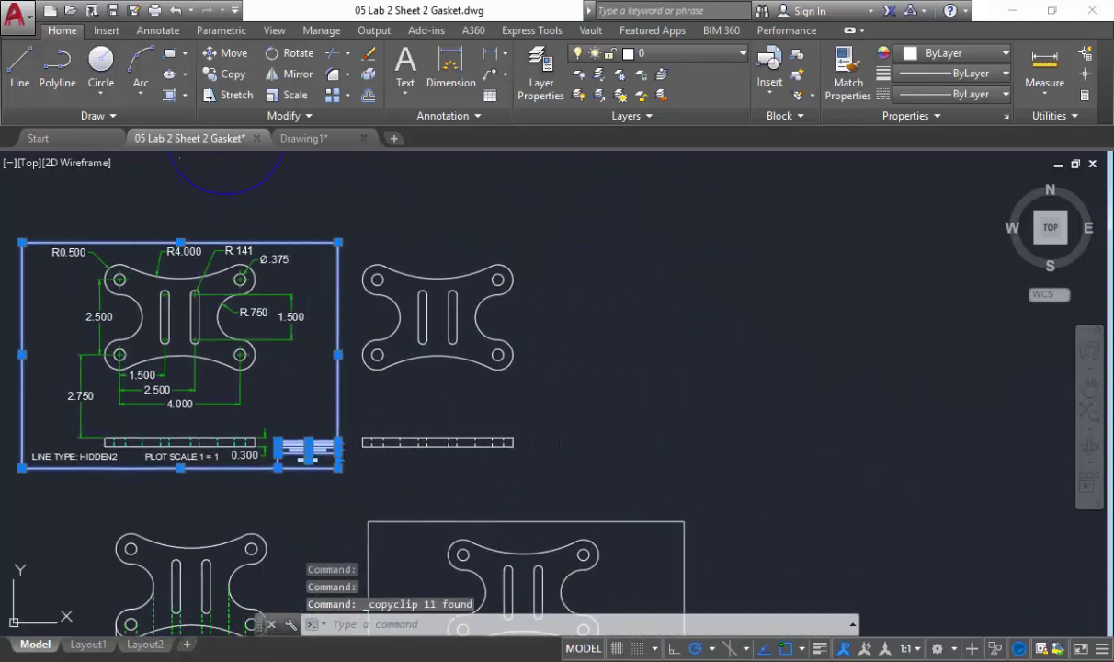
key(ctrl+v)
click(550, 470)
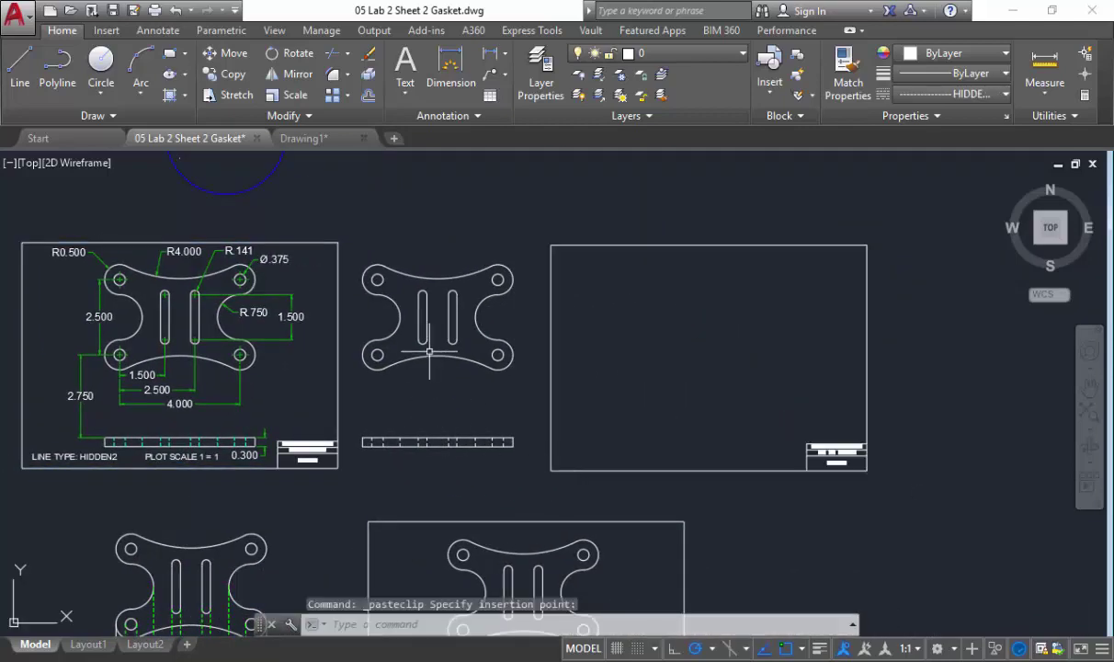
Move the redrawn gasket's front view and side view together into the pasted border, roughly centred above the sheet's lower edge.
scroll(428, 352, up, 2)
click(292, 174)
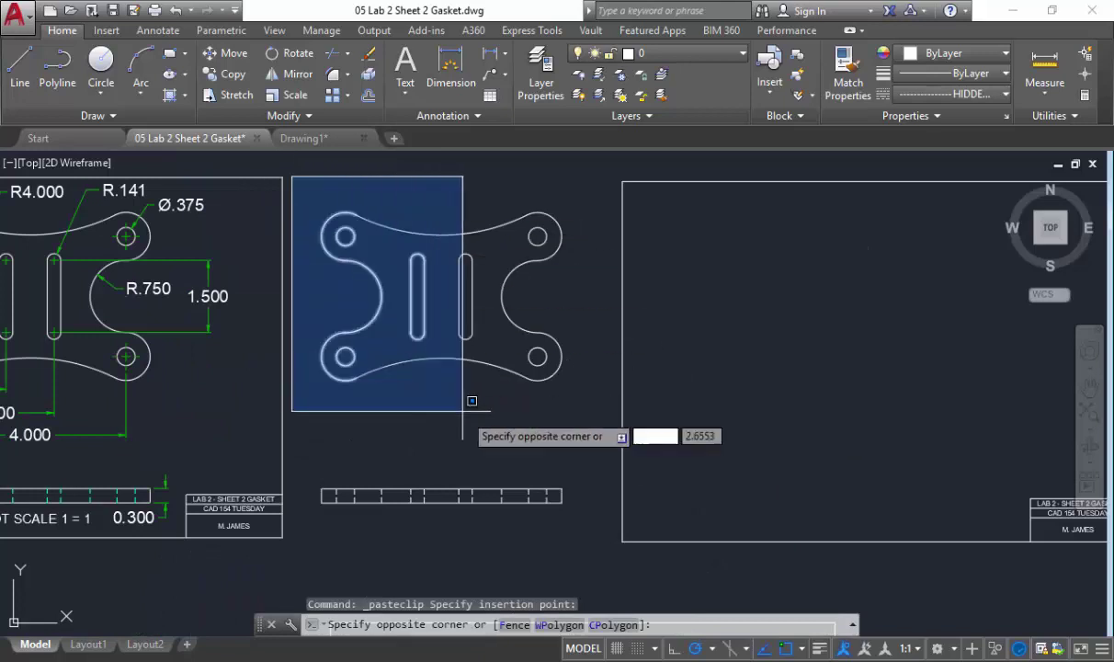
click(592, 545)
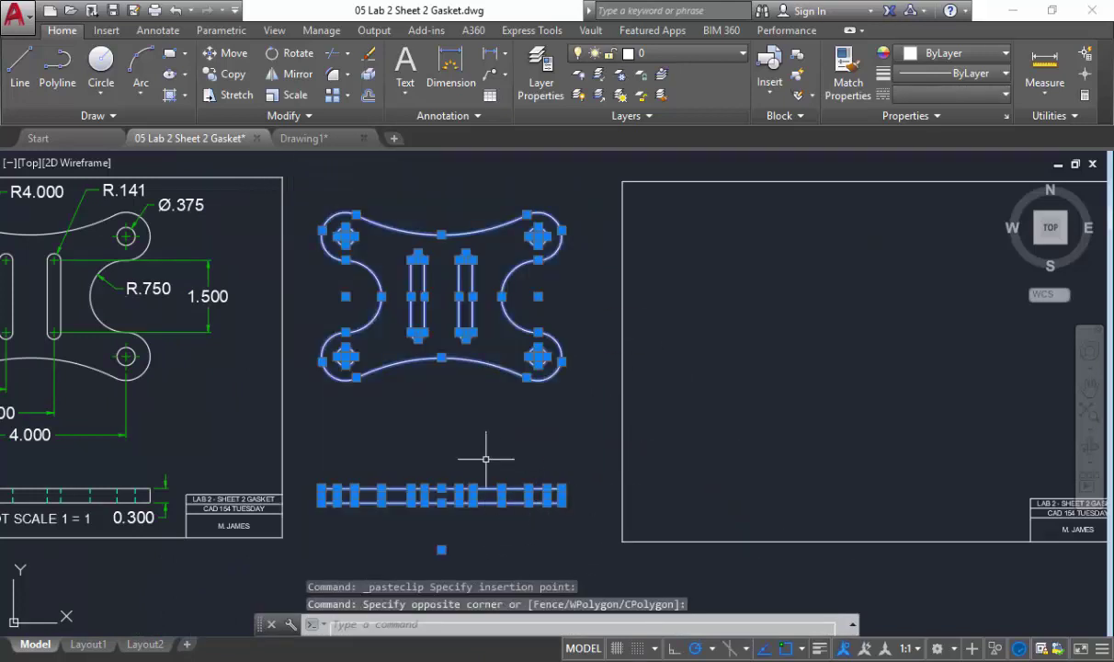
click(229, 53)
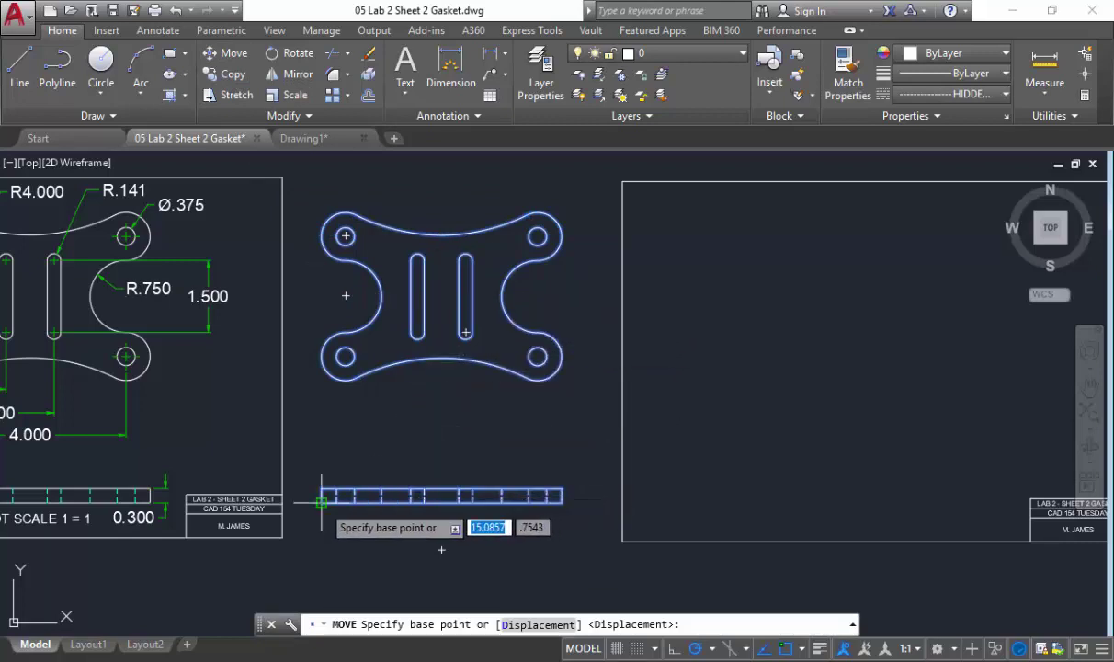
click(354, 488)
middle_drag(737, 493, 497, 497)
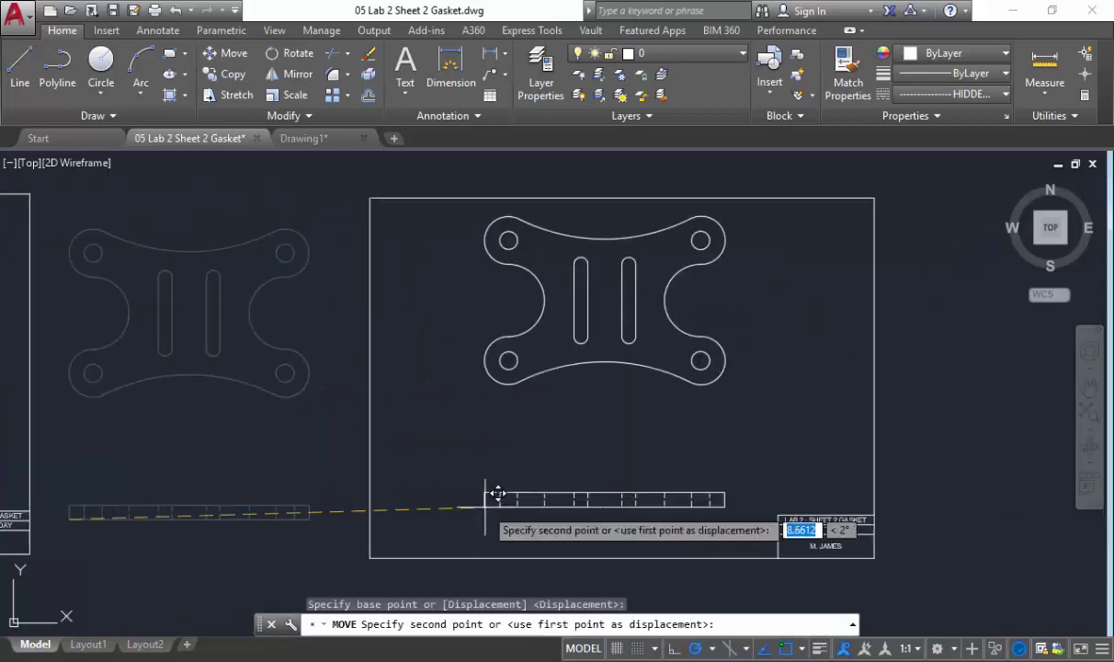
click(501, 508)
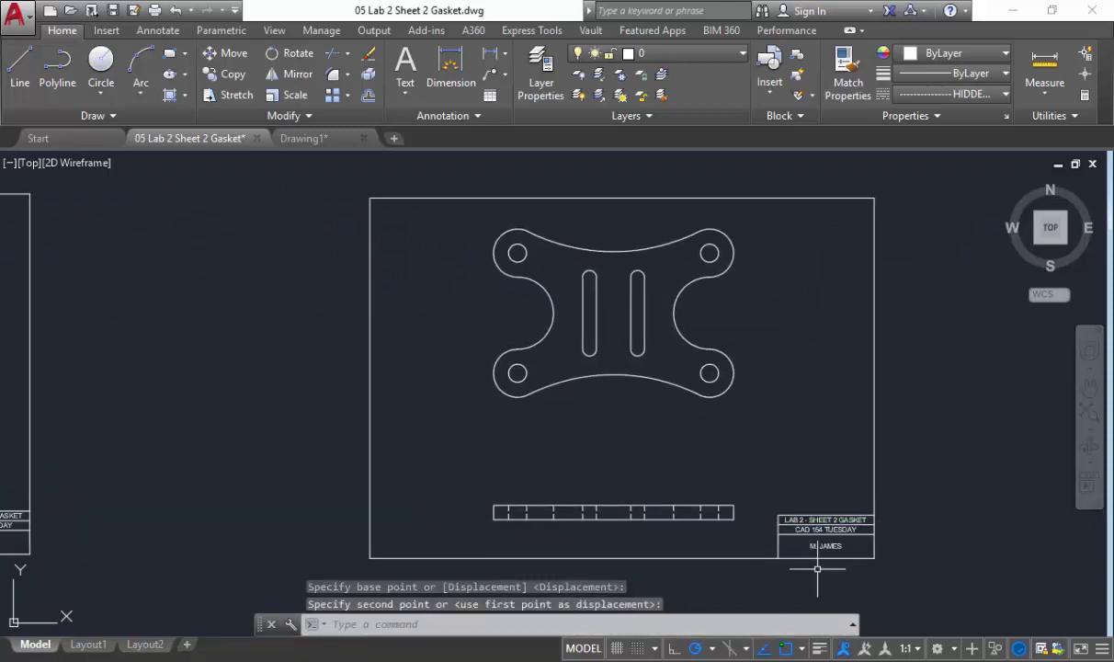
Open the copied title block's sheet title and course line for editing, select the title and the word TUESDAY, and close the text editor.
scroll(824, 557, up, 6)
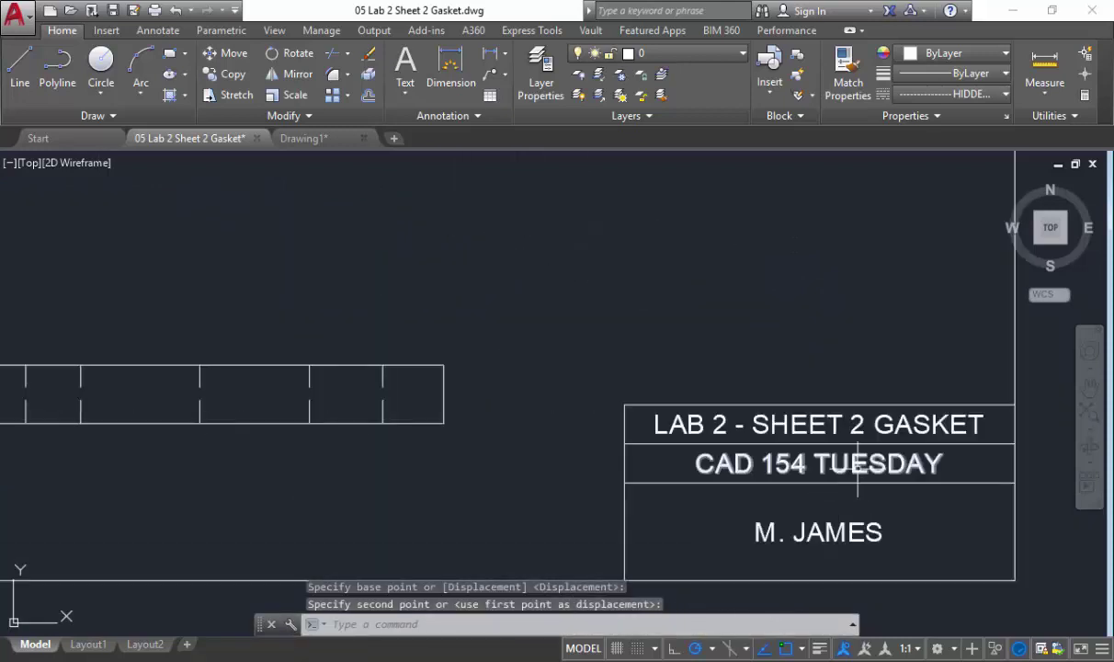
double_click(825, 428)
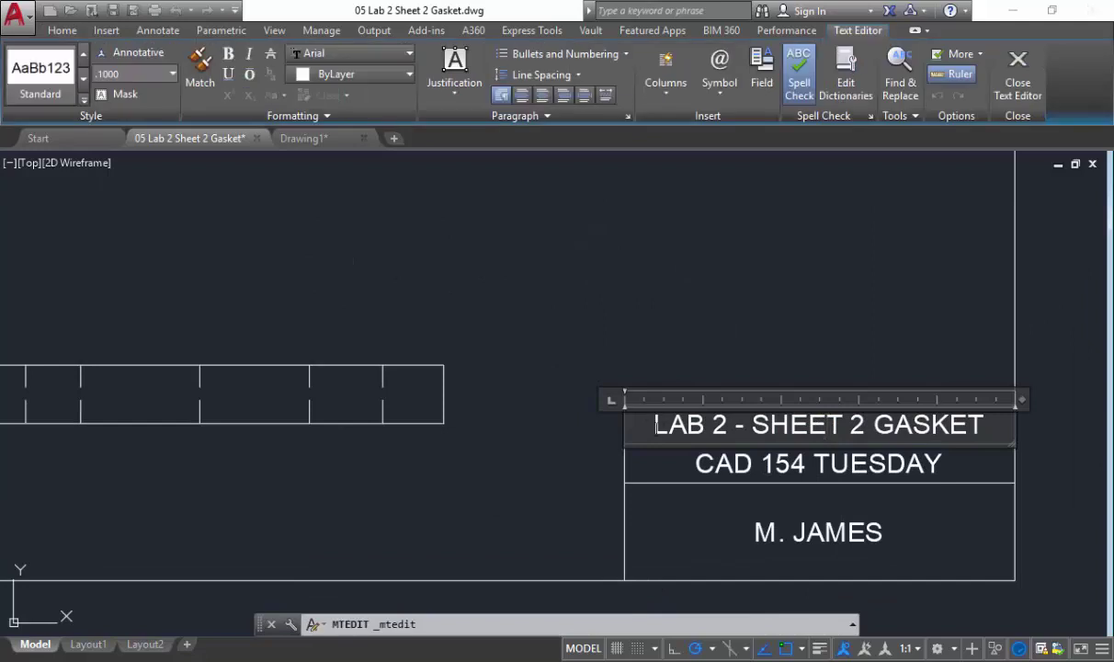
drag(643, 425, 1006, 435)
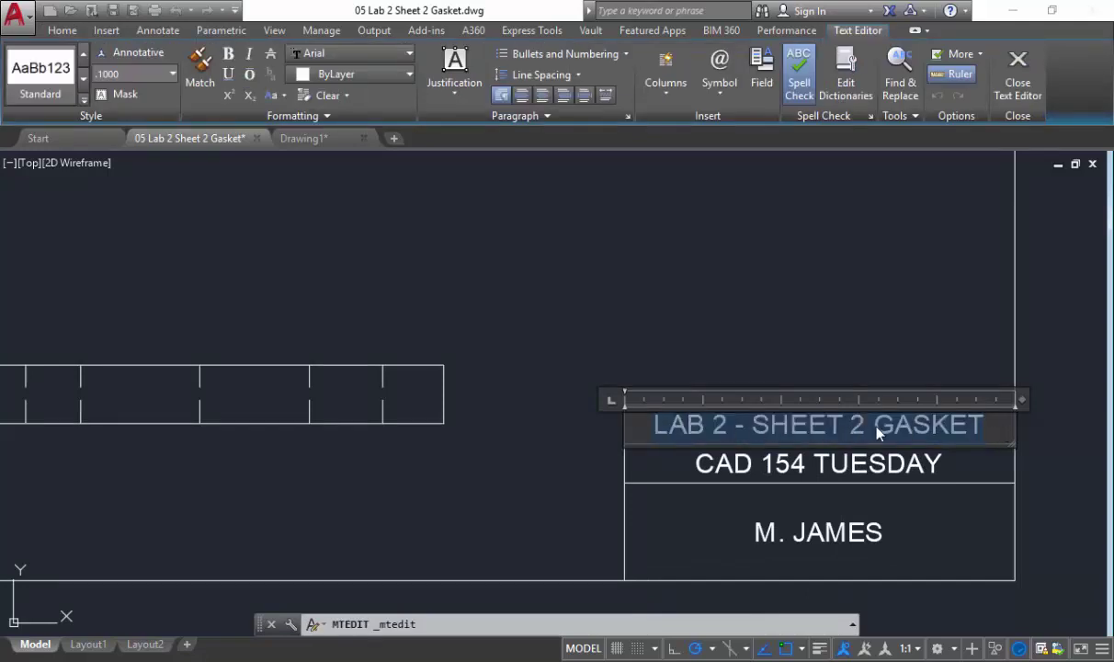
click(910, 464)
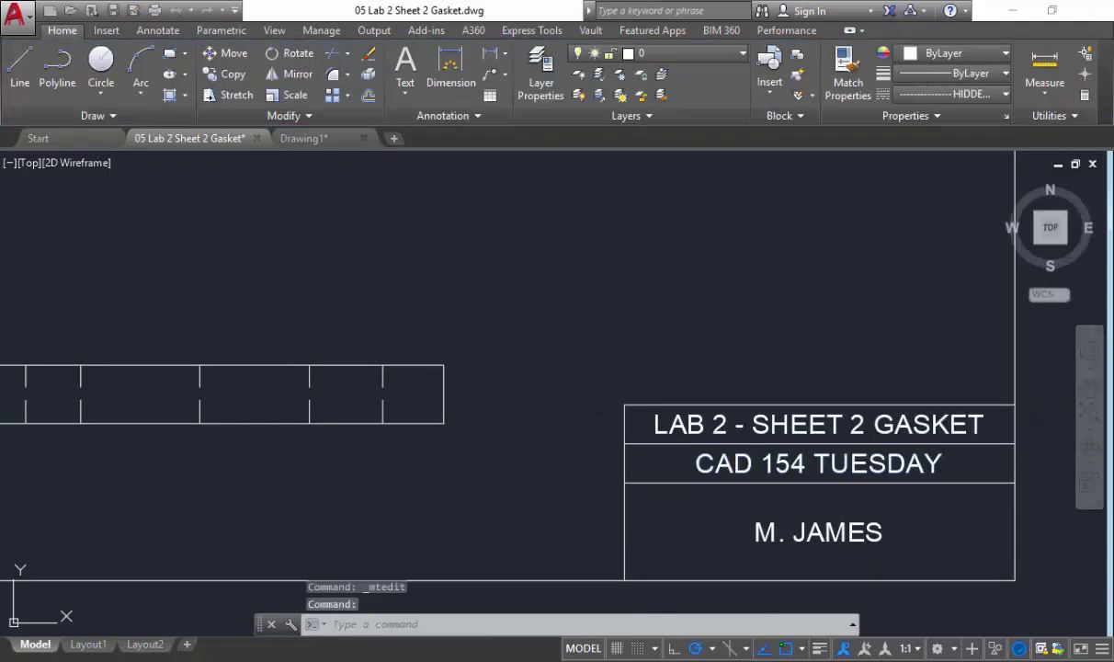
double_click(910, 465)
drag(814, 467, 963, 462)
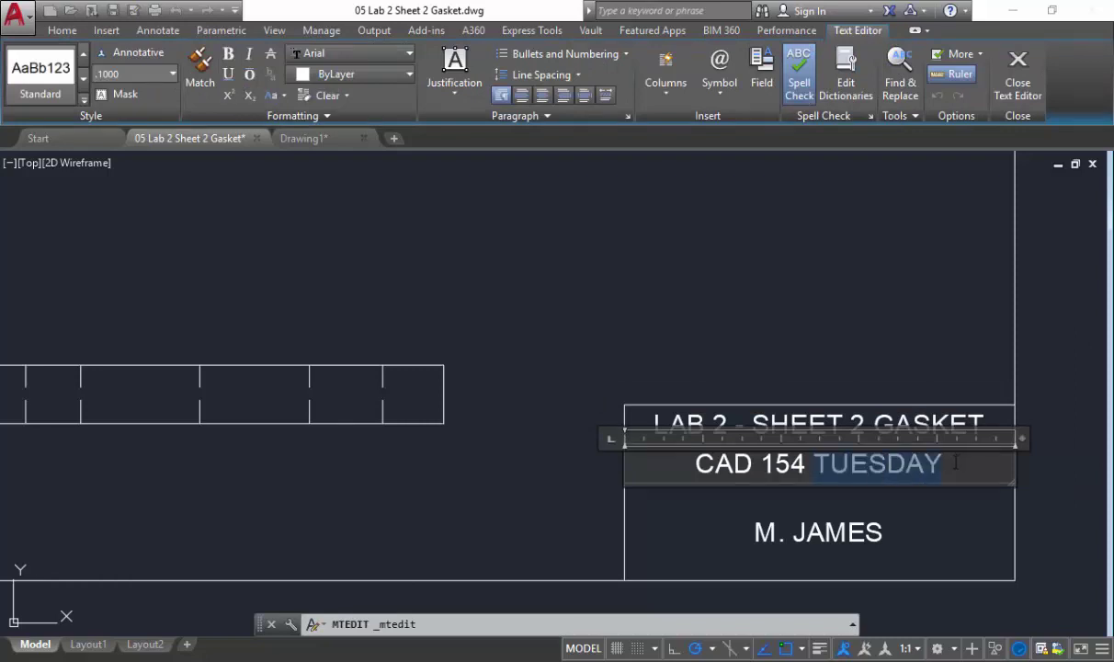
click(846, 527)
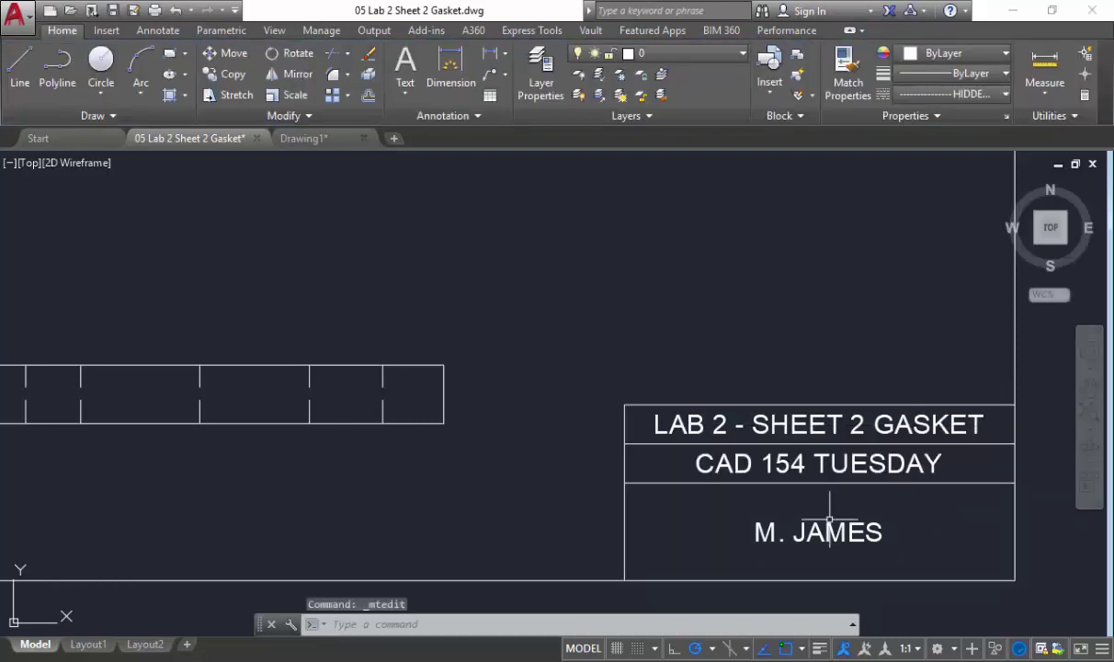
Start a plot and define its area as a window between opposite corners of the redrawn gasket's border.
scroll(828, 515, down, 4)
scroll(819, 504, down, 2)
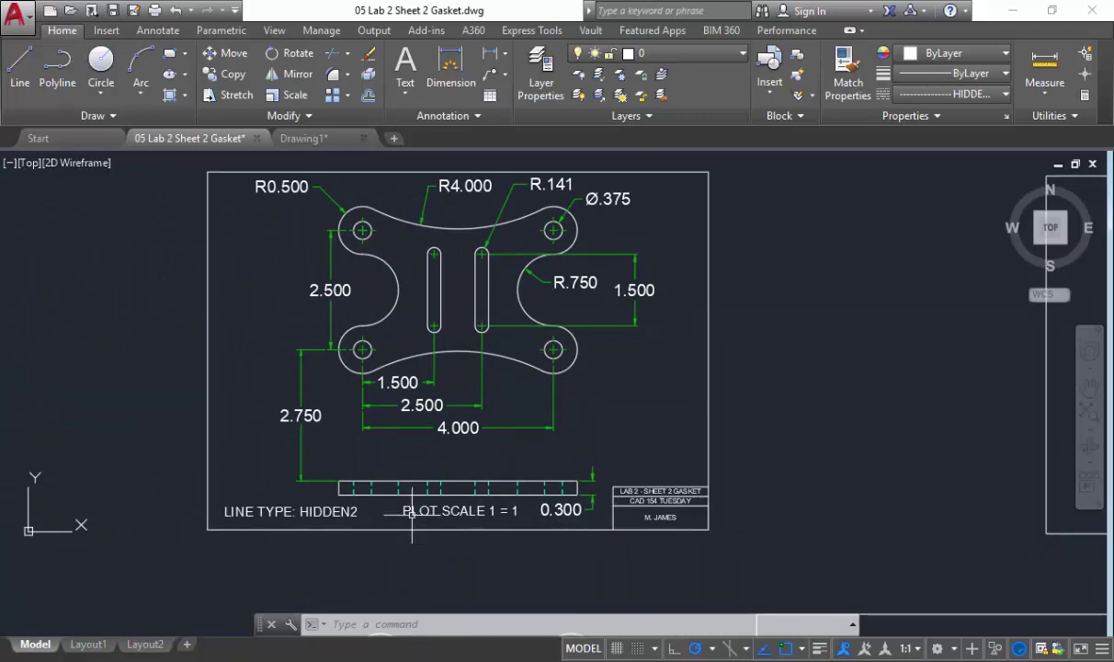
middle_drag(983, 510, 253, 494)
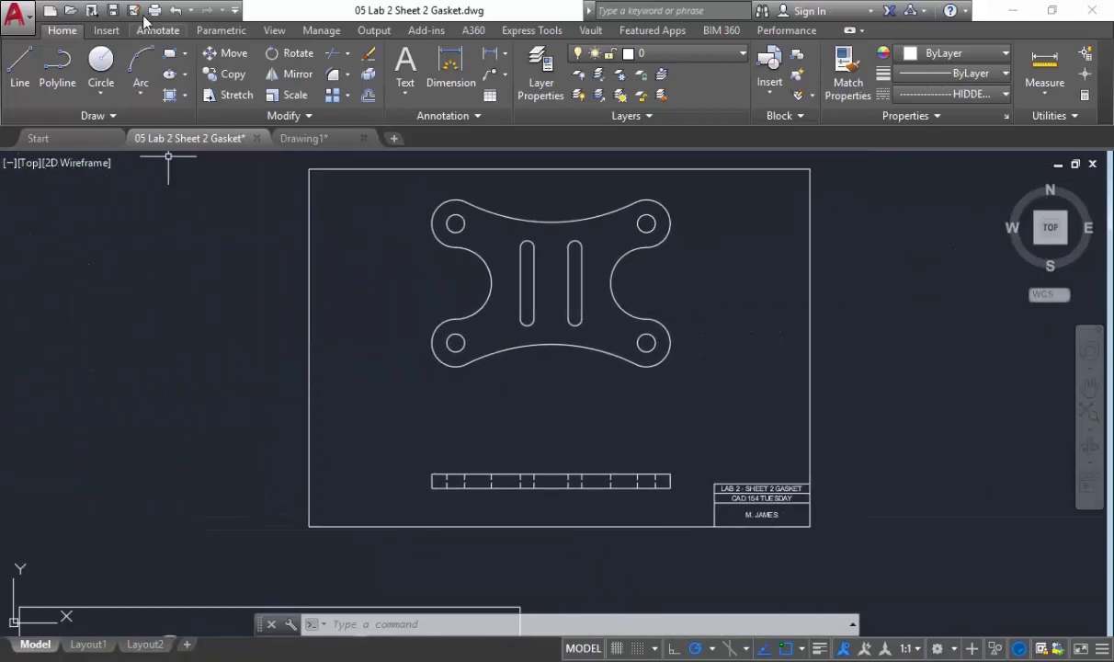
click(154, 11)
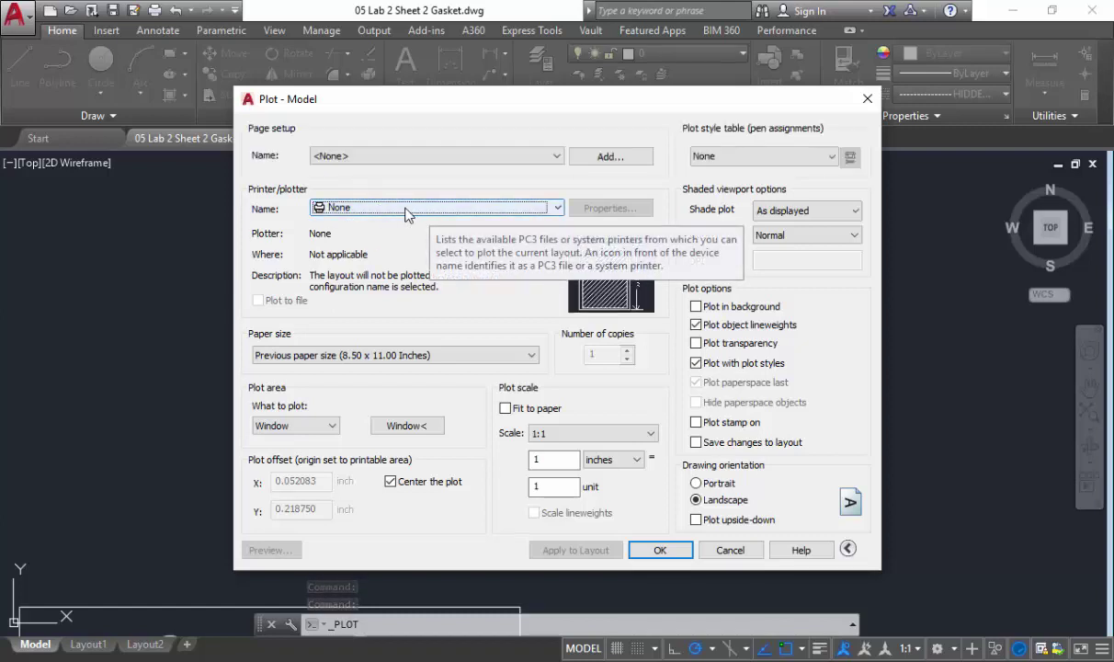
click(317, 424)
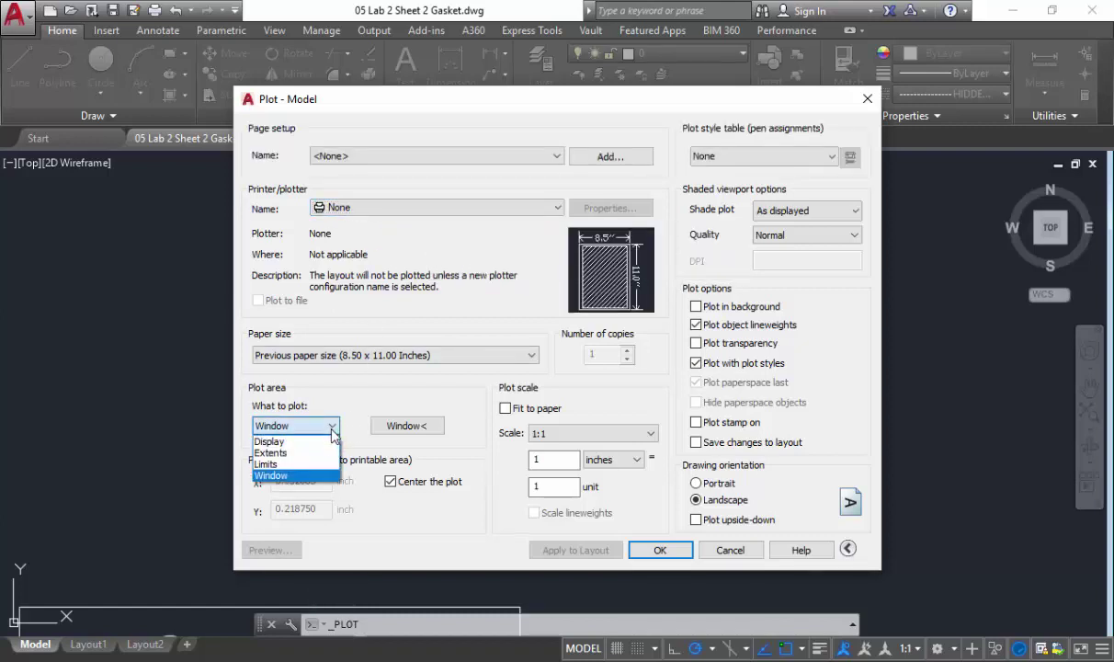
click(310, 475)
click(406, 426)
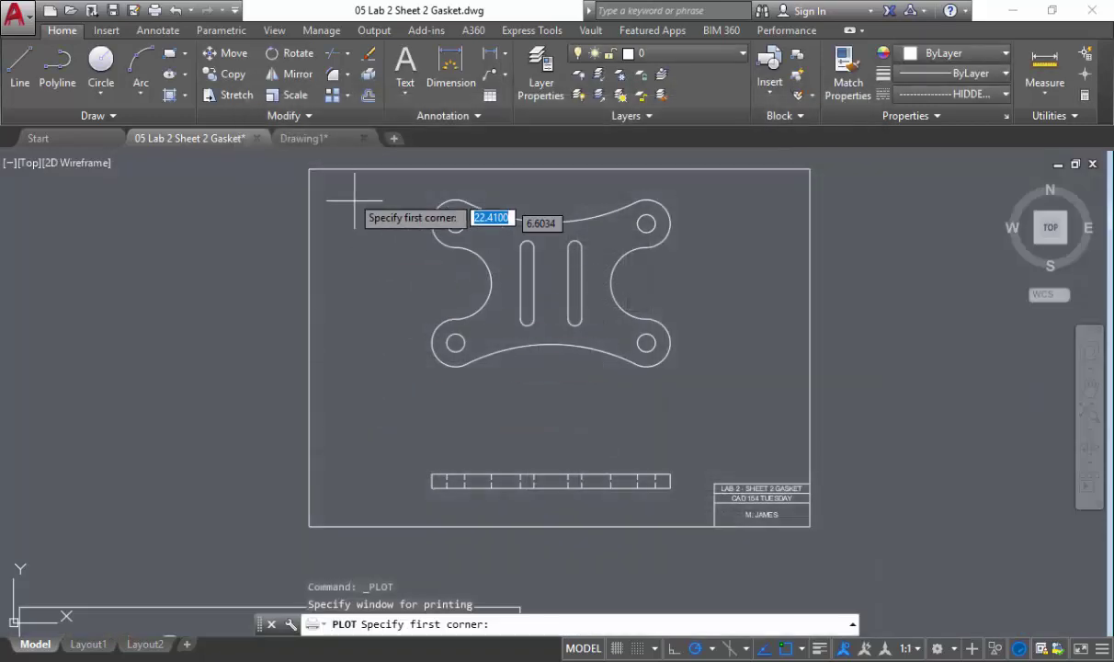
click(310, 169)
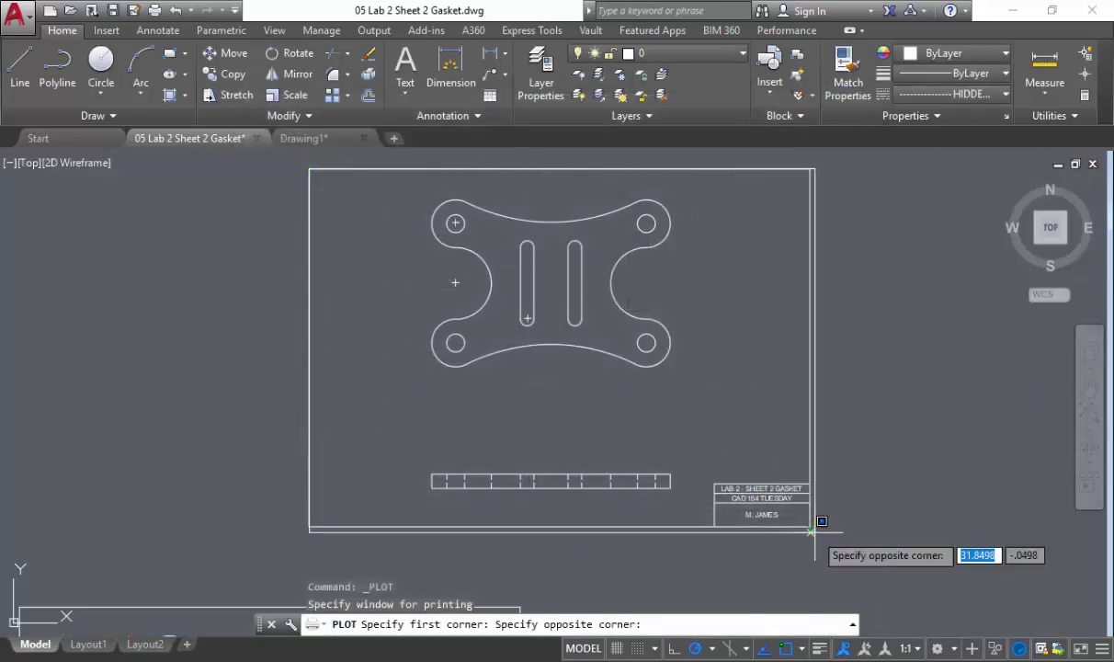
click(810, 525)
Try fitting the centred plot to the paper, return its scale to 1:1, and cancel the plot.
click(389, 482)
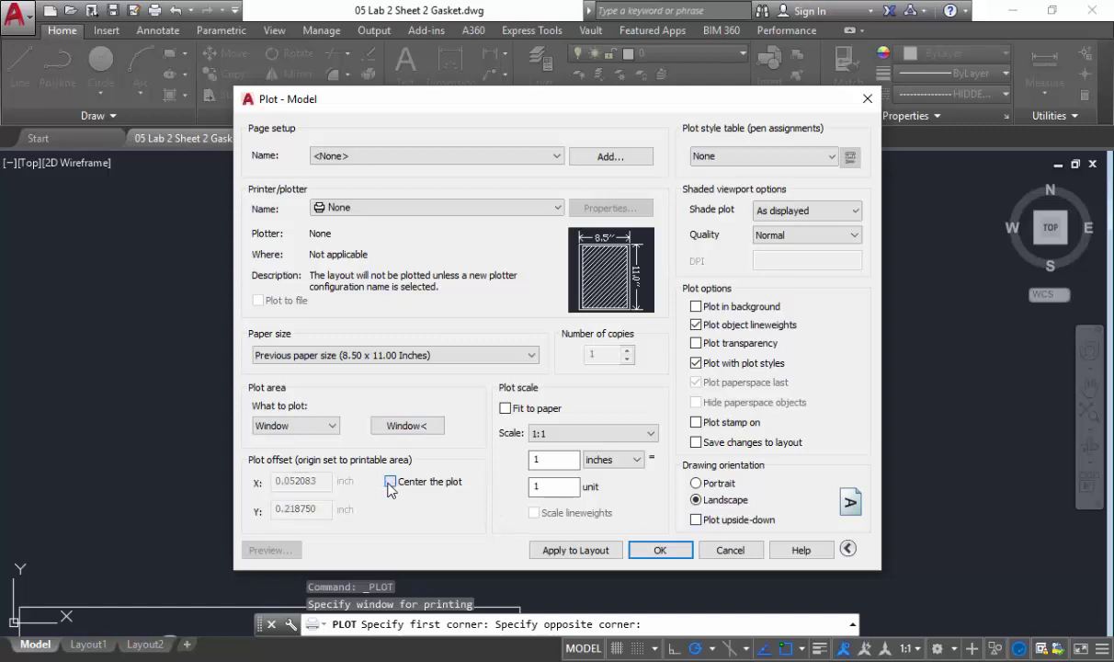
click(505, 409)
click(505, 409)
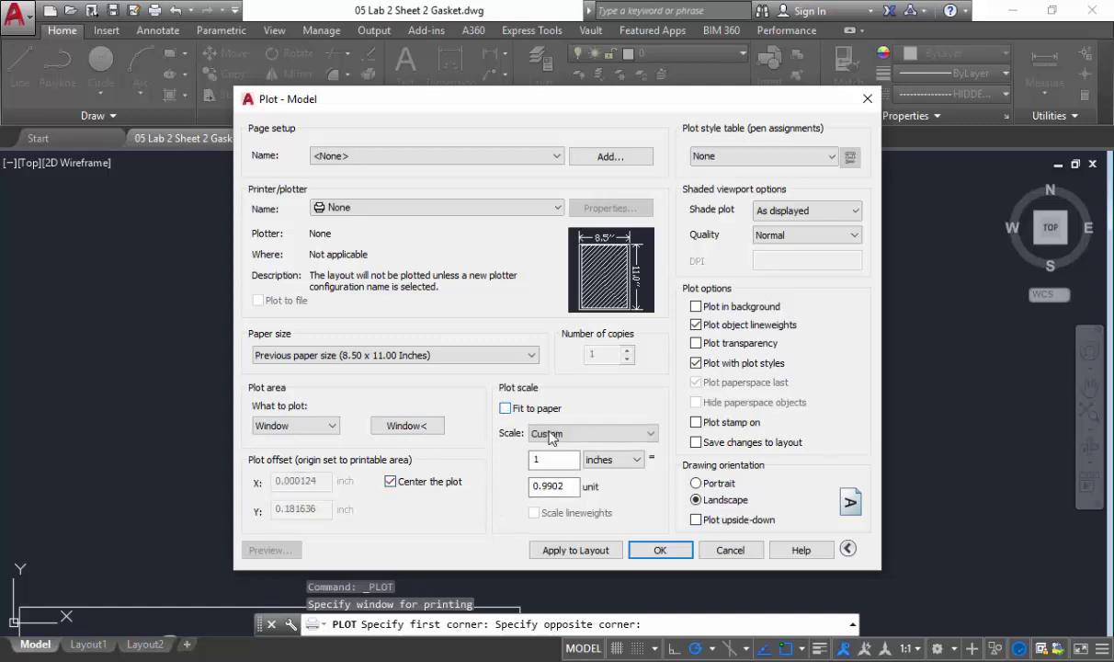
click(564, 434)
click(528, 98)
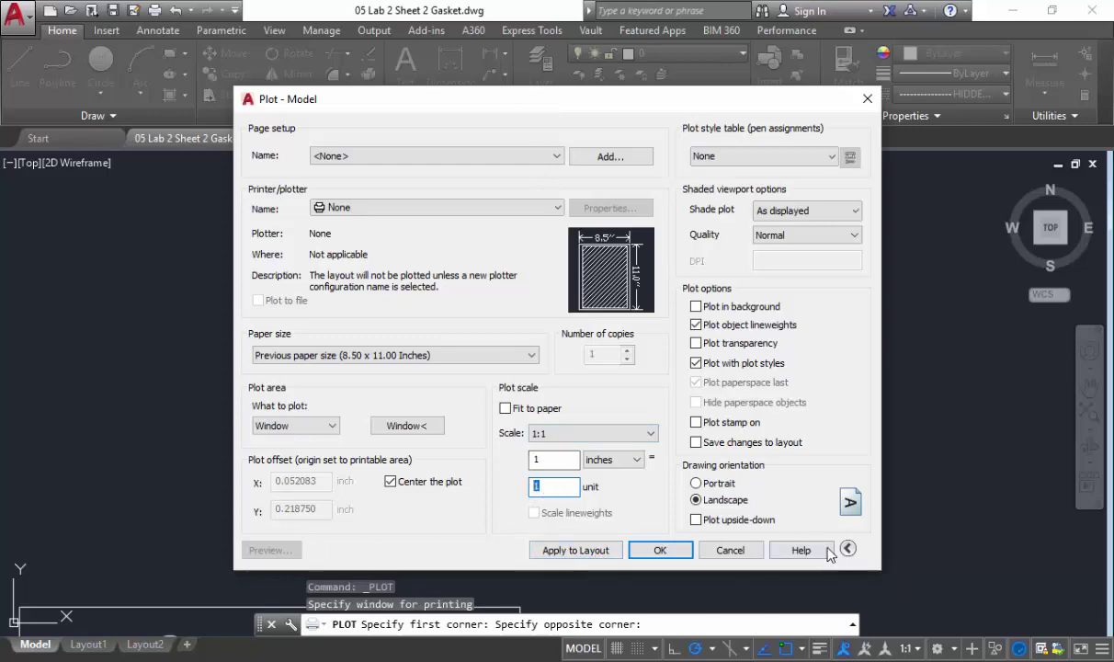
click(731, 550)
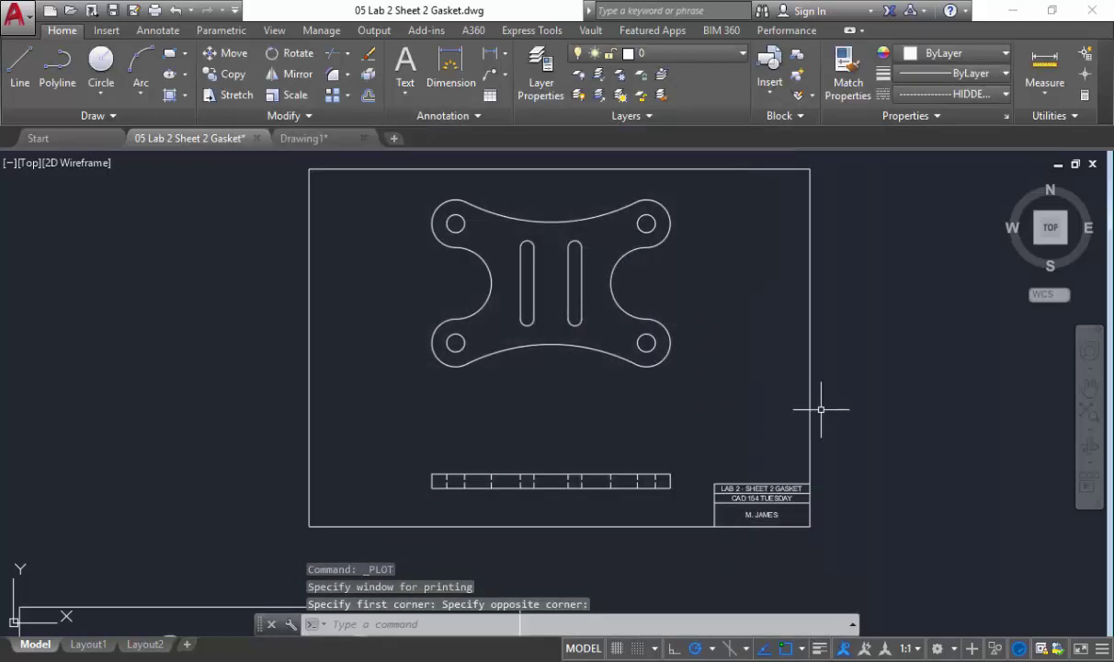